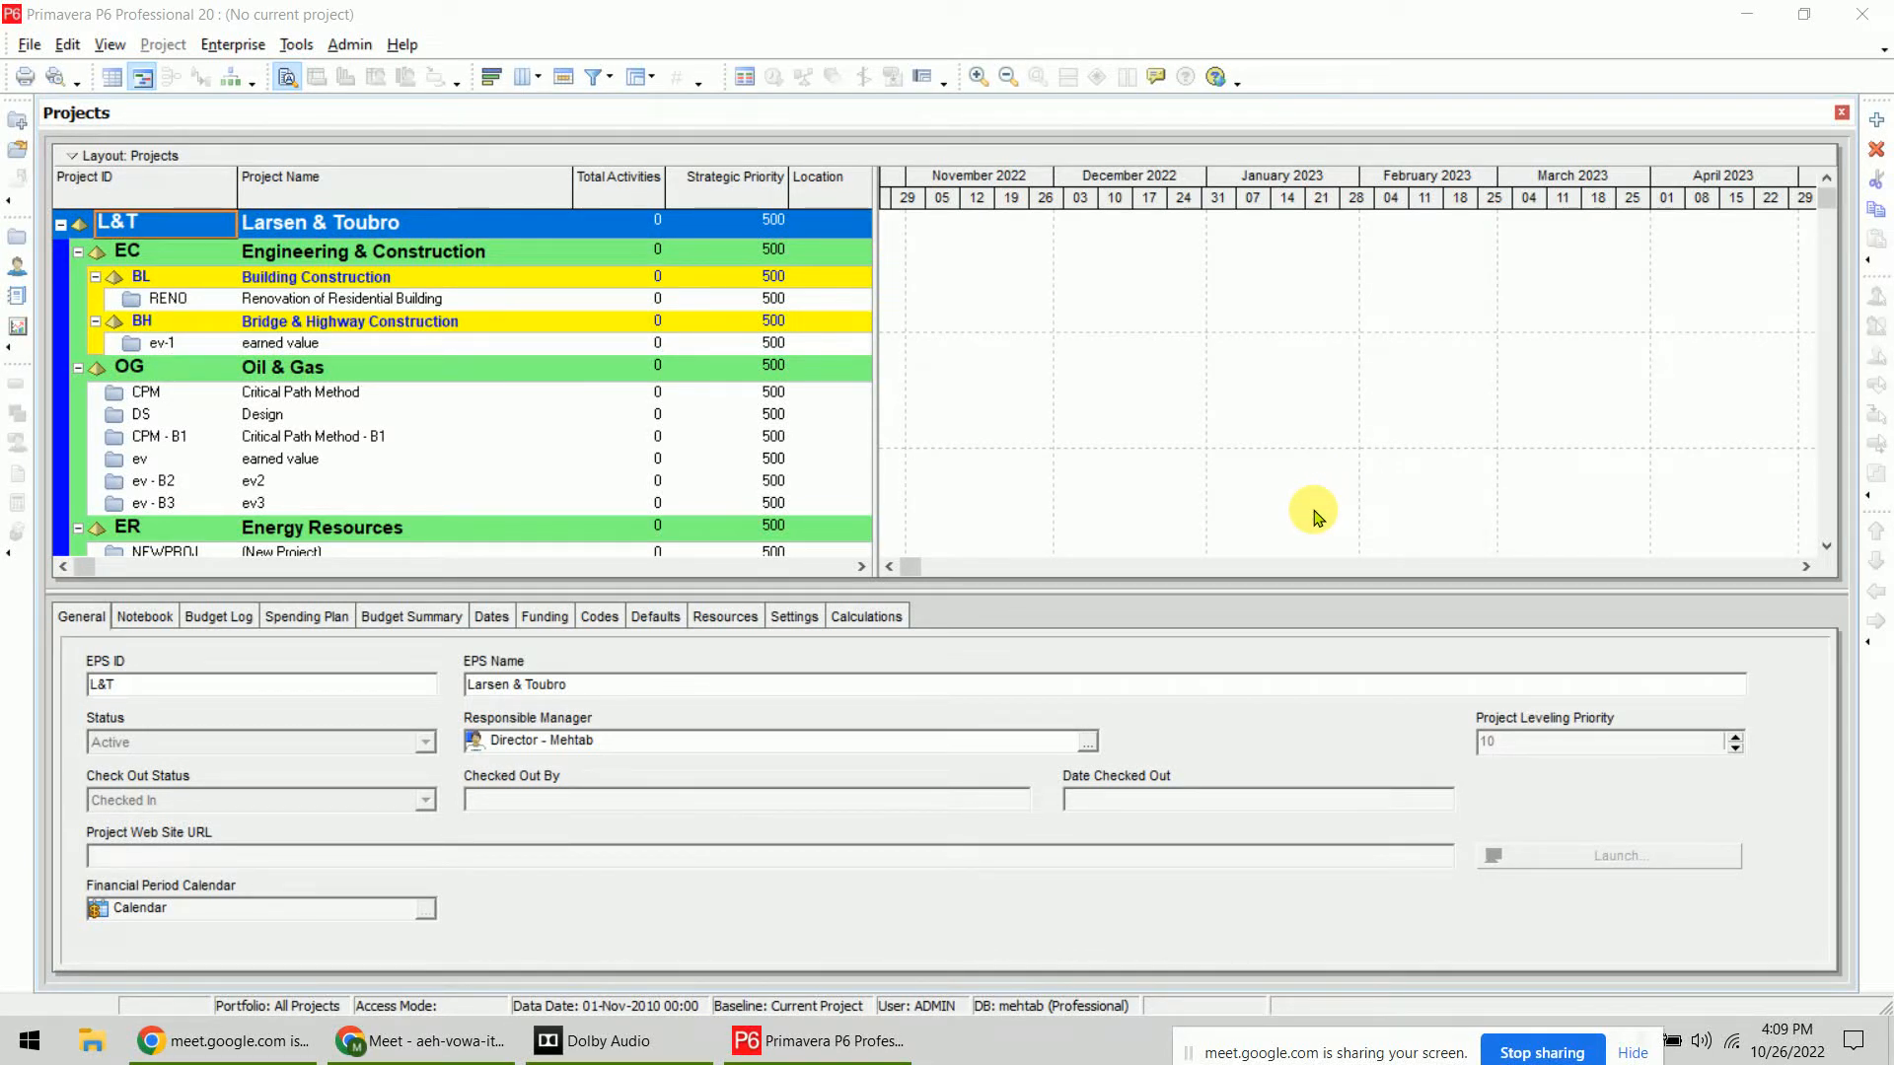
Open the Primavera P6 Syllabus - 40hrs PDF from the Data for Demo Sessions folder on the desktop
key("super+d")
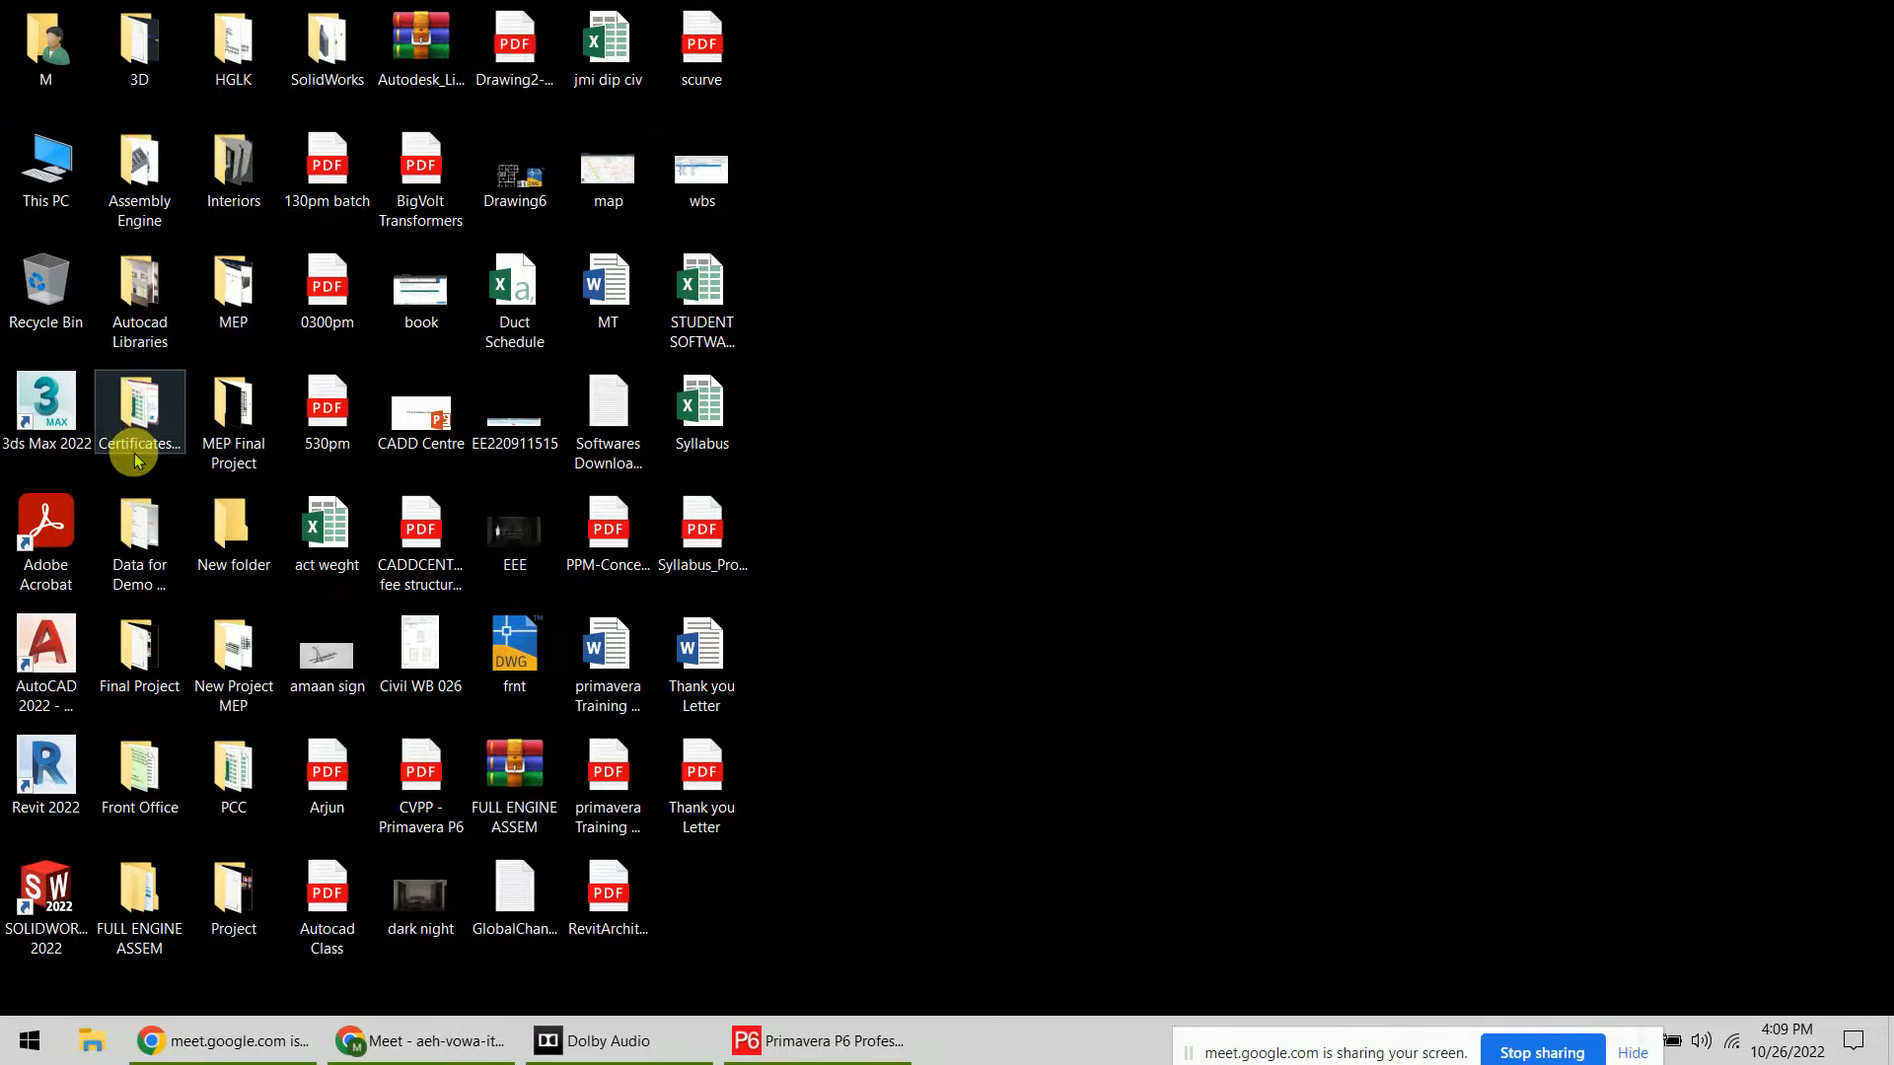
double_click(139, 542)
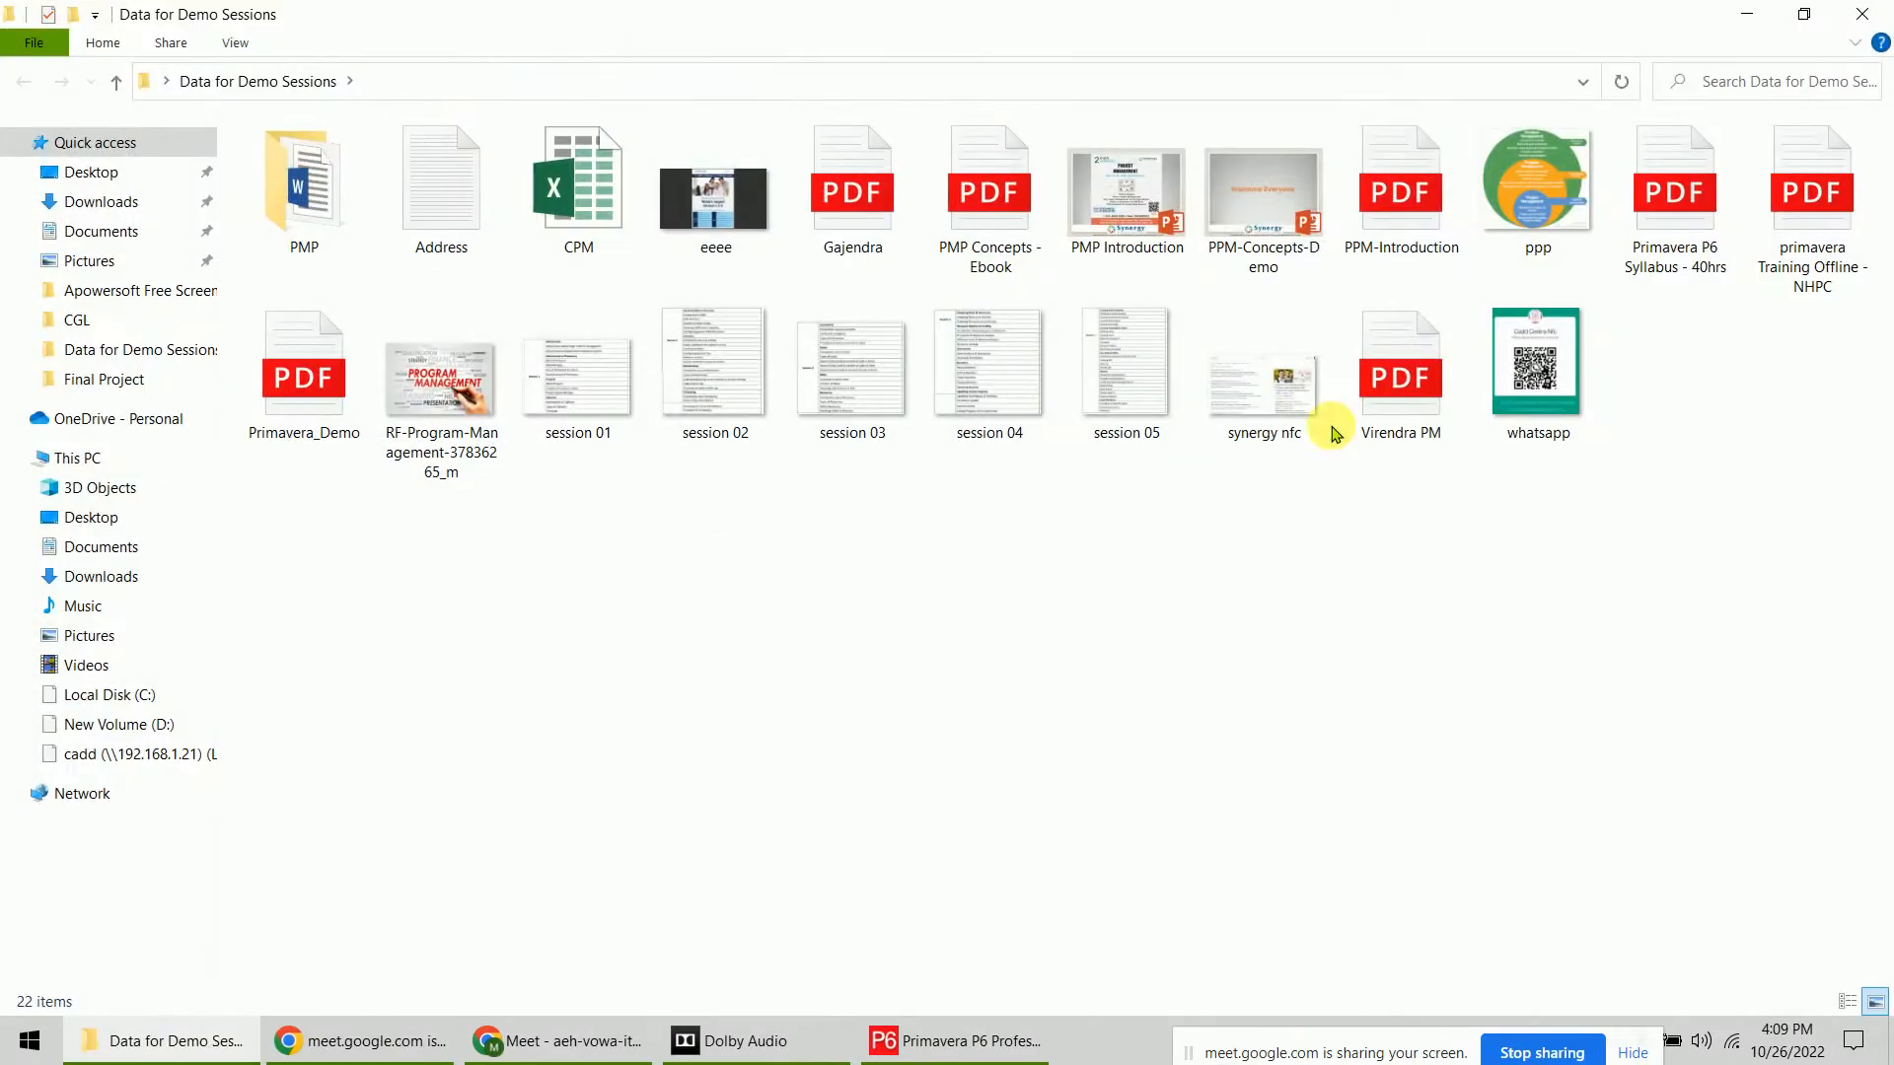
double_click(1674, 192)
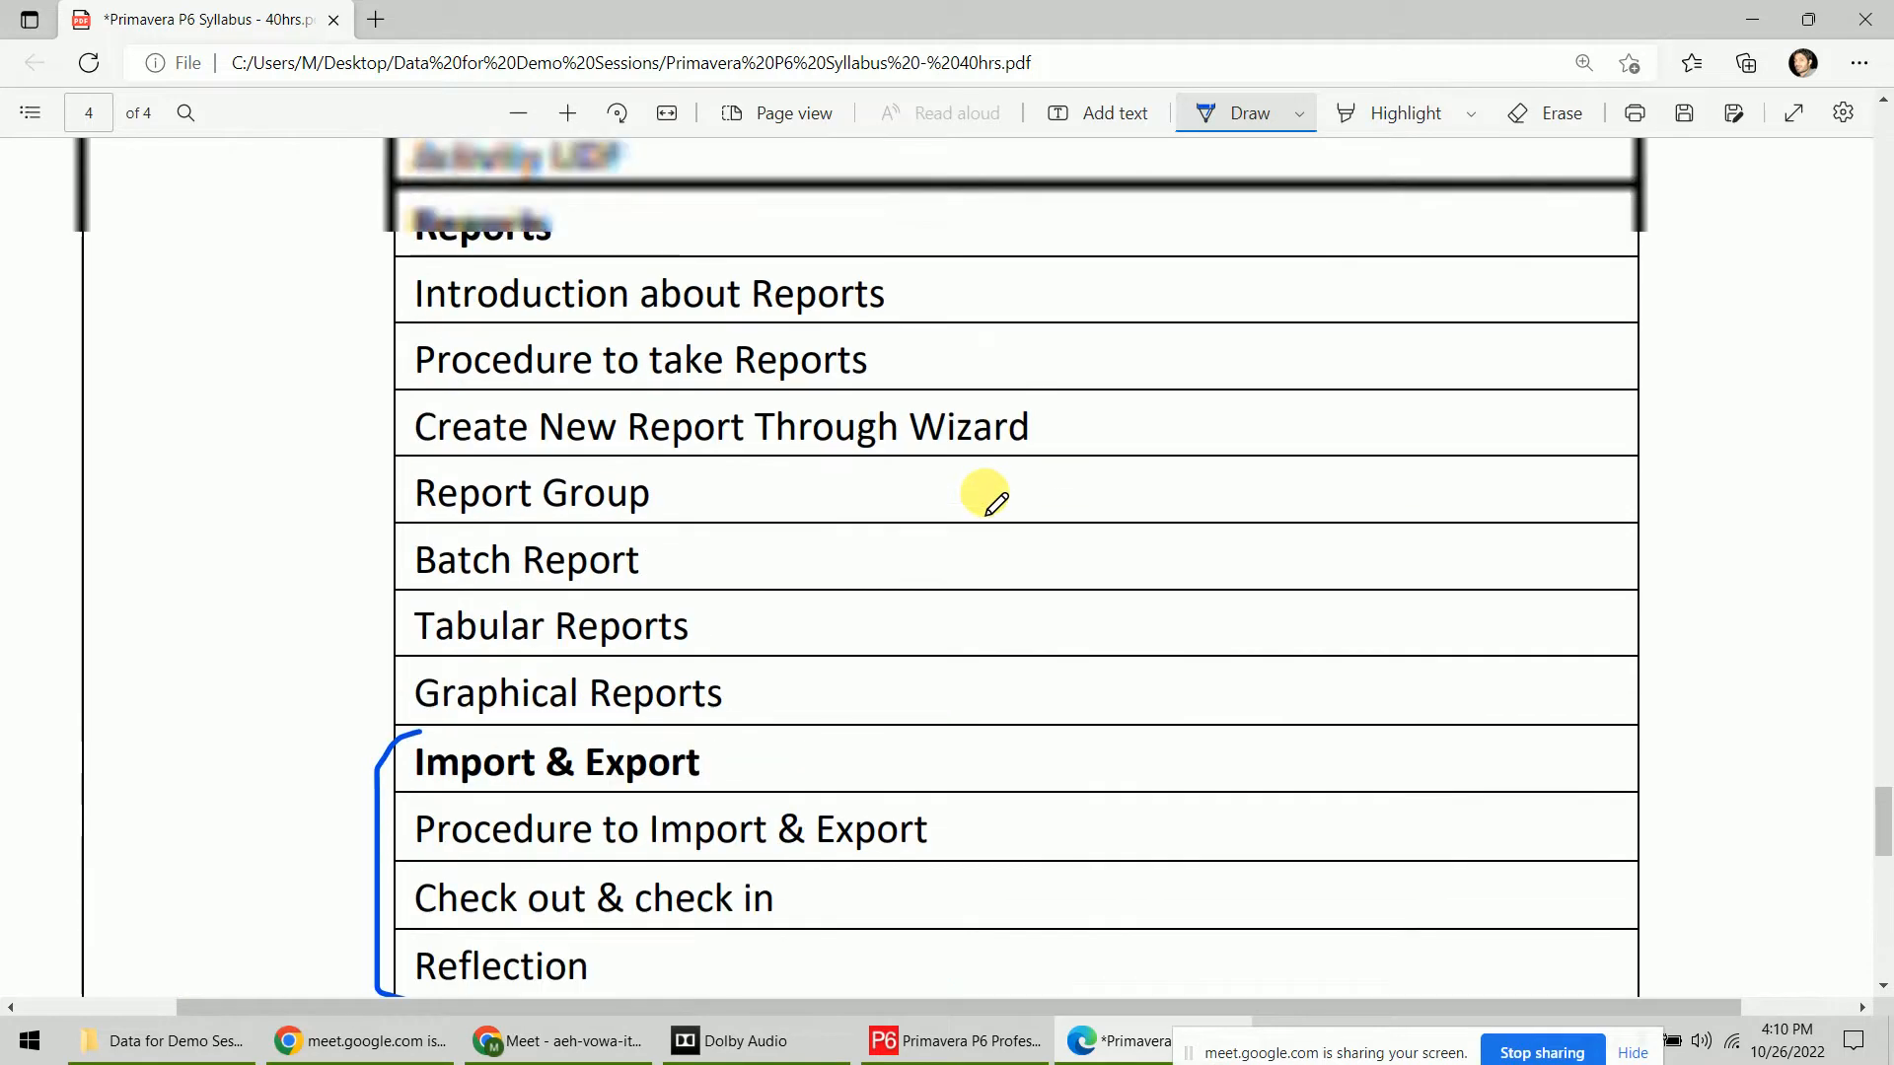
Draw a blue freehand box around the Reports section of the syllabus, from the Reports heading to Graphical Reports
scroll(989, 505, "up", 10)
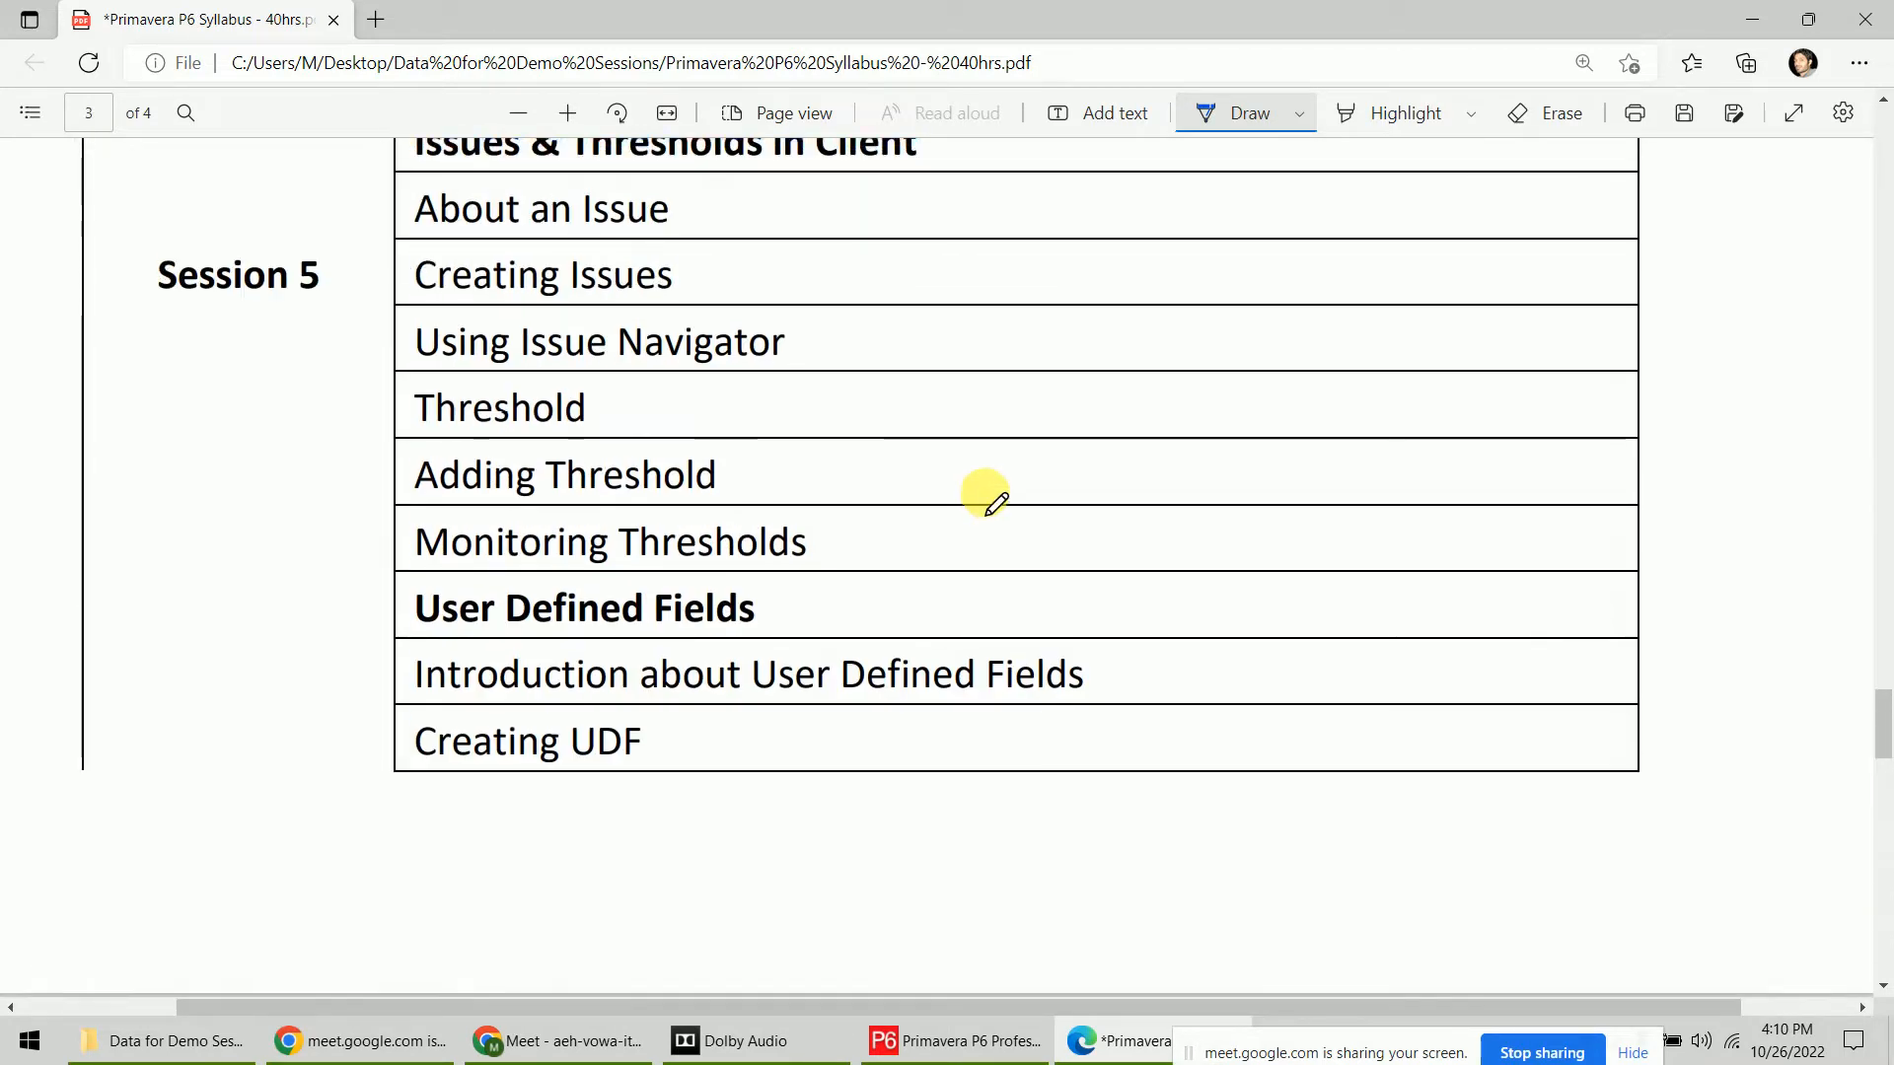
scroll(990, 505, "up", 8)
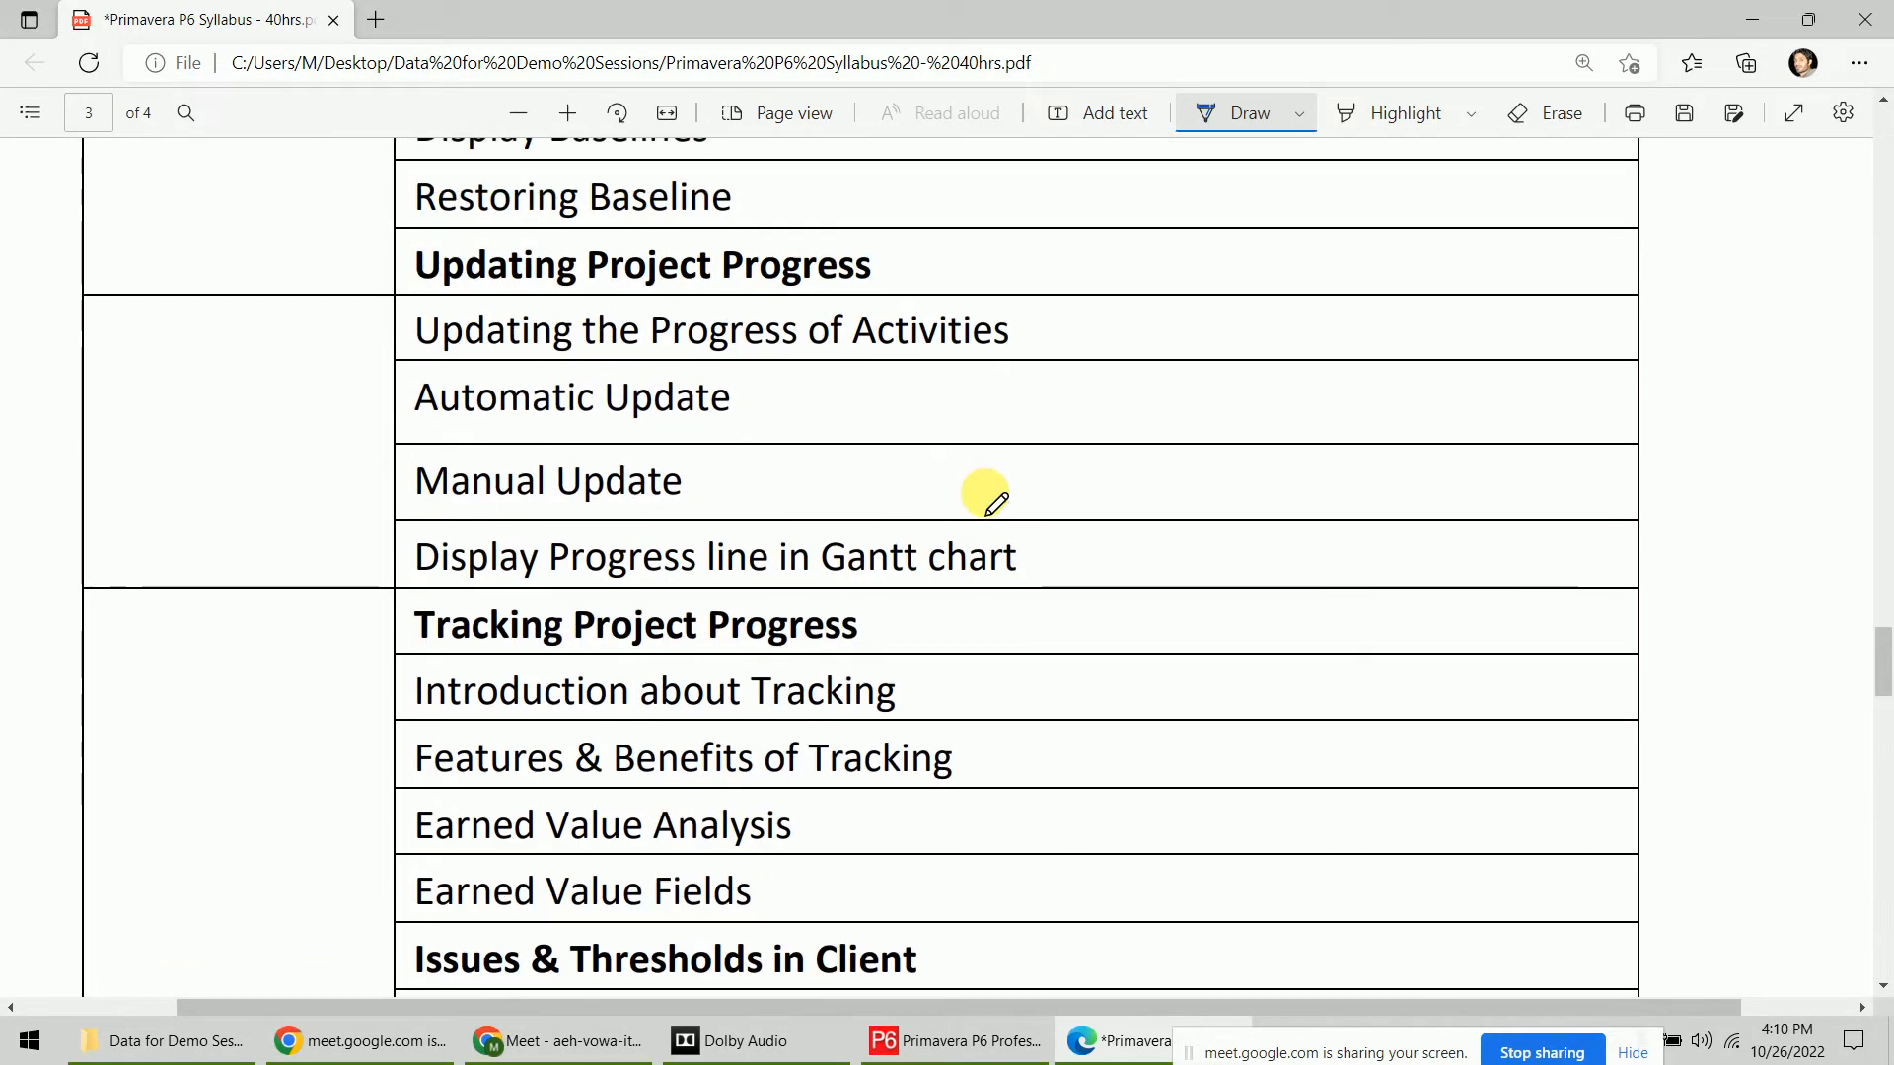
scroll(1277, 606, "down", 15)
mouse_move(363, 771)
left_mouse_down()
mouse_move(1099, 778)
mouse_move(1110, 567)
left_mouse_up()
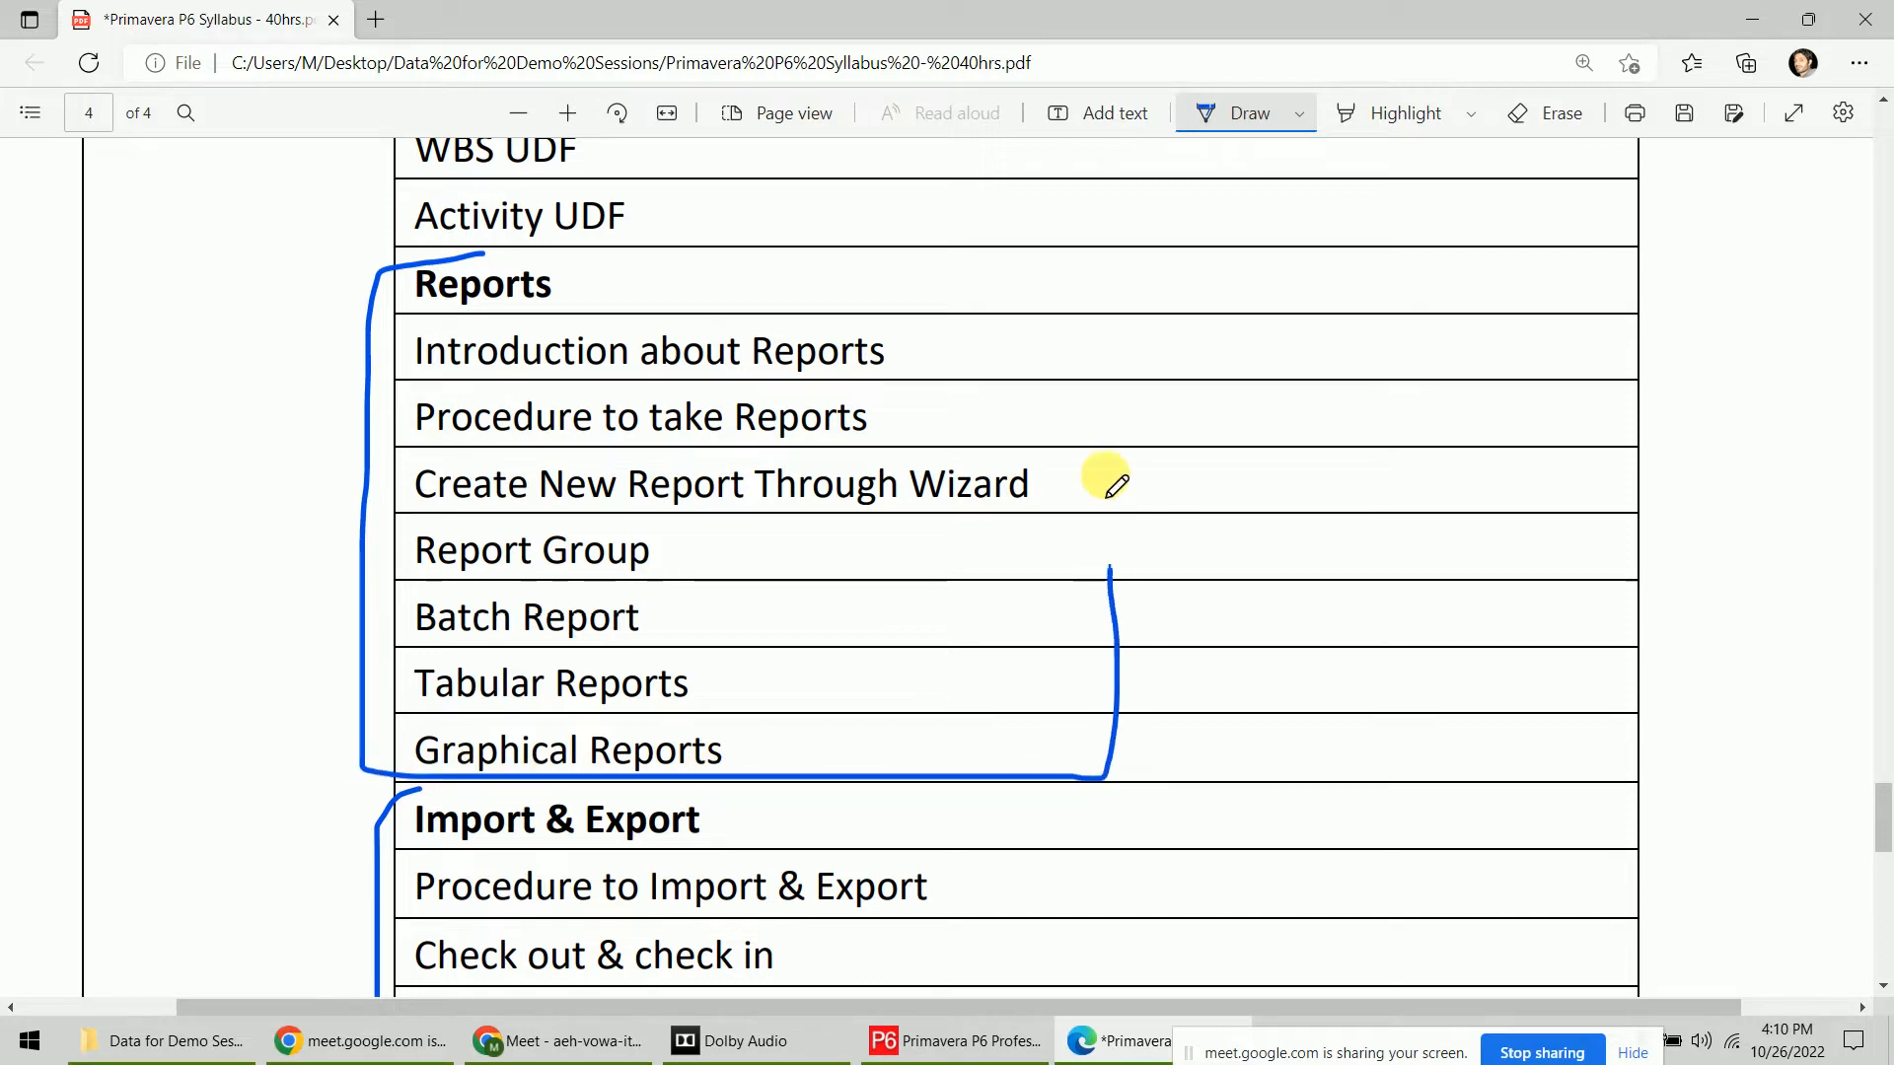
mouse_move(1113, 485)
left_mouse_down()
mouse_move(1099, 264)
mouse_move(473, 269)
left_mouse_up()
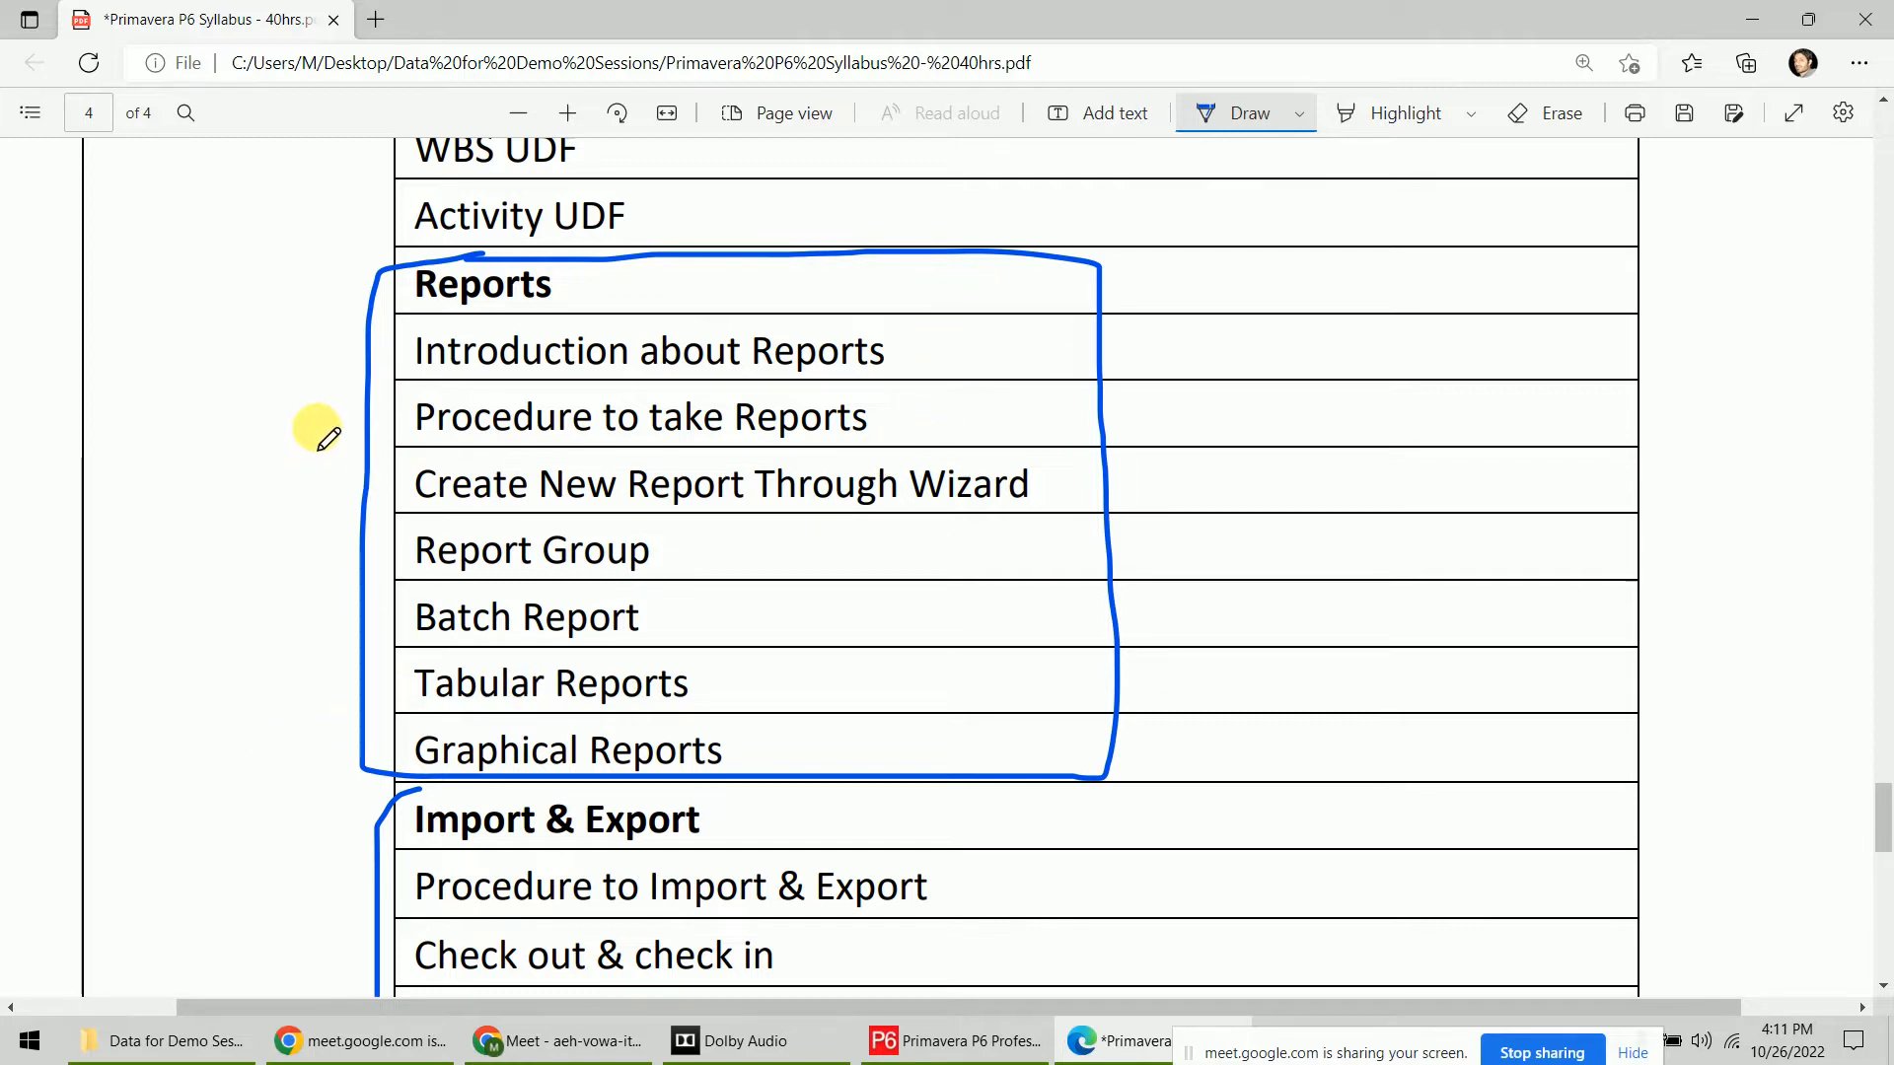
Draw tick marks beside the six report topics from Procedure to take Reports through Graphical Reports
left_click_drag(316, 427, 395, 426)
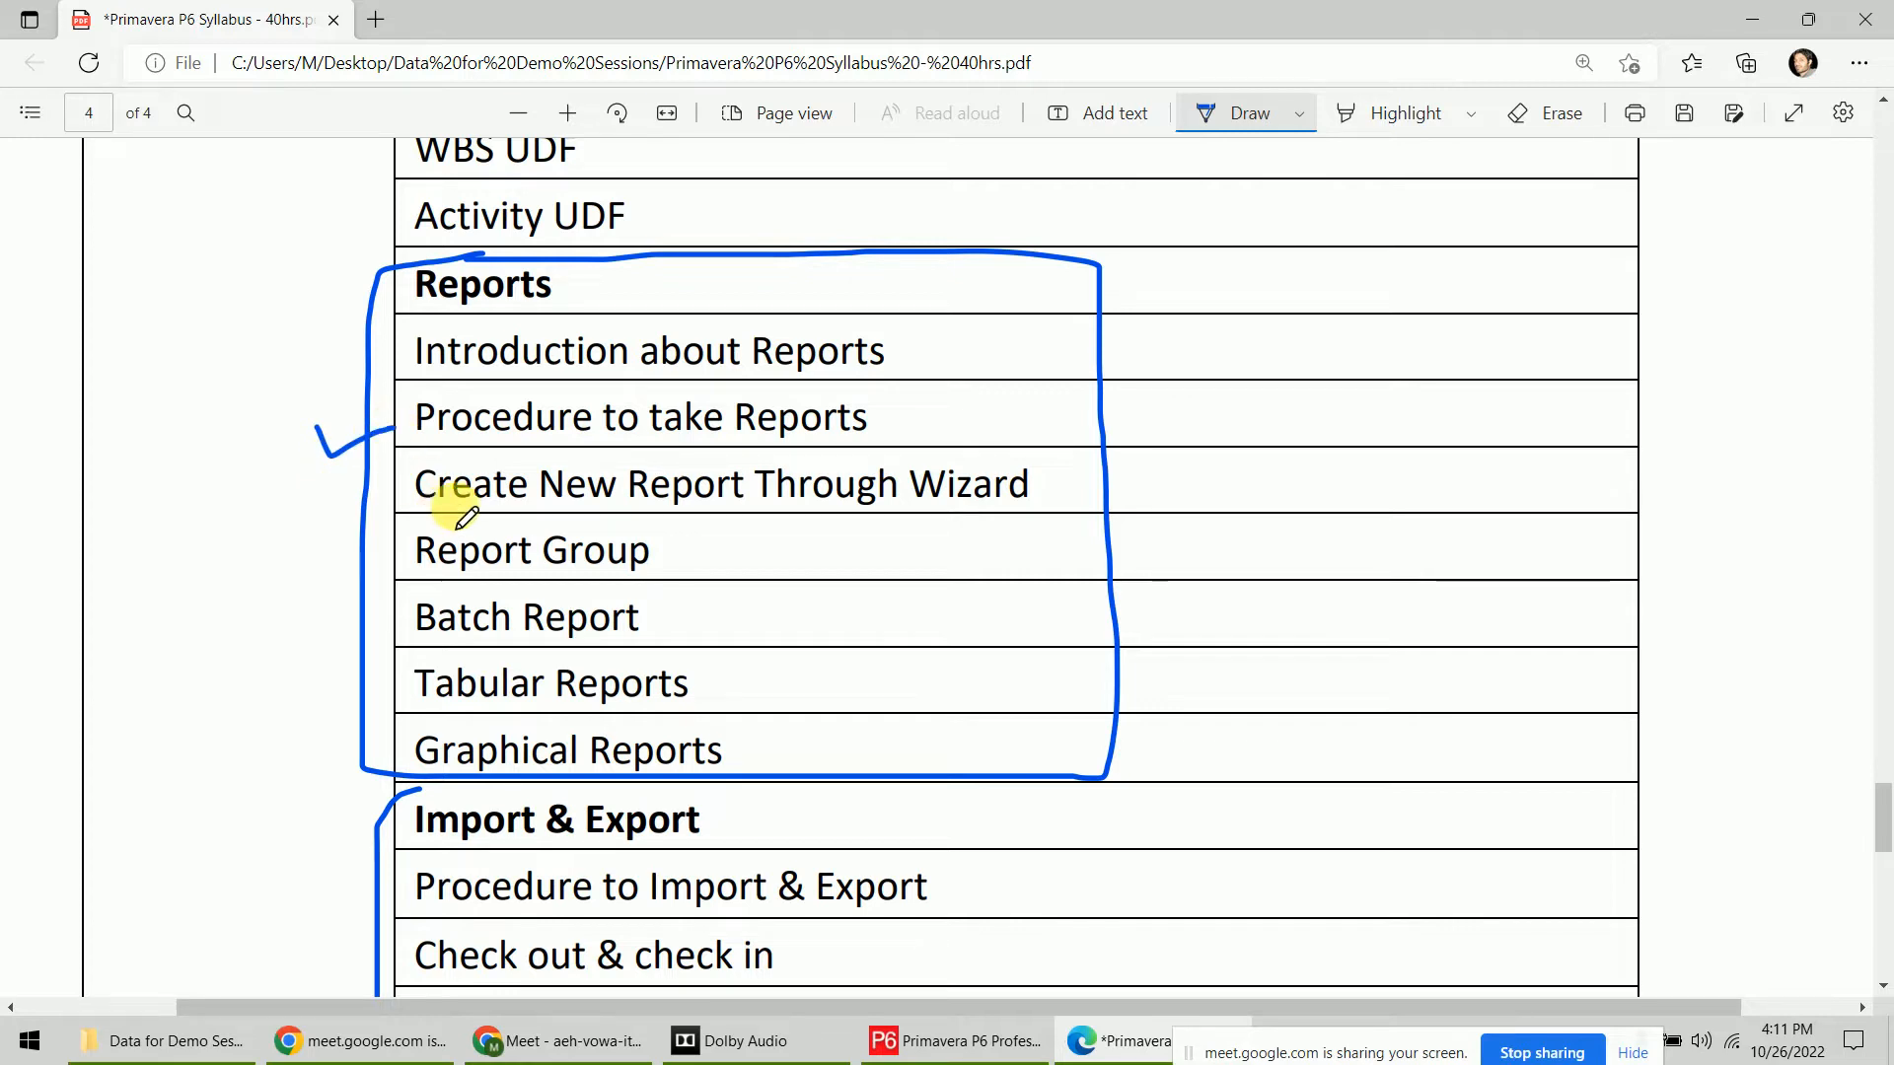
left_click_drag(318, 493, 408, 473)
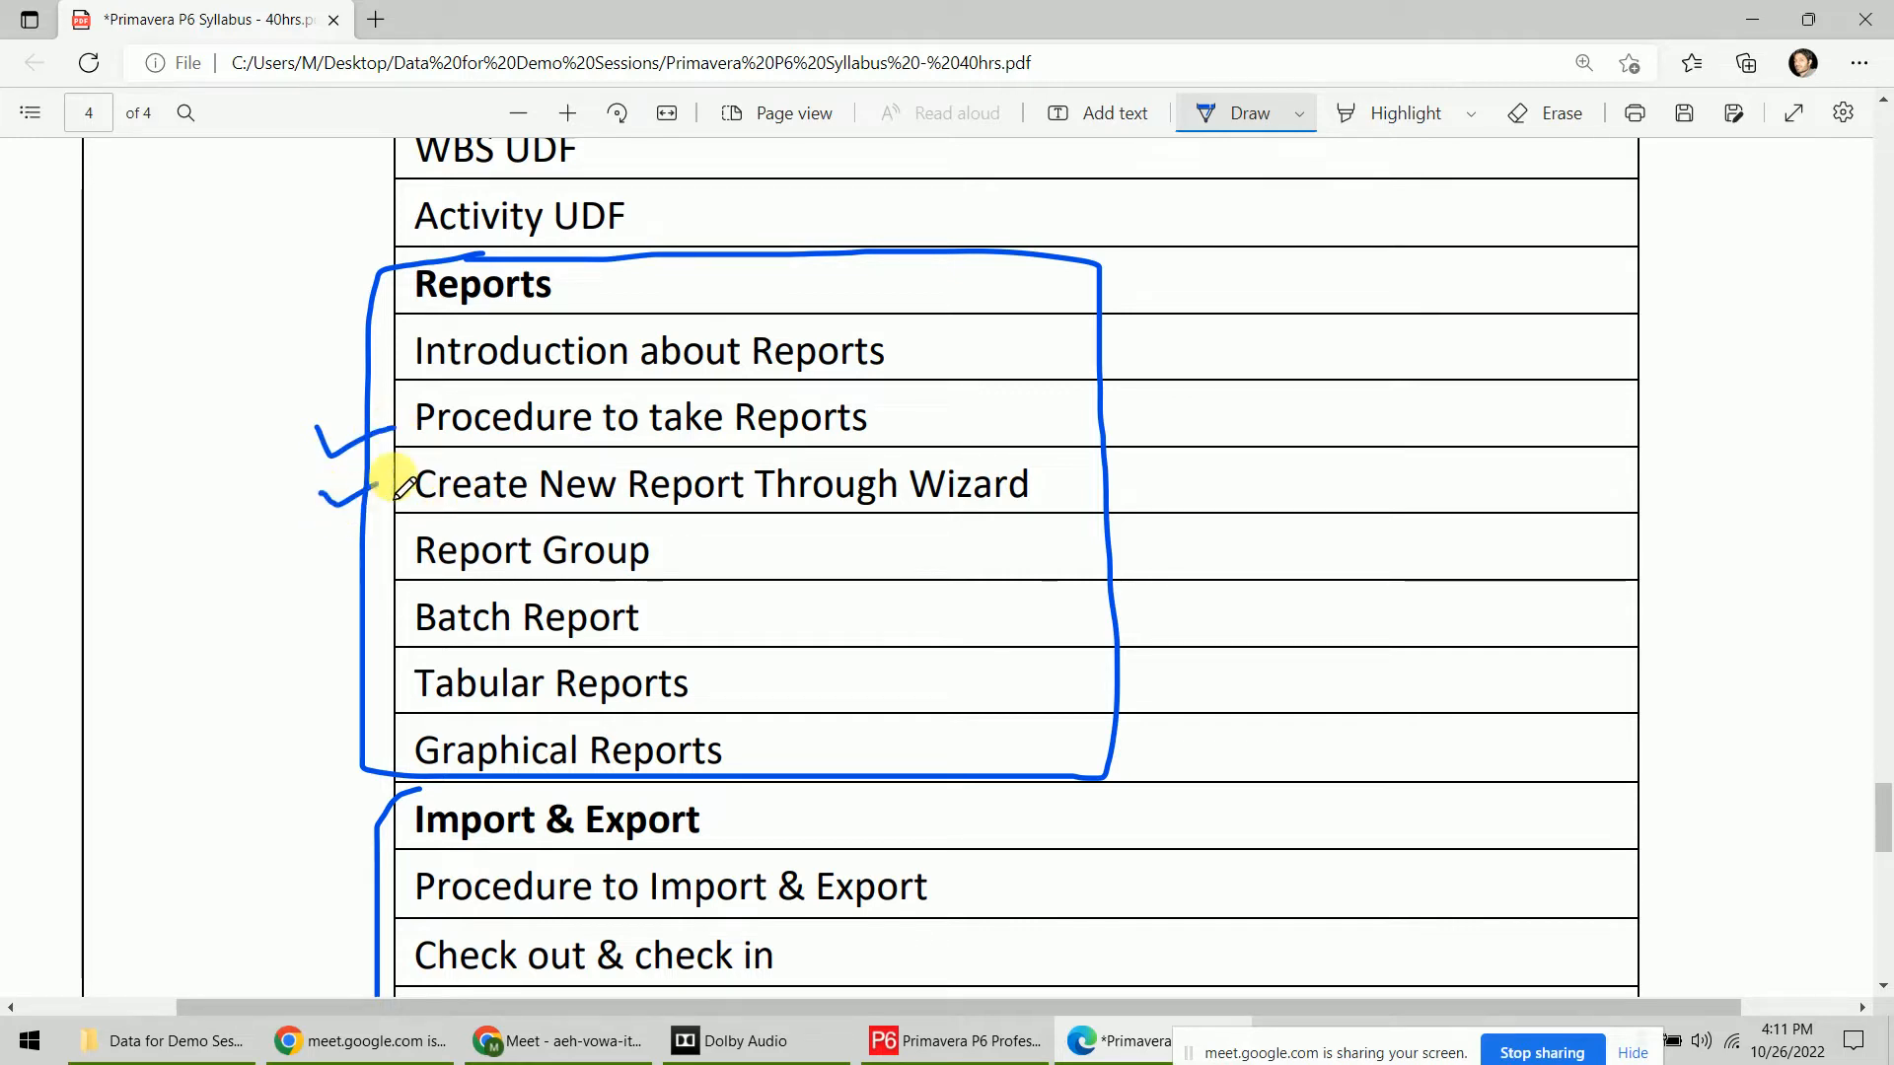
left_click_drag(327, 555, 393, 536)
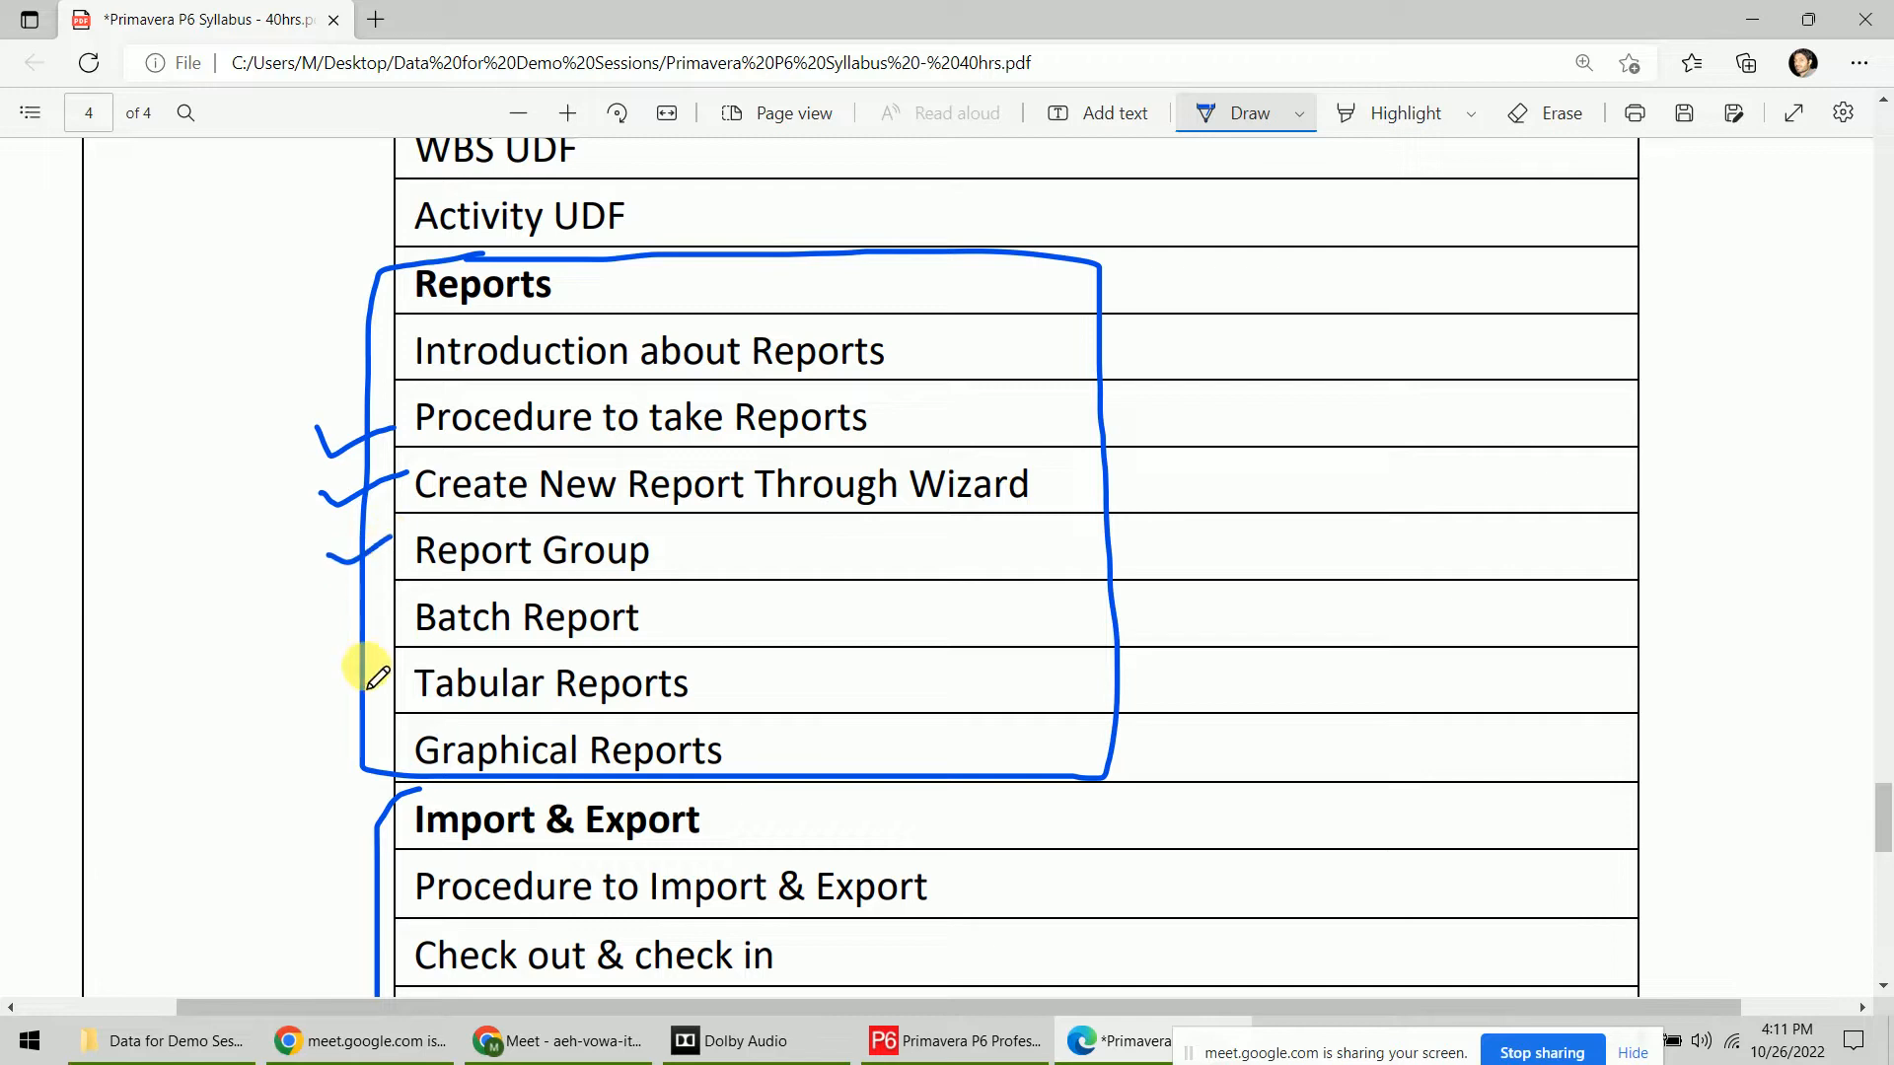
left_click_drag(322, 632, 392, 619)
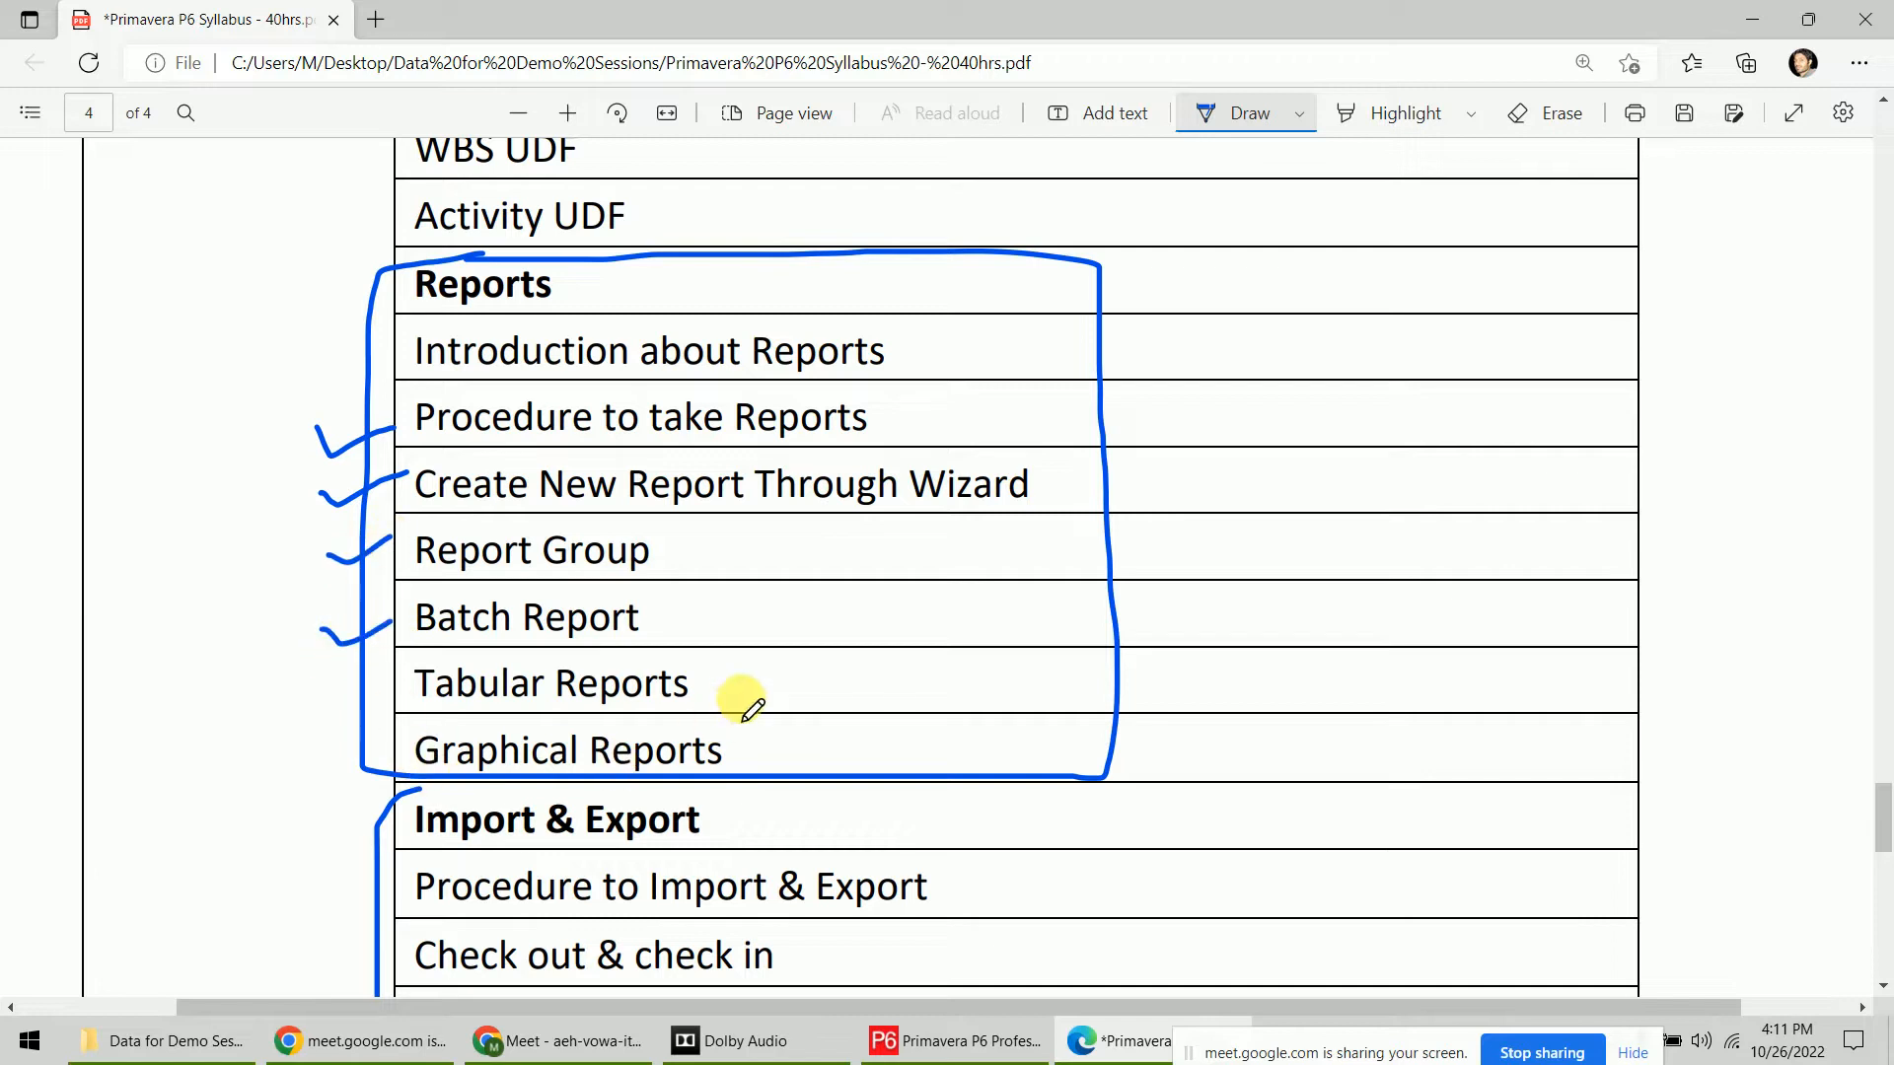
left_click_drag(721, 689, 786, 676)
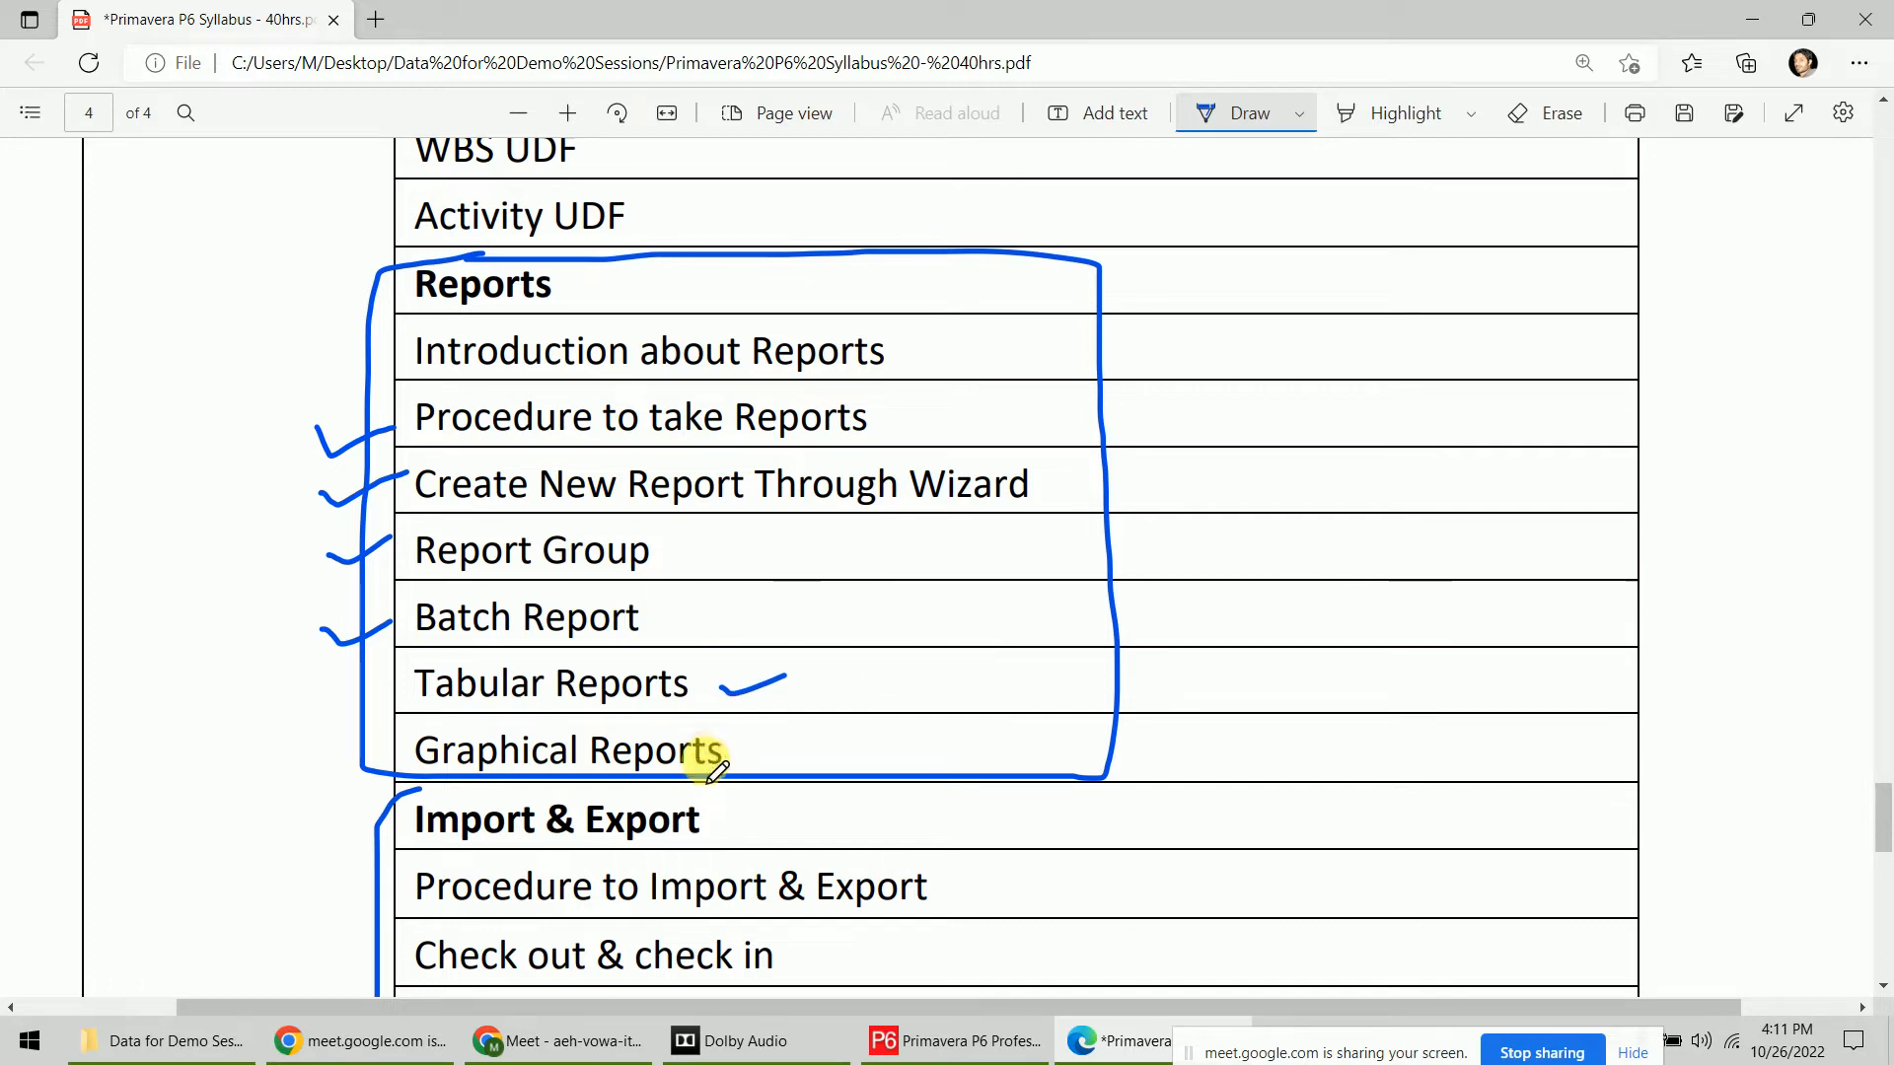
left_click_drag(738, 756, 797, 739)
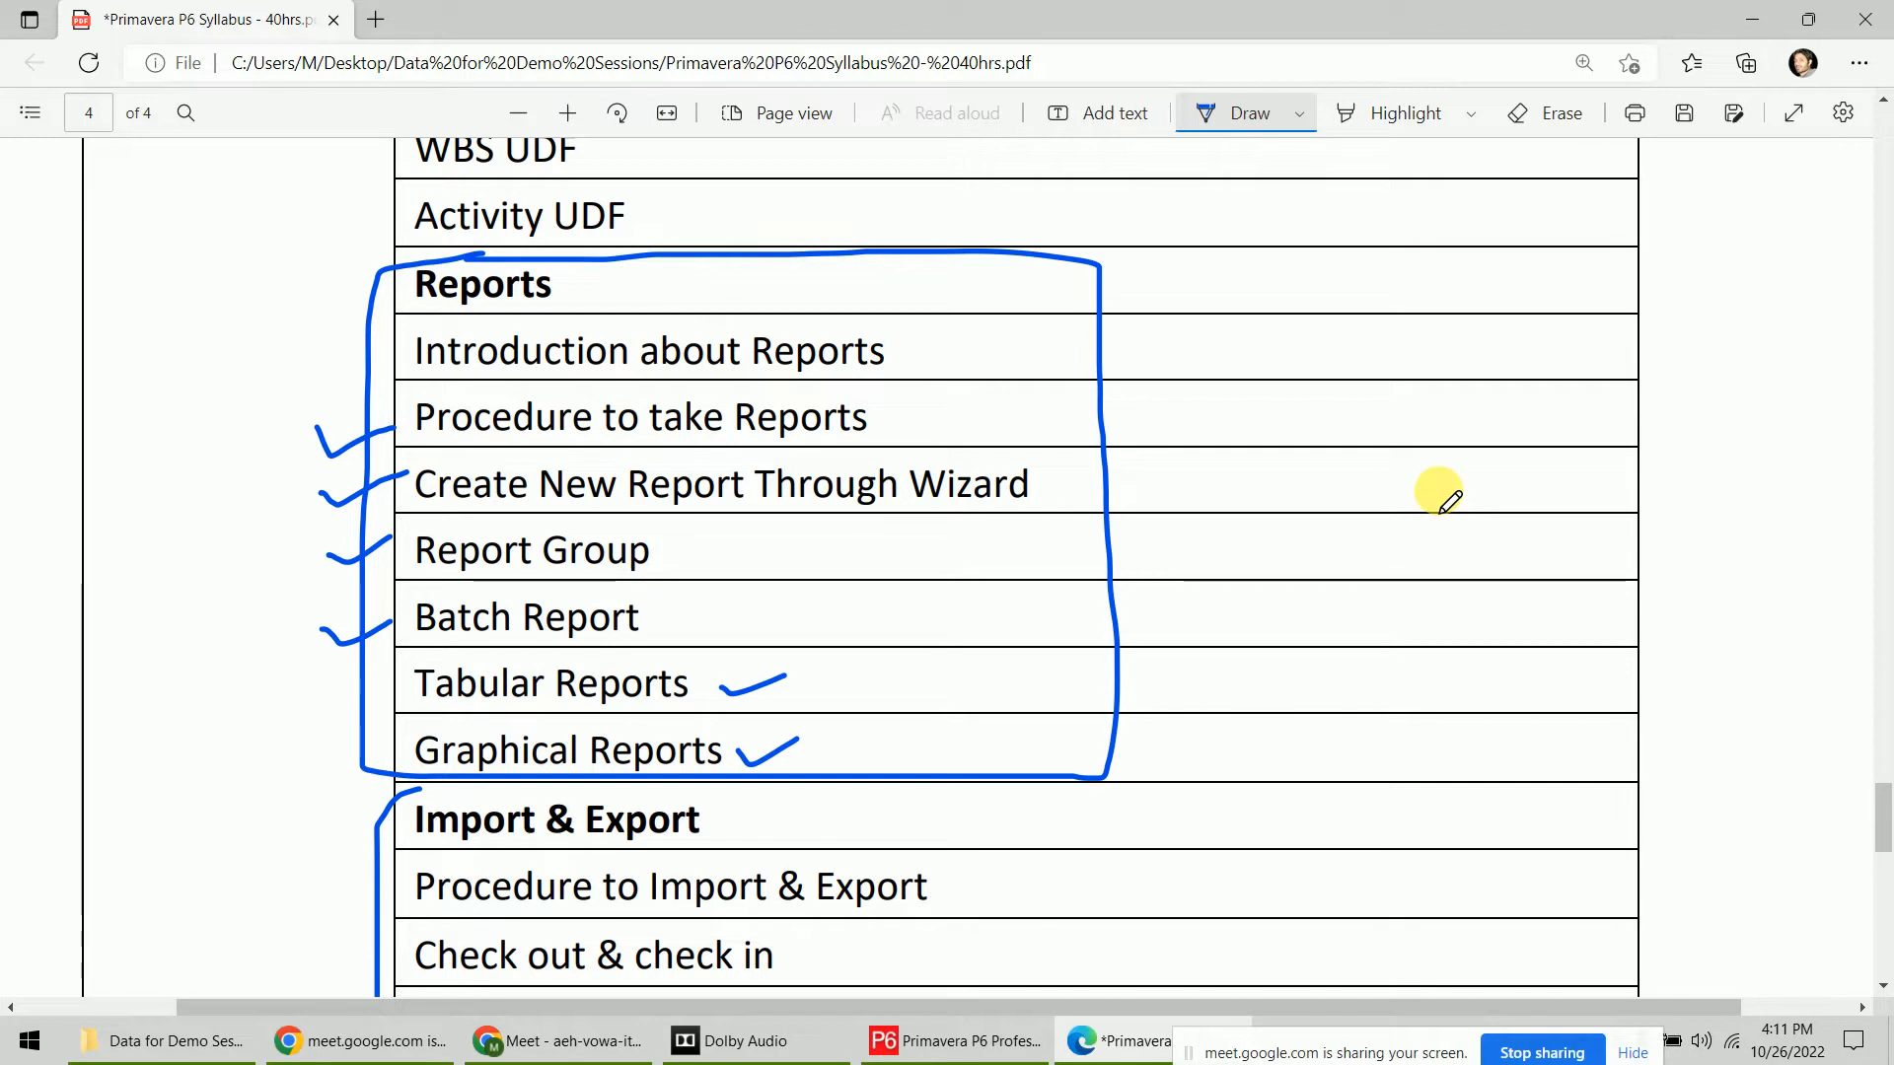
Switch to Primavera P6 and open the earned value project (ev), bringing its activity bars into view in the Gantt chart
left_click(971, 1036)
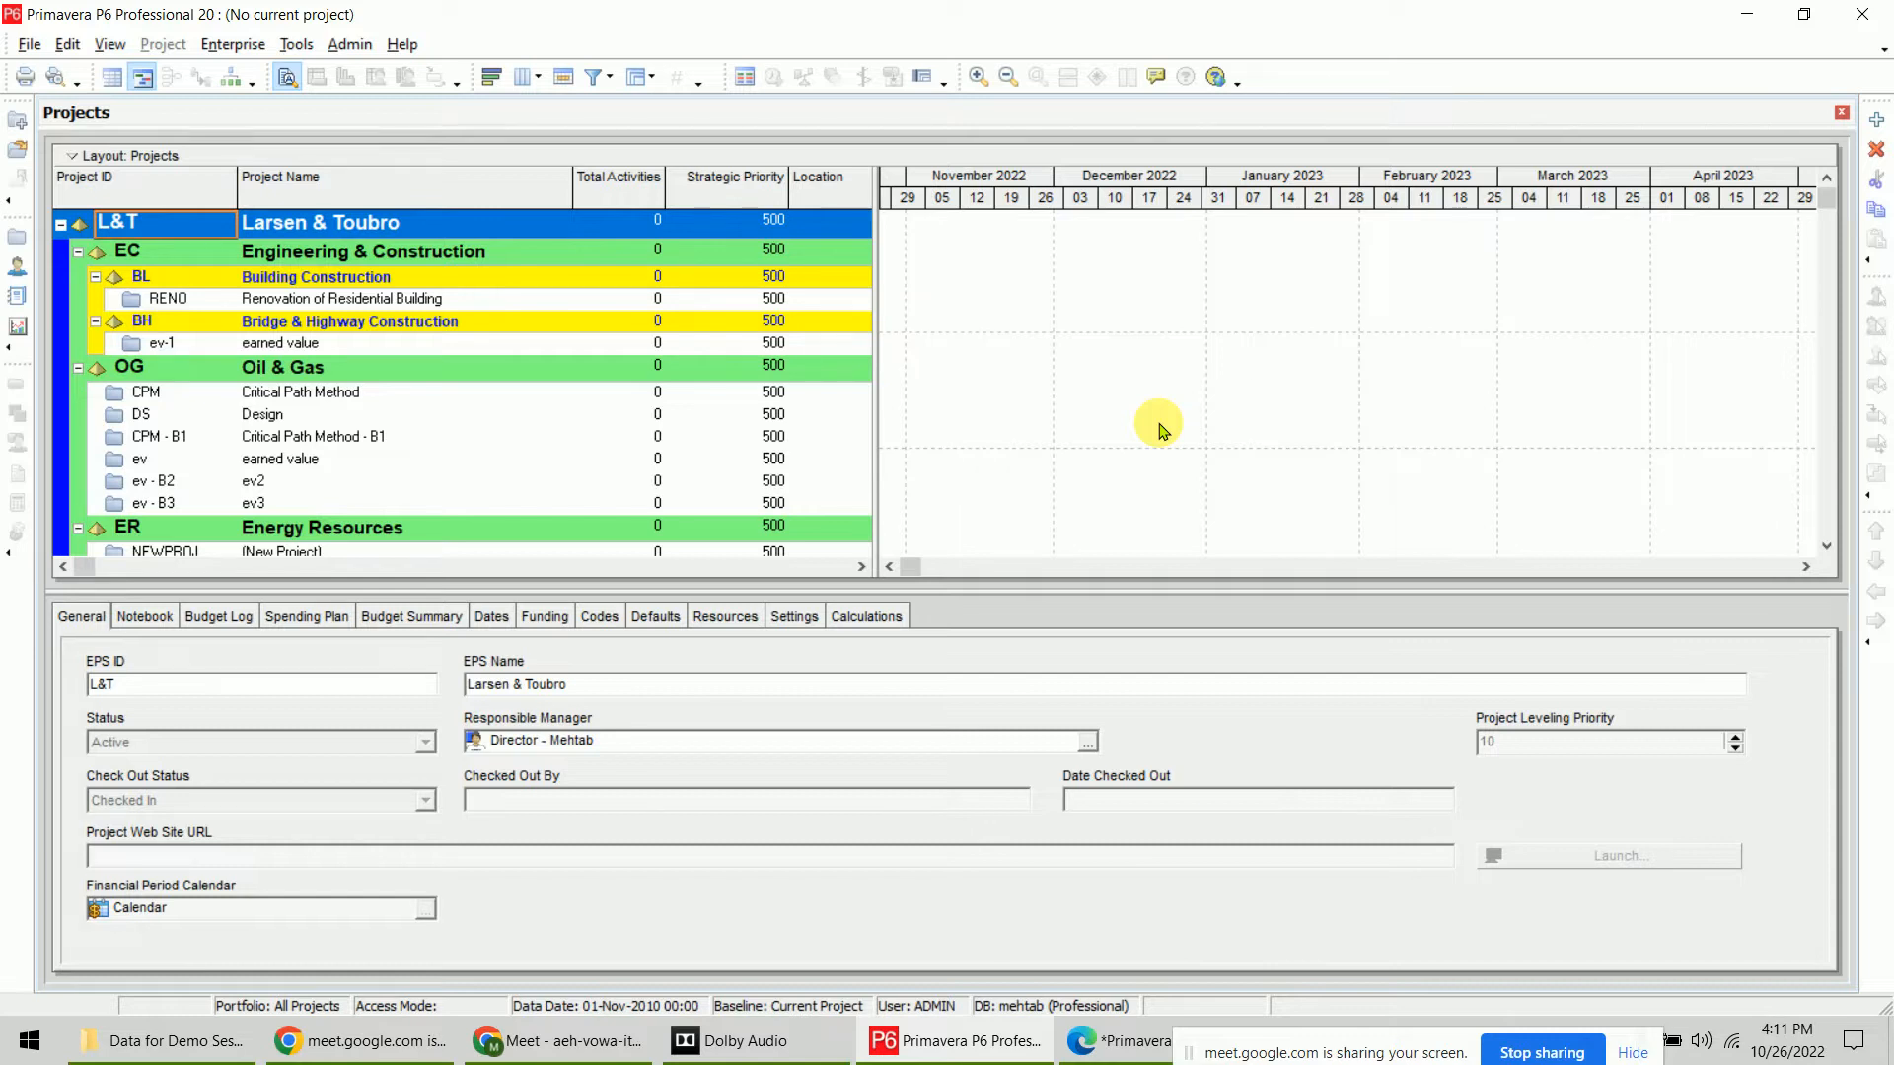
right_click(279, 458)
left_click(333, 406)
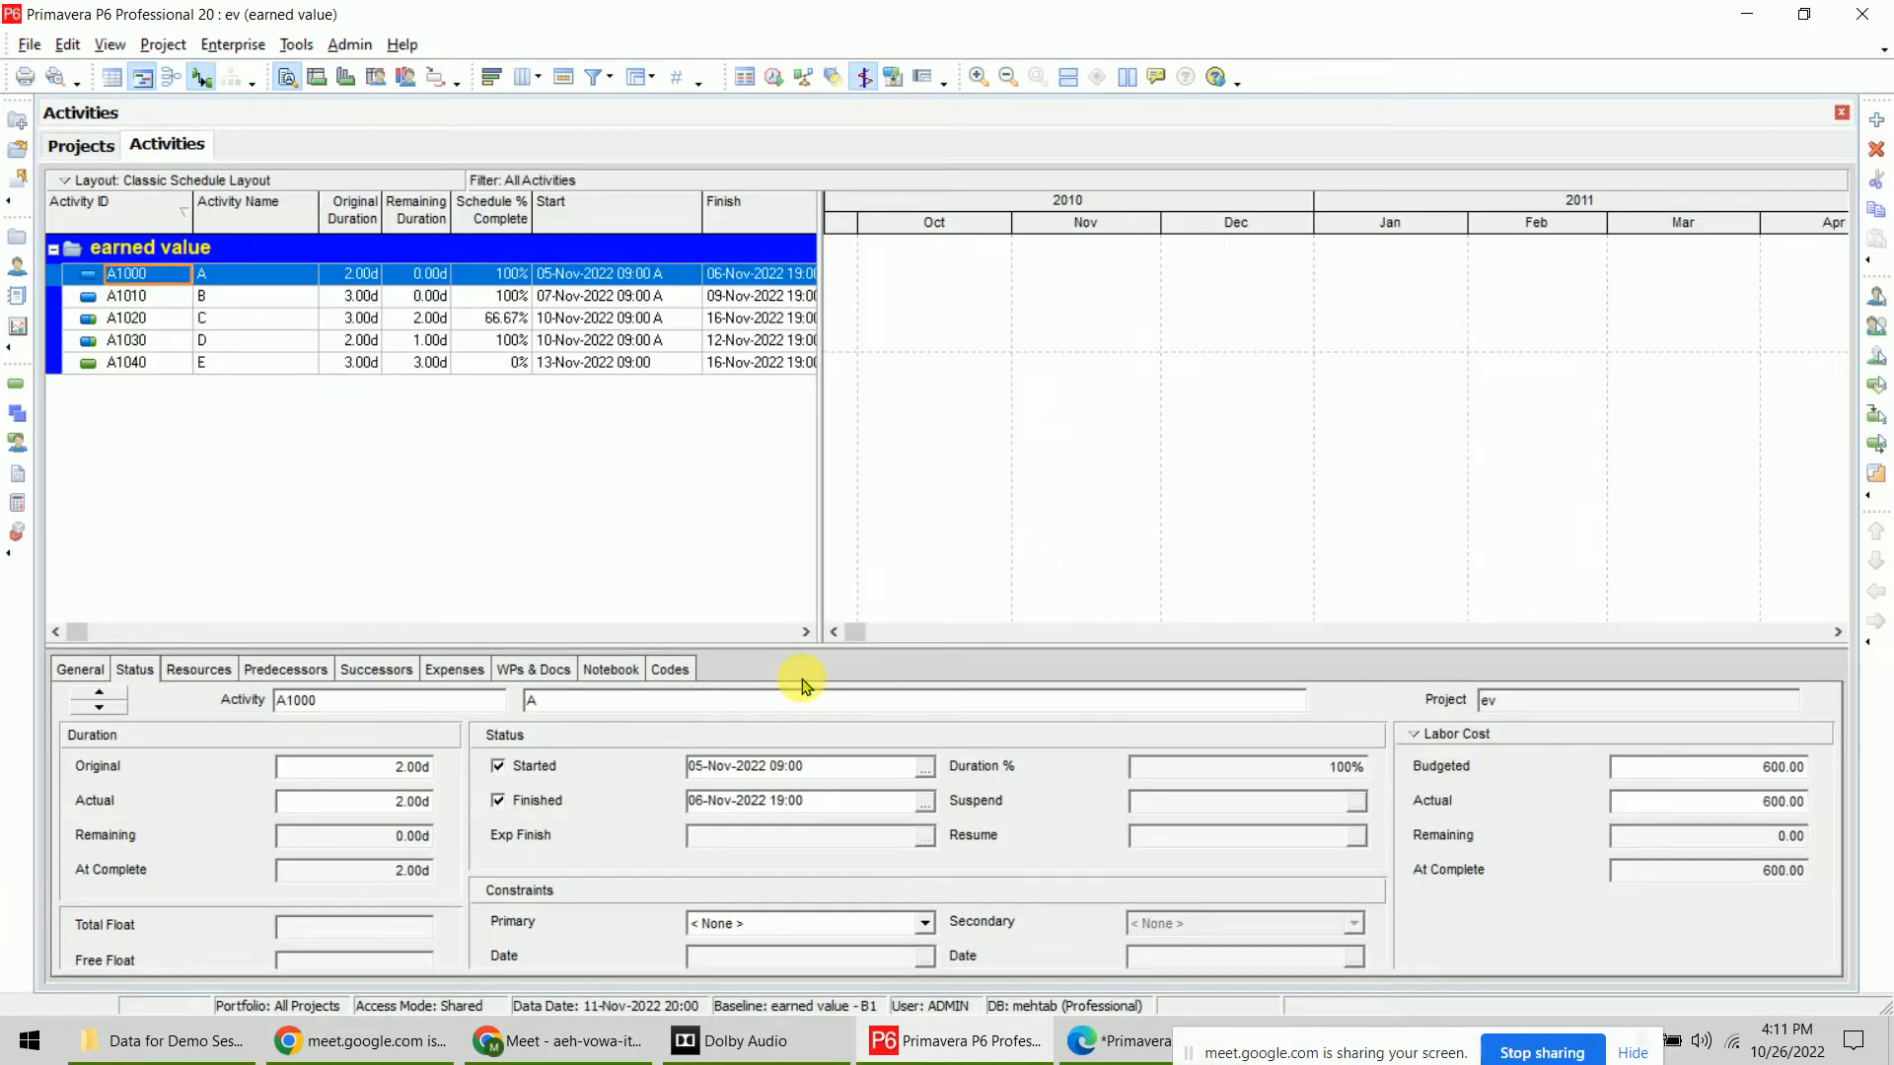
double_click(1367, 454)
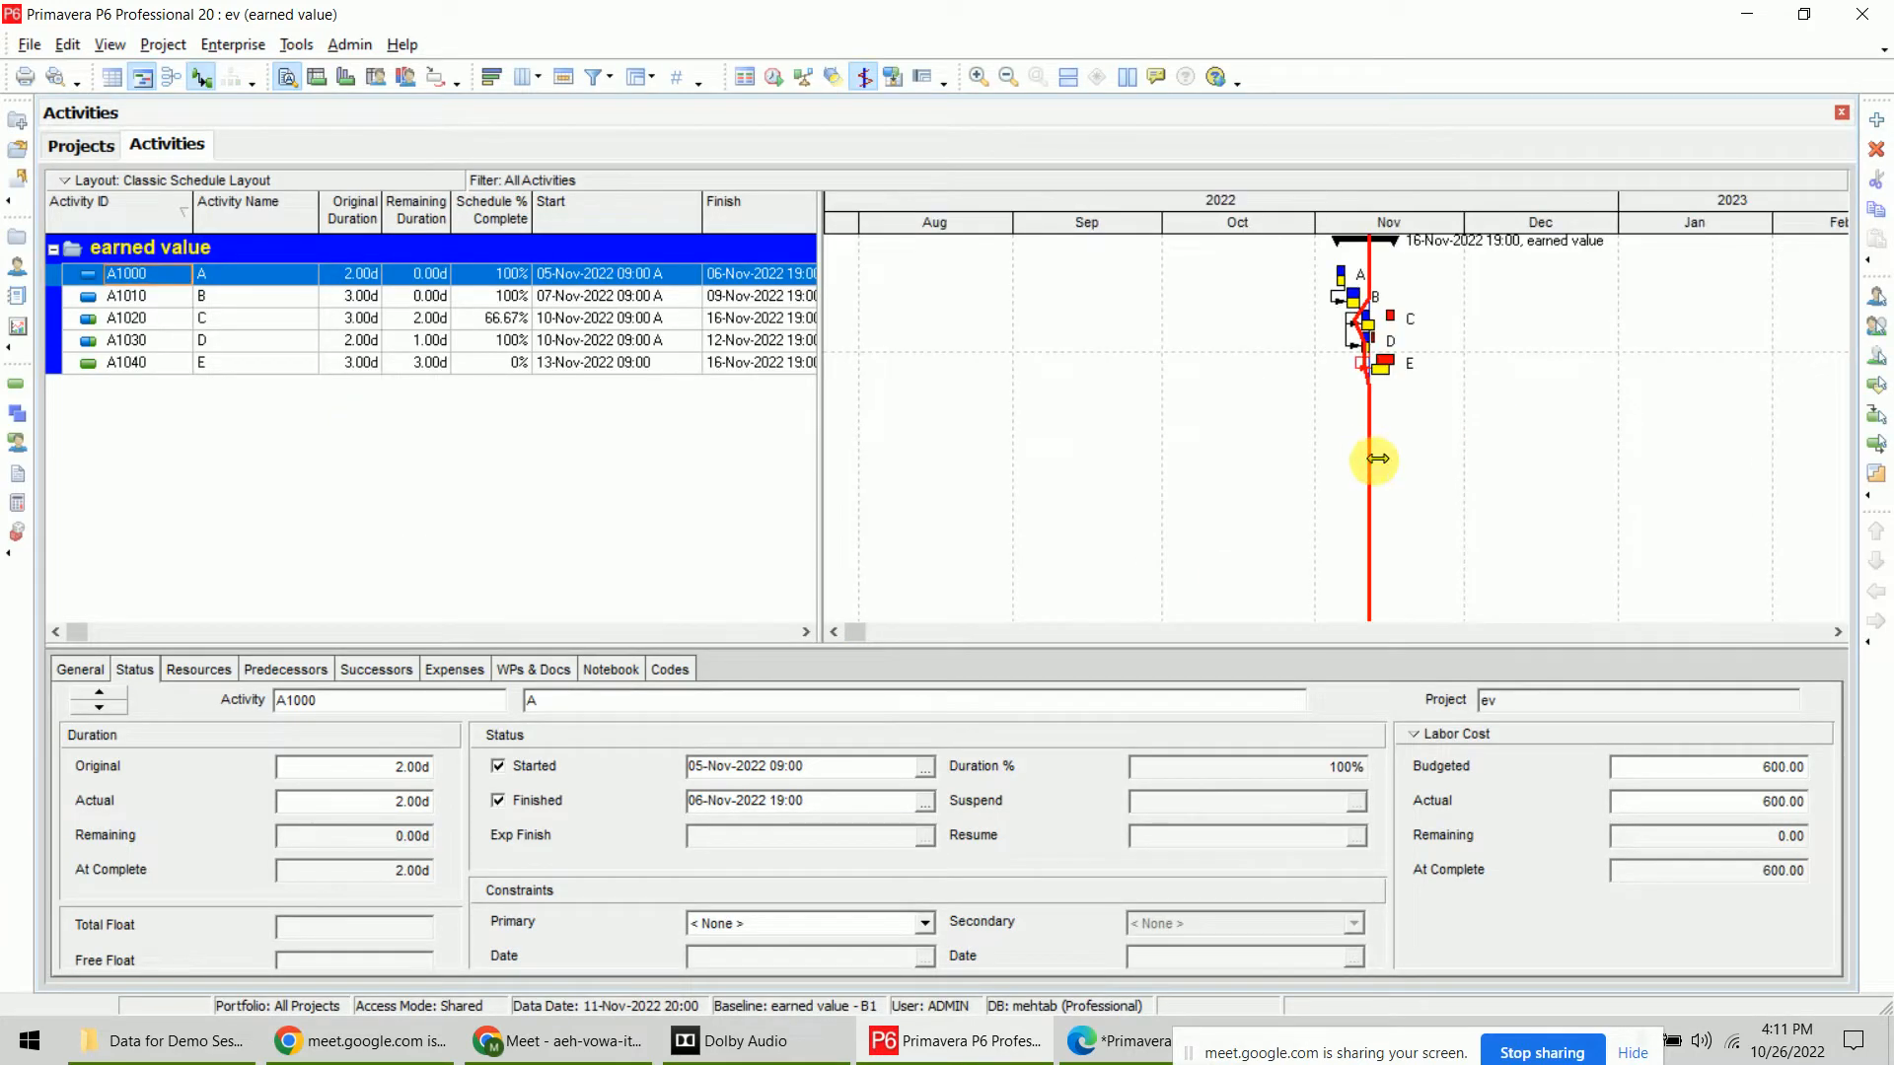
Set the Gantt chart timescale's date interval to Week/Day 1
right_click(1157, 279)
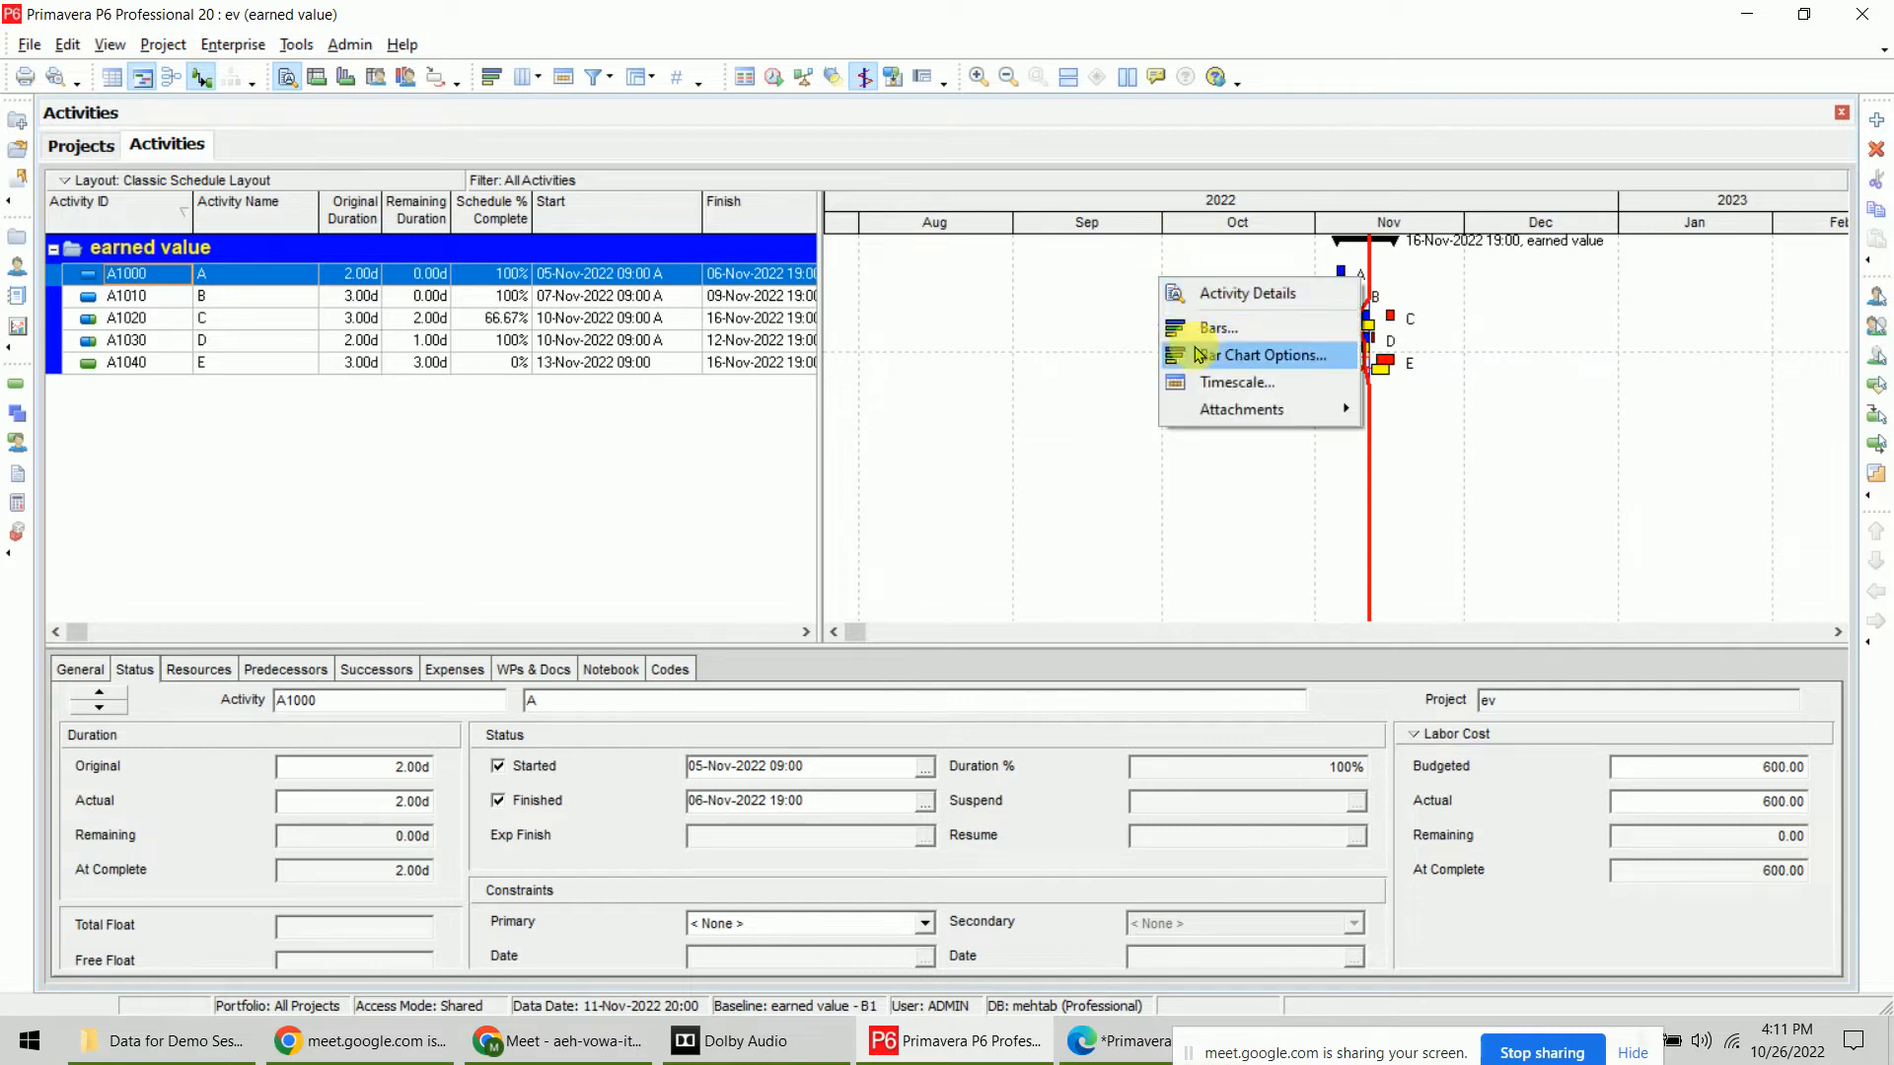
left_click(1229, 384)
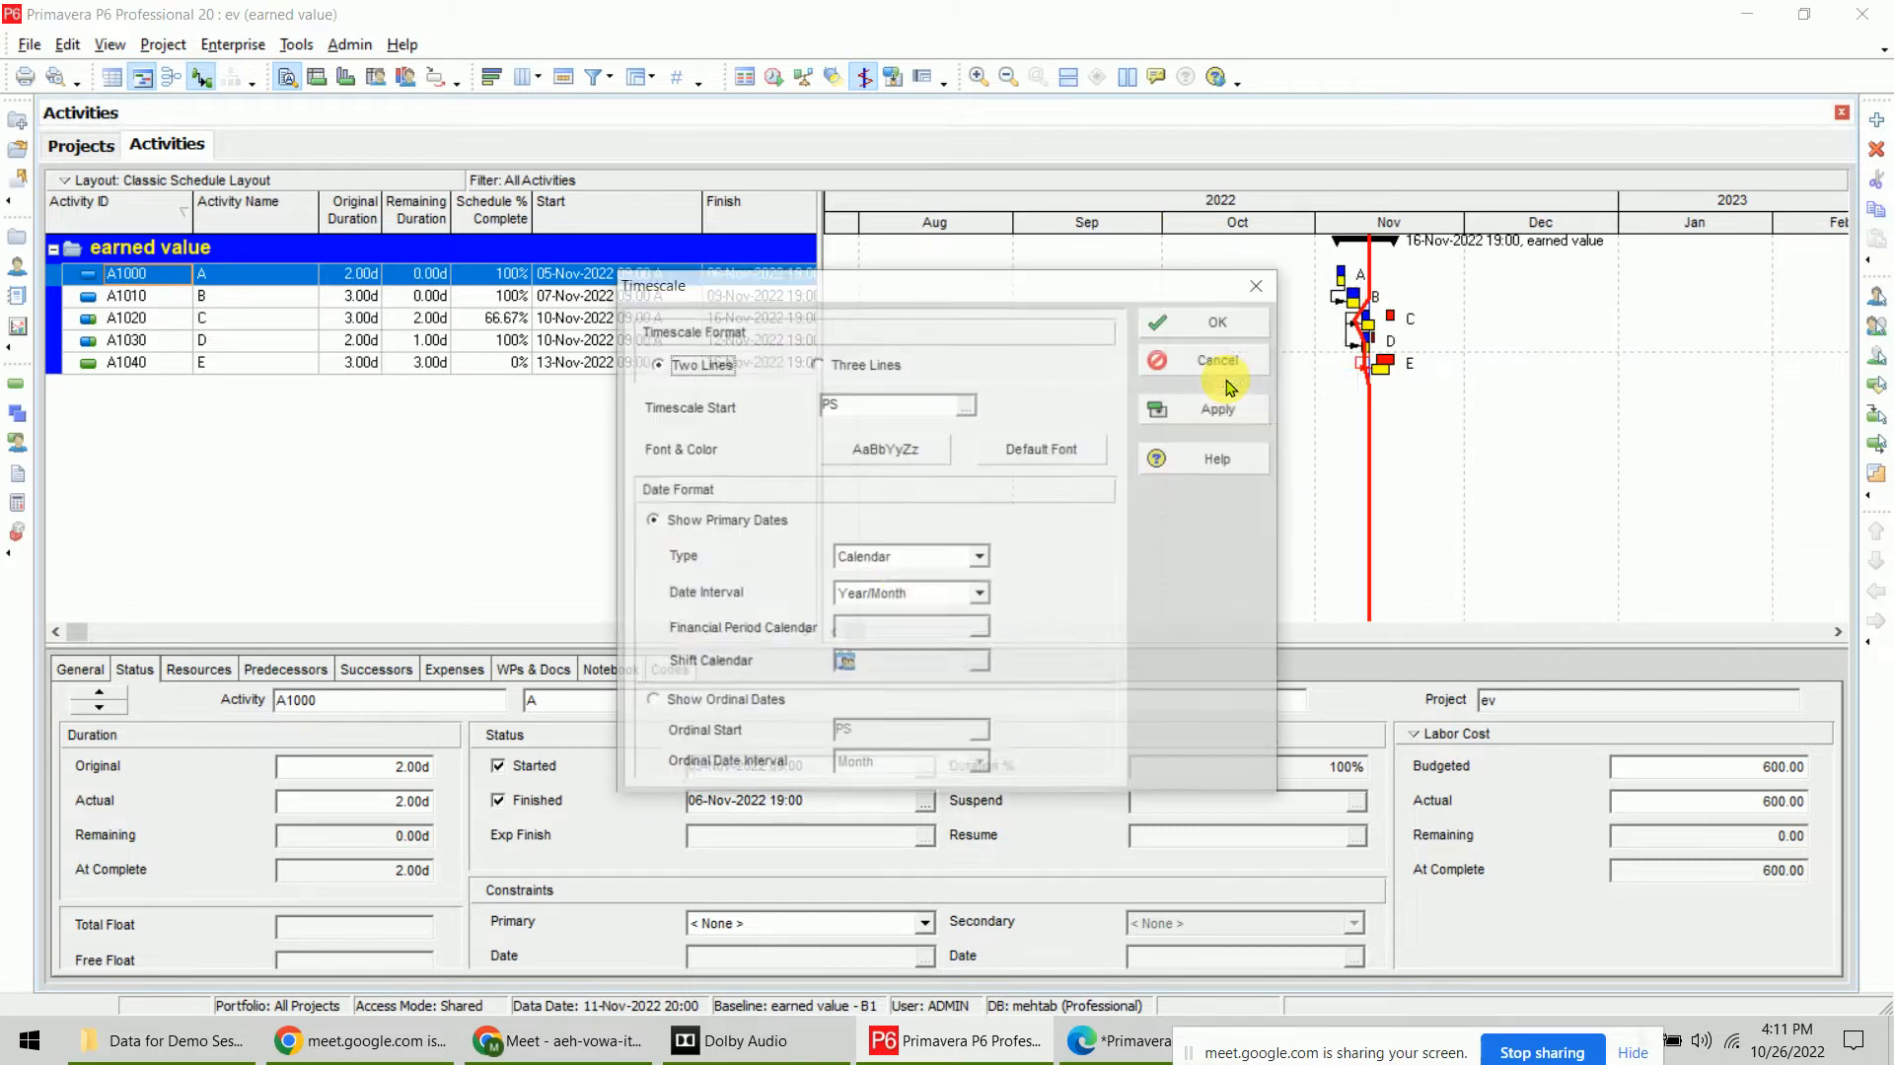
left_click(901, 596)
left_click(899, 662)
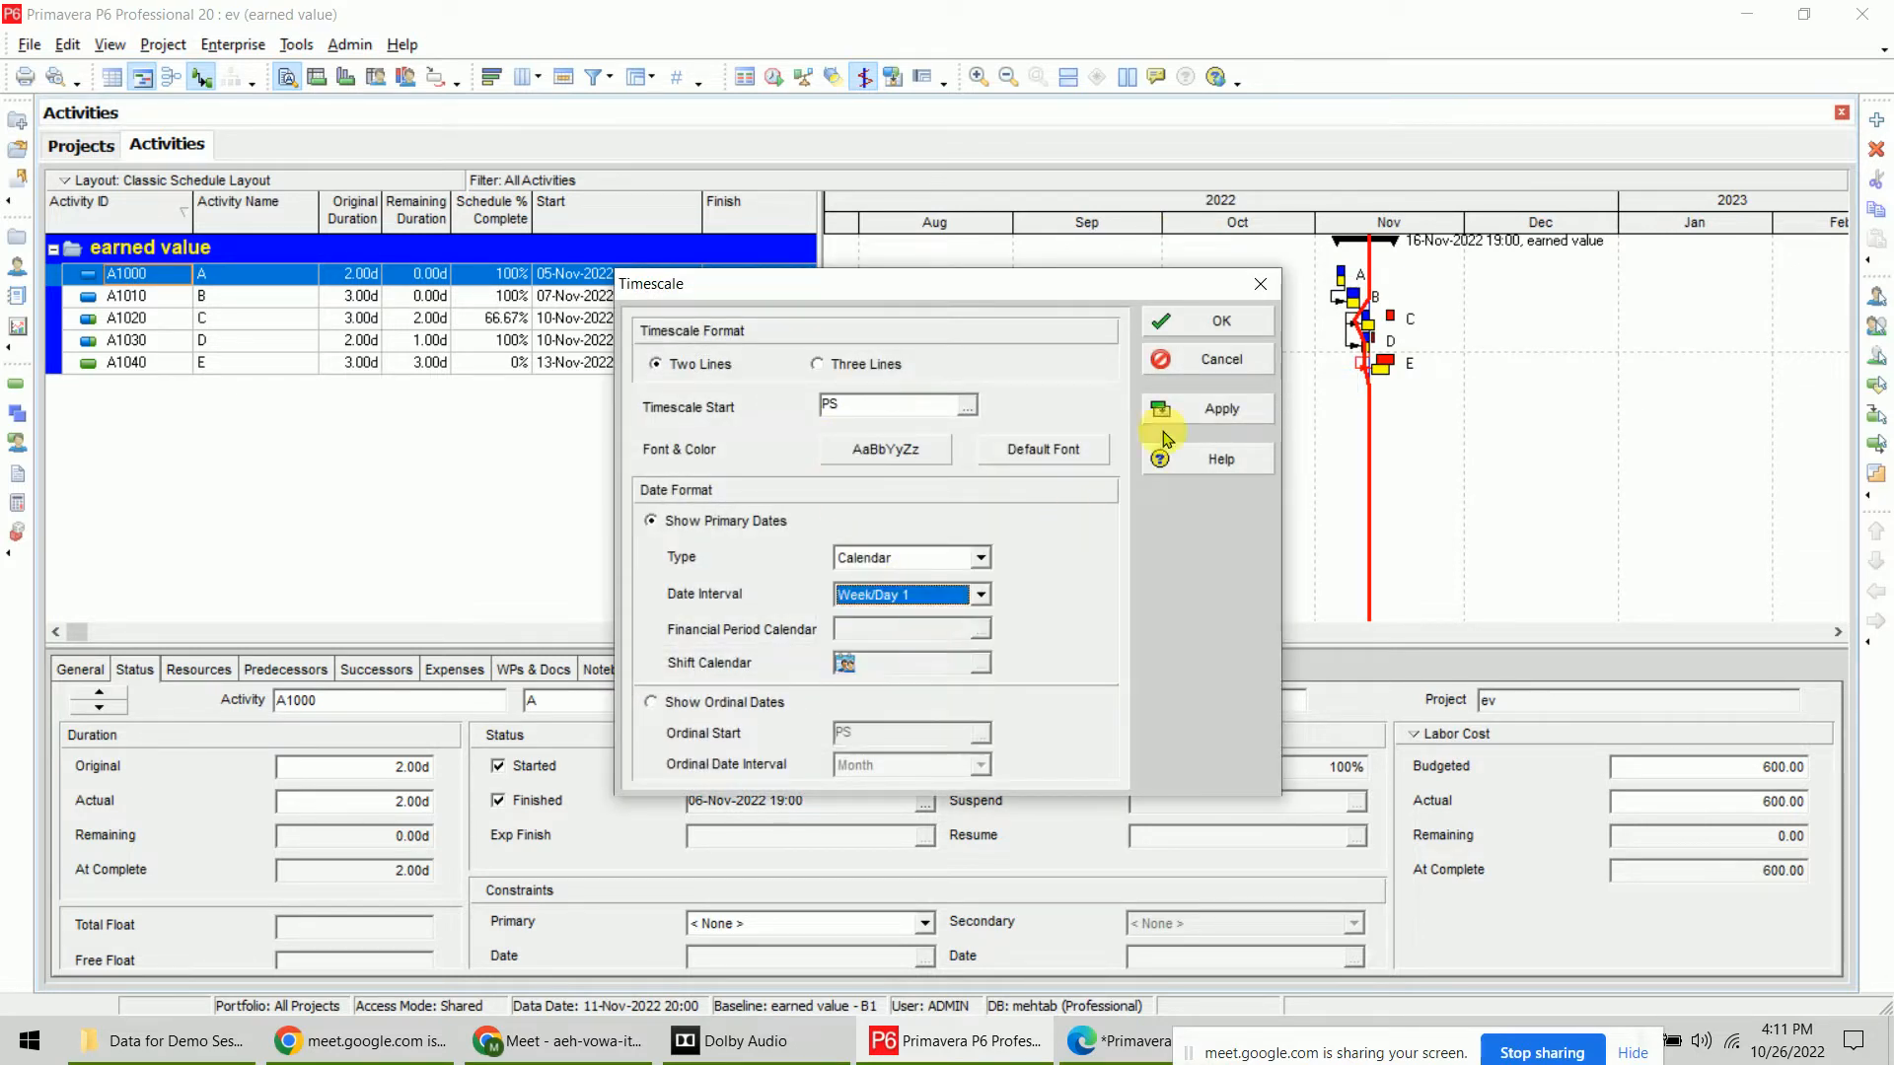
left_click(1191, 415)
left_click(1205, 319)
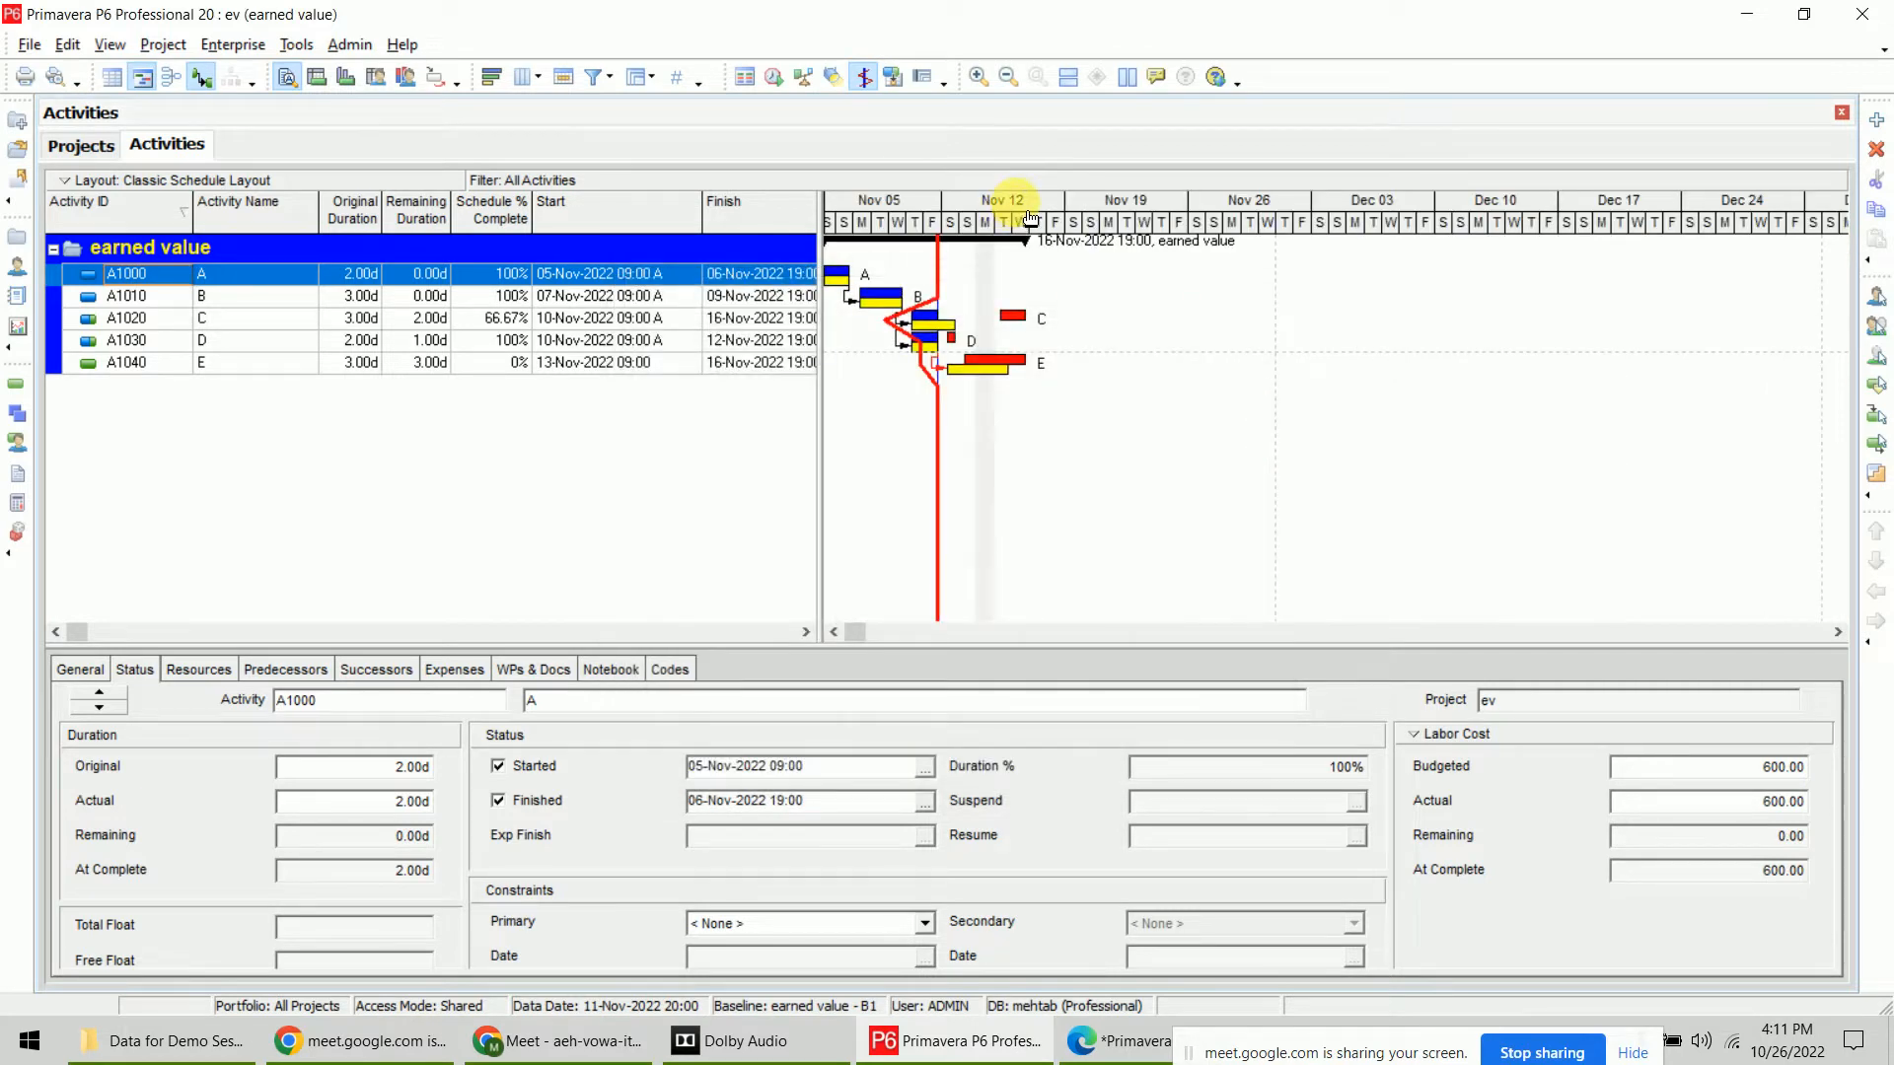
Widen the Gantt timescale's day columns and enlarge the activity table to show all its columns through Review
mouse_move(1015, 198)
left_mouse_down()
mouse_move(1440, 233)
mouse_move(1293, 230)
left_mouse_up()
left_click_drag(1168, 226, 1427, 232)
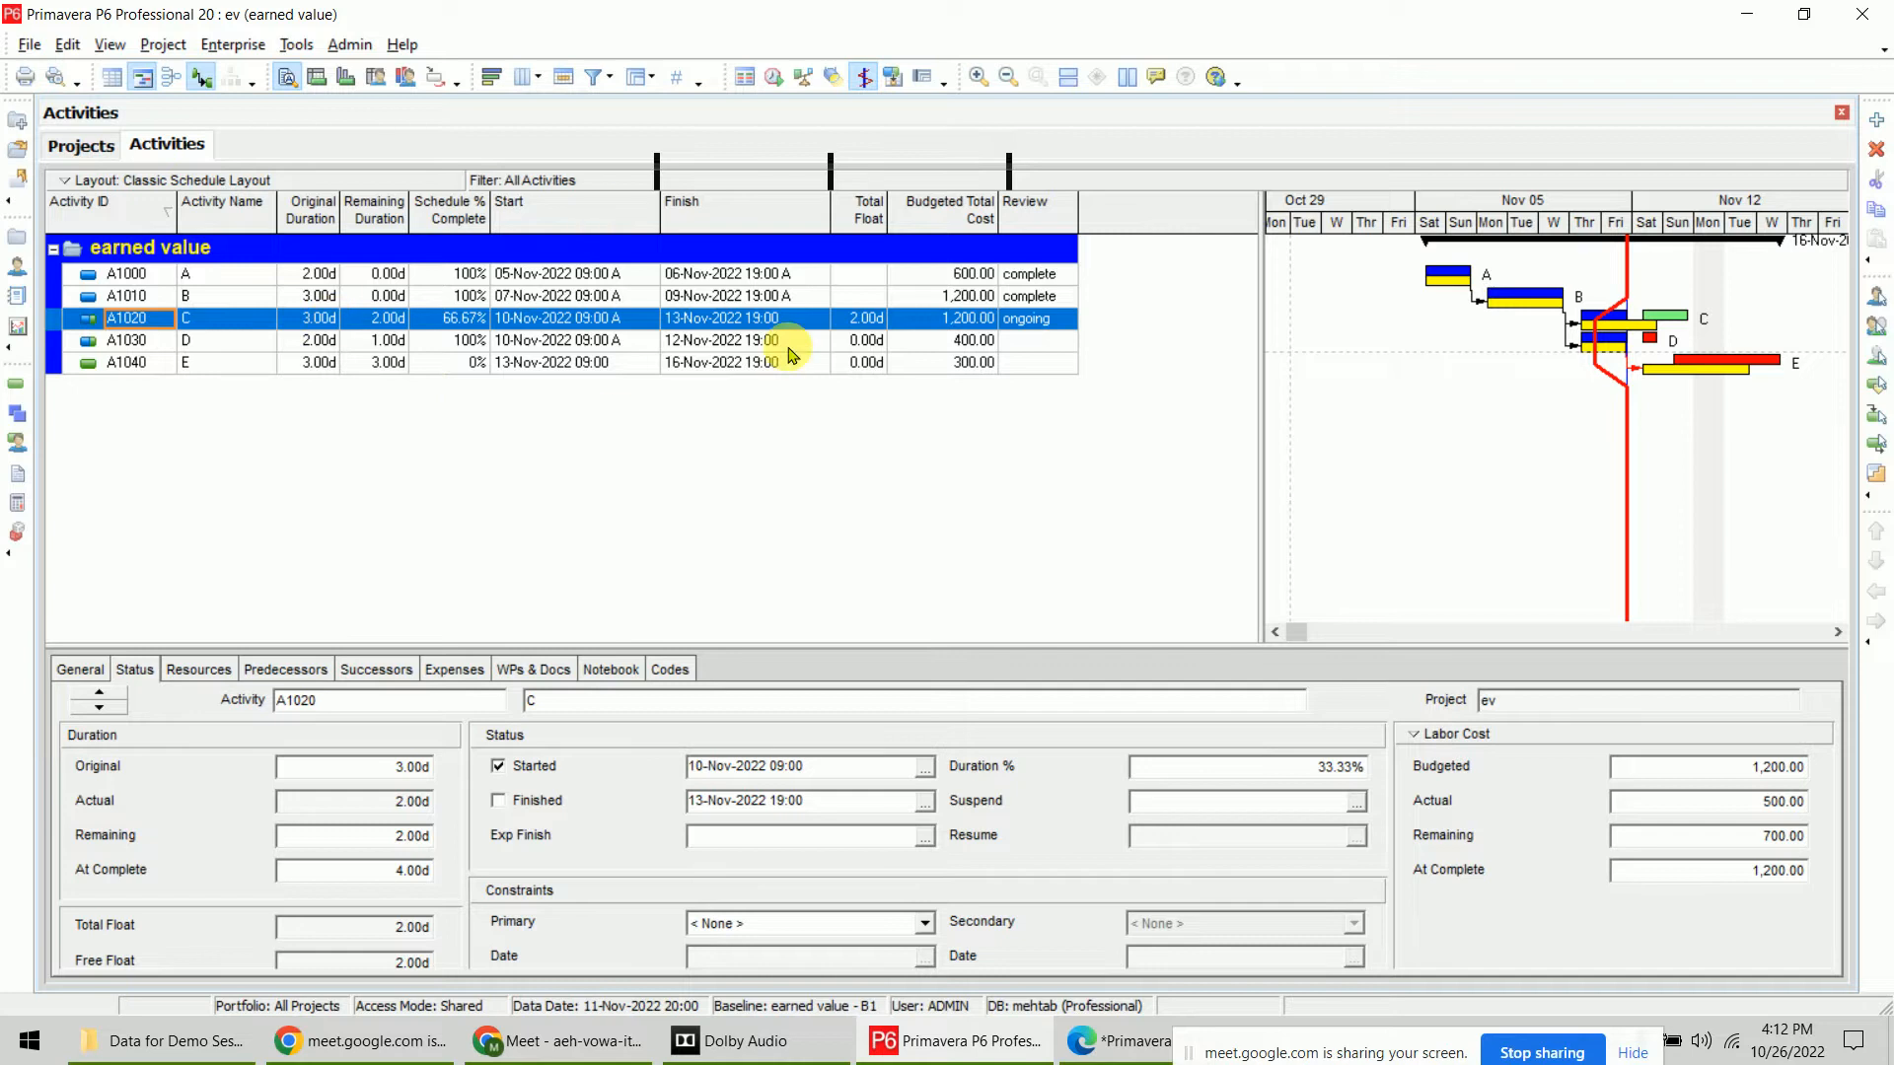
left_click_drag(1280, 411, 1152, 406)
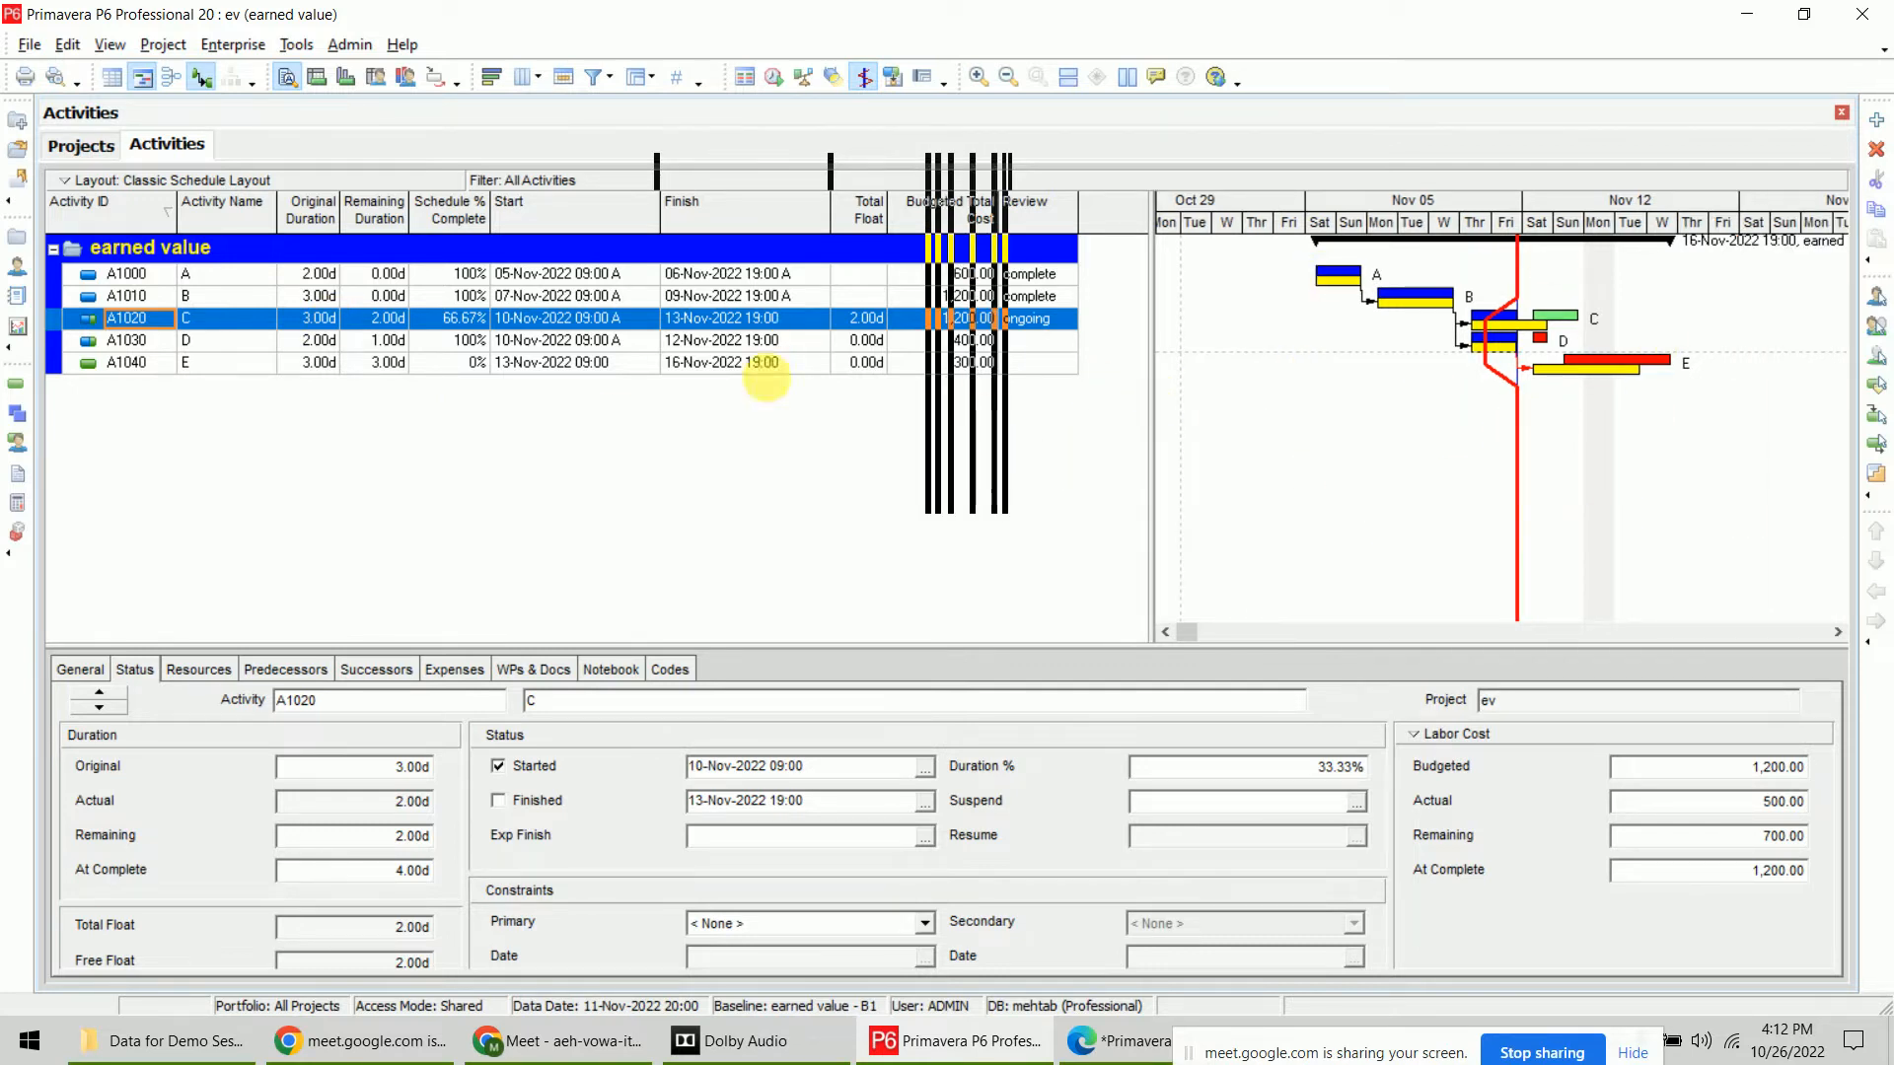
Show the resource usage profile below the activities and filter its resource list to the current project's resources
left_click(406, 76)
left_click(138, 661)
mouse_move(113, 786)
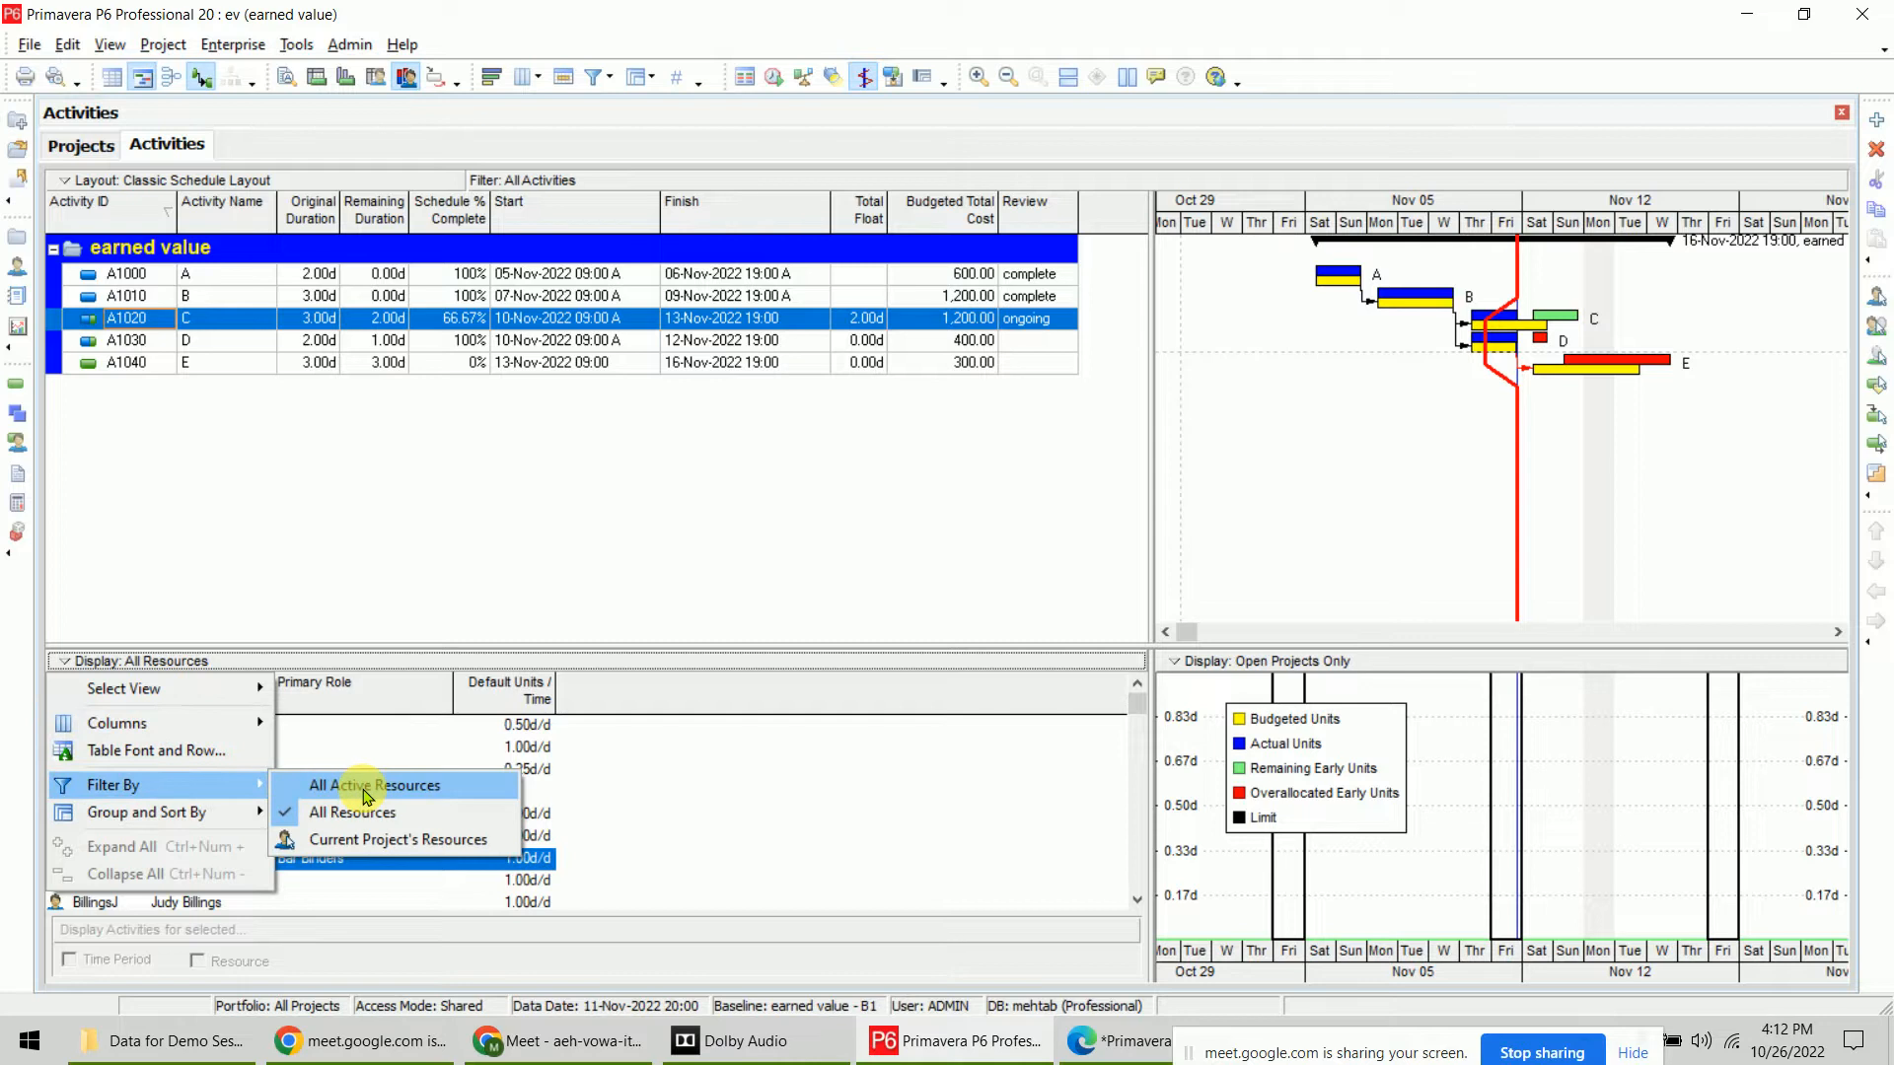
left_click(379, 843)
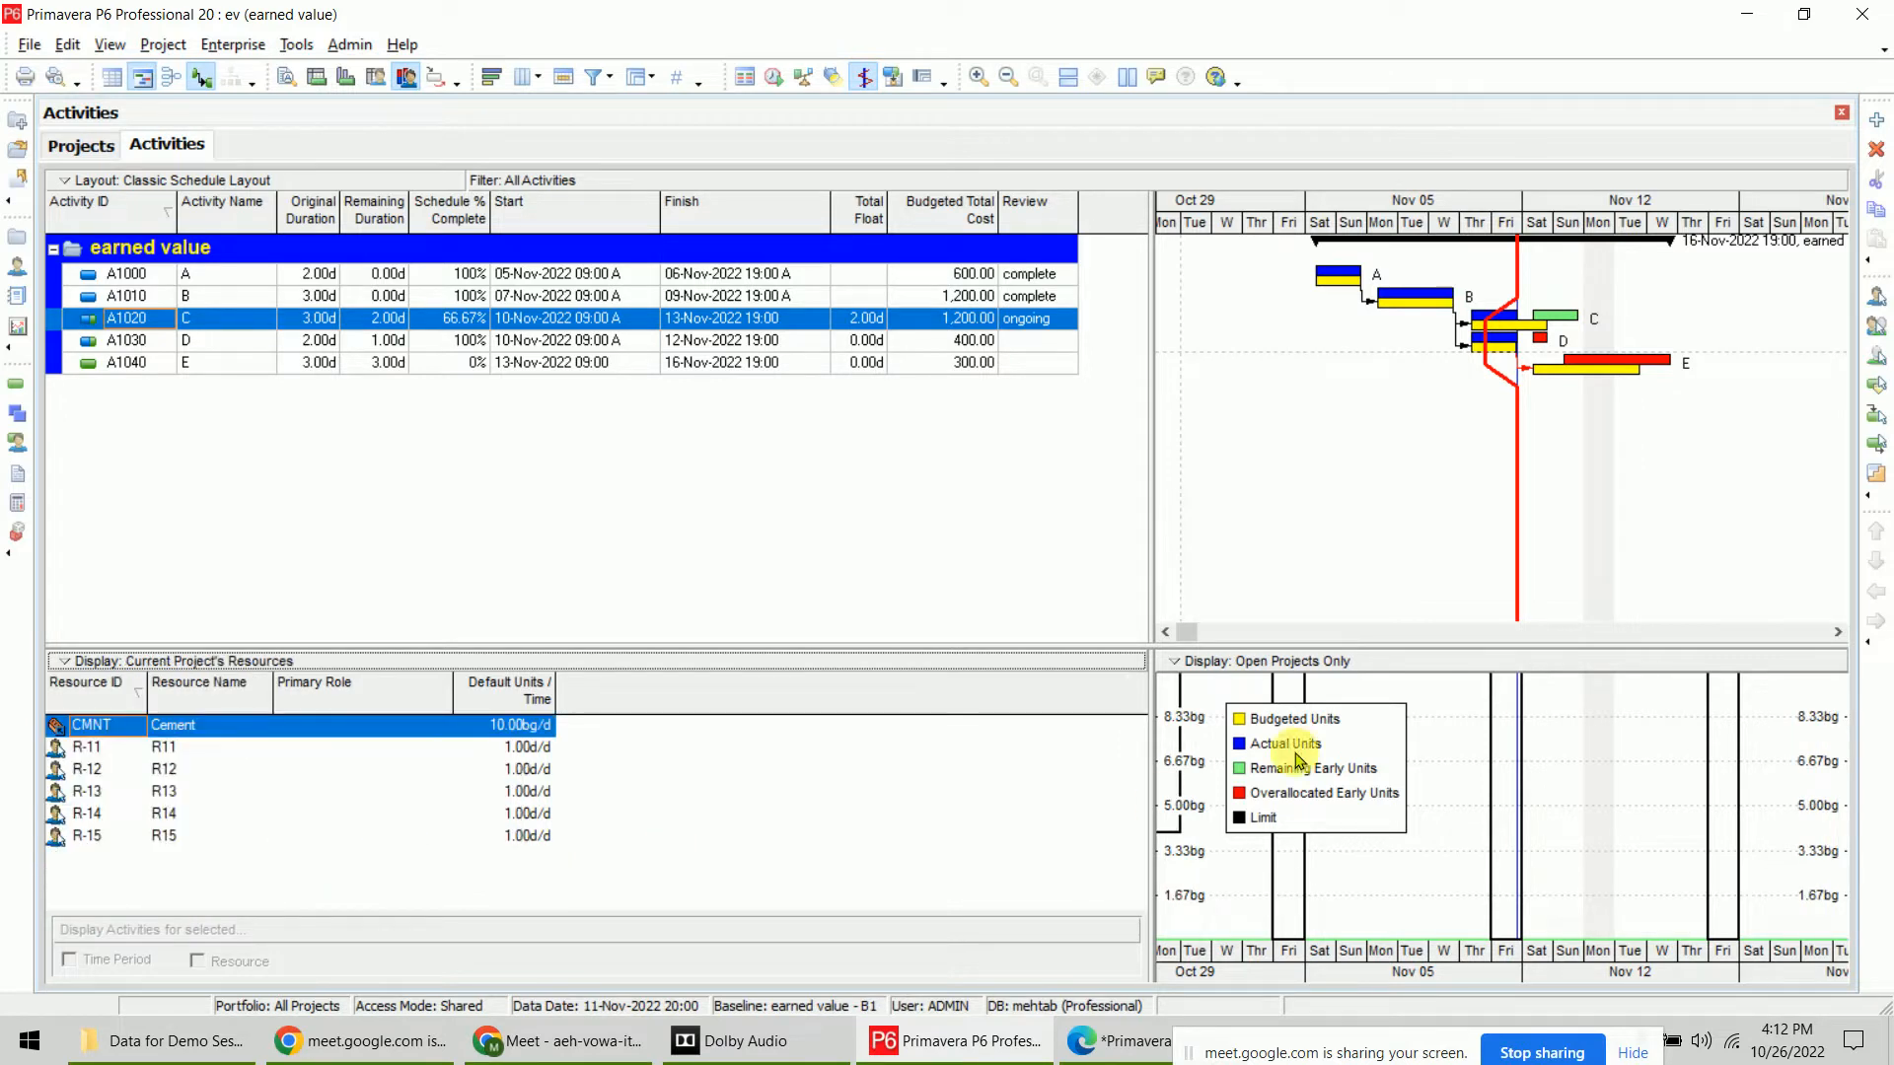
Set the resource usage profile to display Cost instead of Units
right_click(1445, 831)
left_click(1524, 845)
left_click(646, 397)
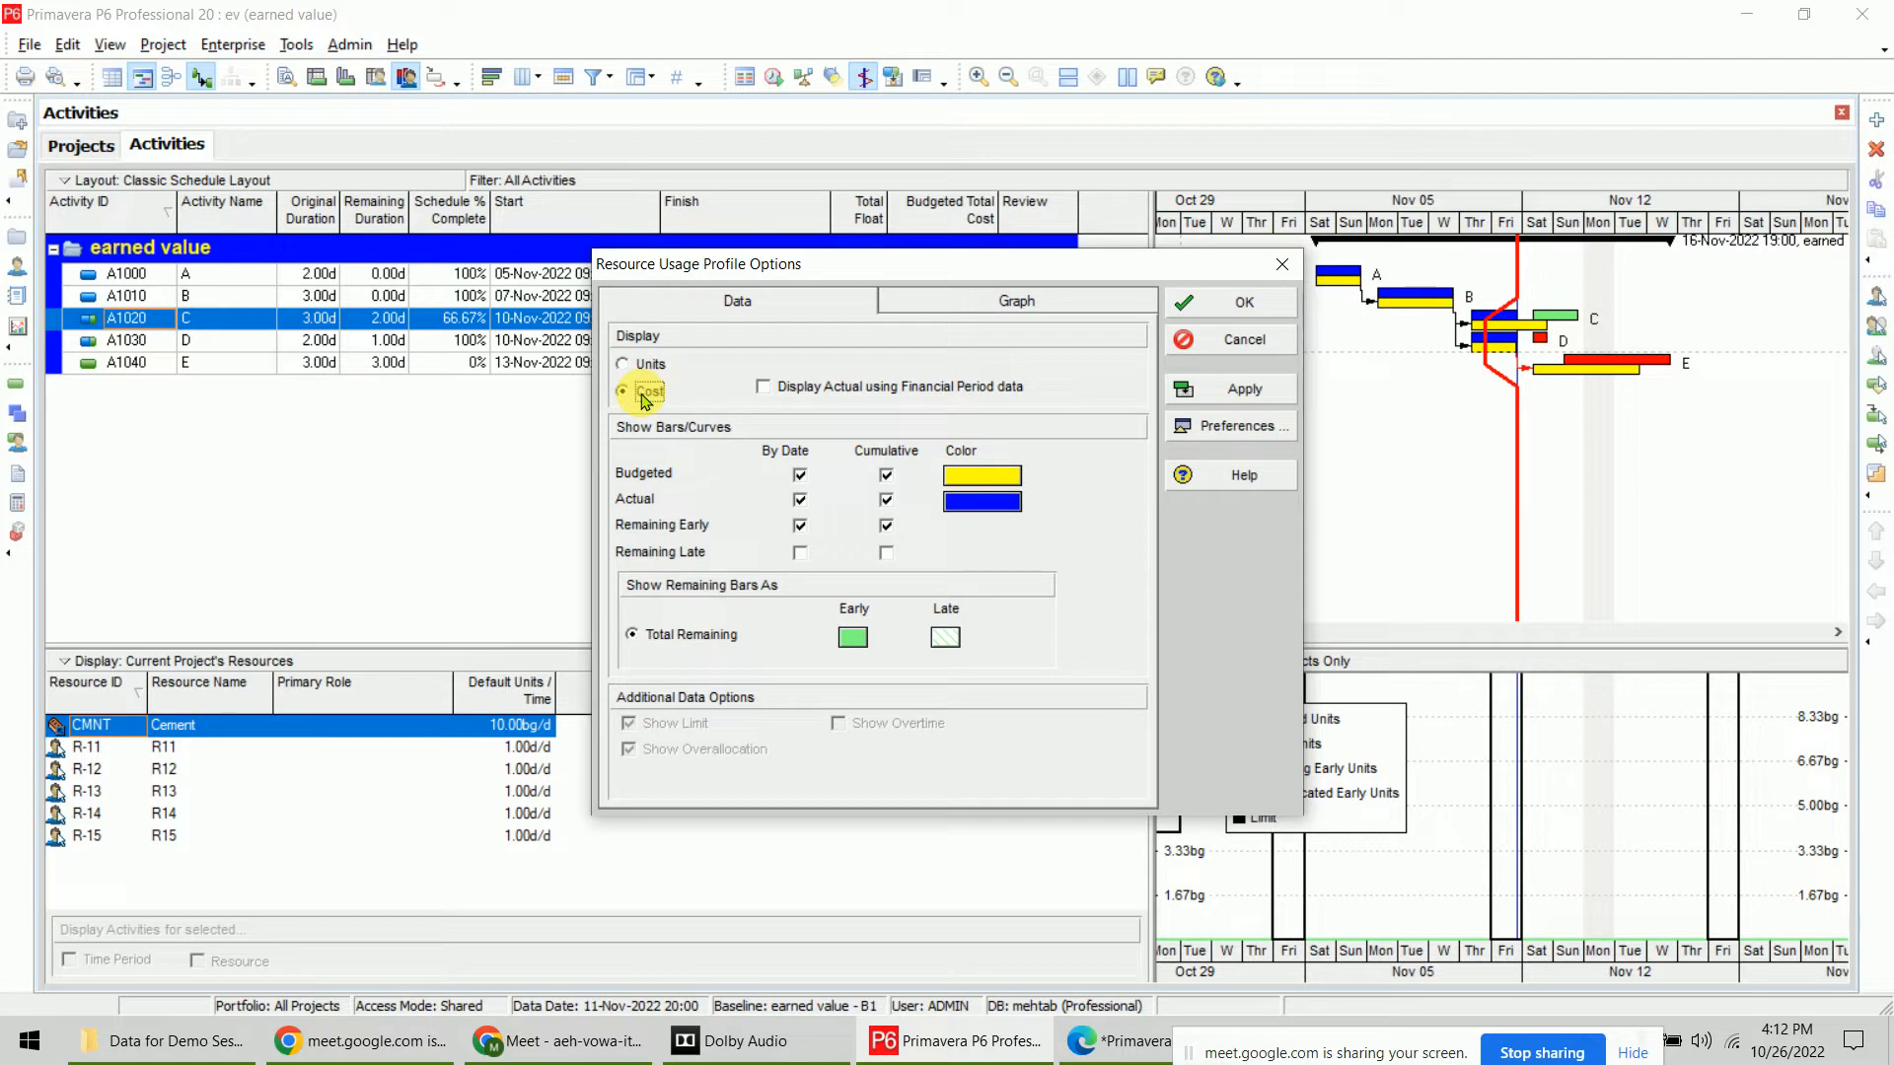
left_click(1245, 389)
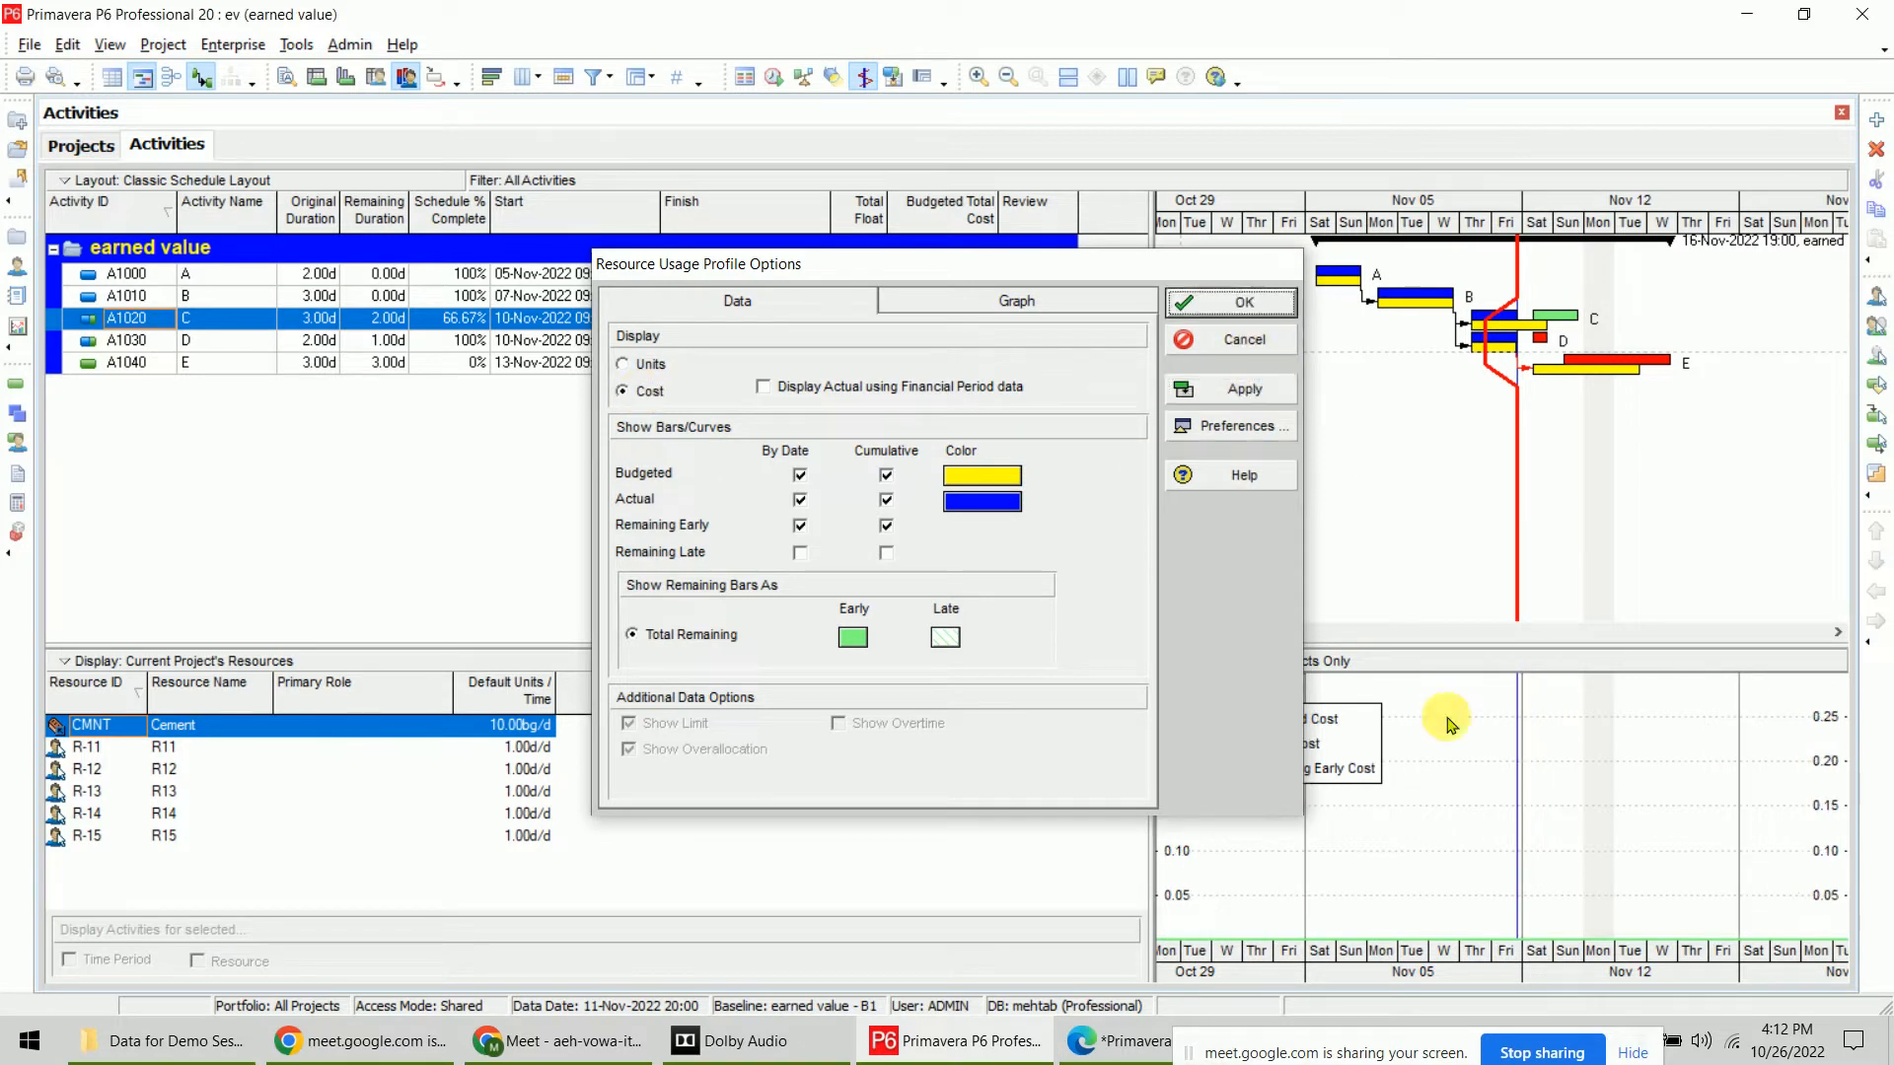
key("Return")
Check the cost details for Wed Nov 09, and select all resources from Cement through R15 to plot their combined cost profile
left_click(1450, 799)
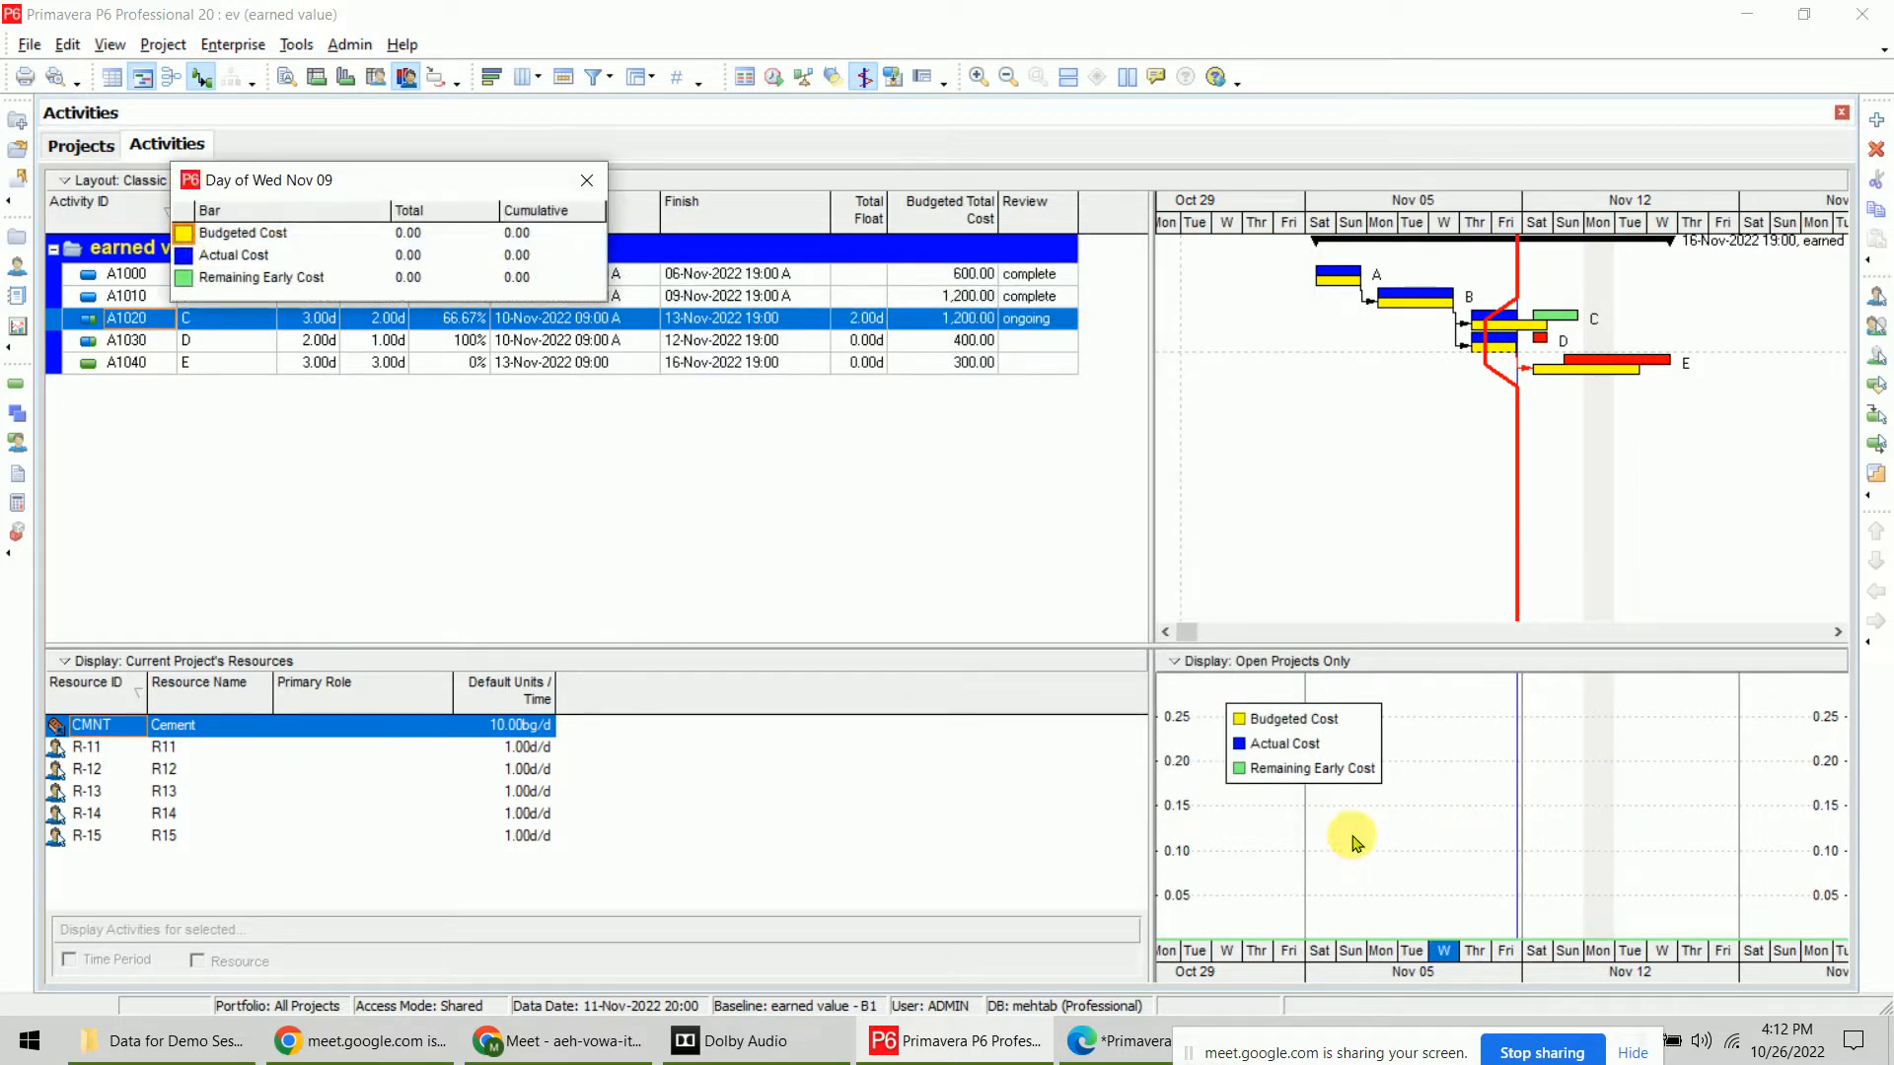
left_click_drag(429, 181, 1264, 775)
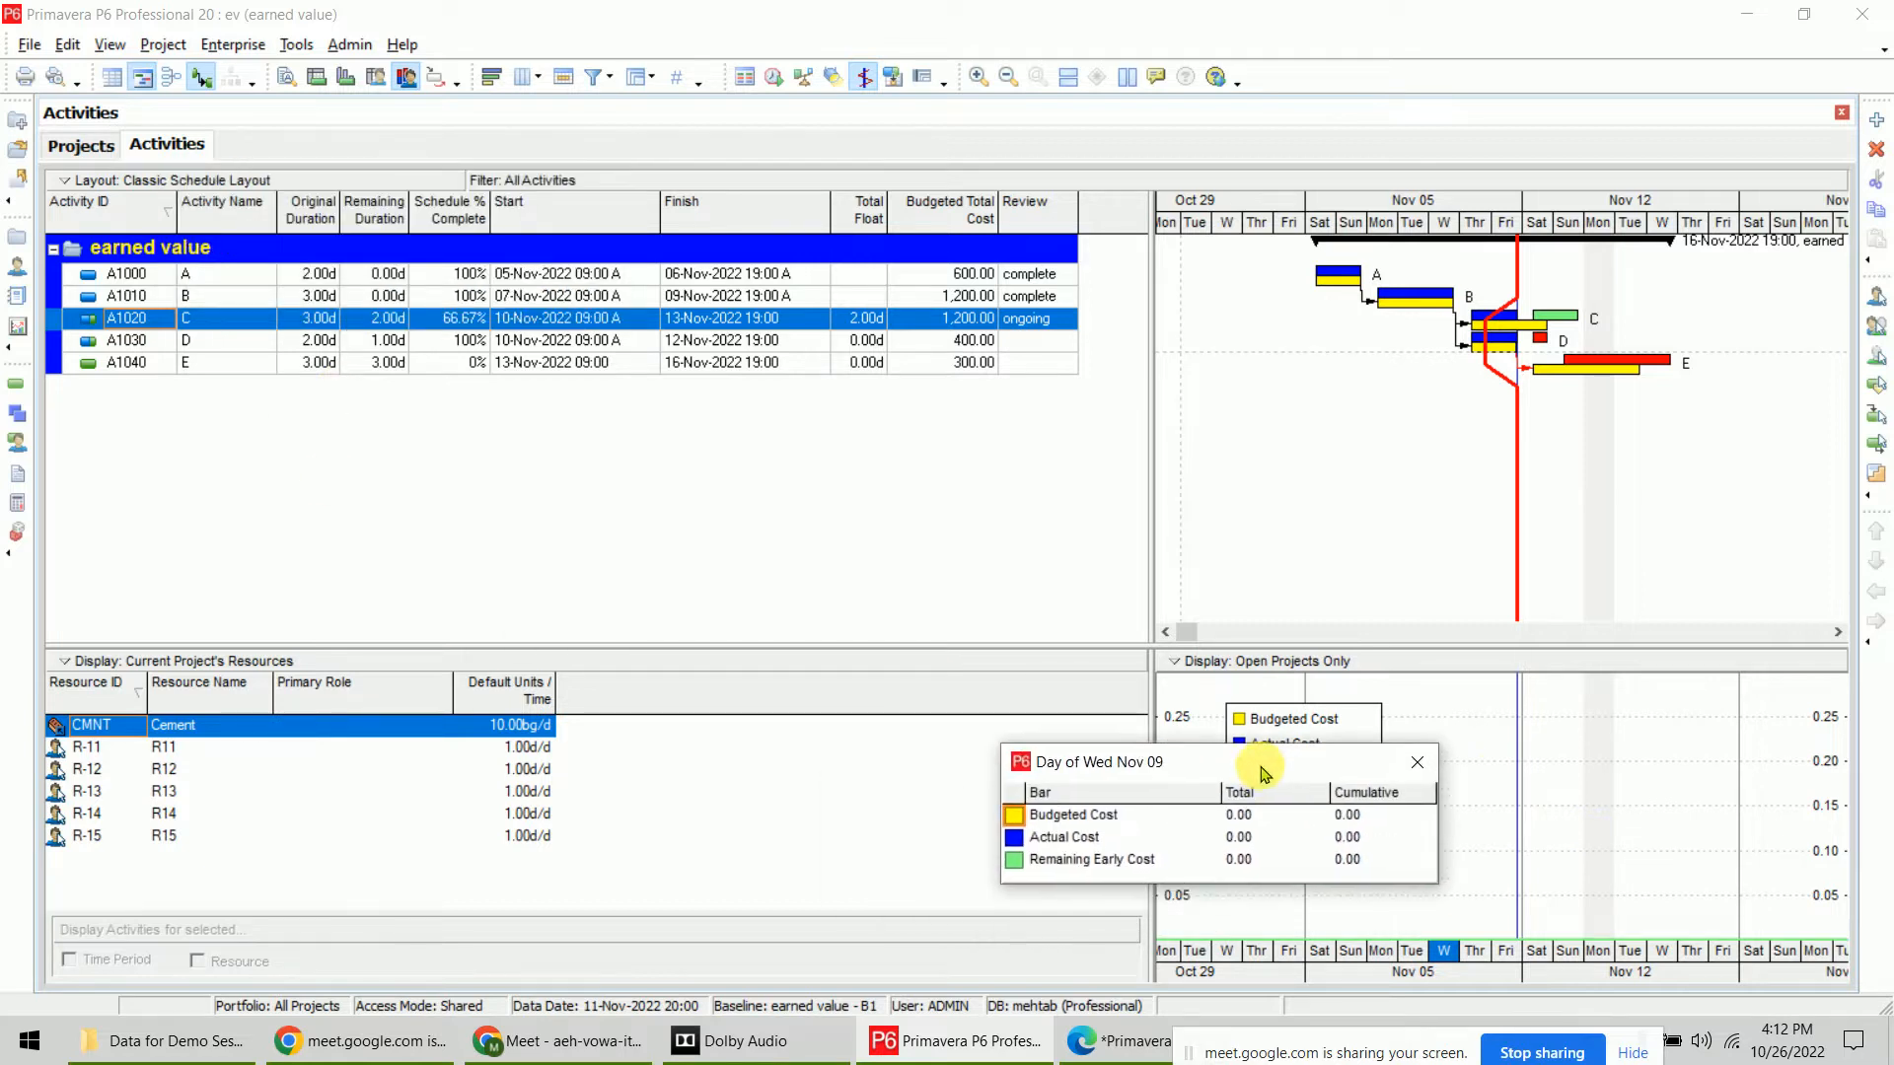
left_click(1418, 761)
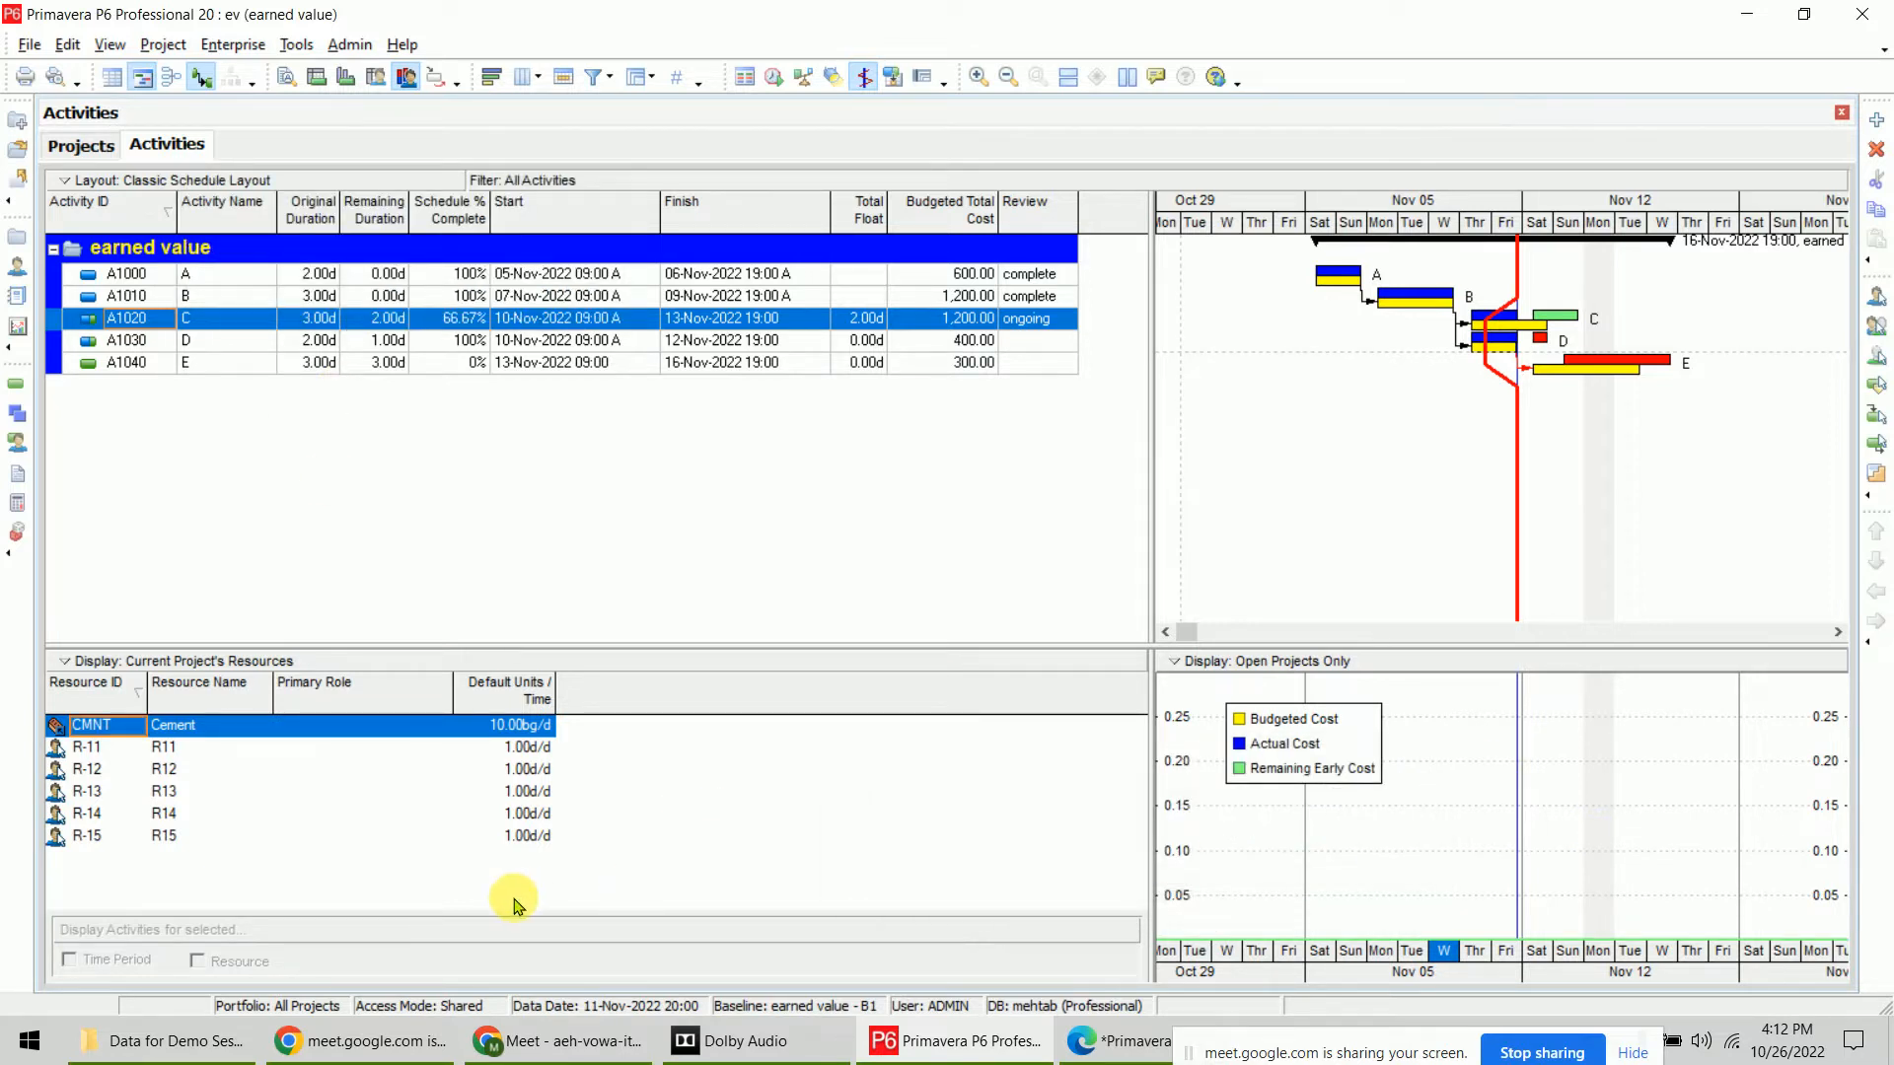
left_click(249, 836, "shift")
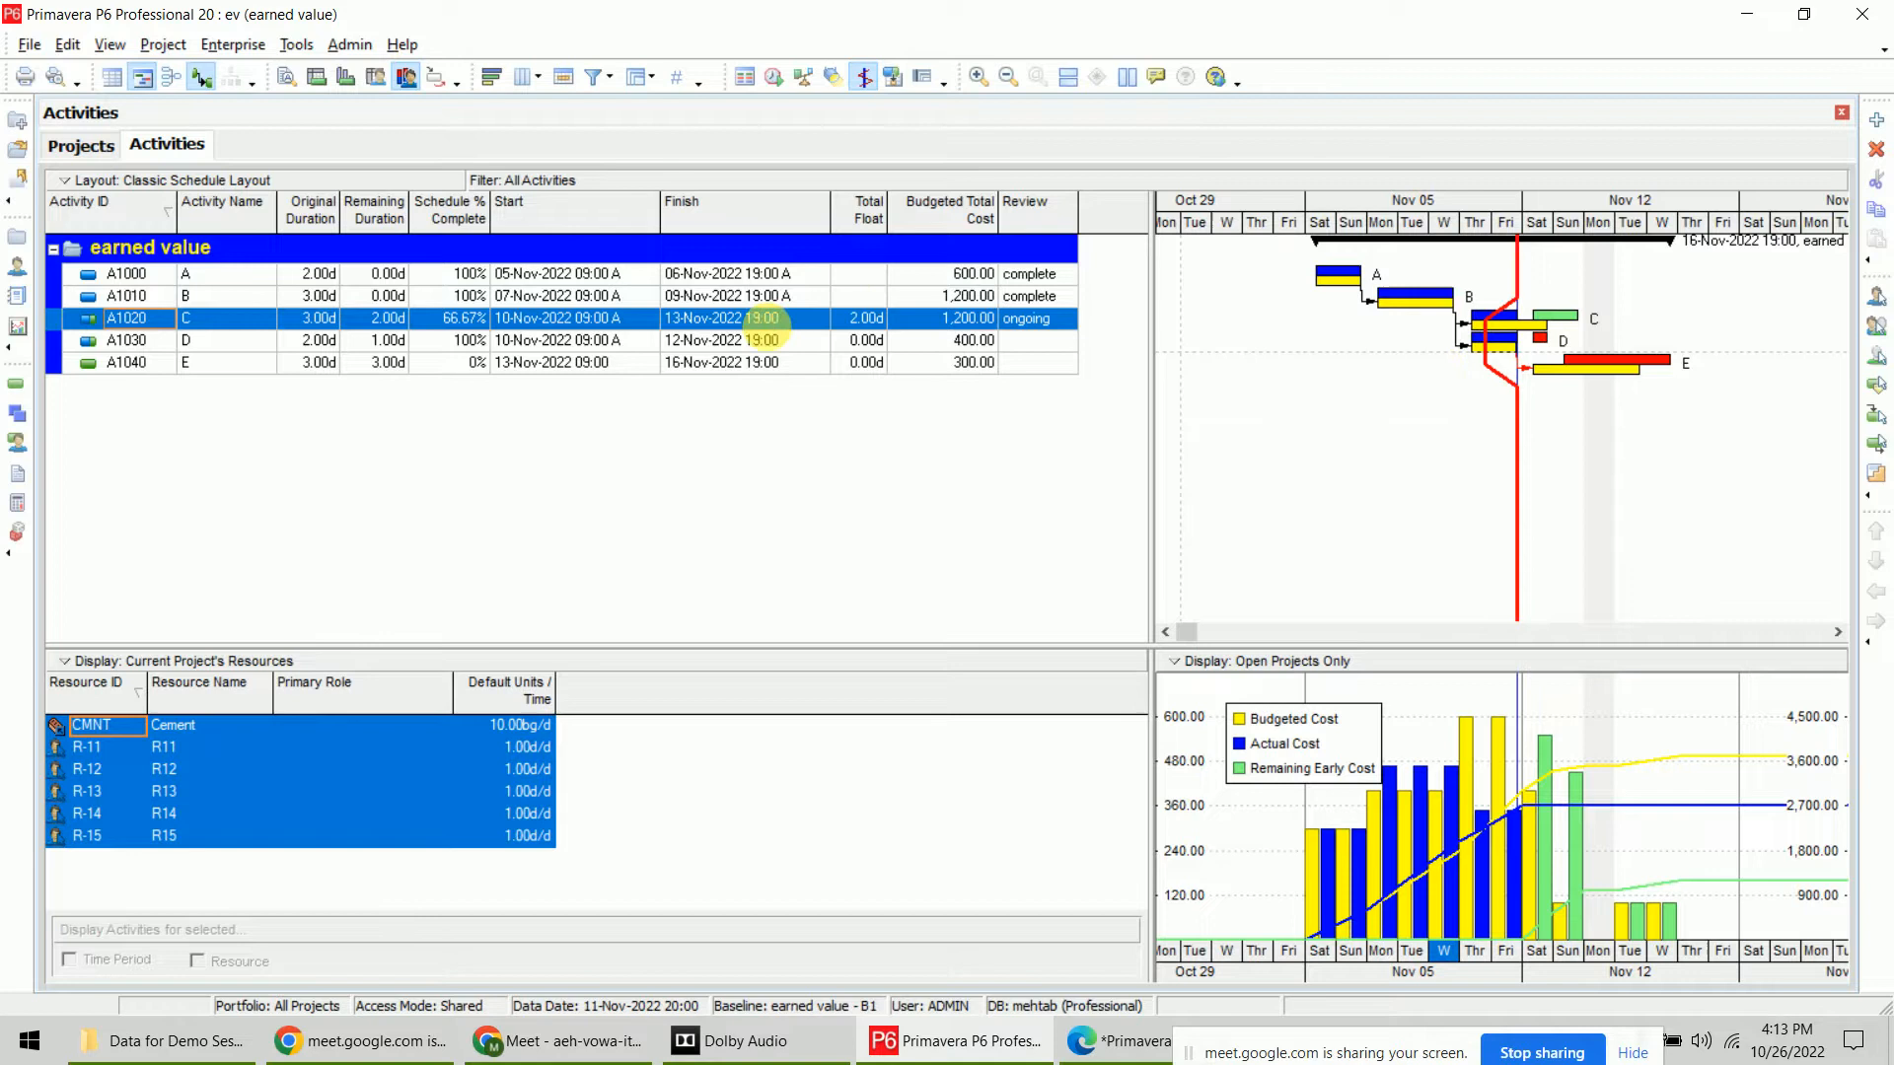
Remove the Review column from the activity table
right_click(1048, 223)
left_click(1019, 582)
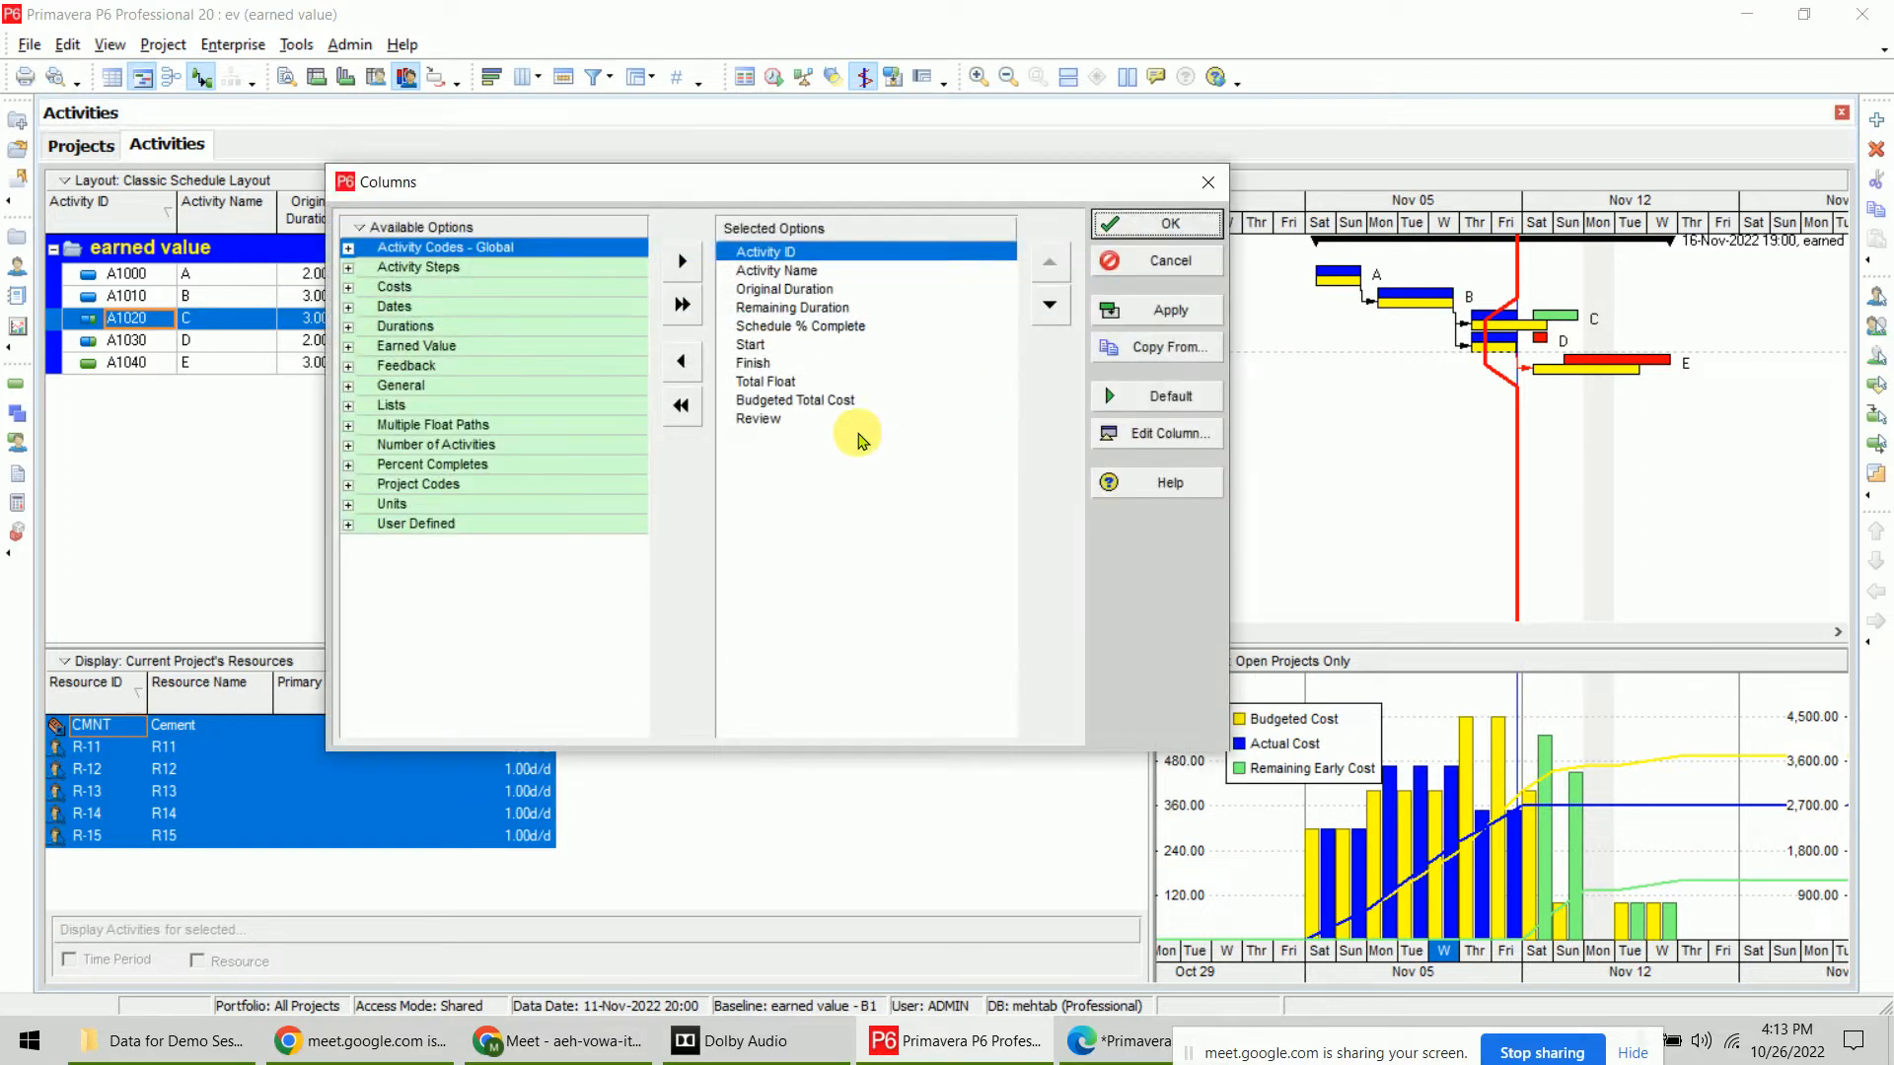
left_click(752, 418)
left_click(680, 368)
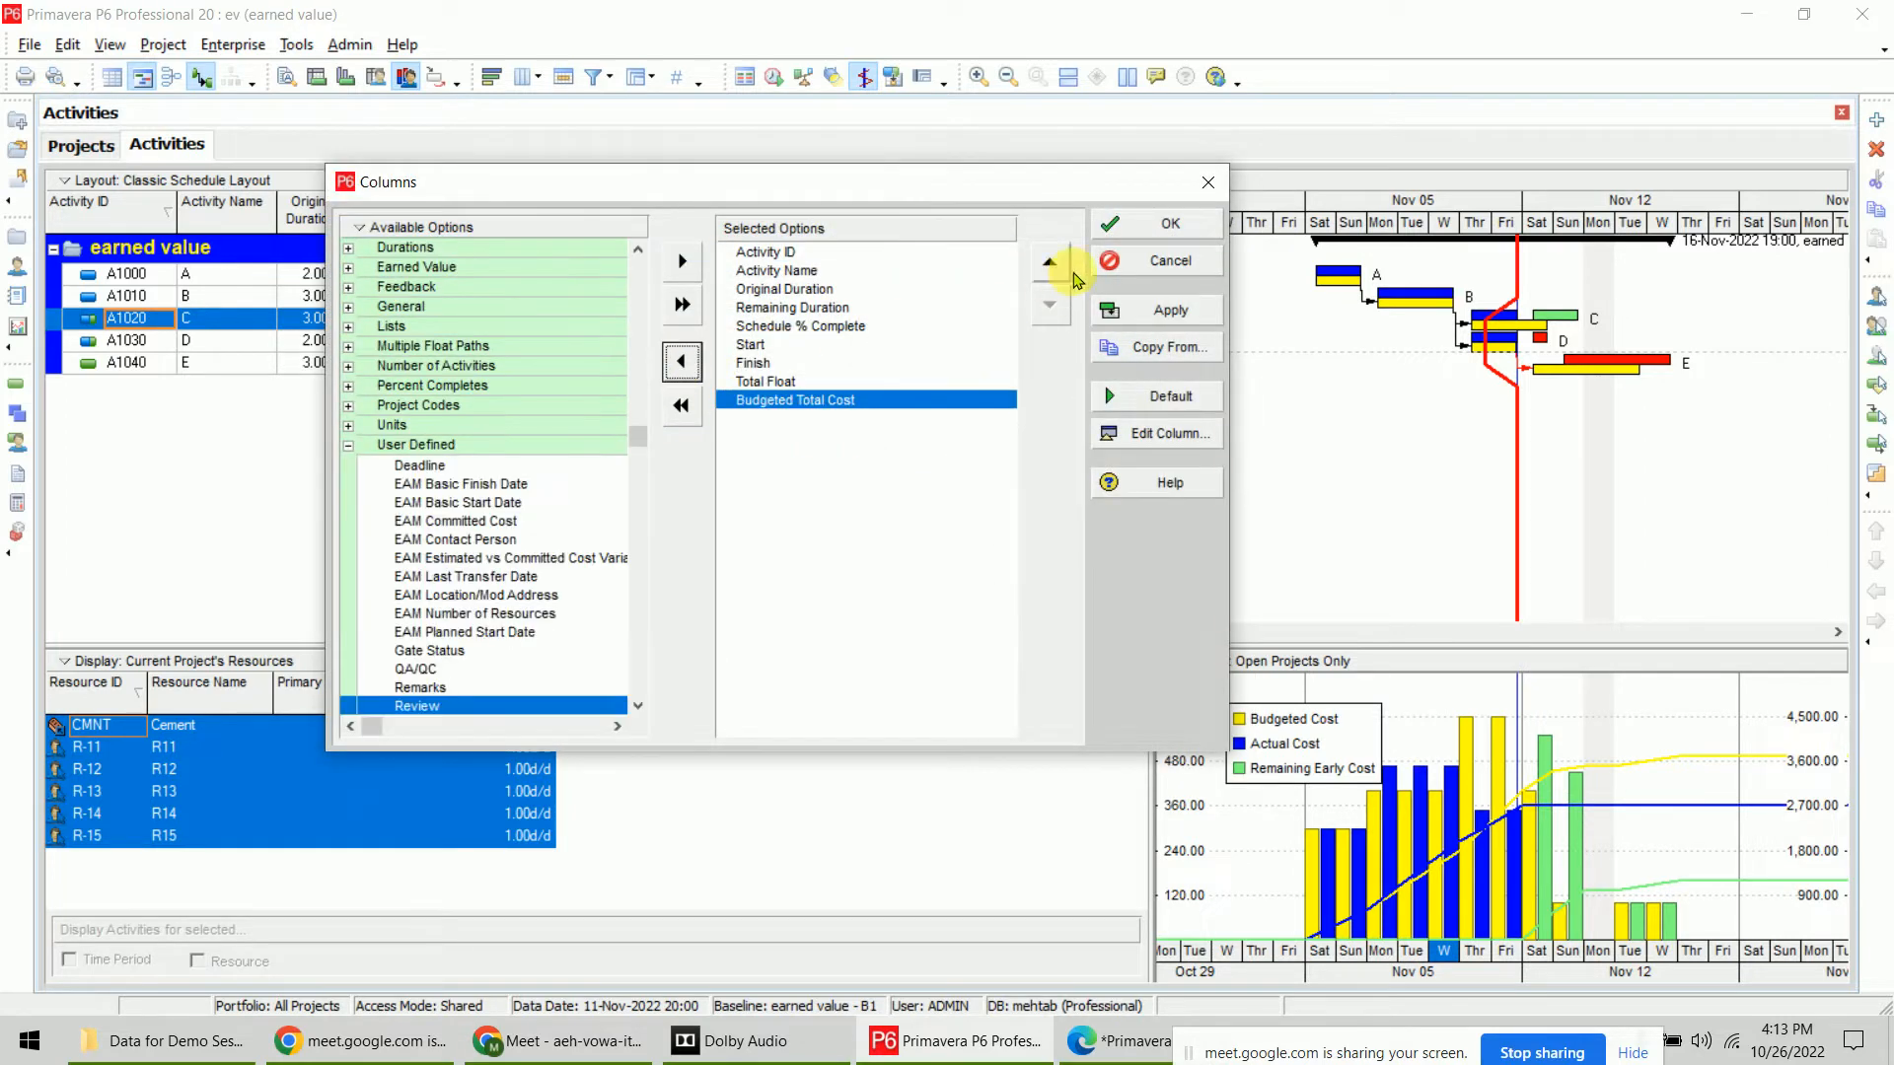
left_click(1116, 229)
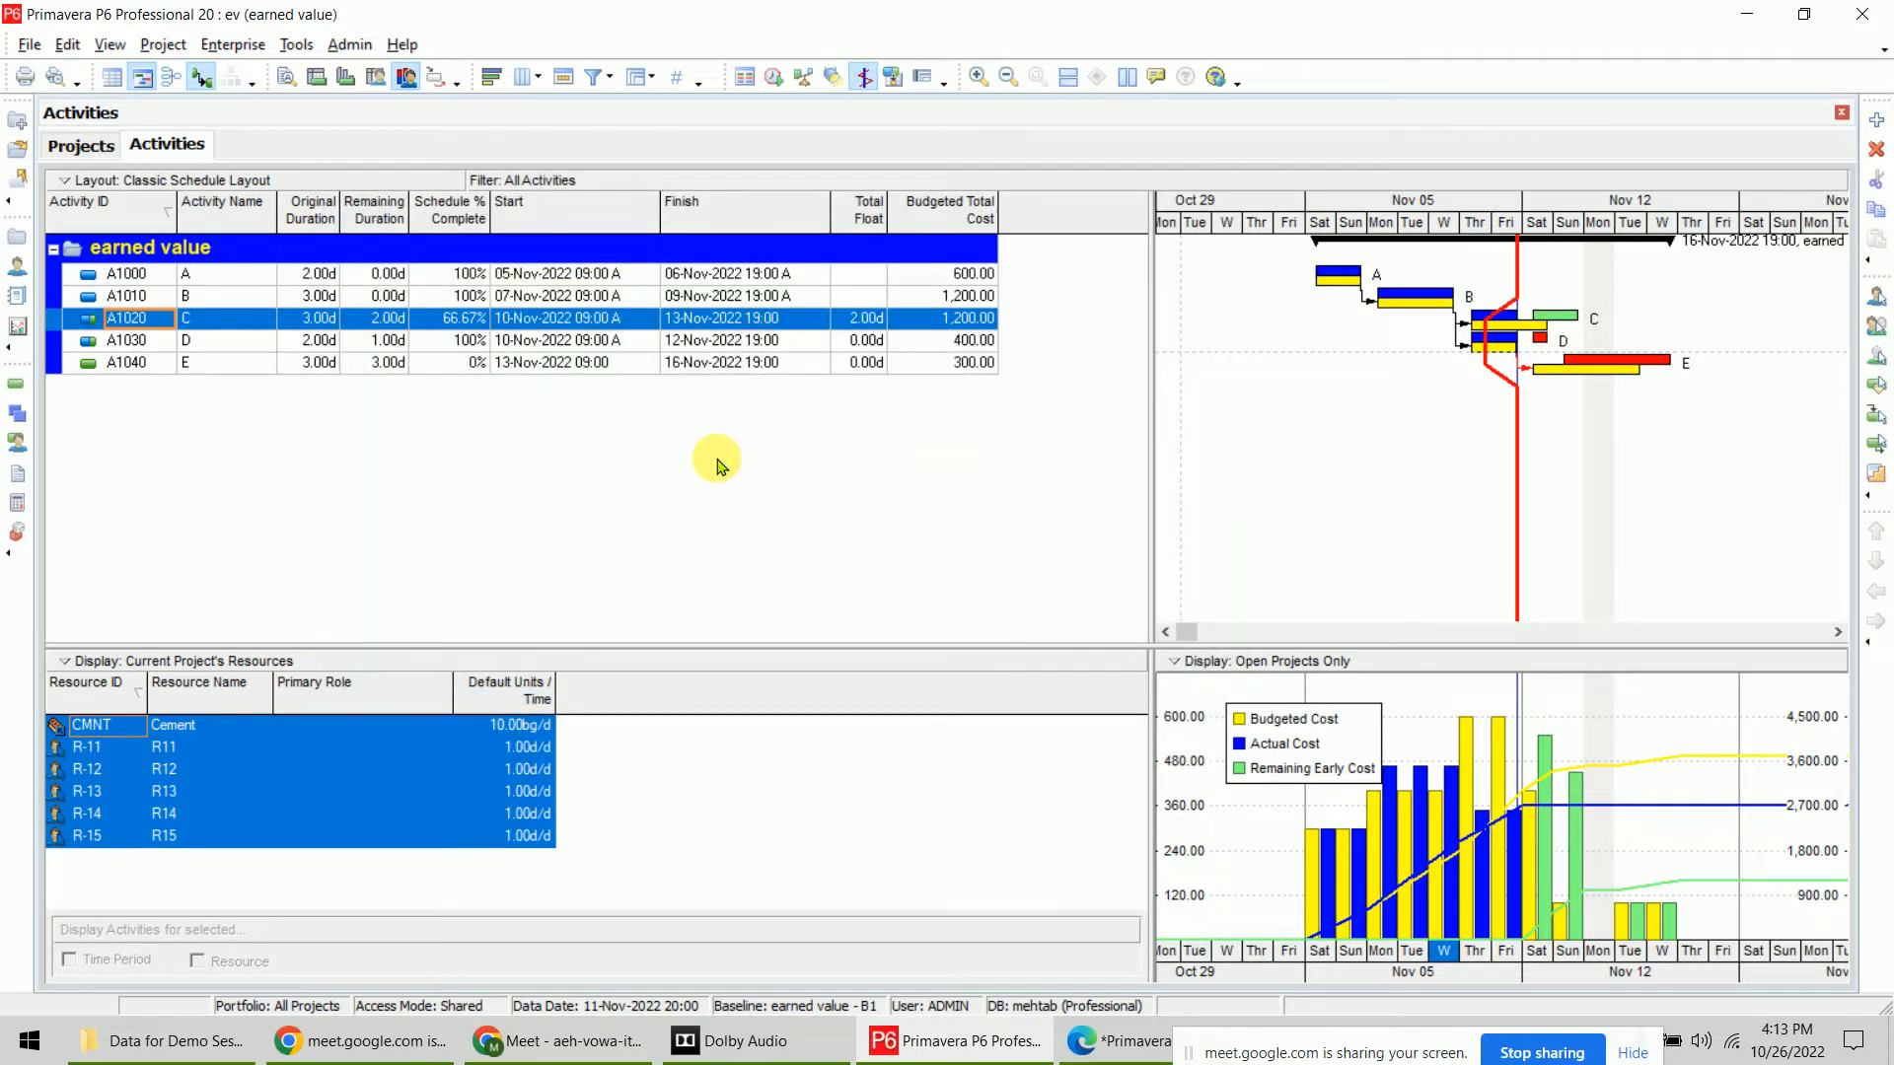
Select activity A1000 and add the Page Setup command to the print toolbar
left_click(508, 274)
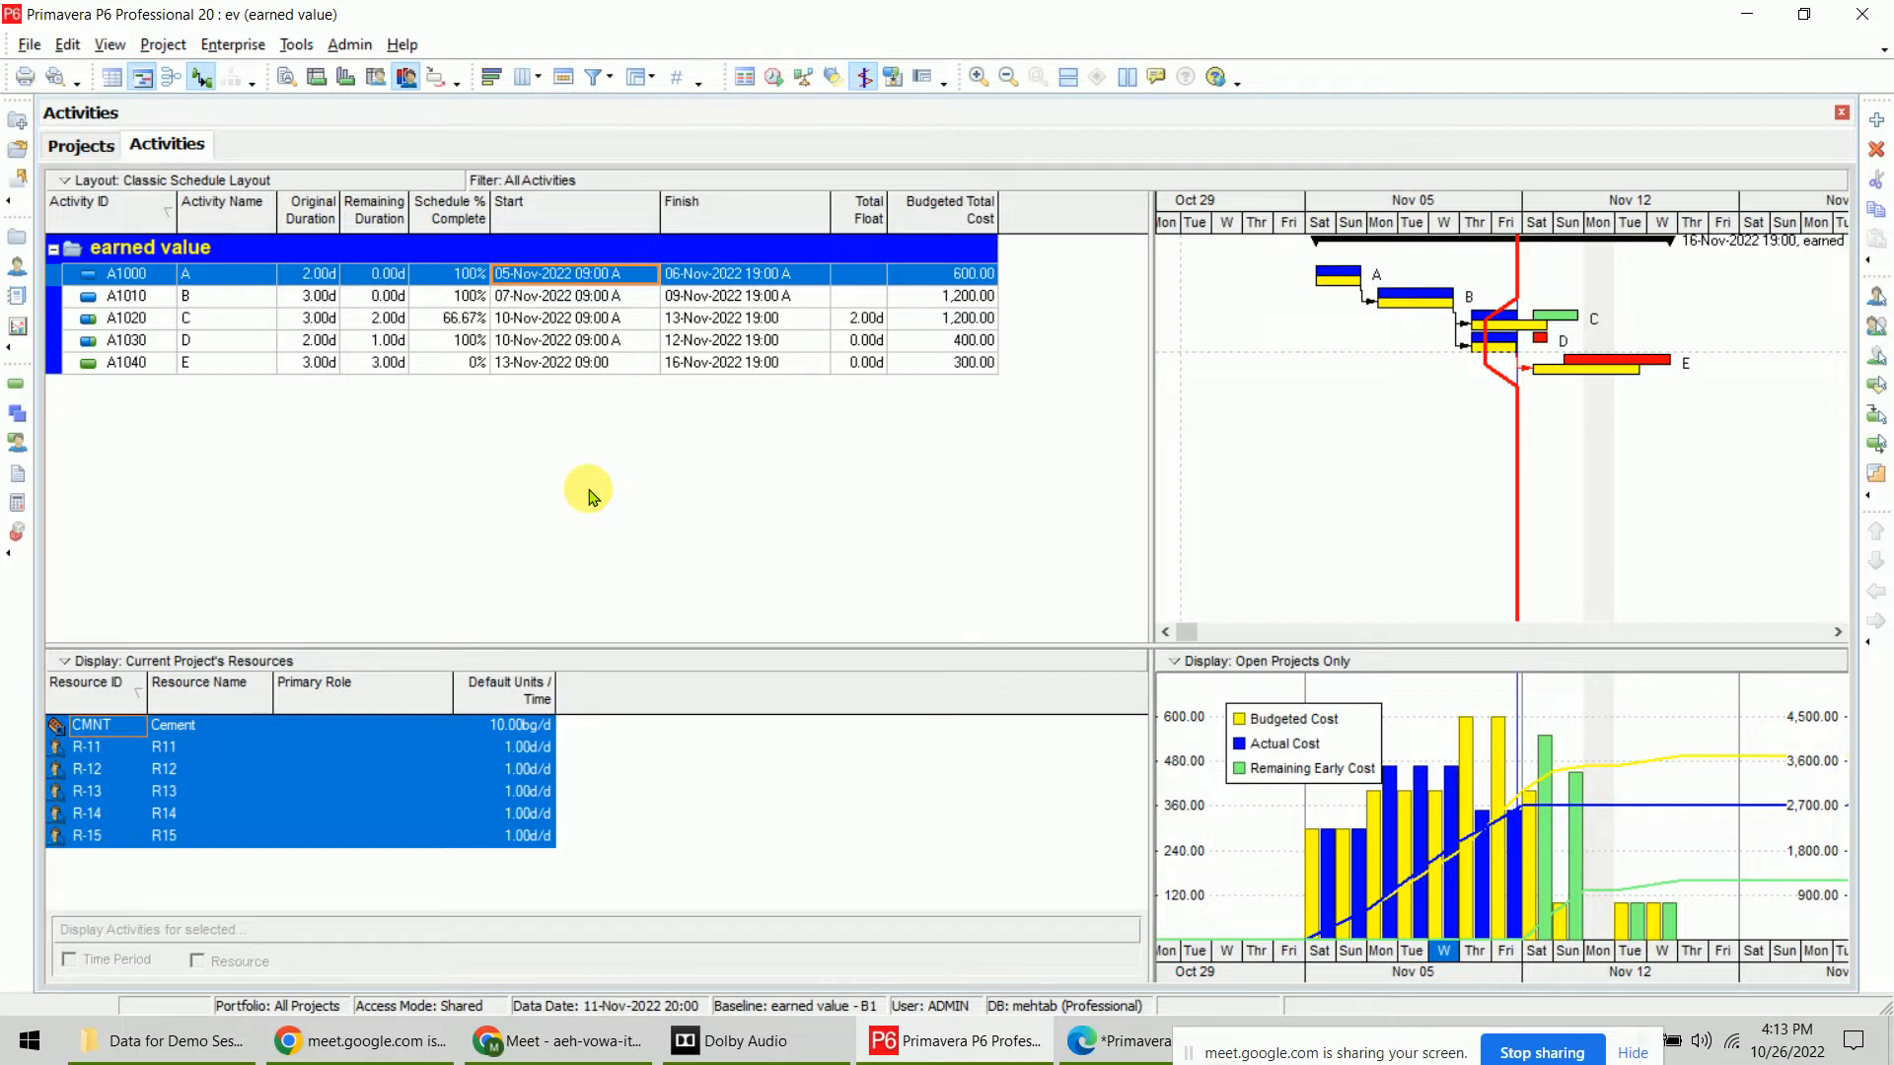
left_click(77, 84)
left_click(127, 193)
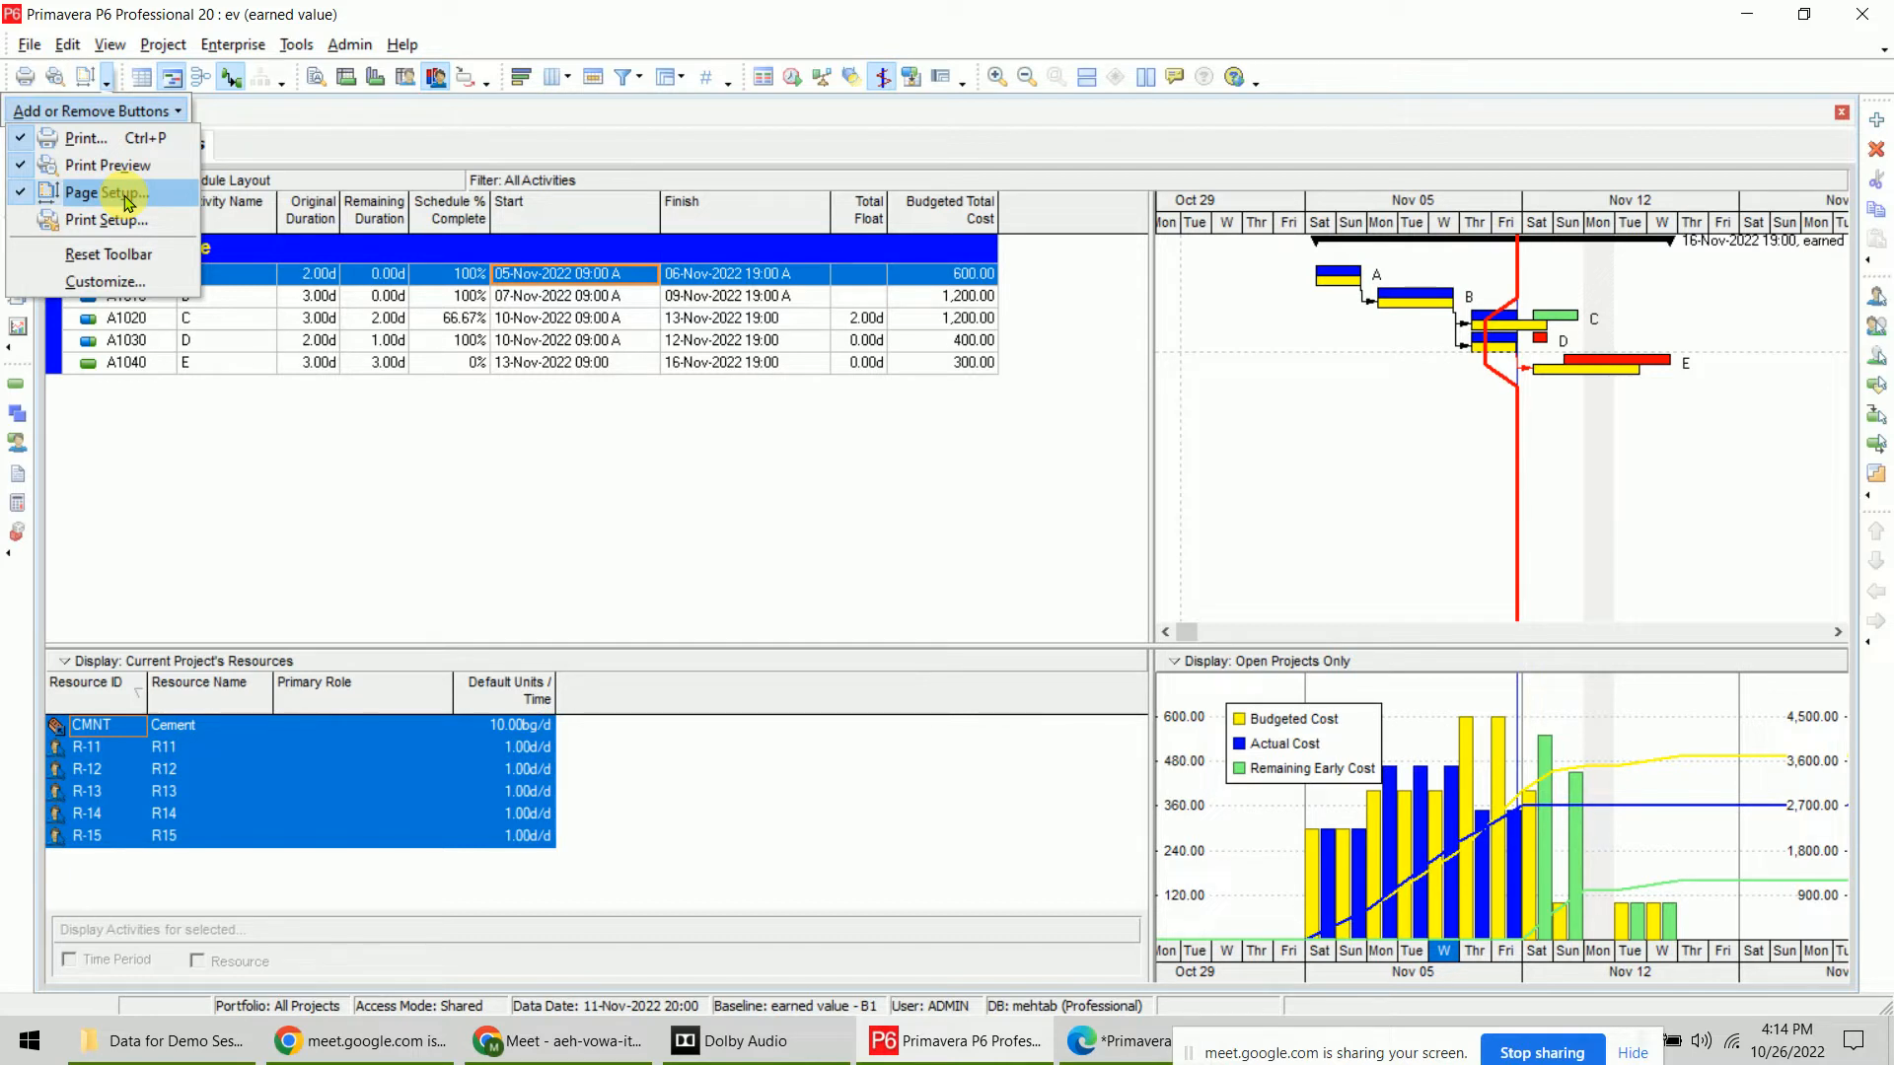
In the page setup options, include the activity table and the Gantt chart in the printout
left_click(369, 492)
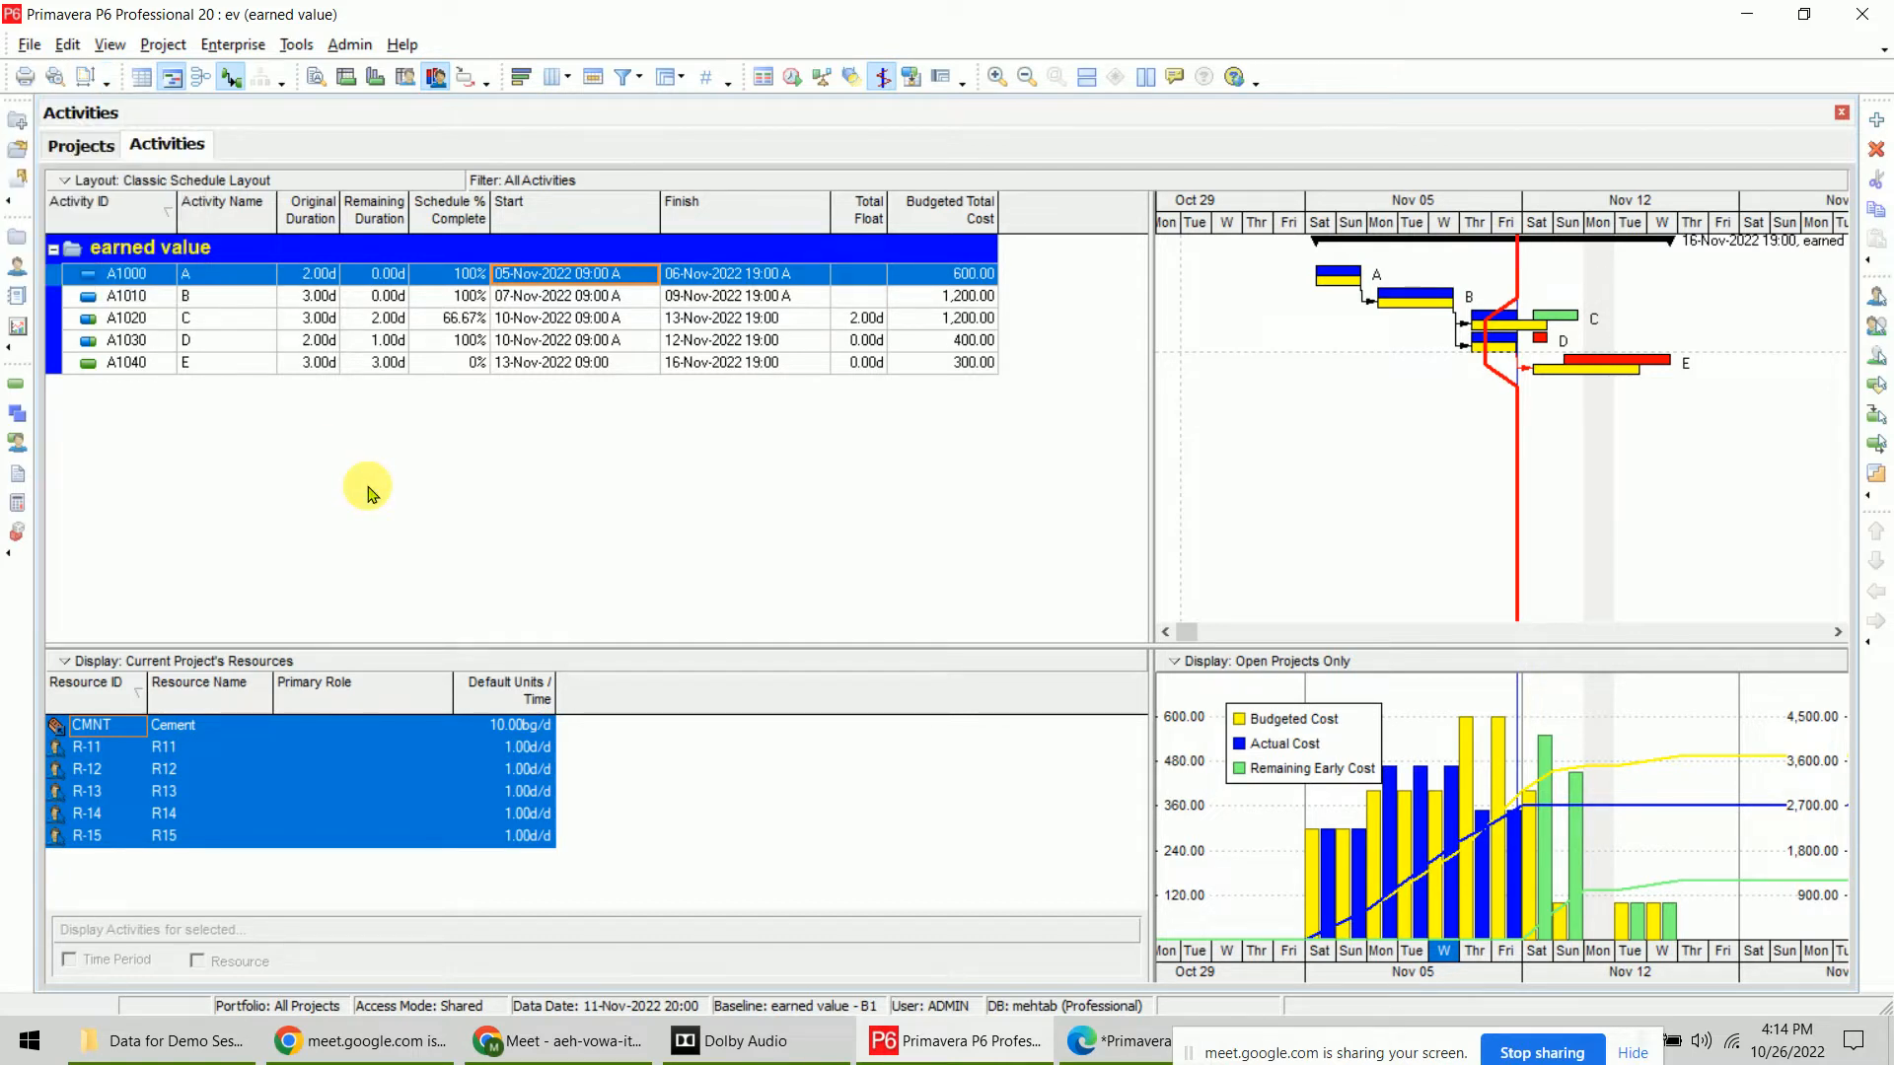
left_click(86, 82)
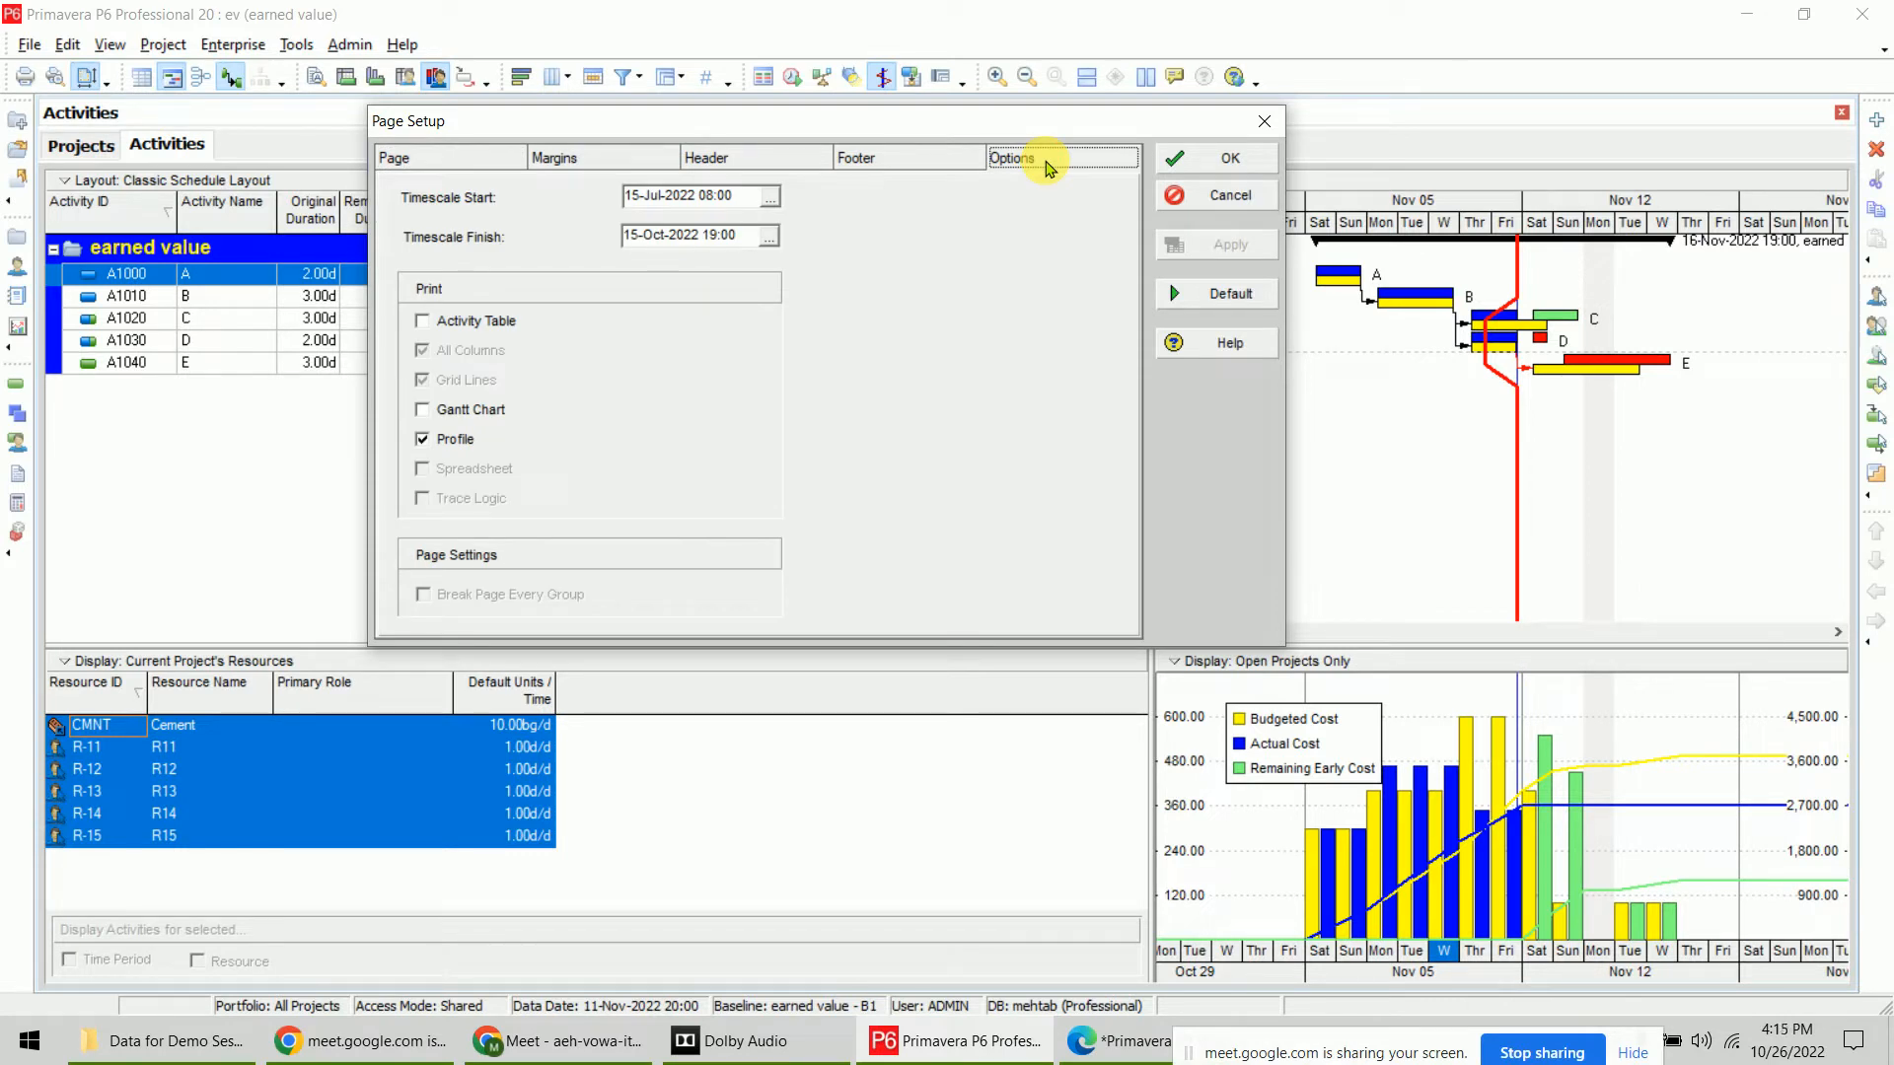
left_click(483, 320)
left_click(484, 413)
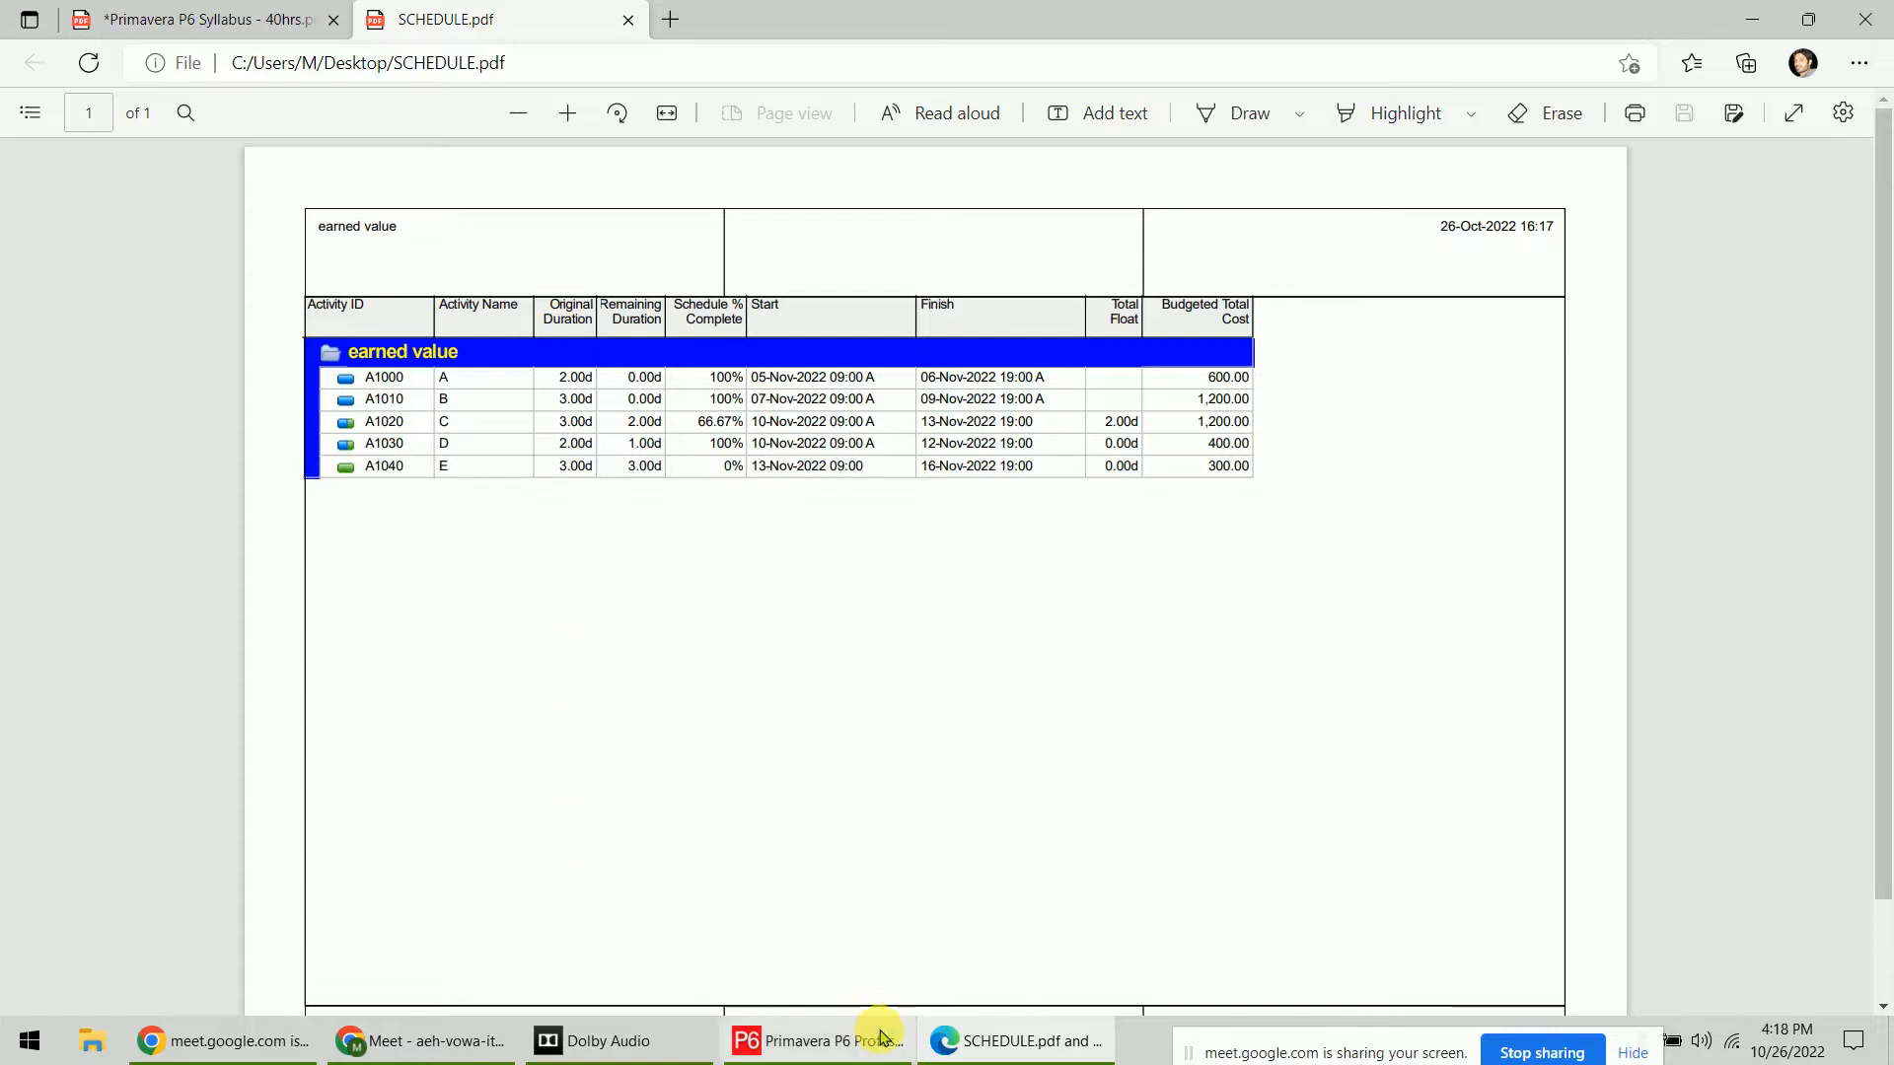
Switch back to Primavera P6 and set the page setup to print the Gantt chart without the activity table
left_click(875, 1041)
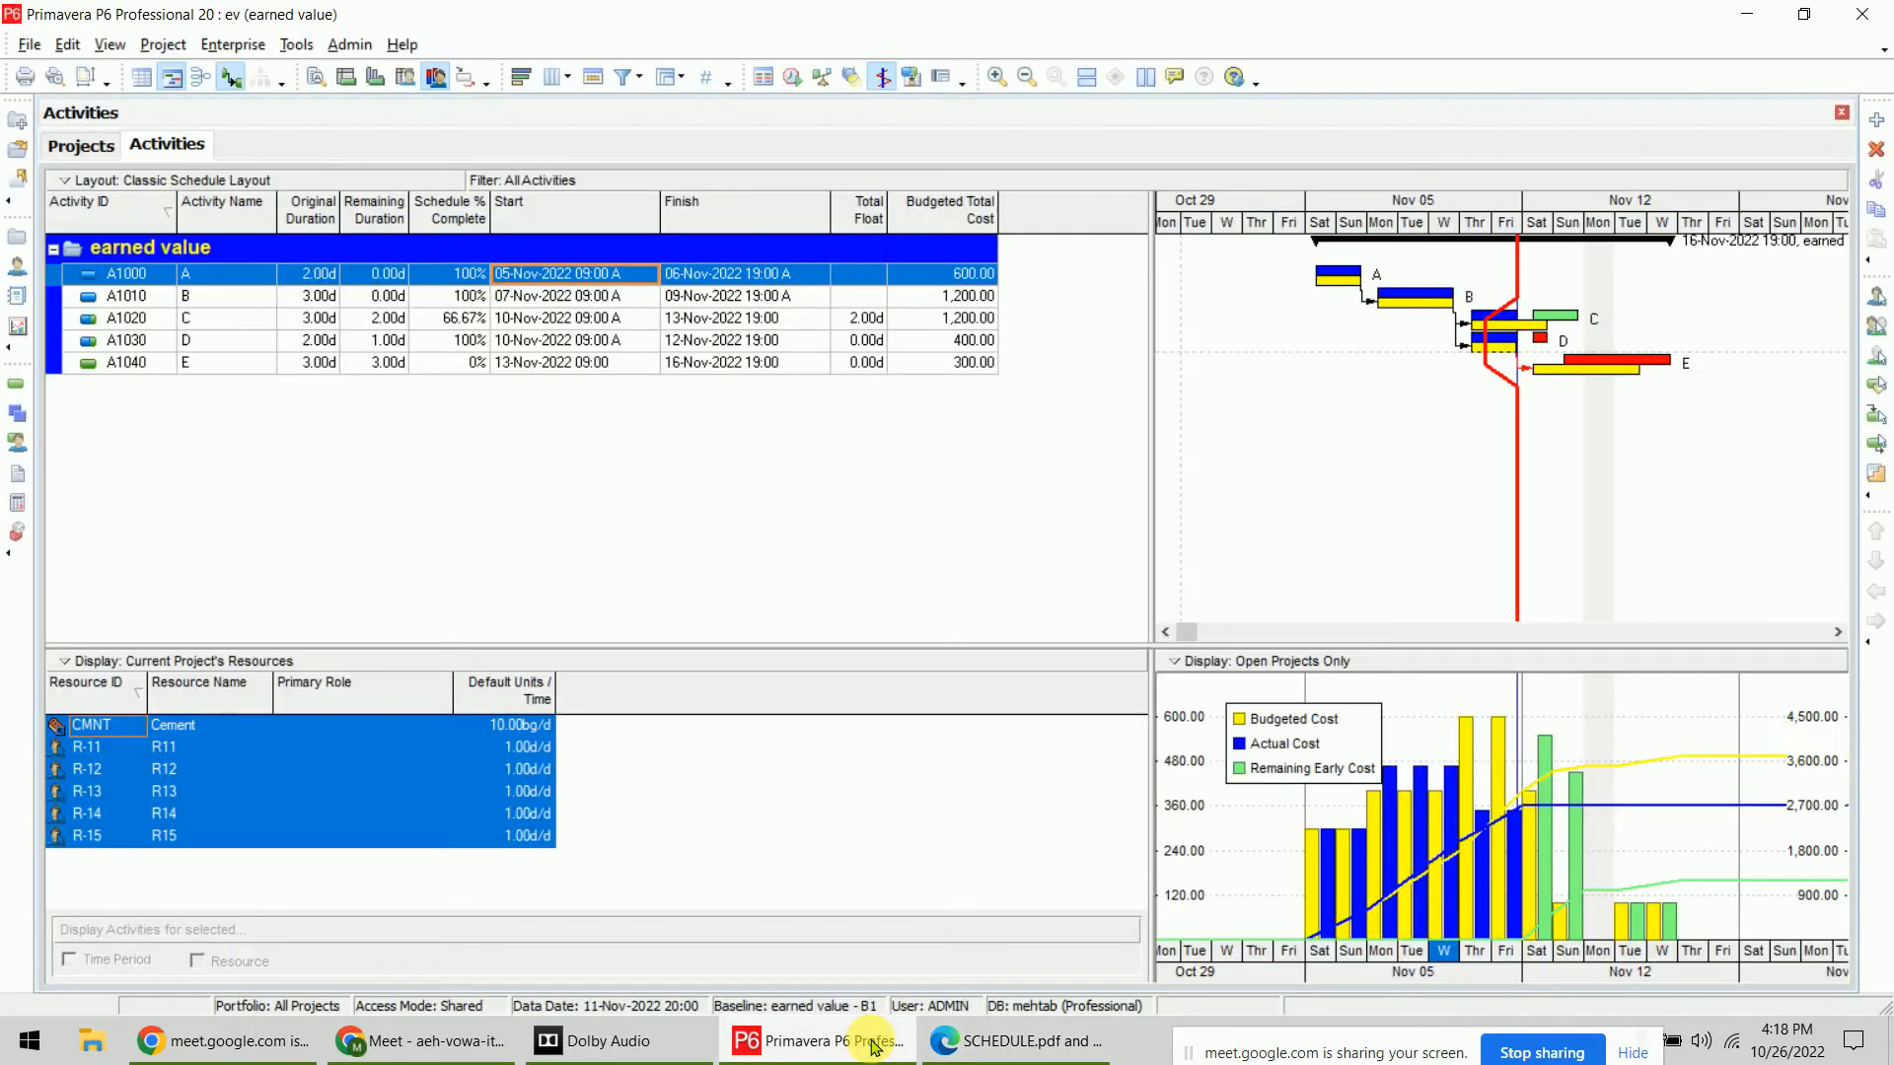
left_click(81, 84)
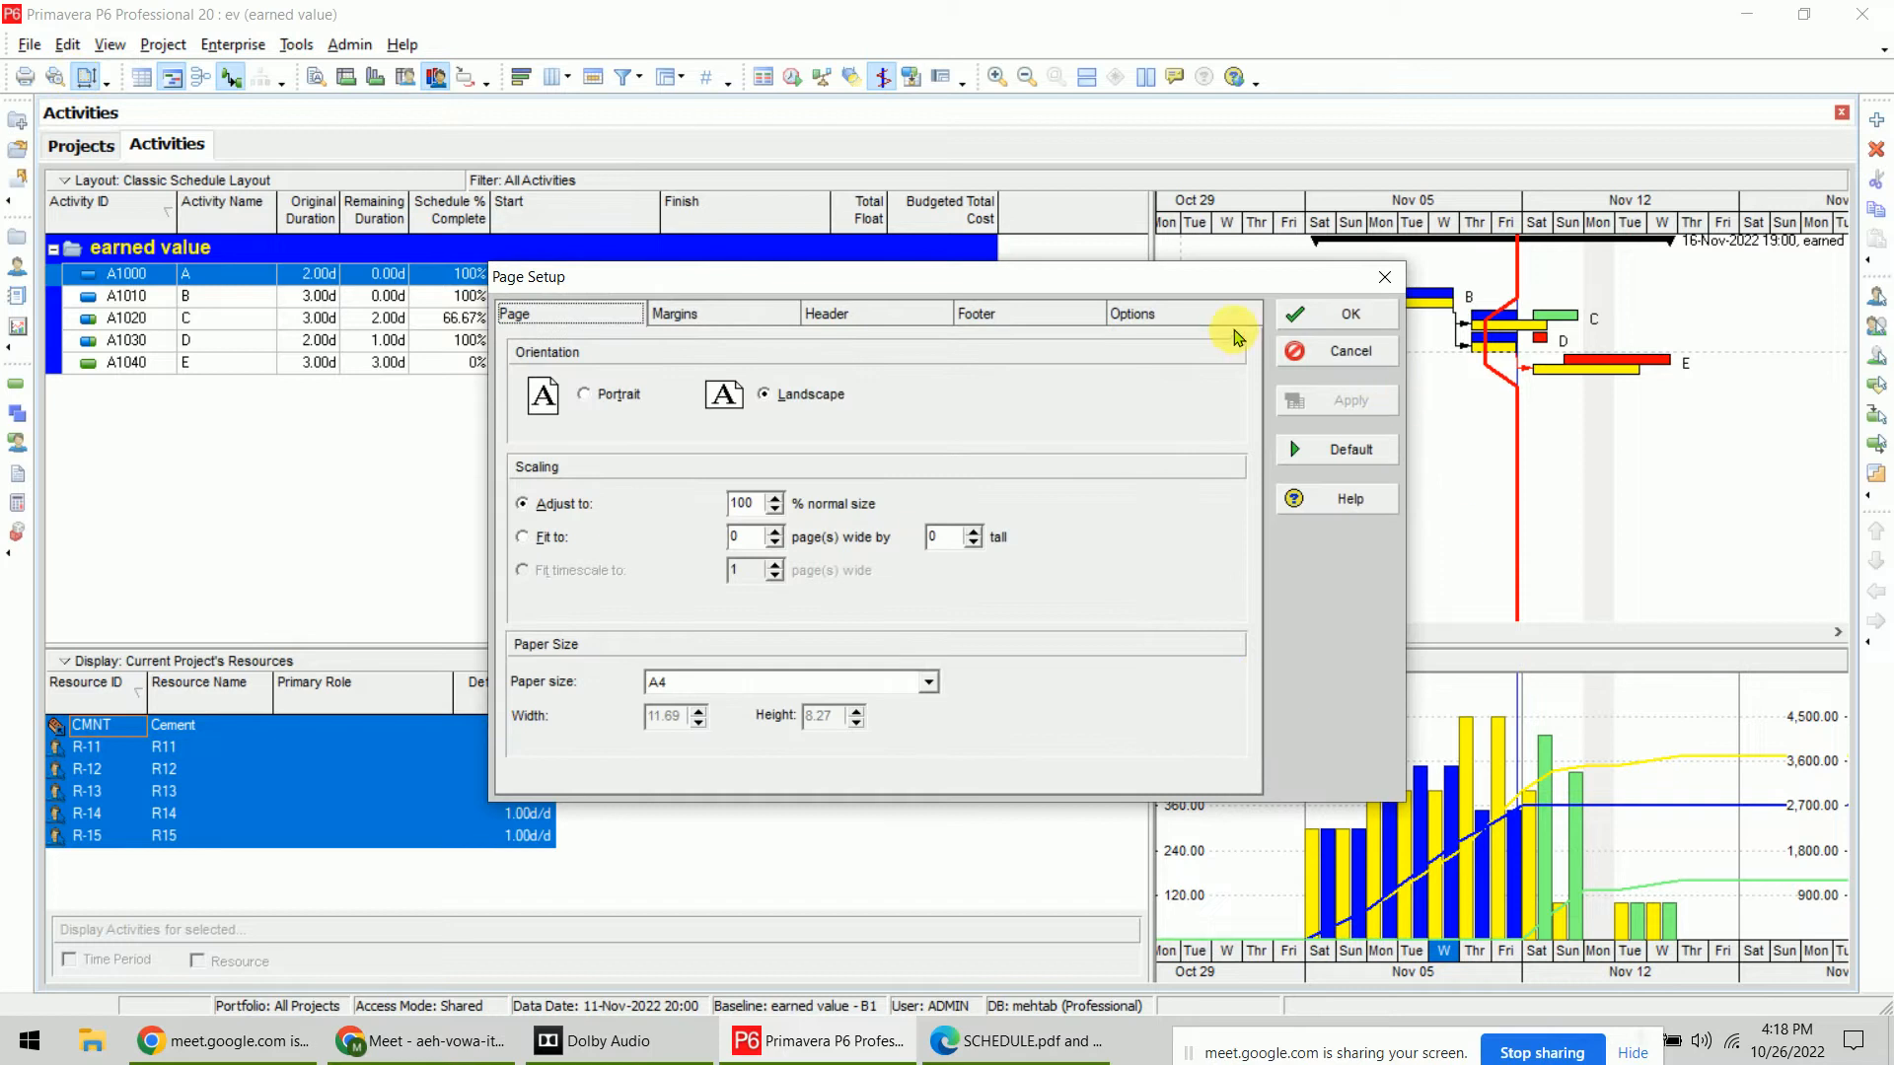
left_click(1231, 318)
left_click(543, 565)
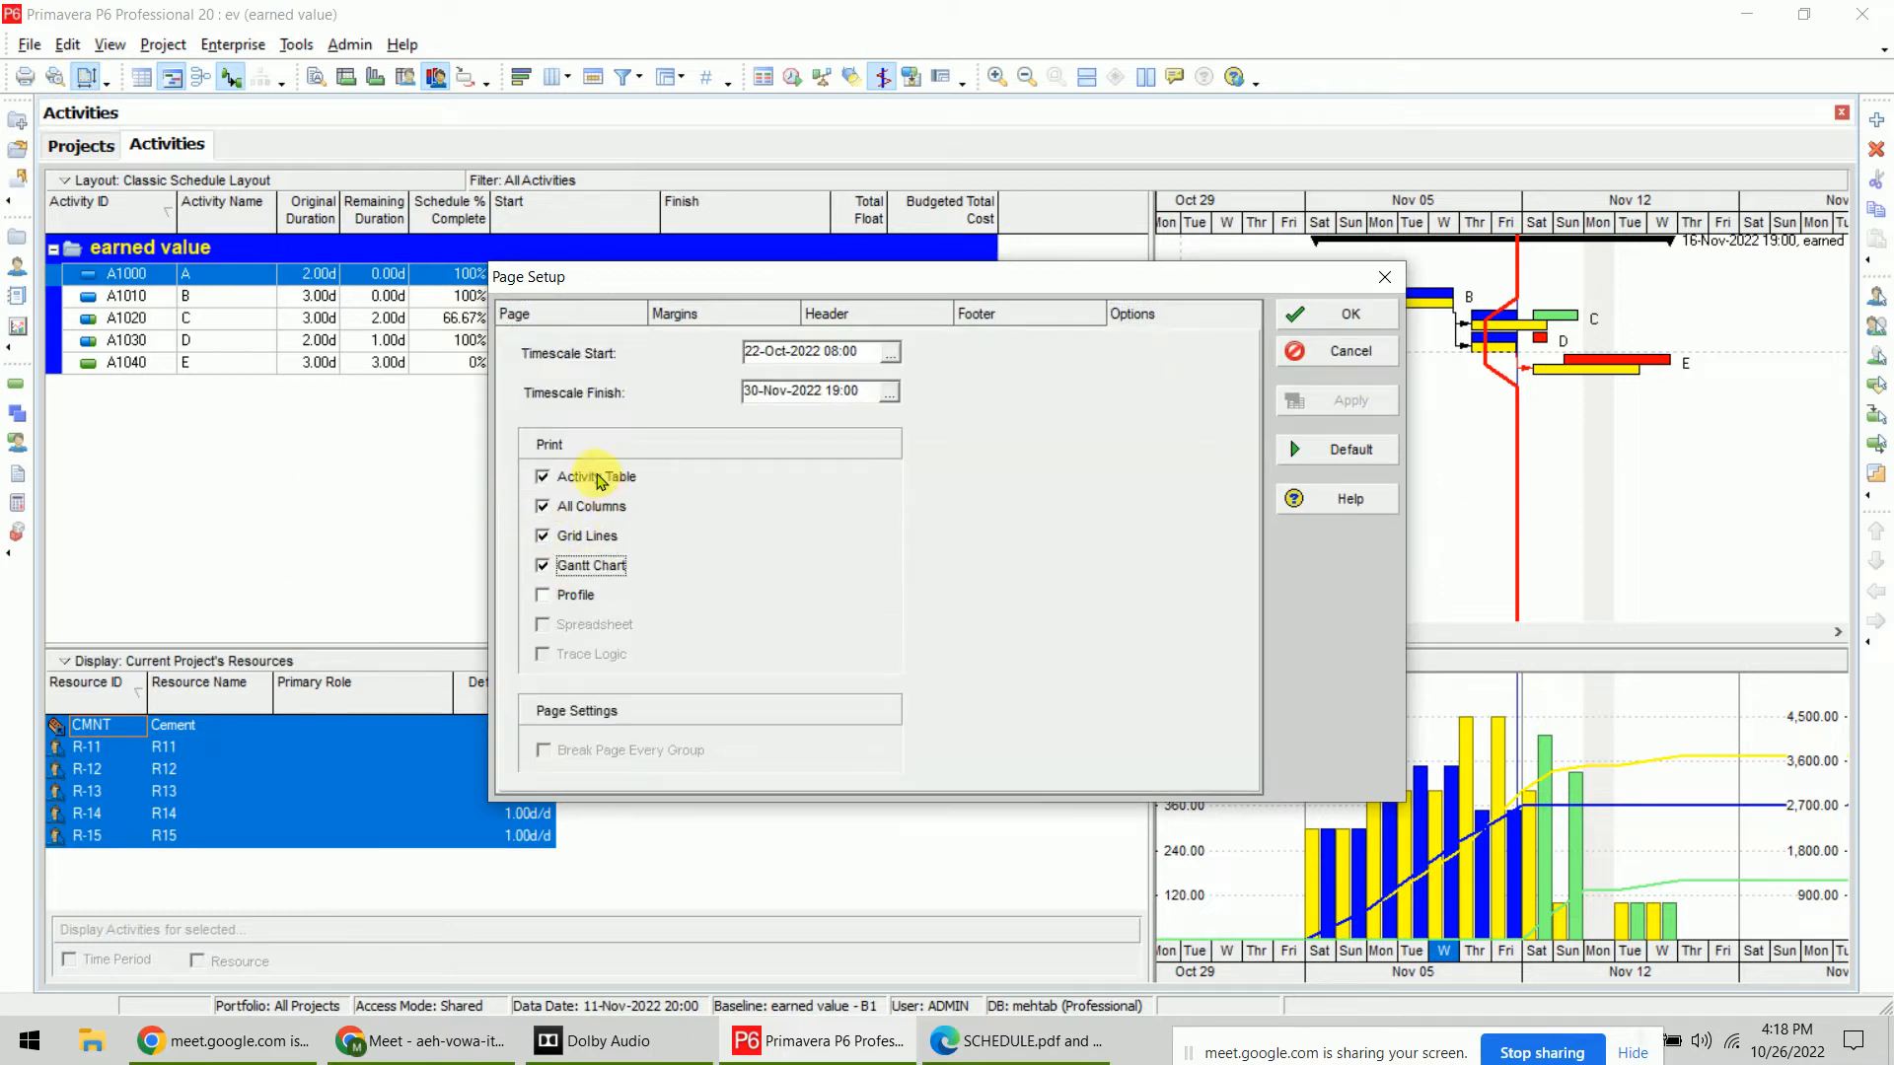
left_click(542, 477)
left_click(1348, 316)
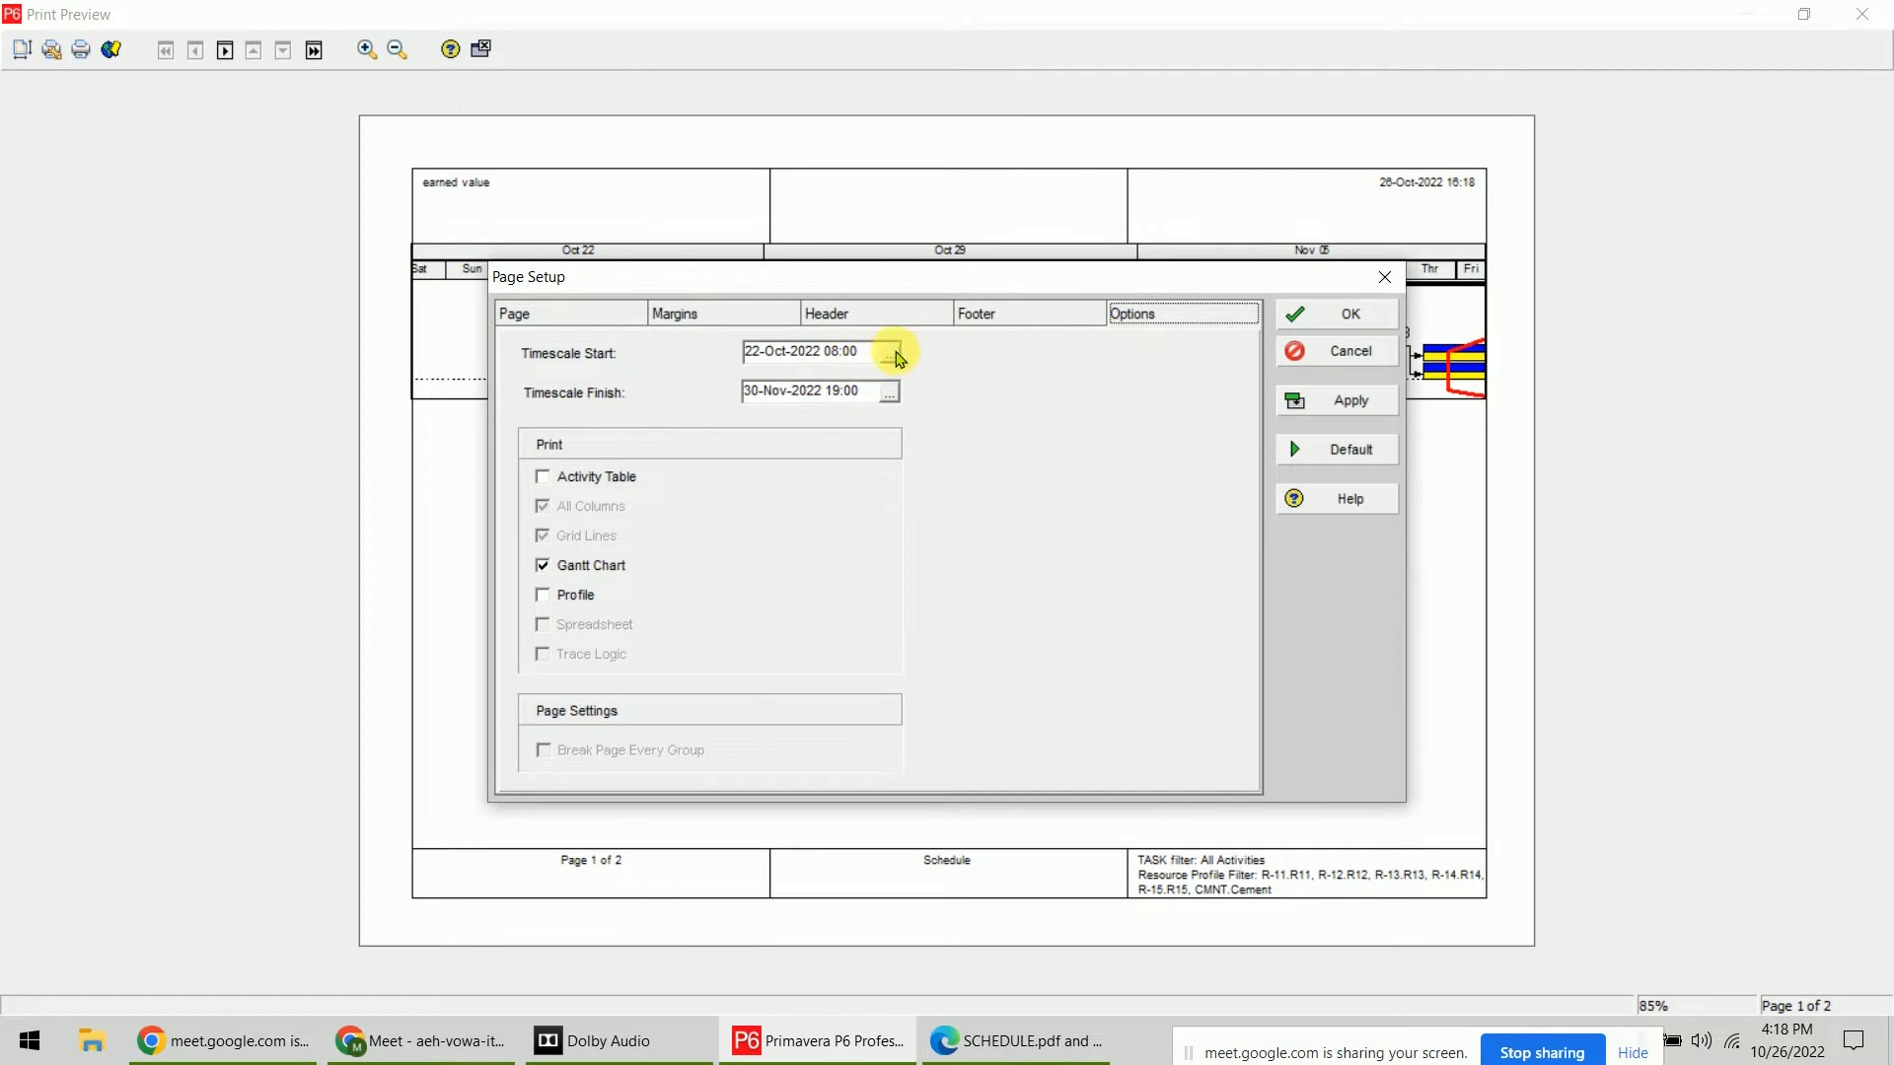
Set the printed timescale start to the custom date 01-Nov-2022 08:00
left_click(891, 354)
left_click(982, 557)
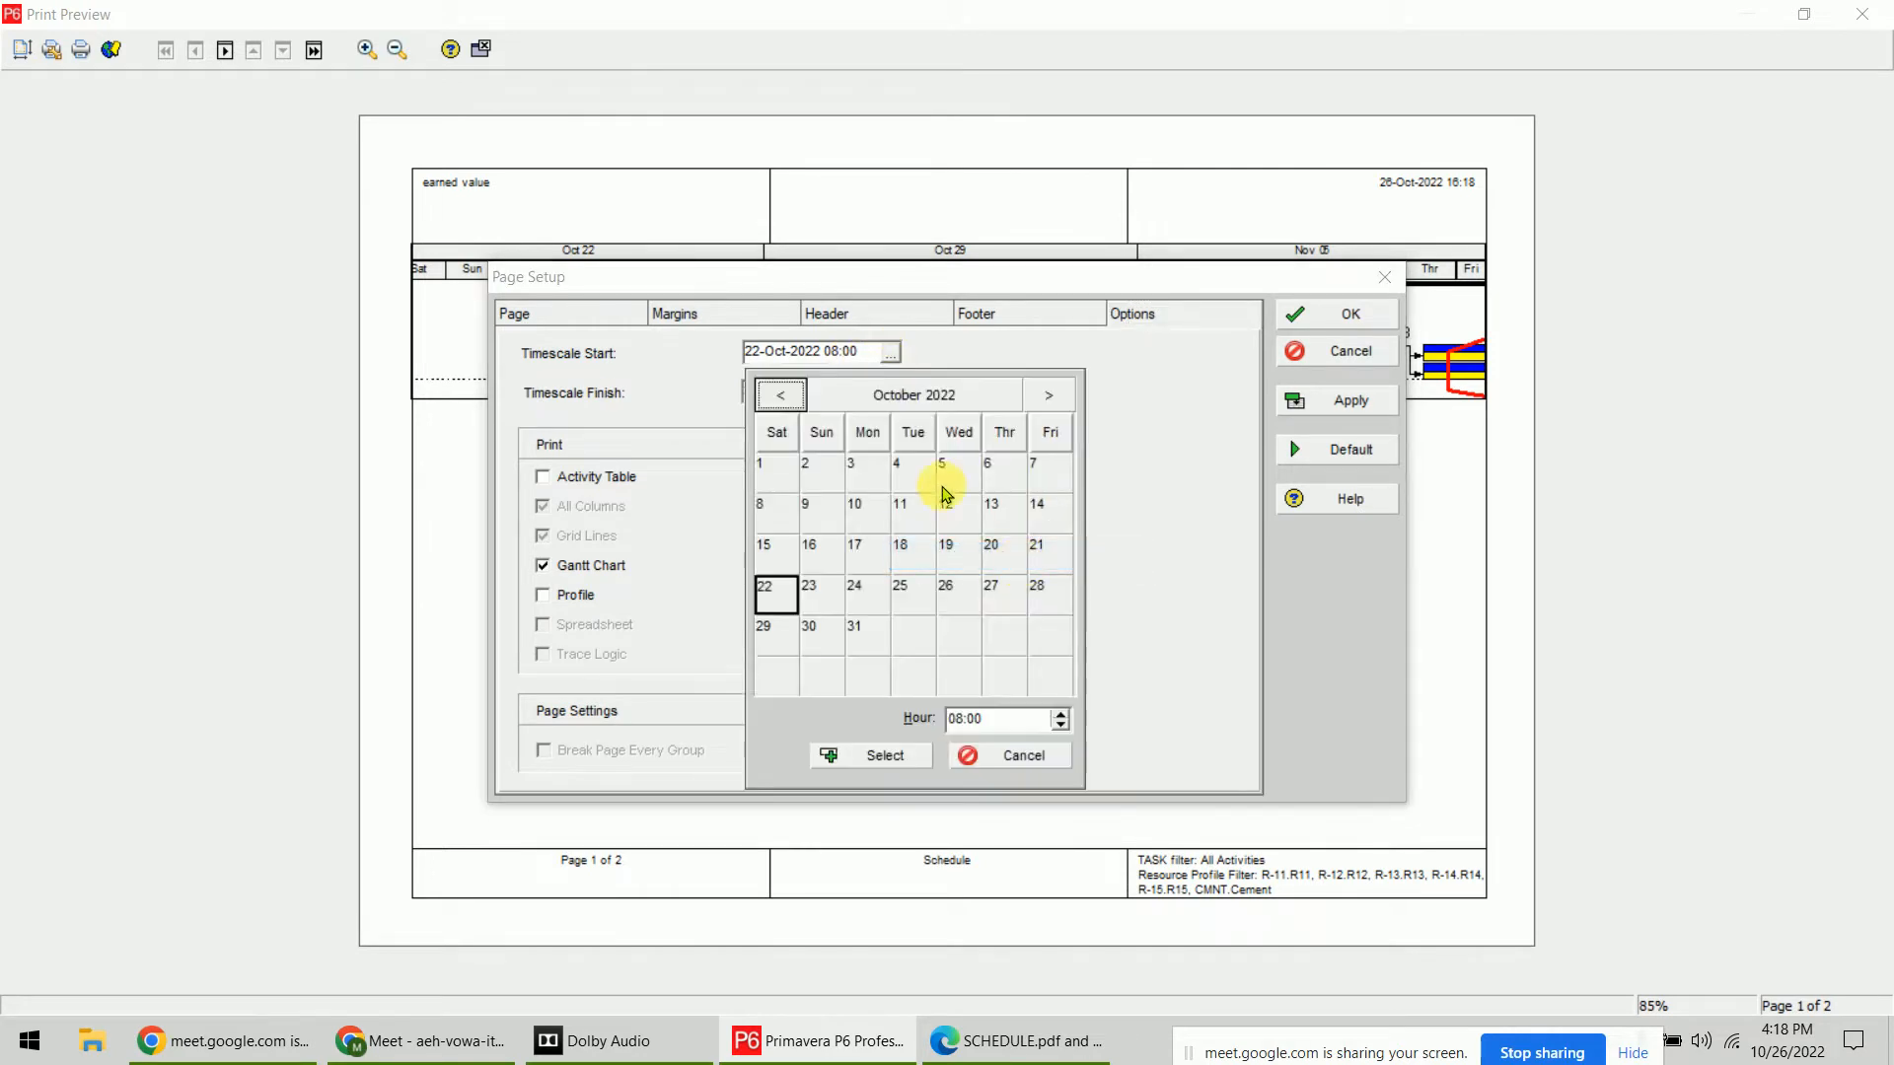
left_click(1046, 397)
left_click(903, 471)
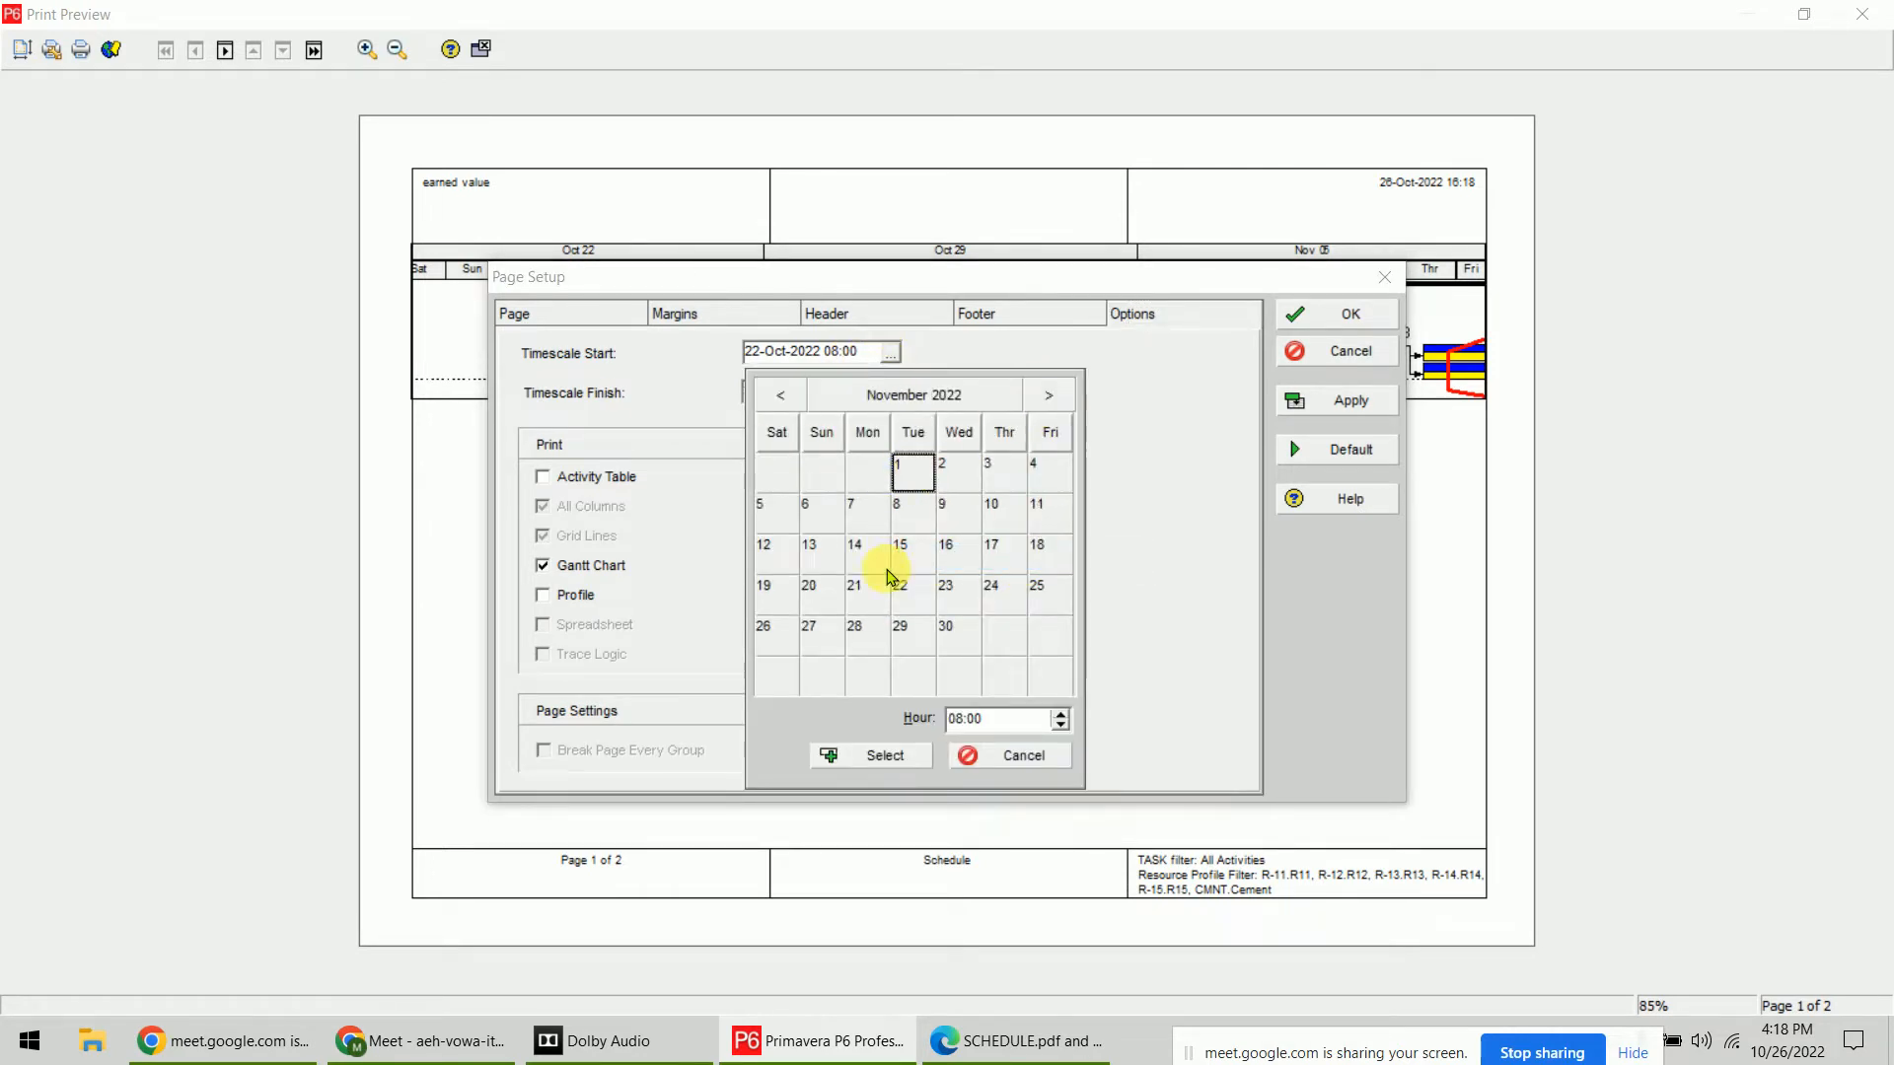
left_click(907, 760)
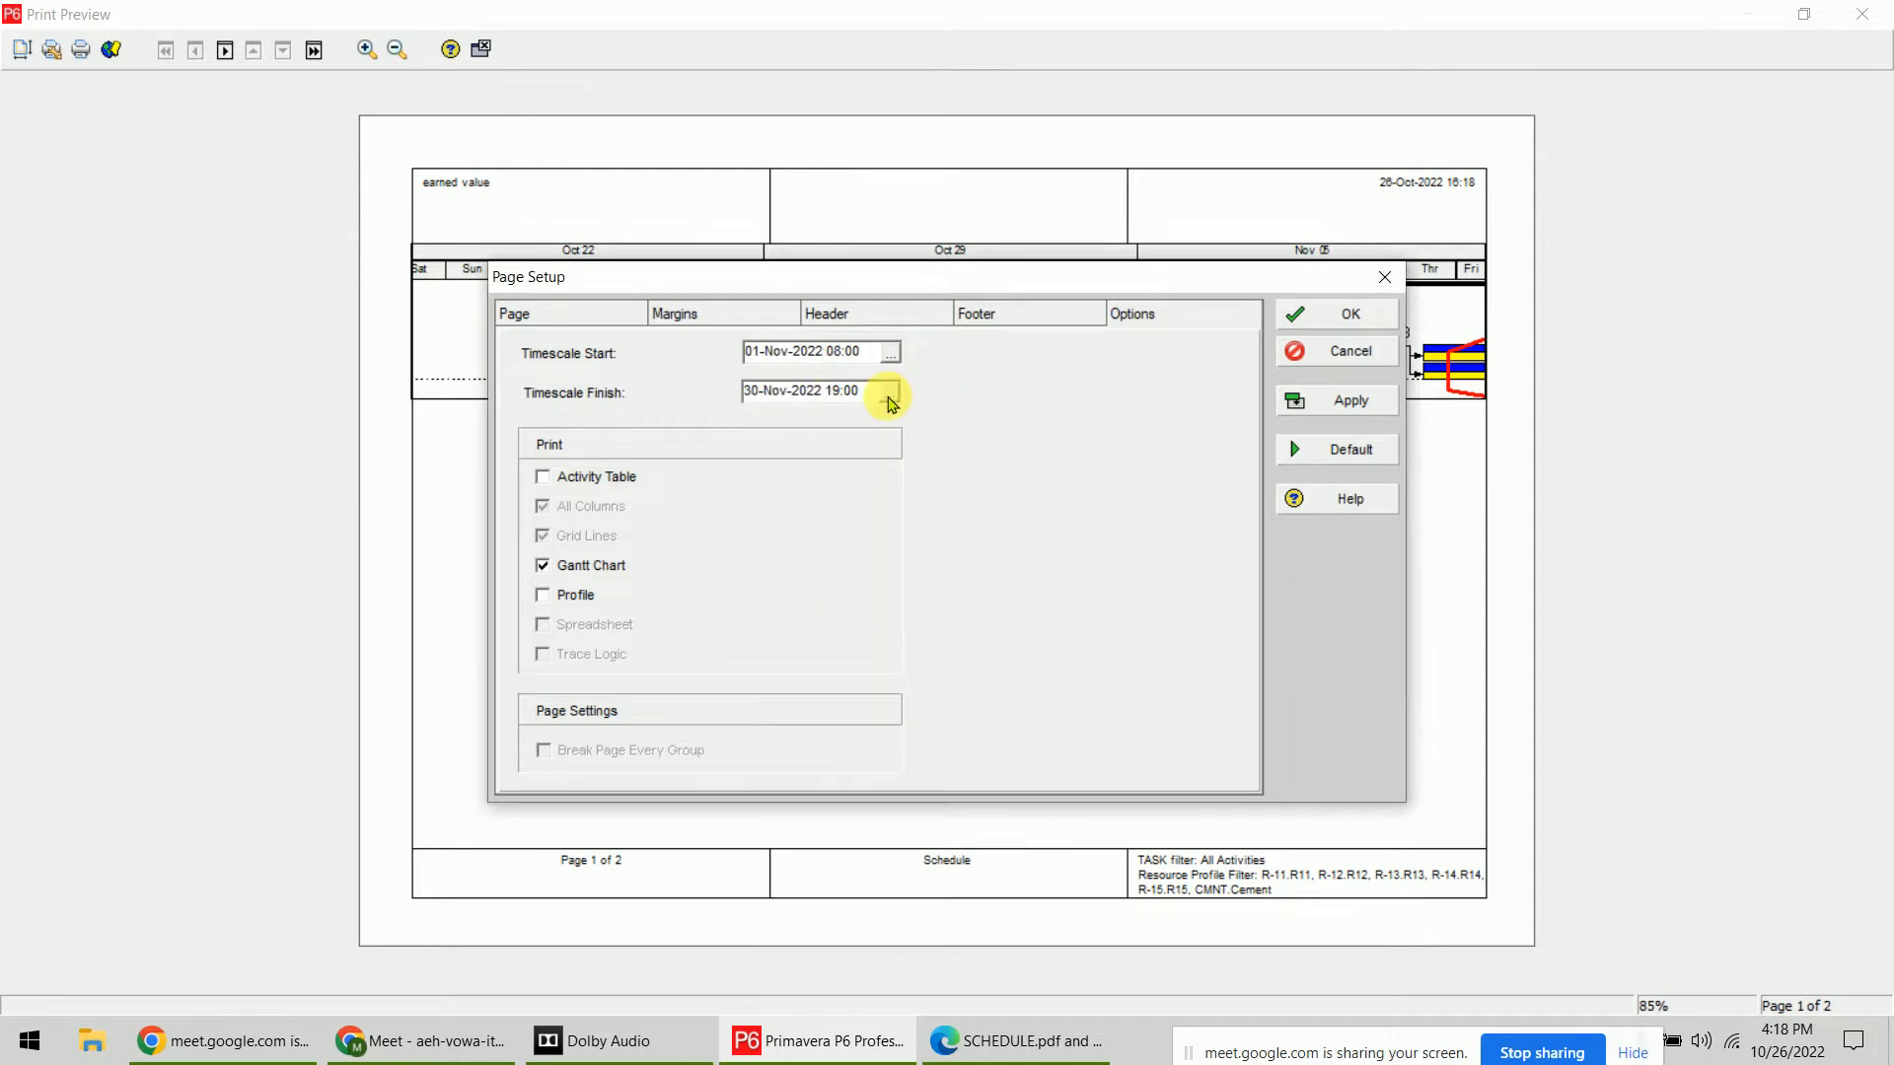
Set the printed timescale finish to the custom date 25-Nov-2022 19:00 and apply the page setup
left_click(891, 399)
left_click(976, 598)
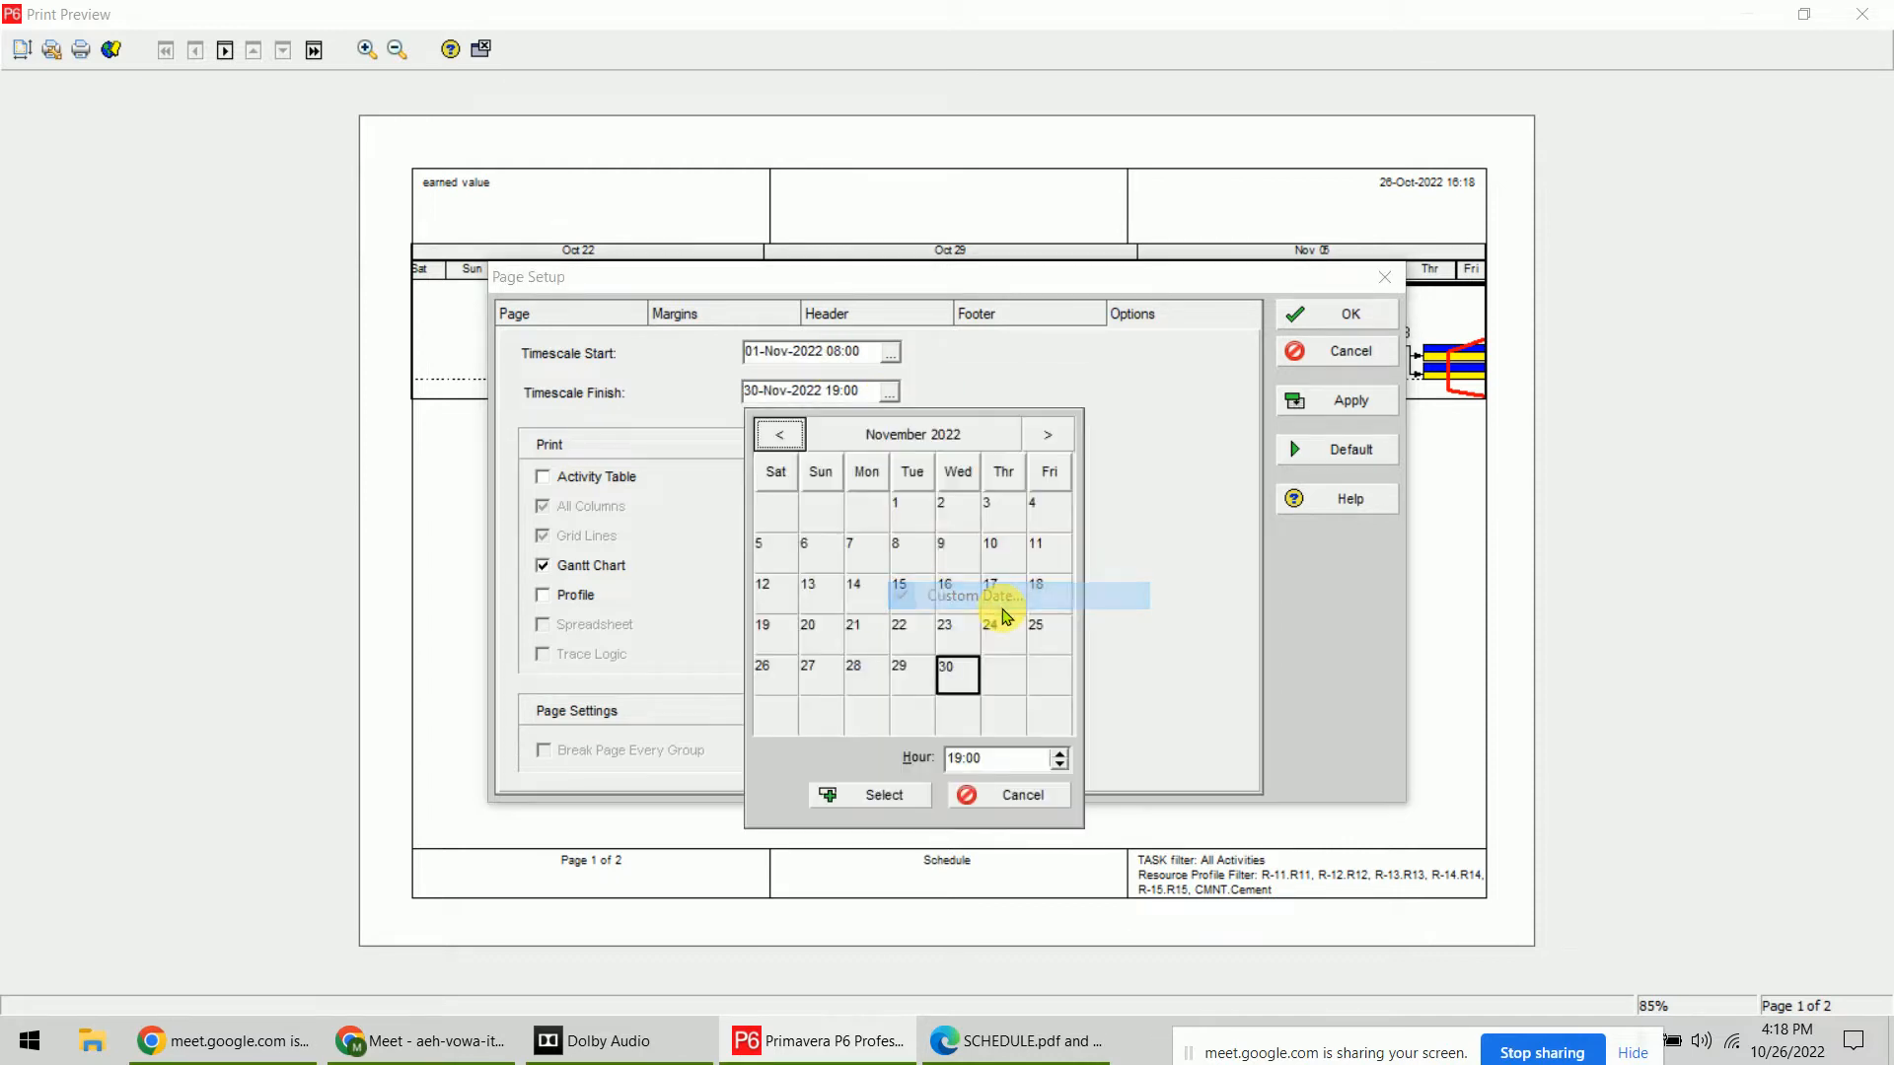
left_click(1048, 435)
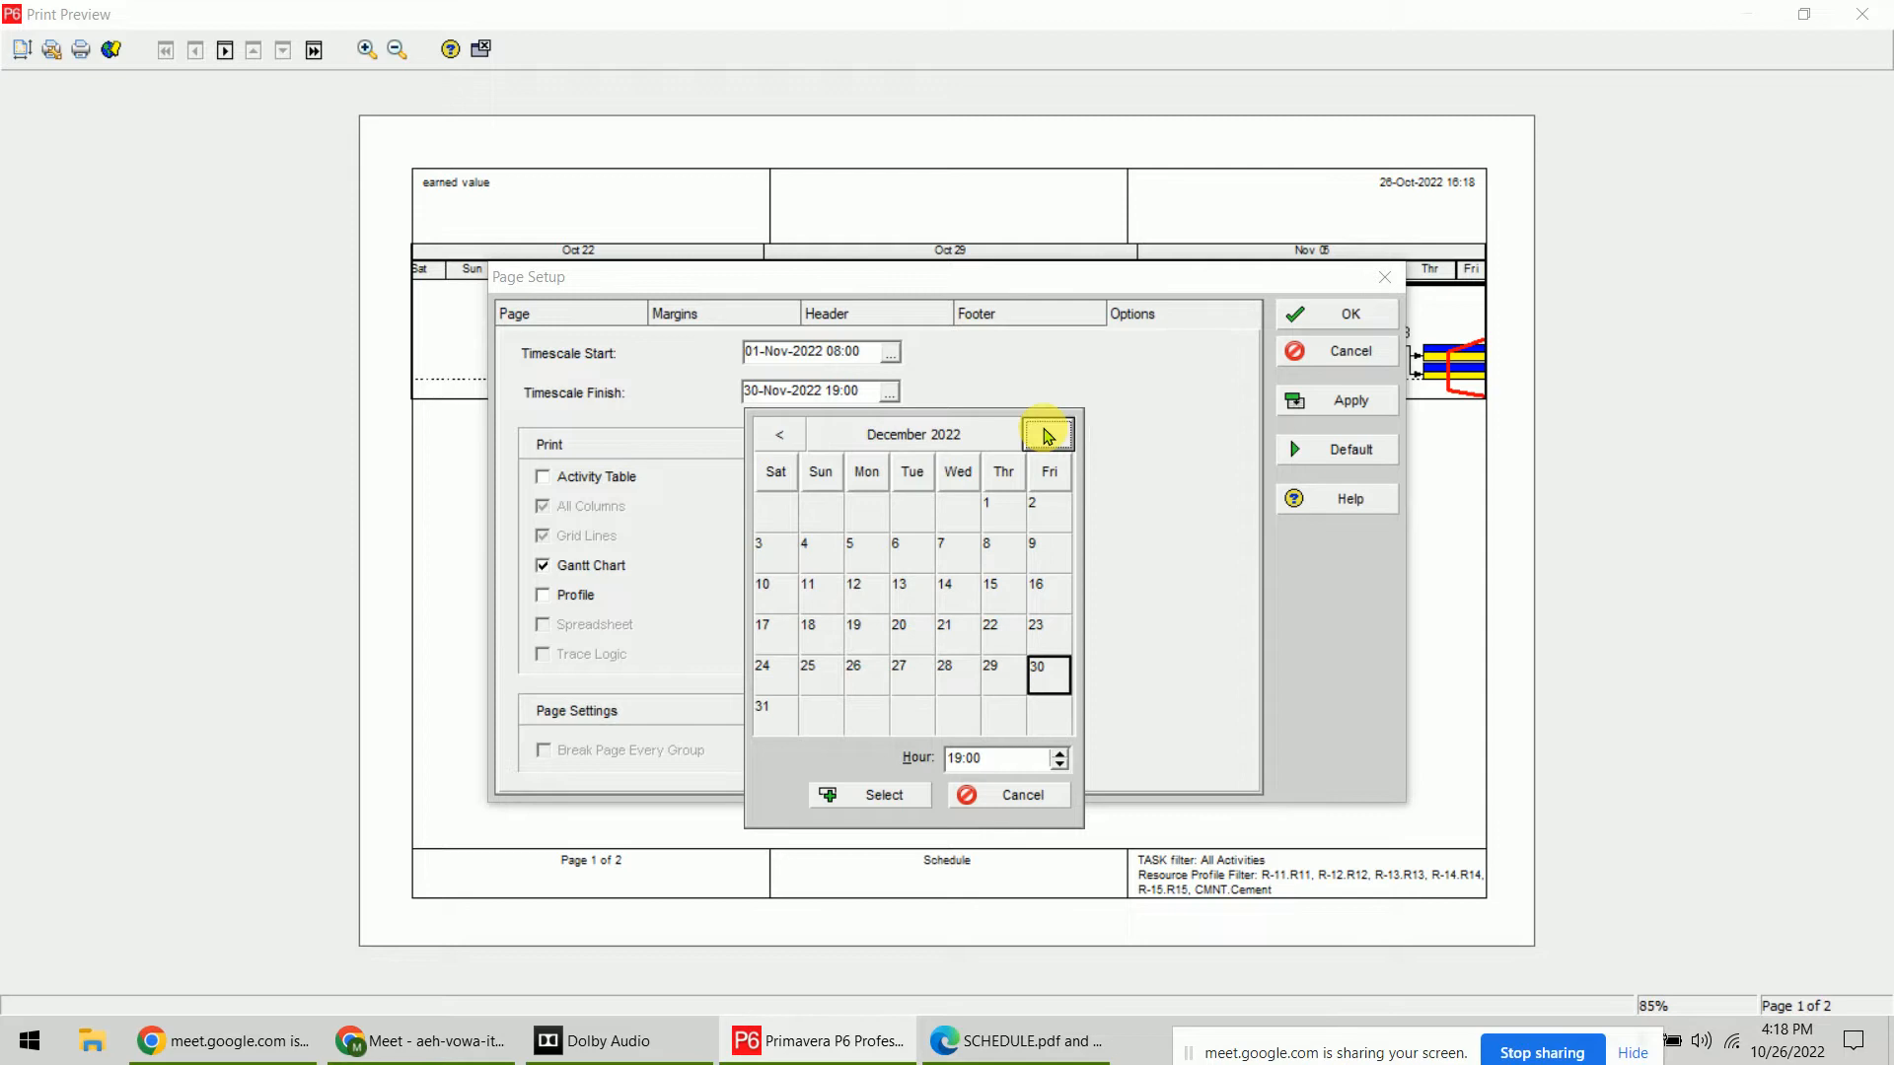
left_click(1048, 435)
left_click(792, 435)
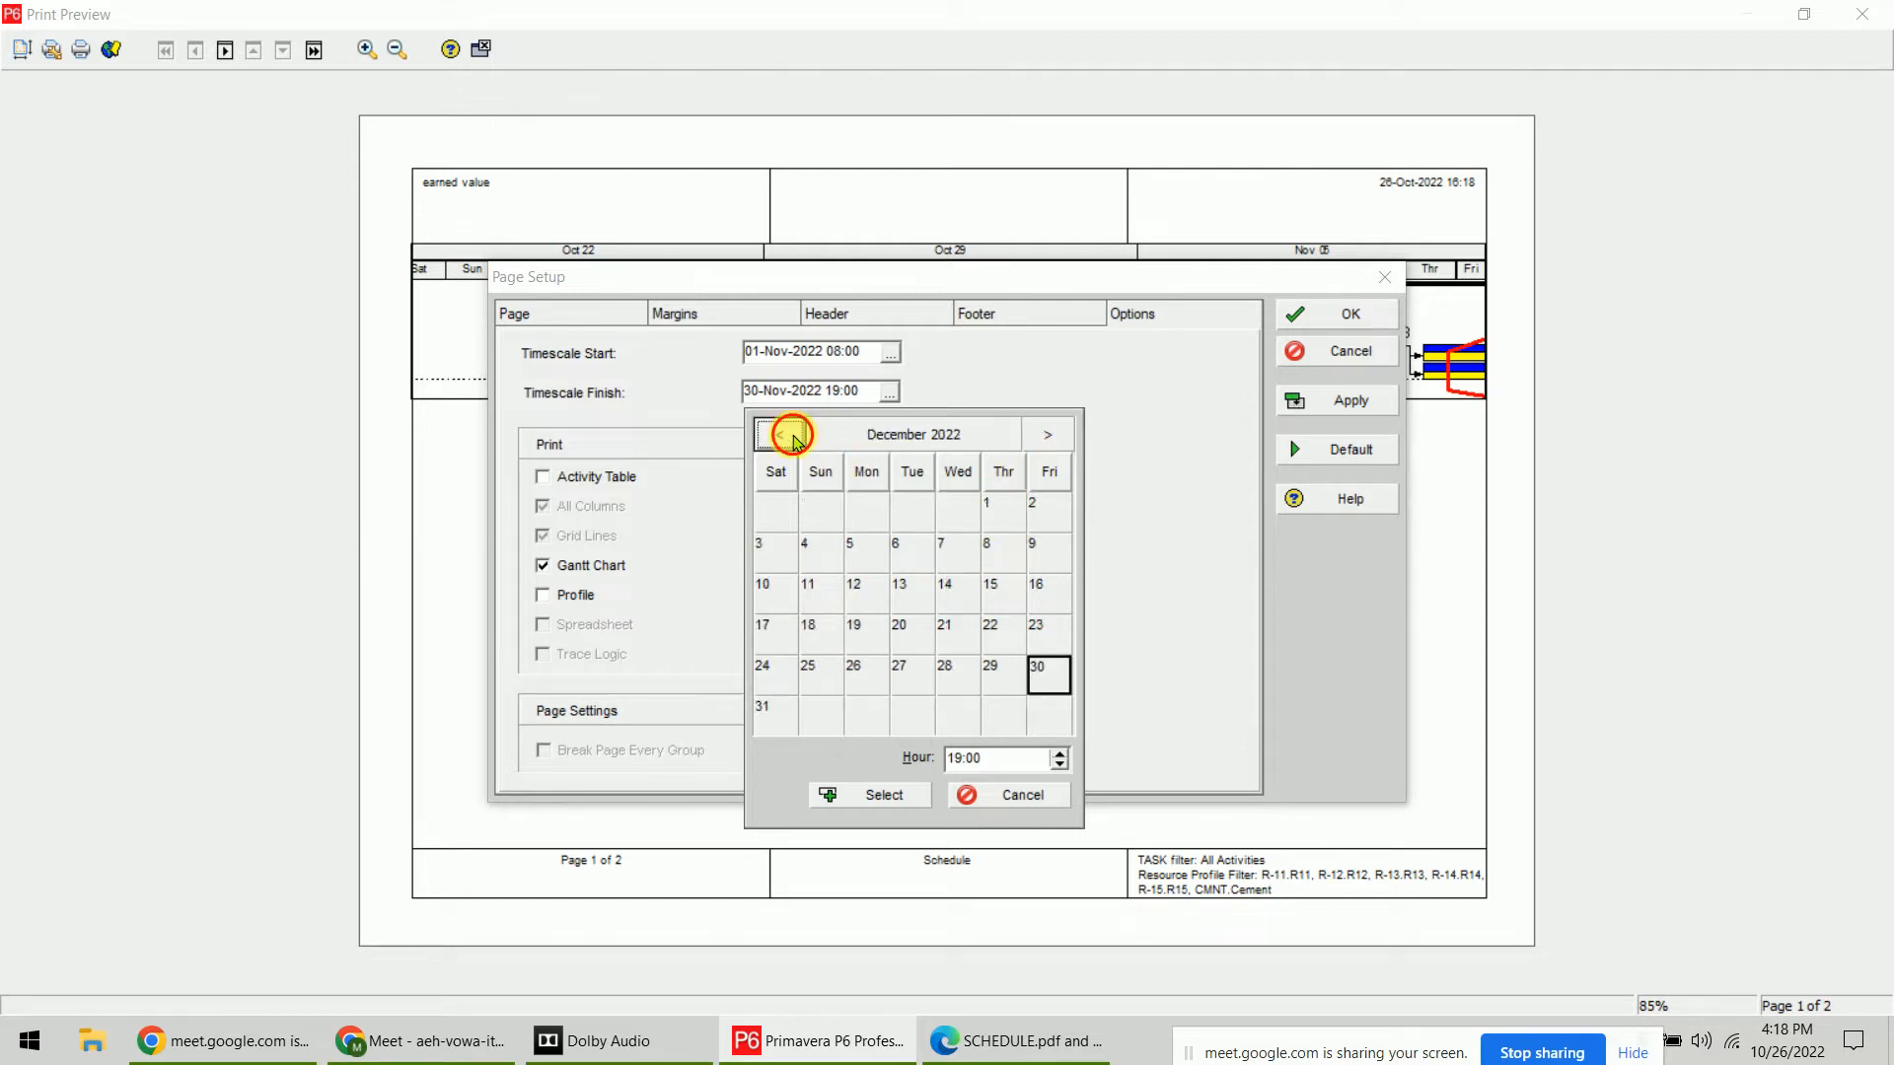
left_click(792, 435)
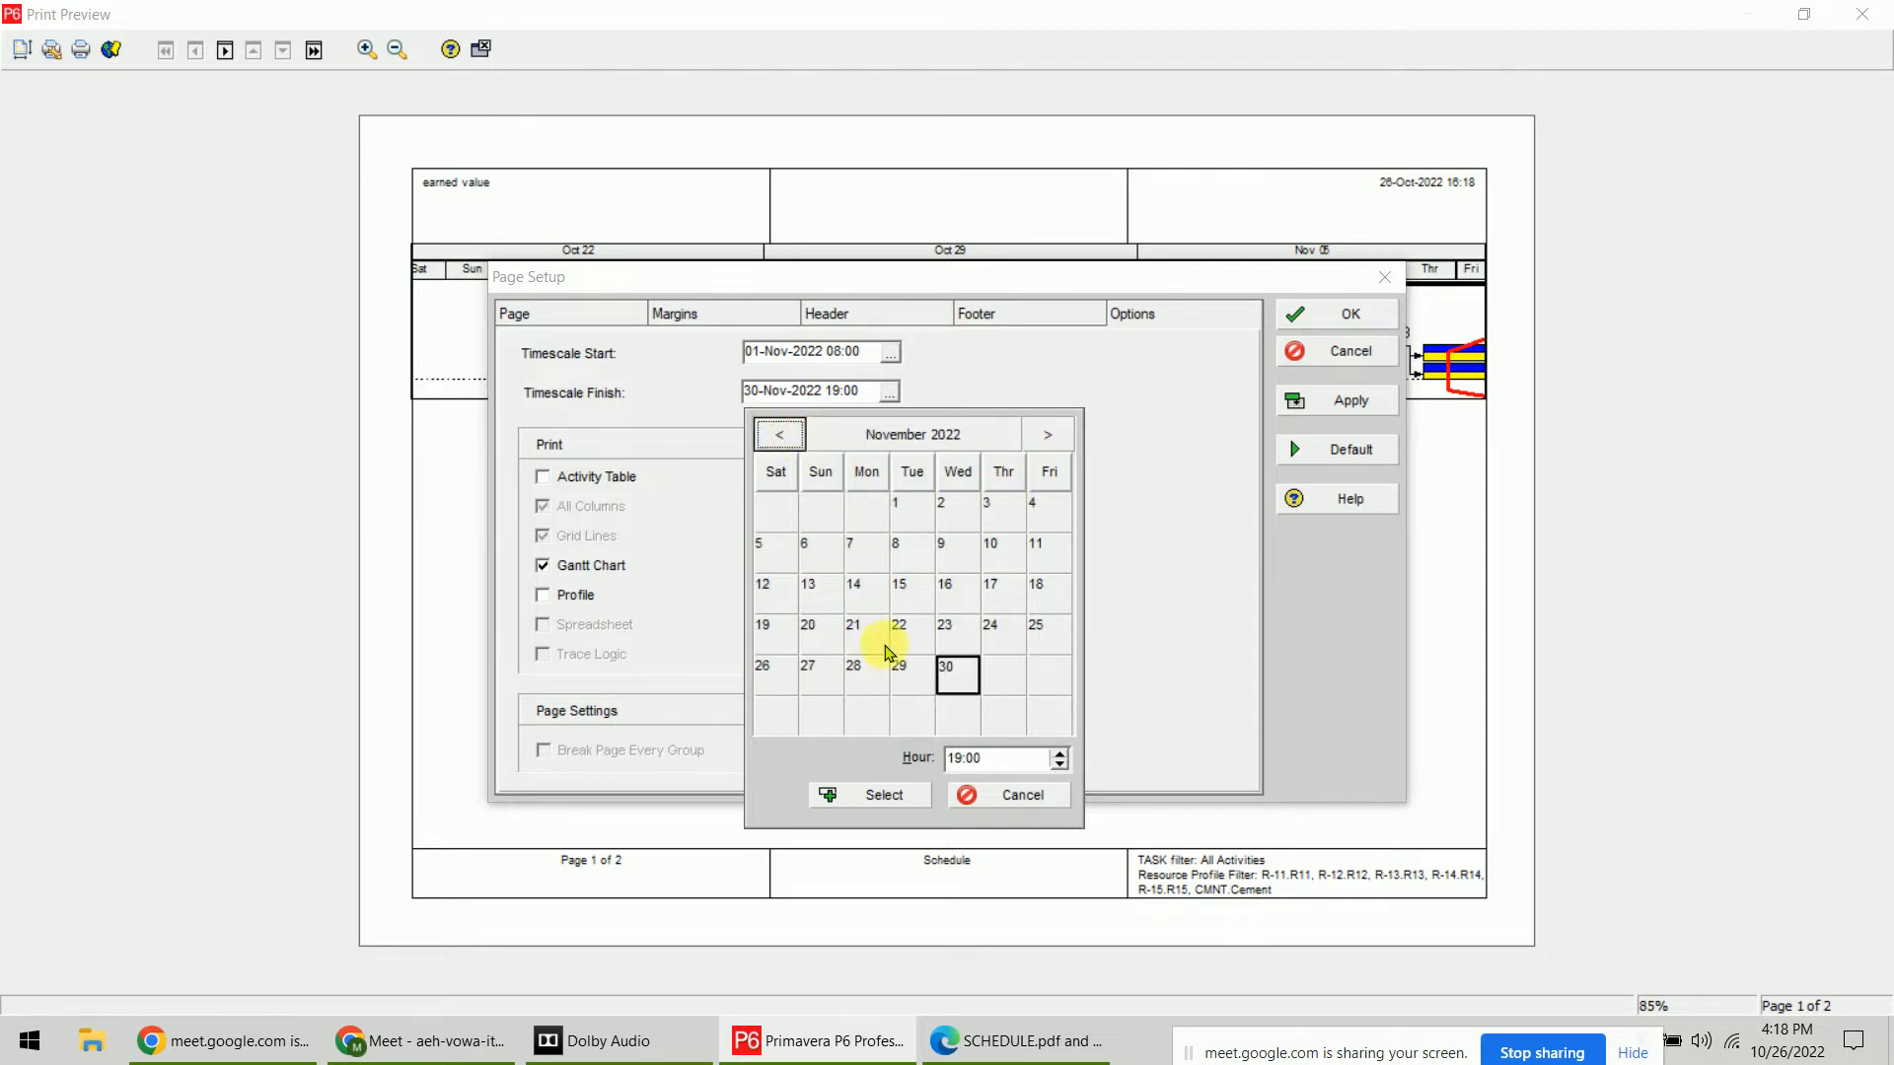
left_click(1045, 635)
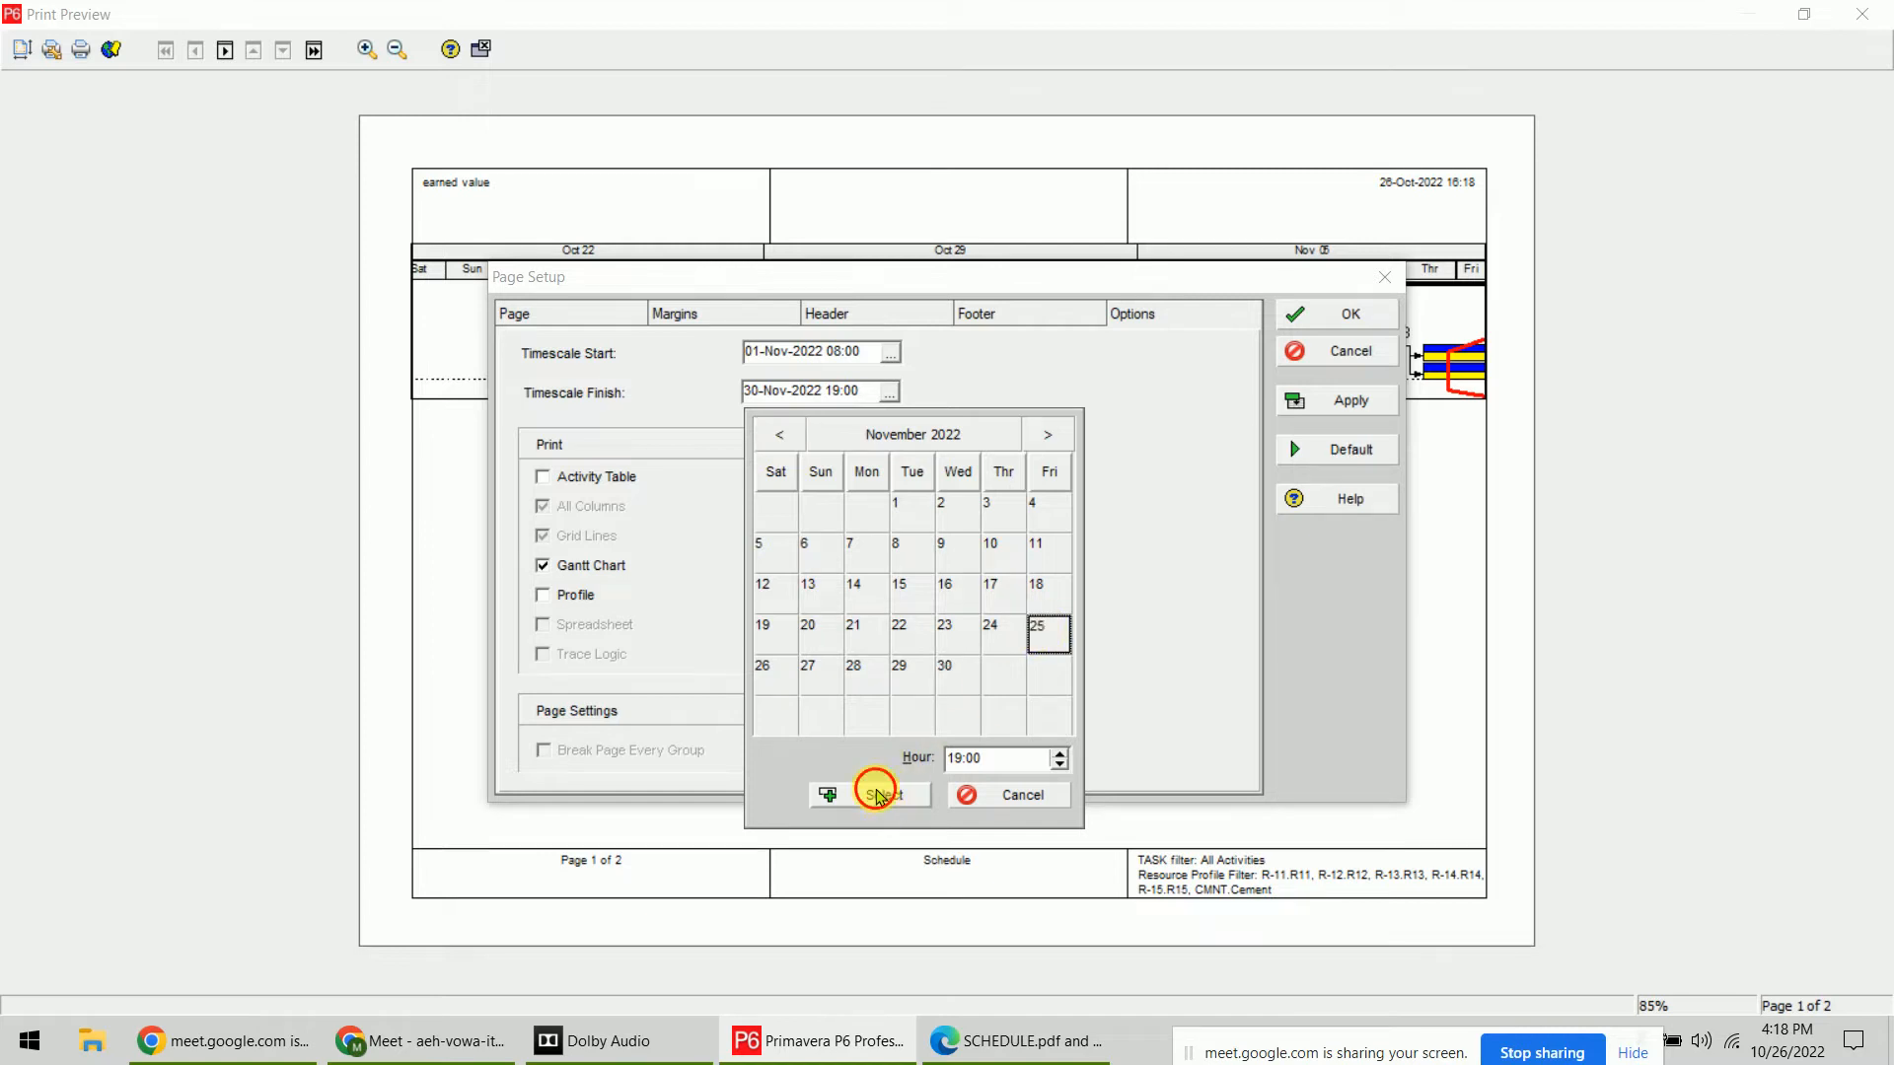
left_click(886, 795)
left_click(1361, 404)
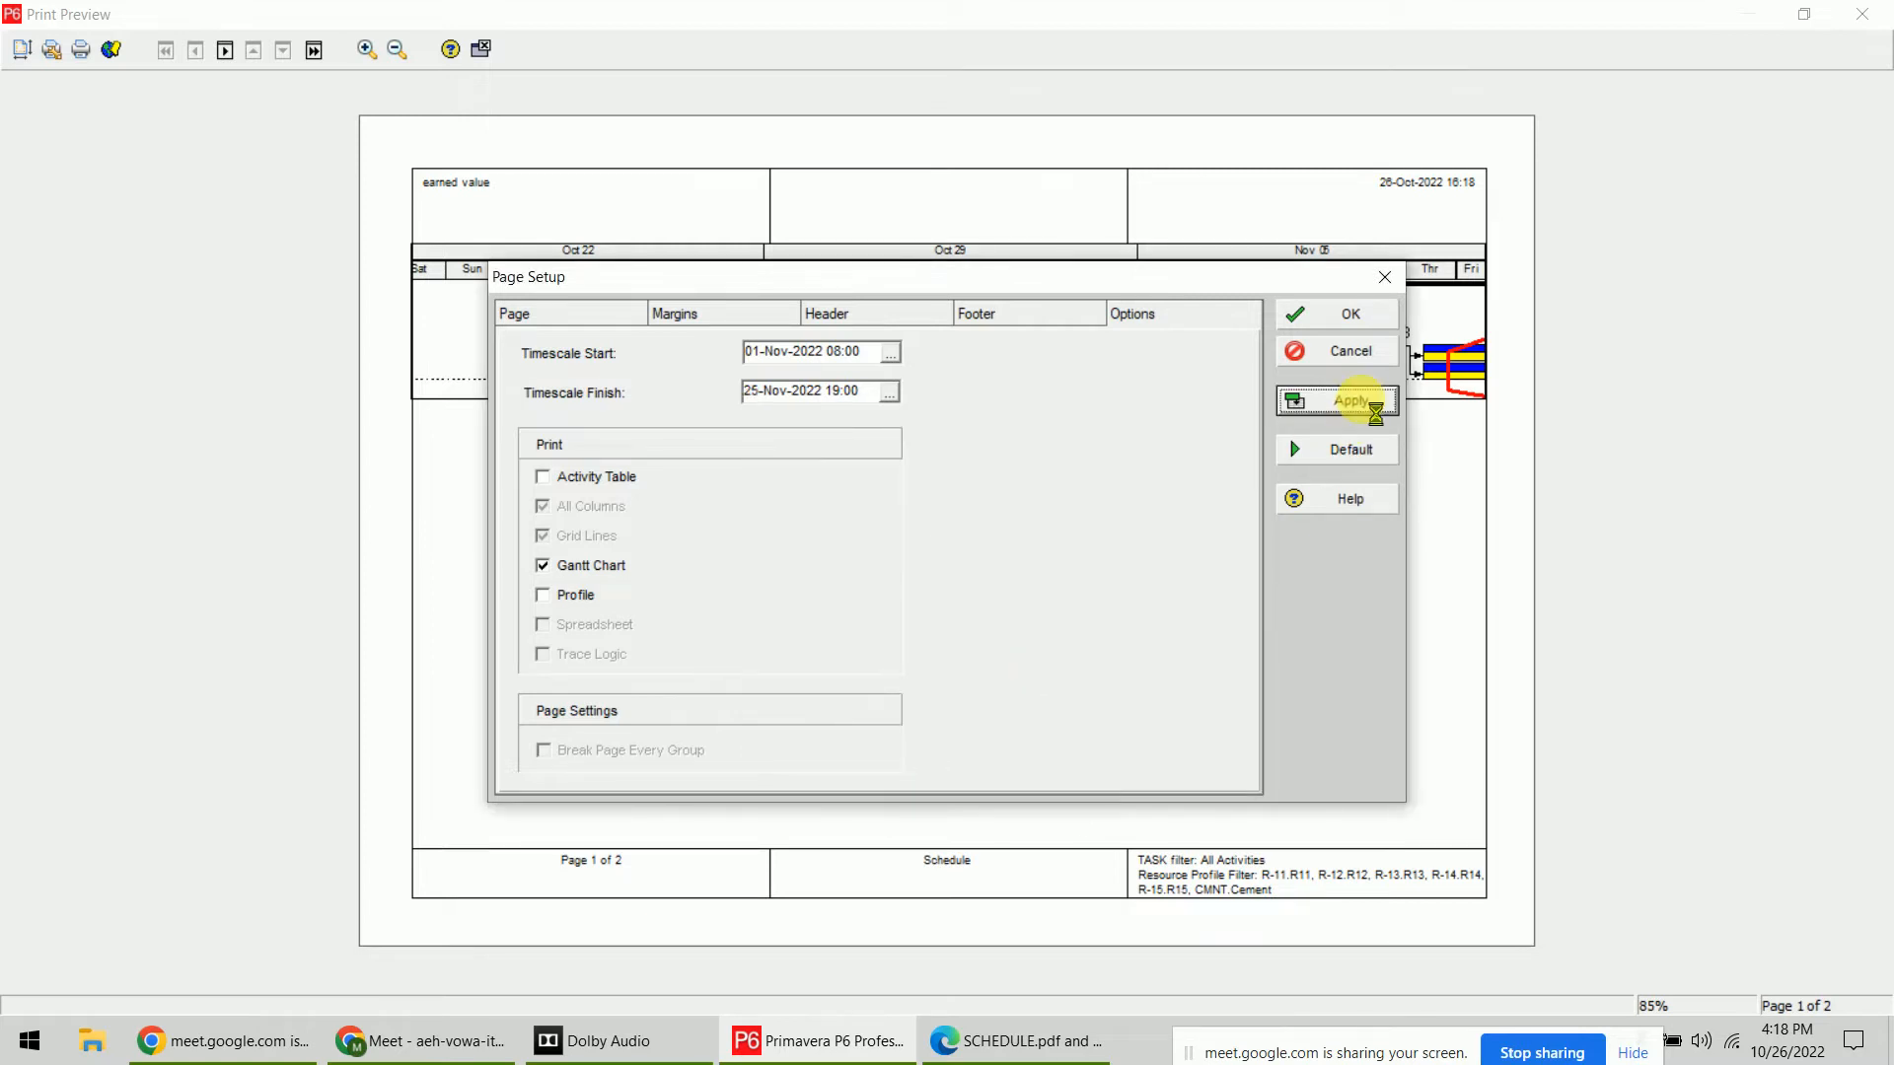
left_click(1326, 309)
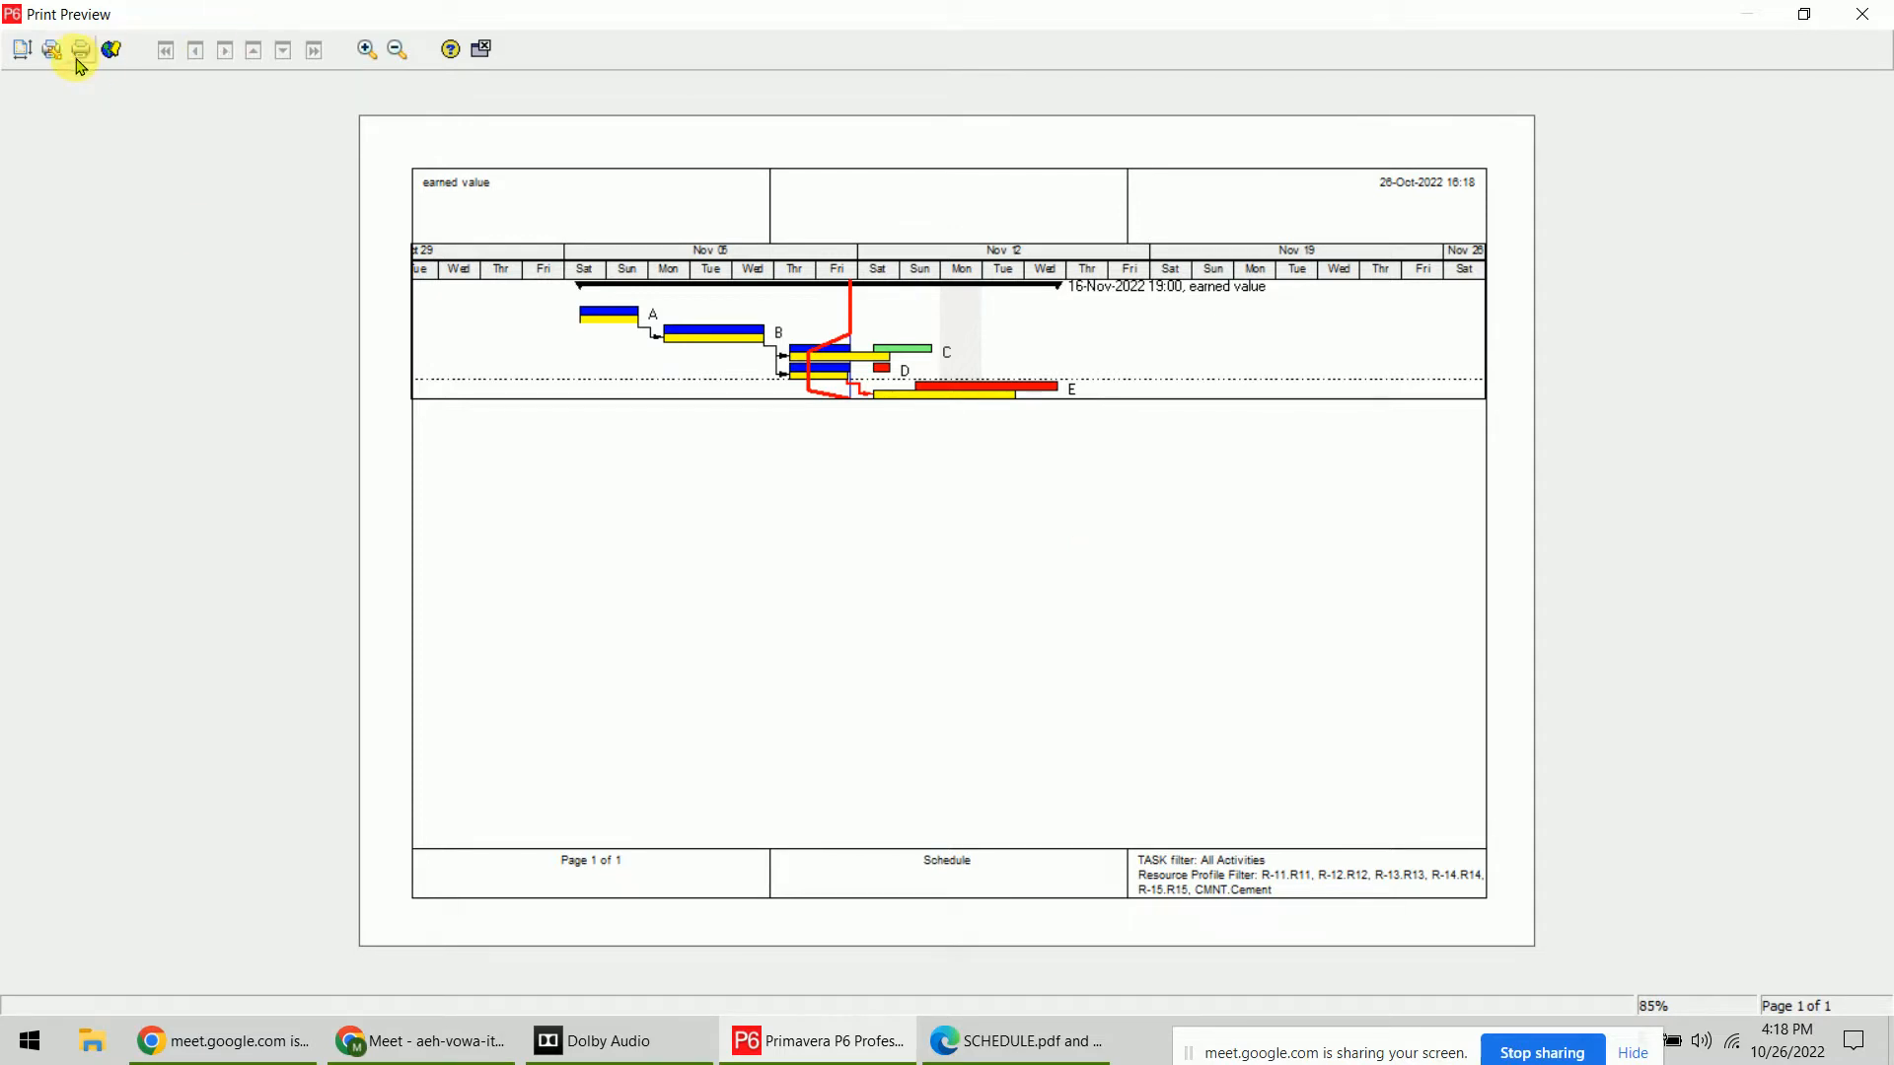
Print the Gantt chart to a PDF document named GANNT on the Desktop
left_click(1055, 591)
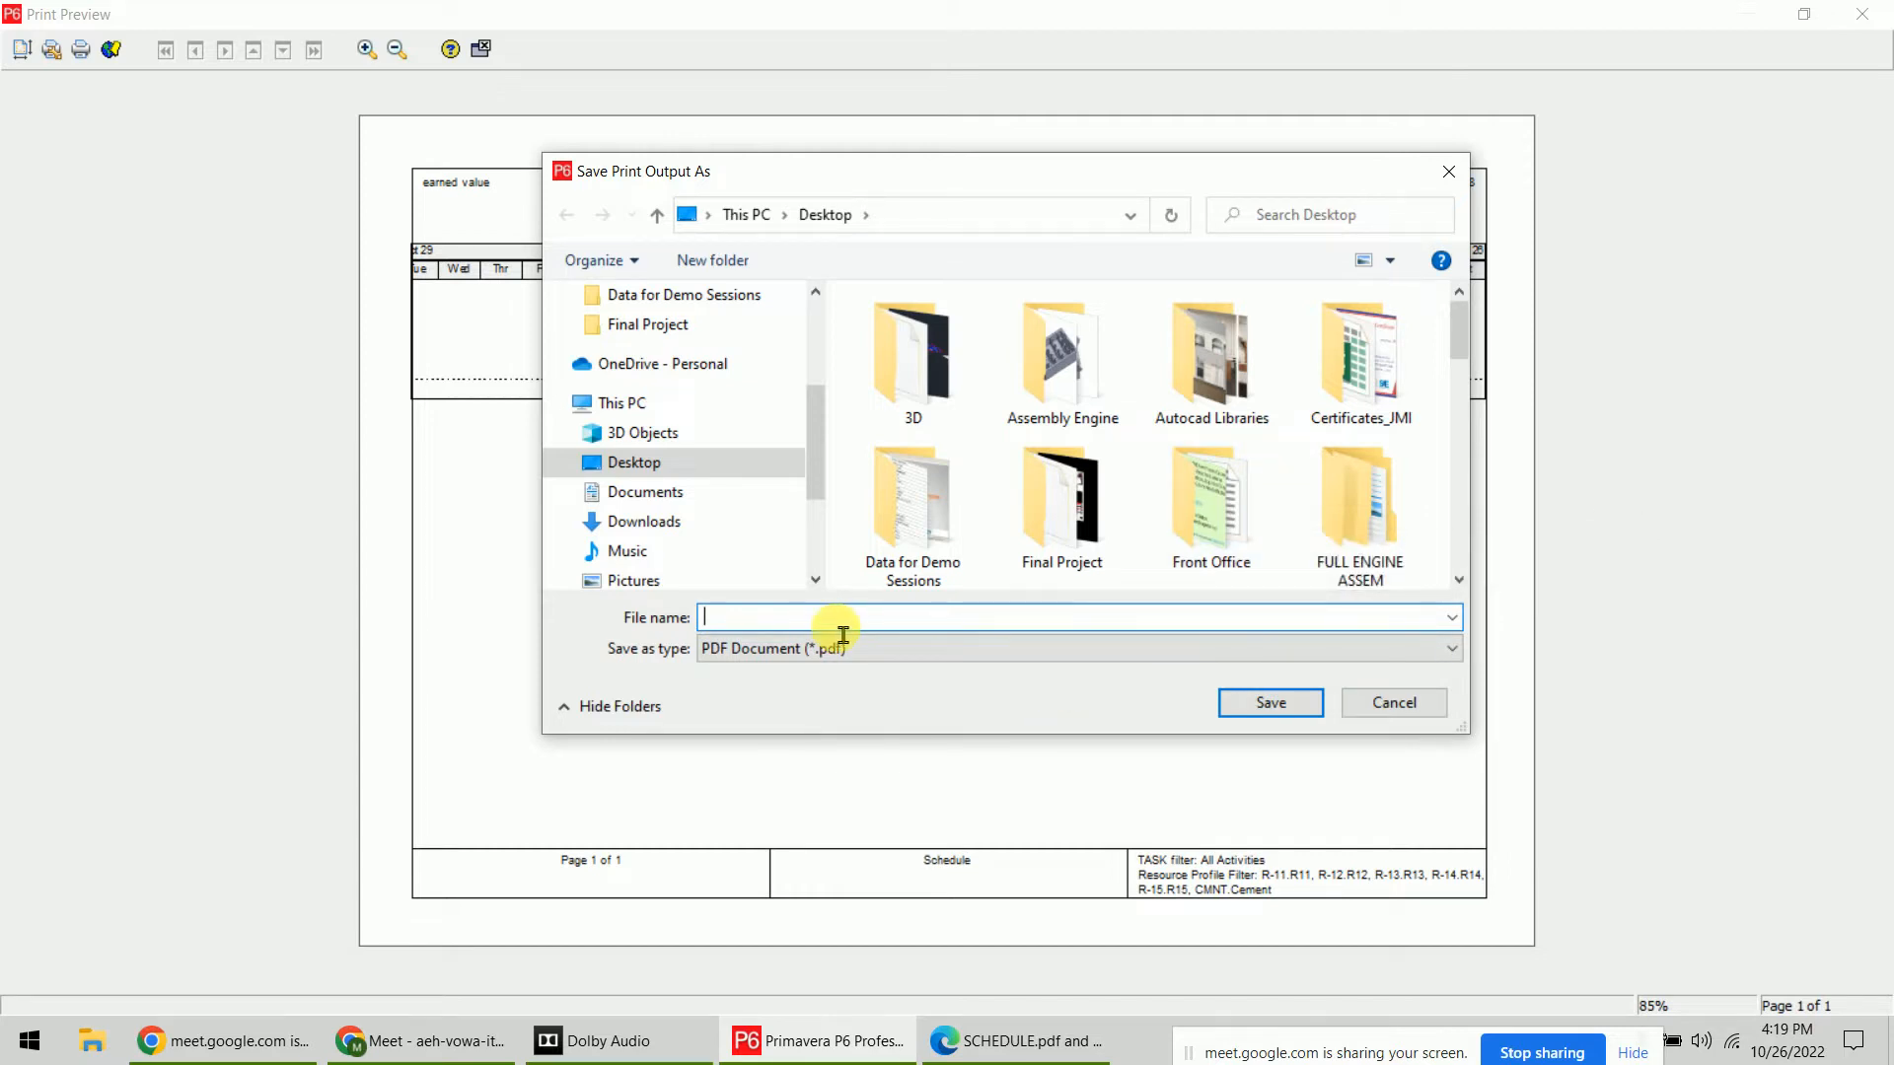
type("GAN")
key("Return")
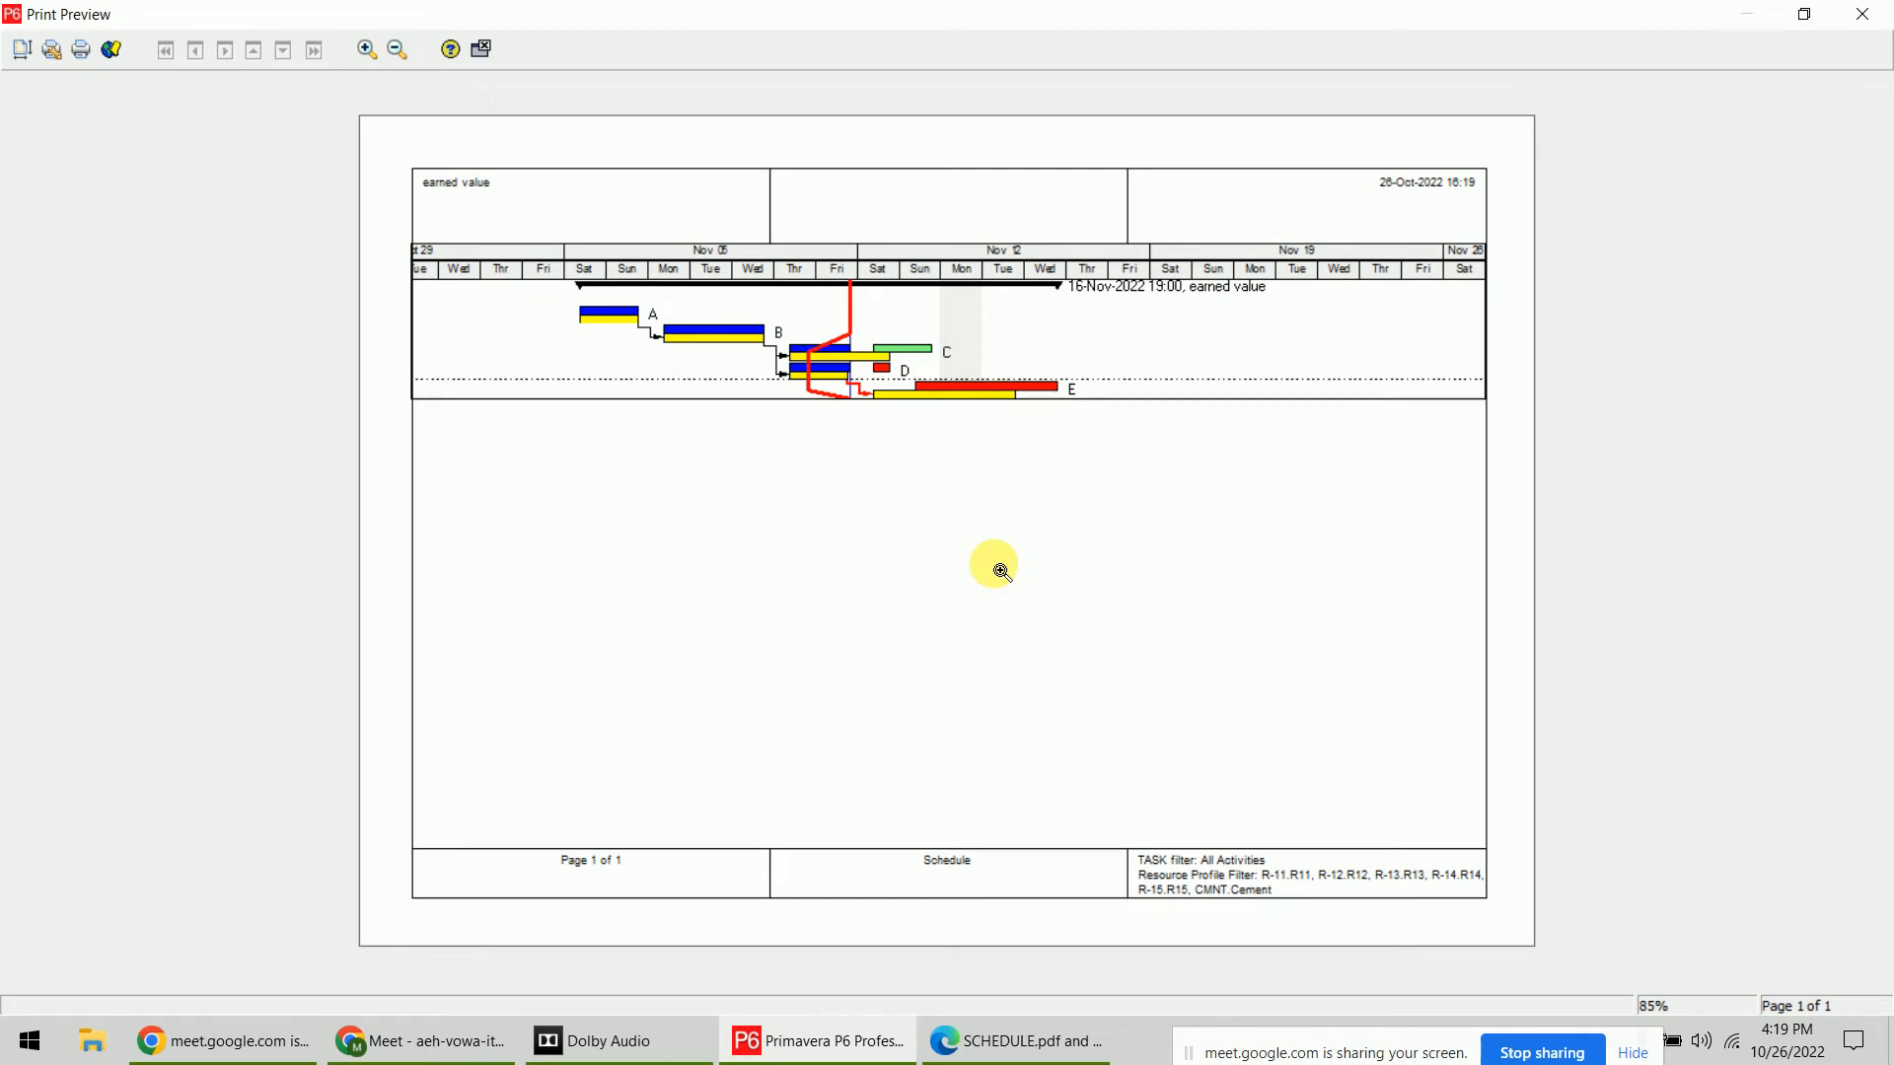
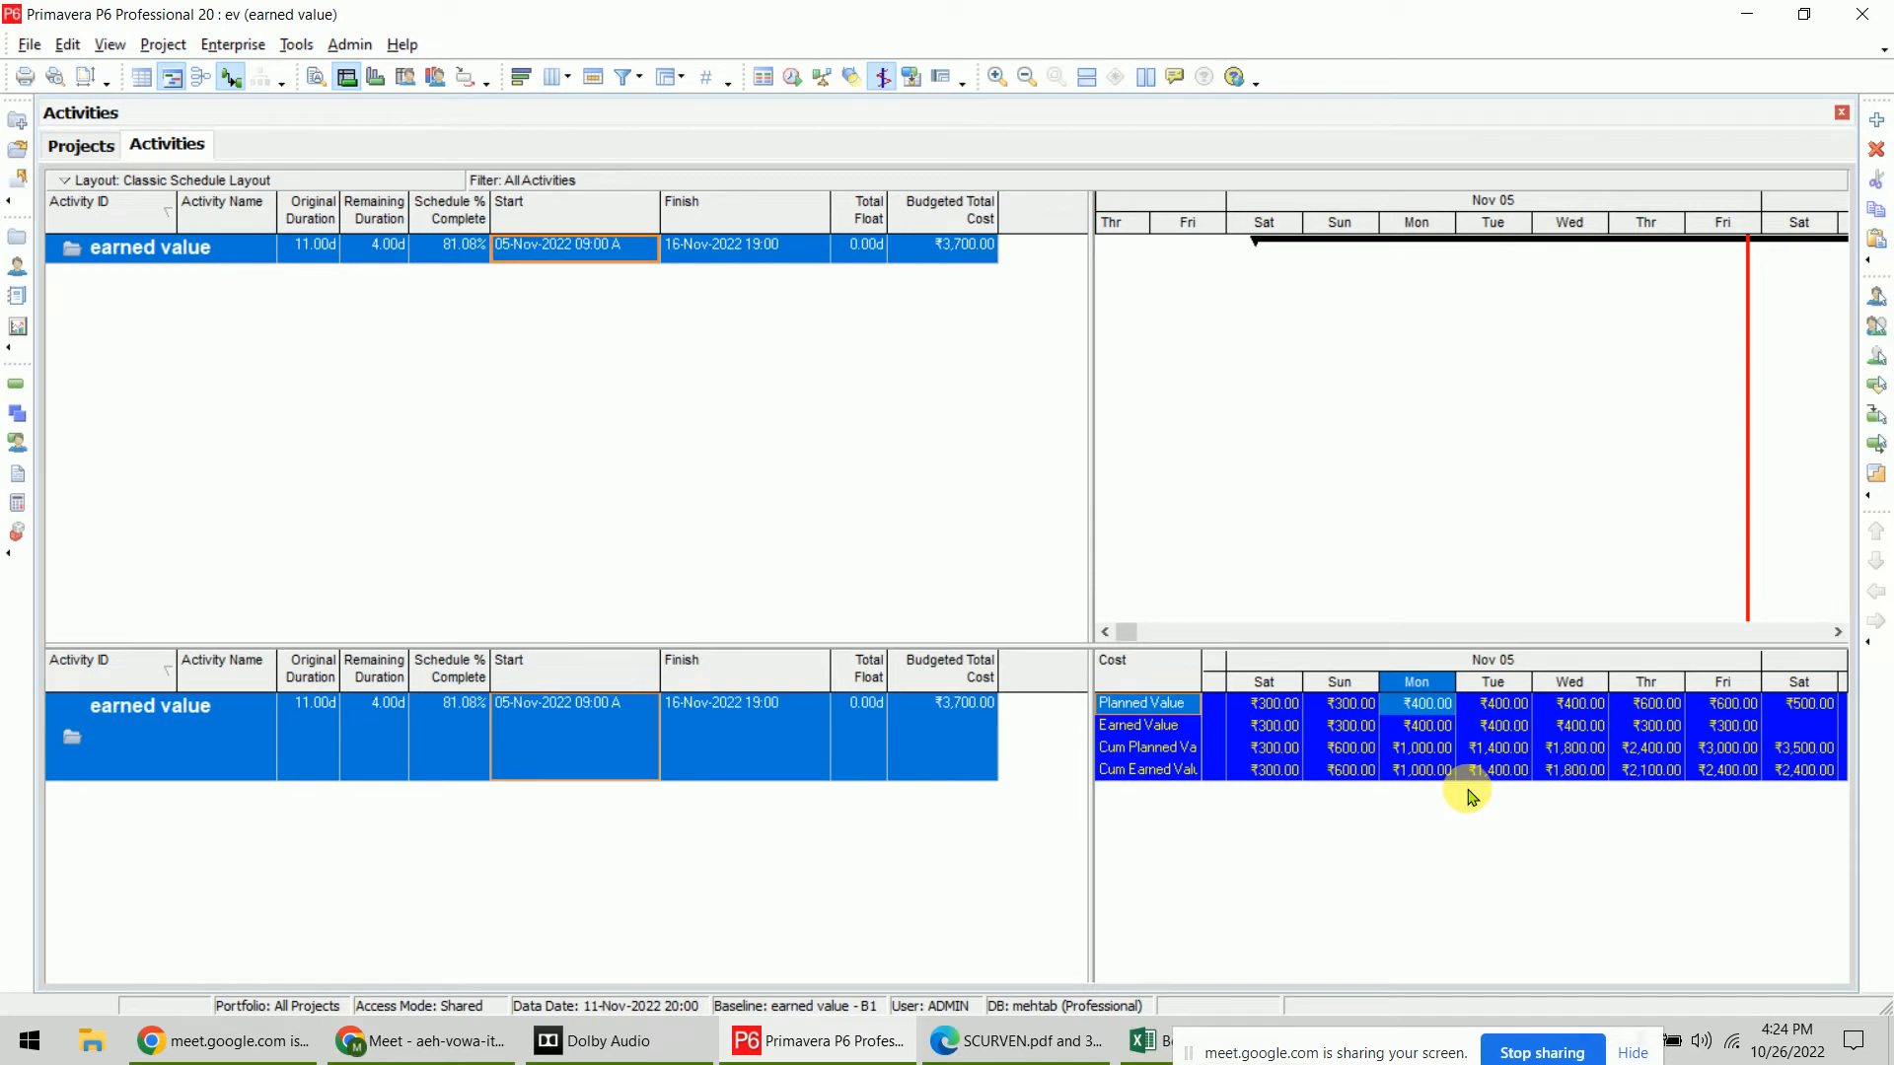
Hide the currency symbol for monetary values in Primavera P6's currency preferences
left_click(1141, 1040)
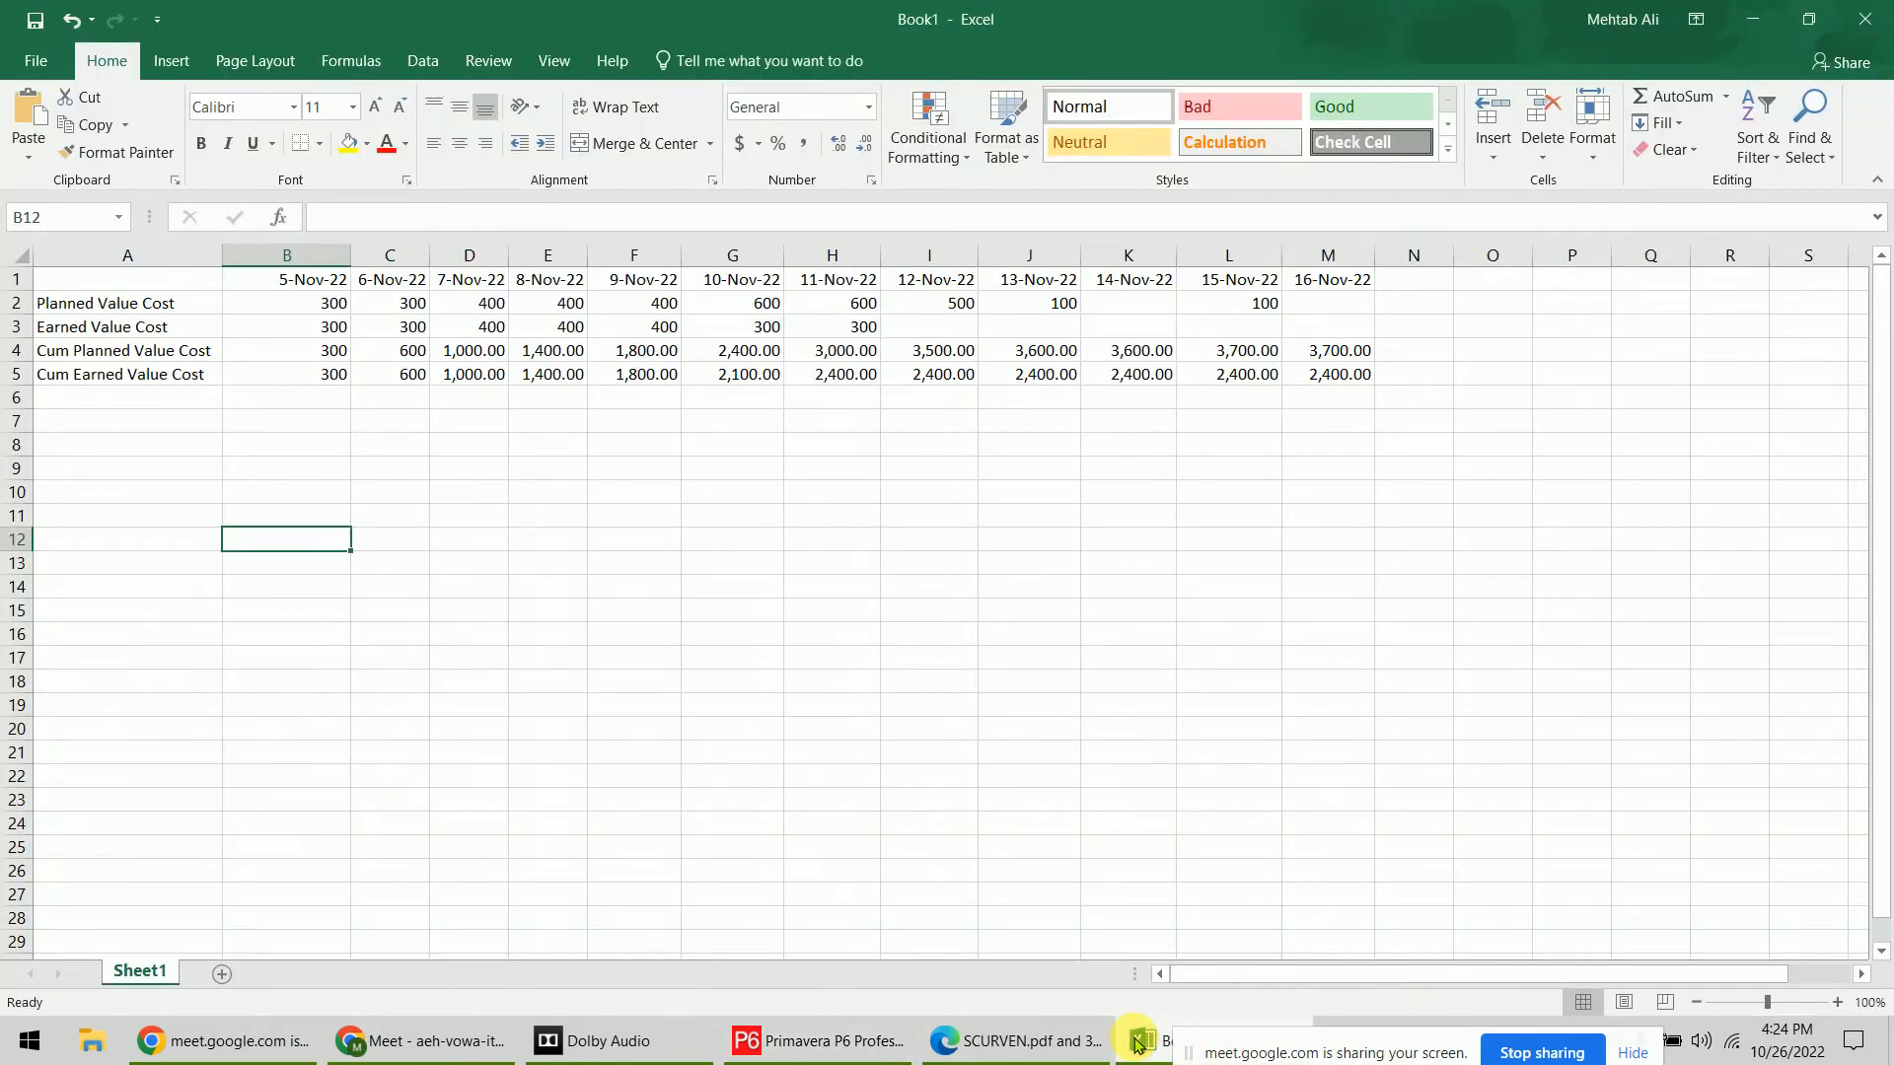
left_click(817, 1040)
left_click(67, 45)
left_click(116, 72)
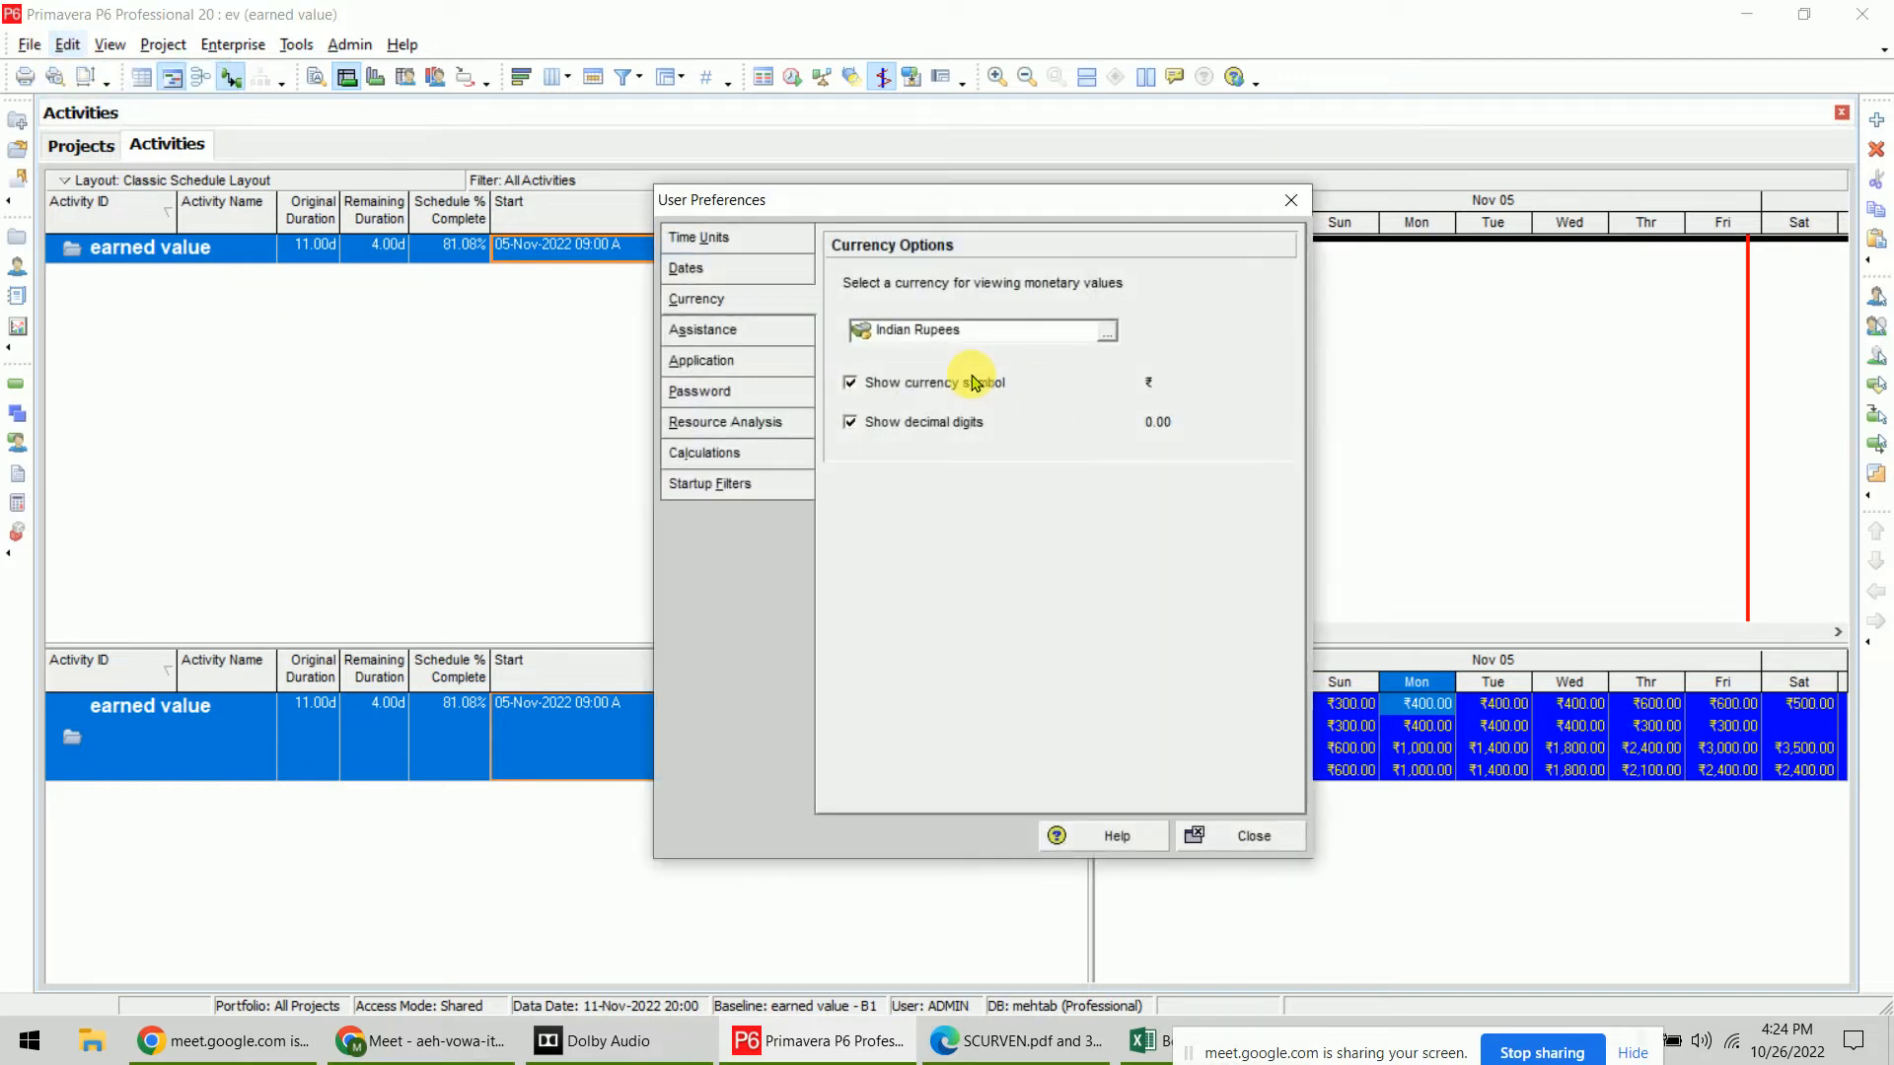
left_click(1101, 835)
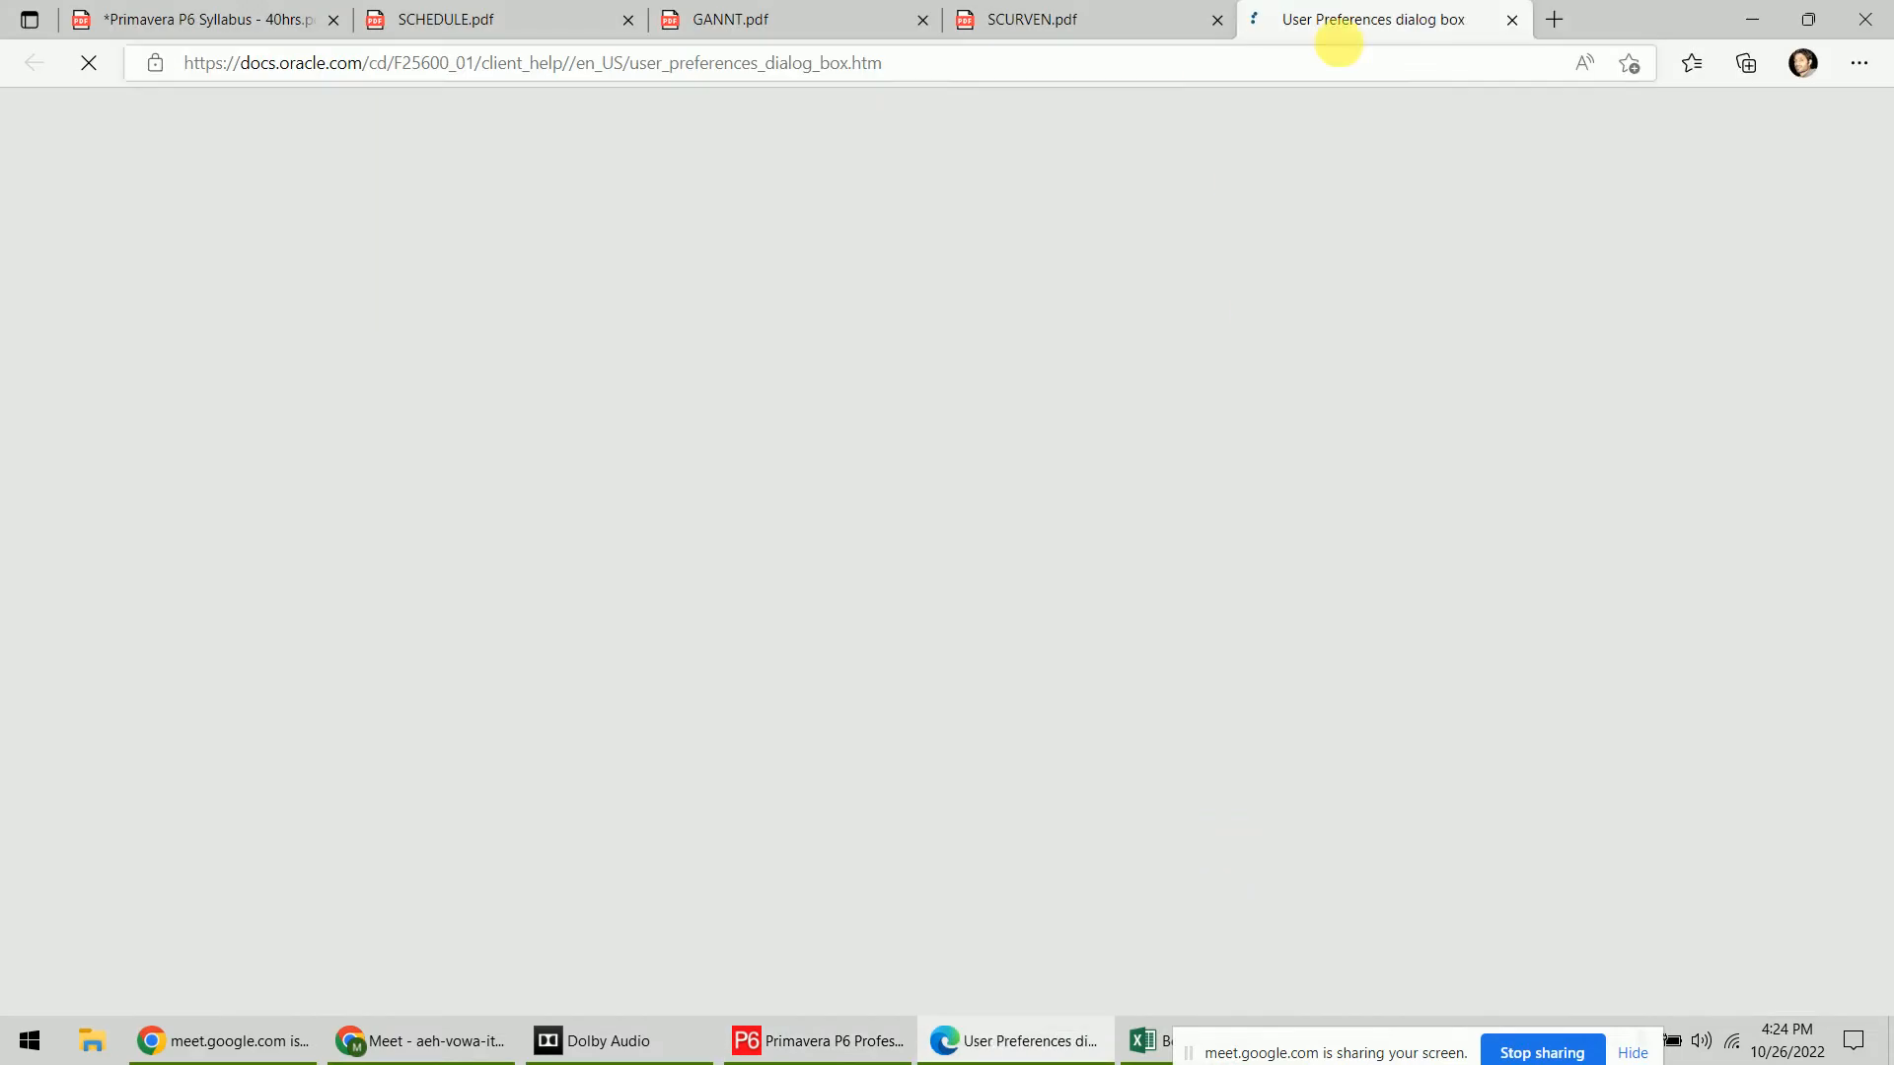
left_click(1512, 19)
left_click(833, 1044)
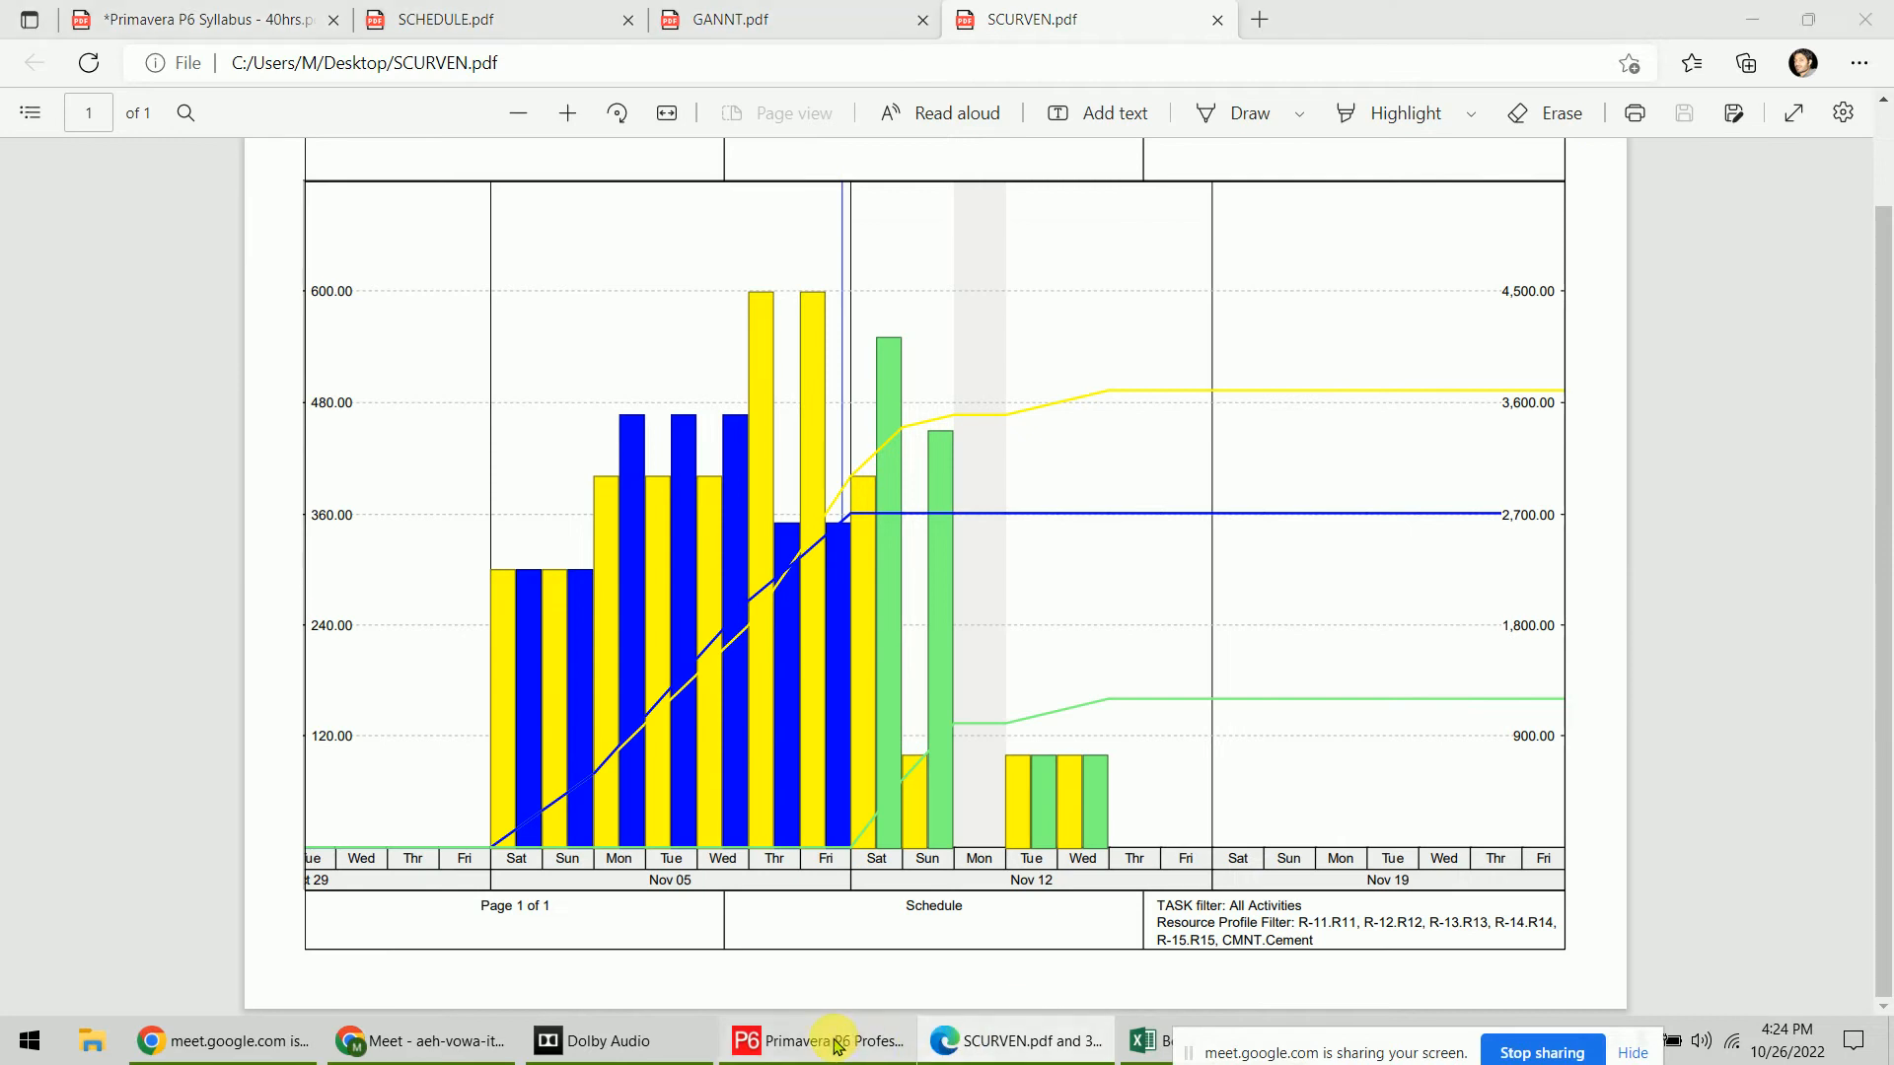
left_click(1224, 834)
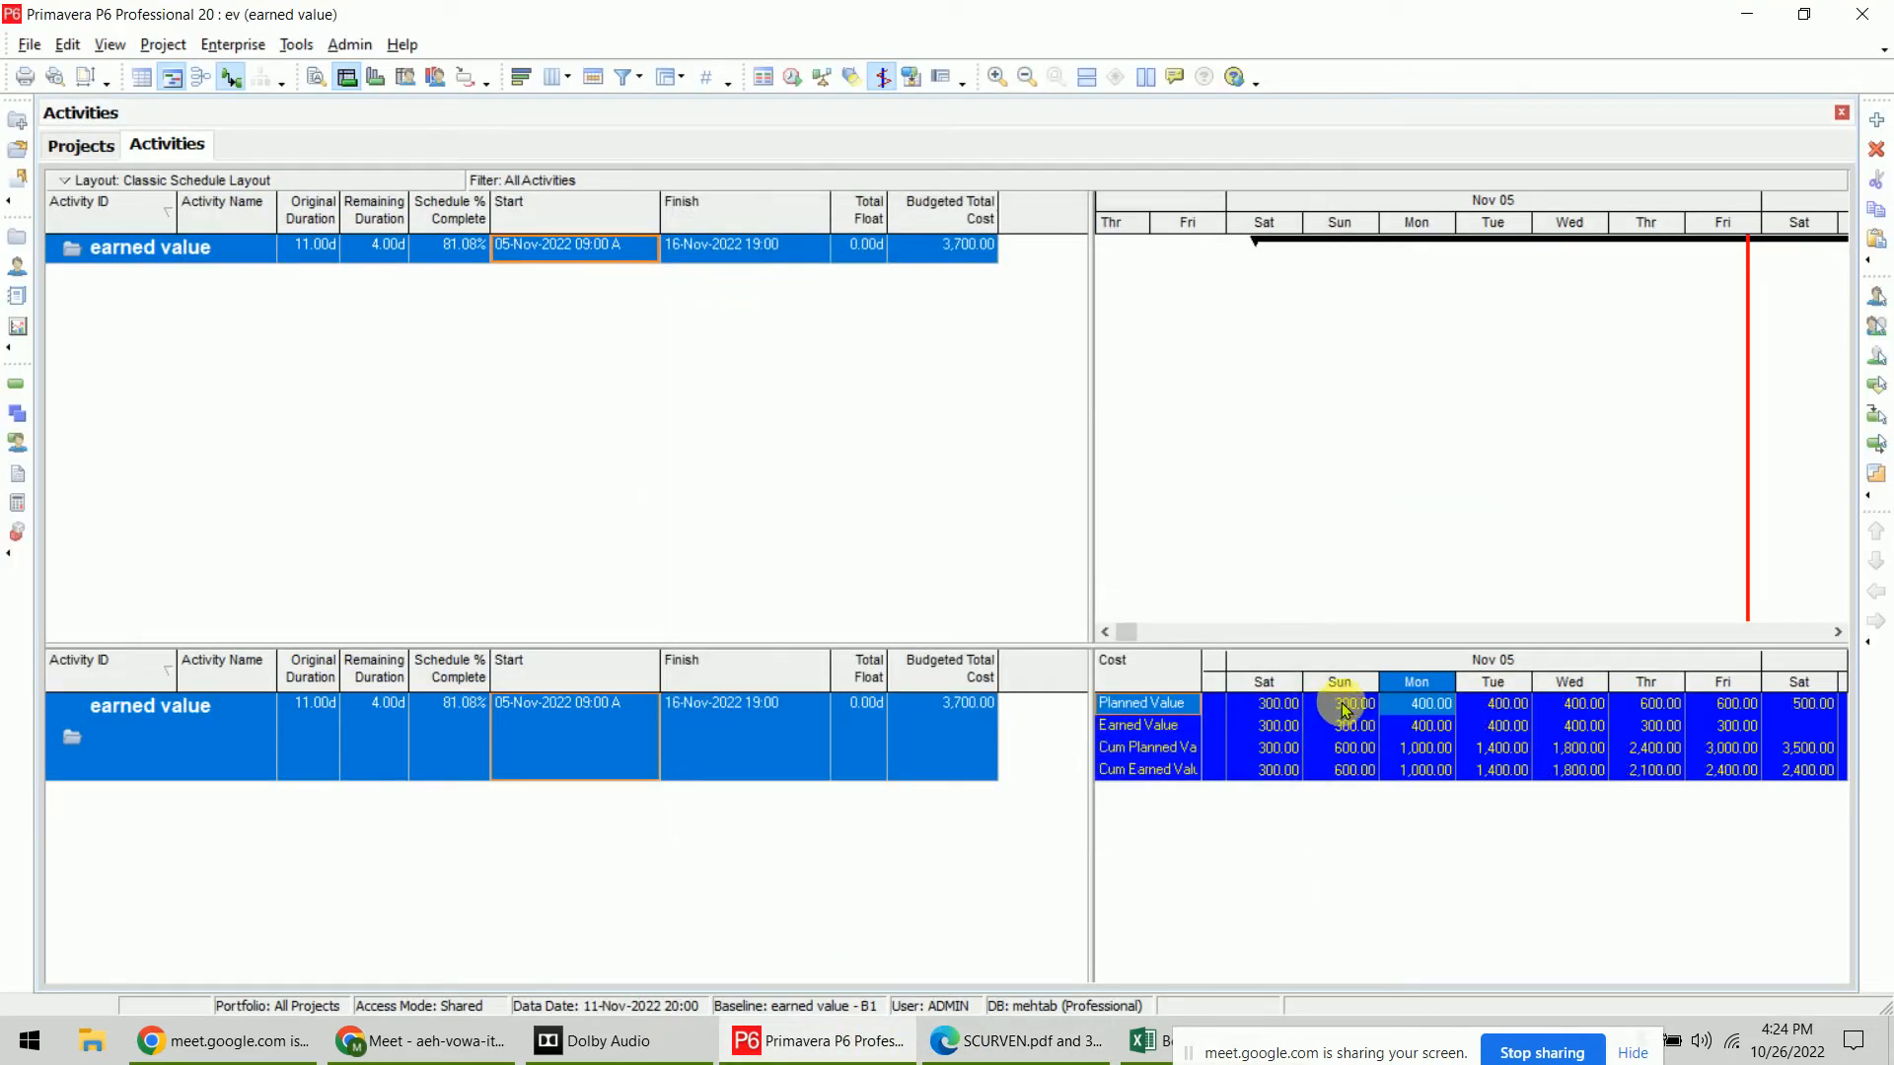
In Excel, insert a combo chart of A1:M5 with columns for the daily costs and secondary-axis lines for the cumulative costs
left_click(1195, 1036)
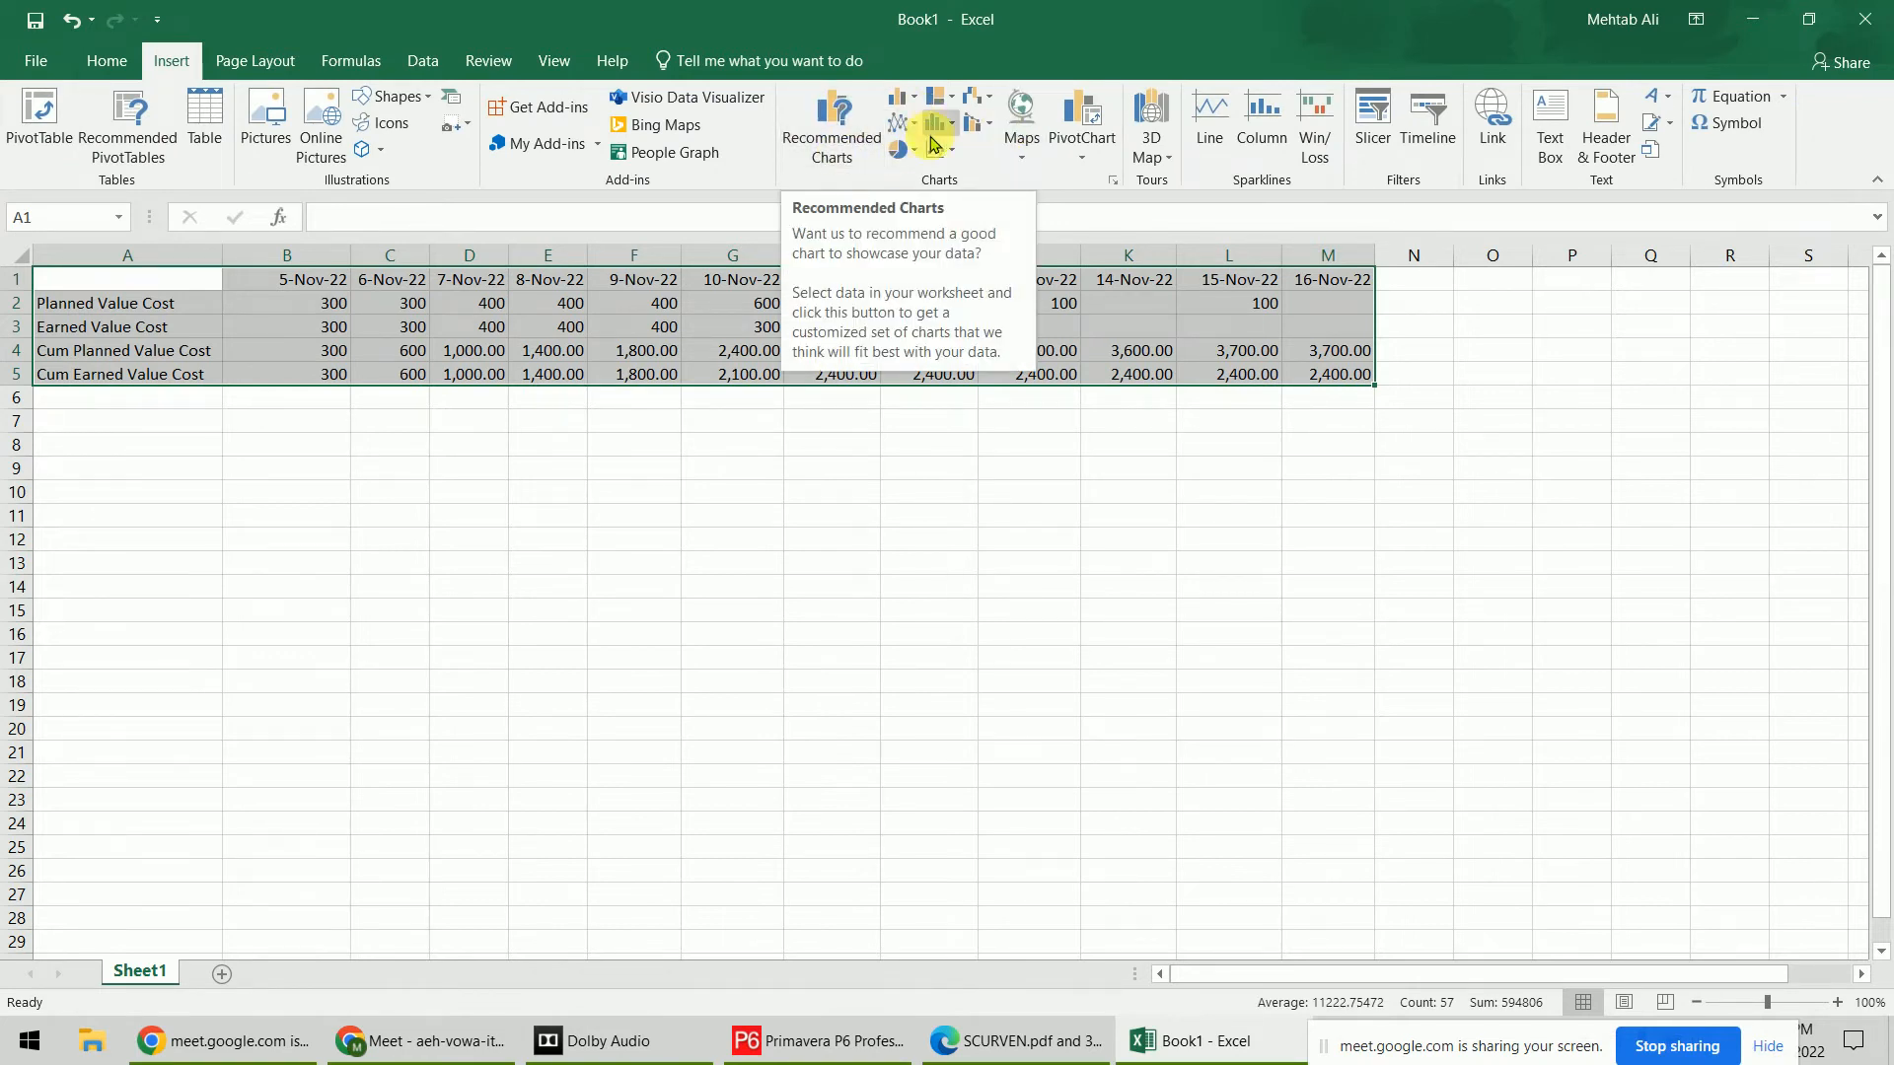
left_click(836, 156)
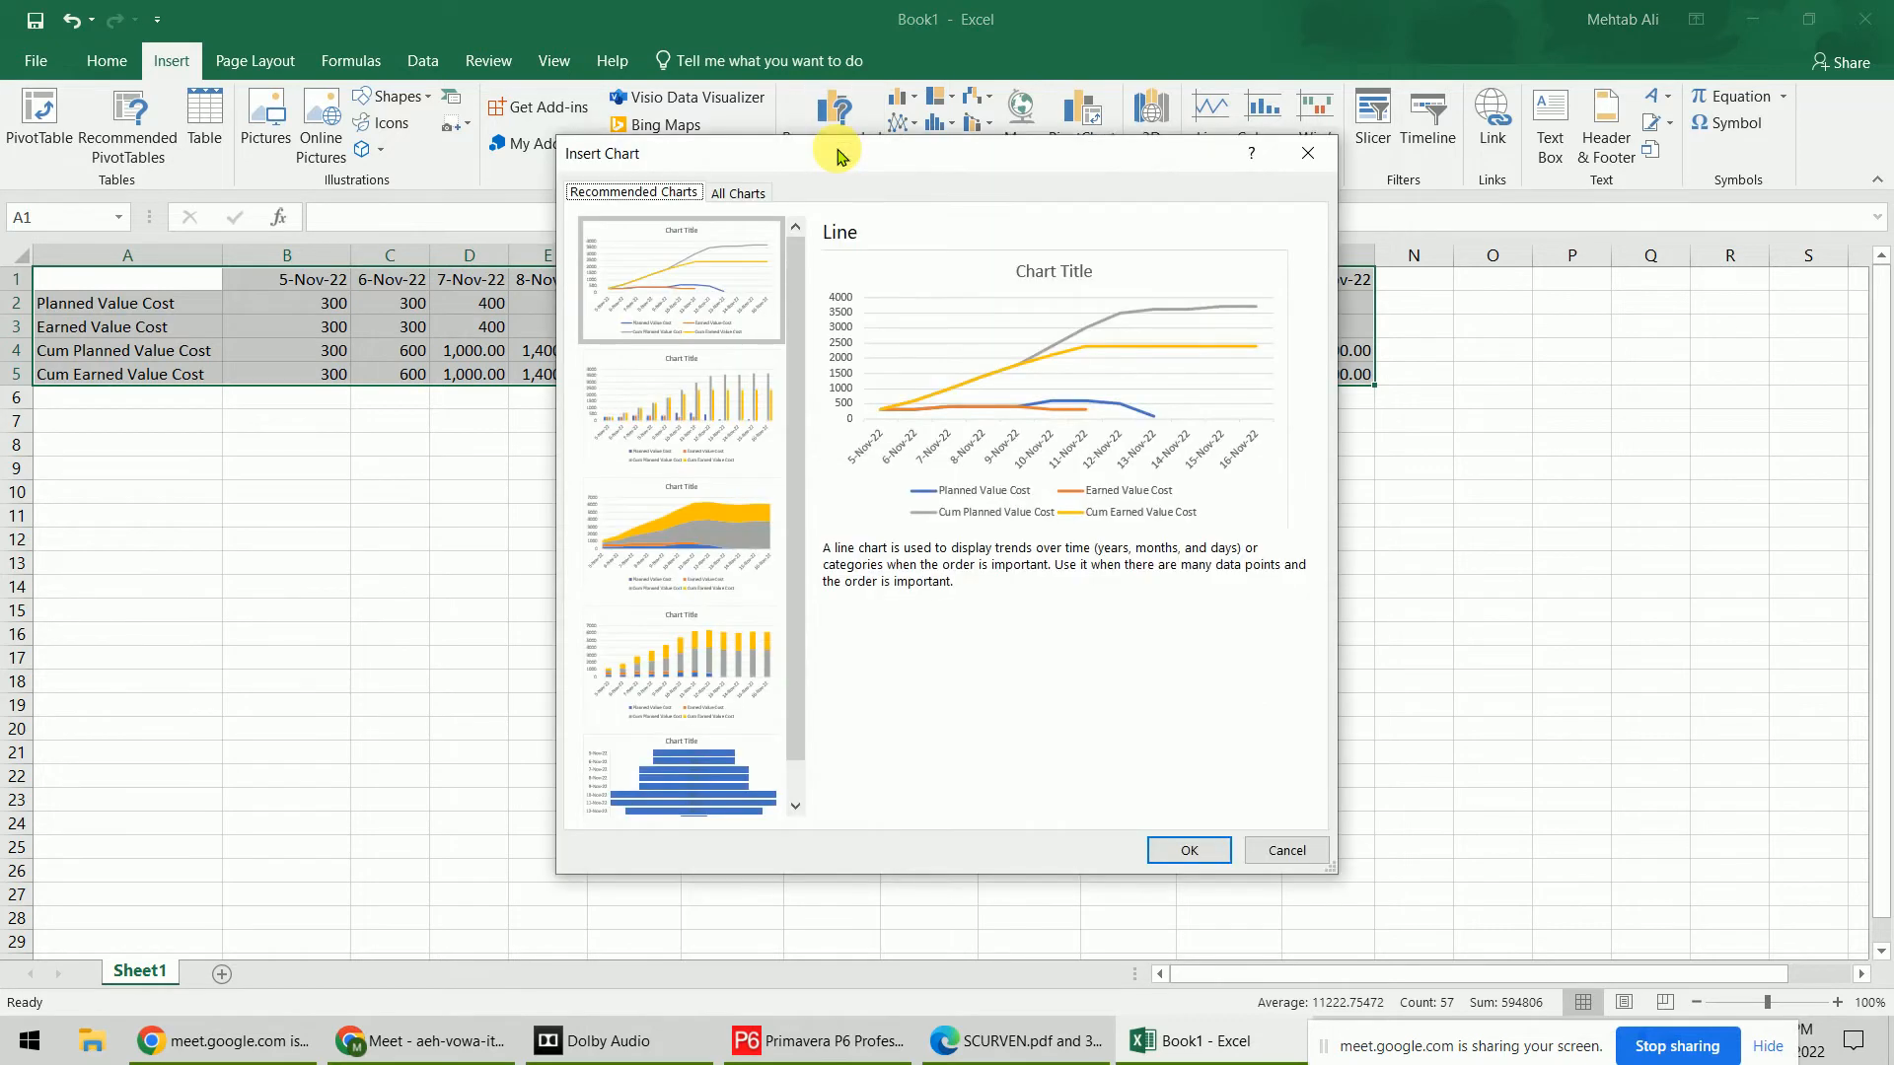
left_click(738, 193)
left_click_drag(774, 163, 996, 211)
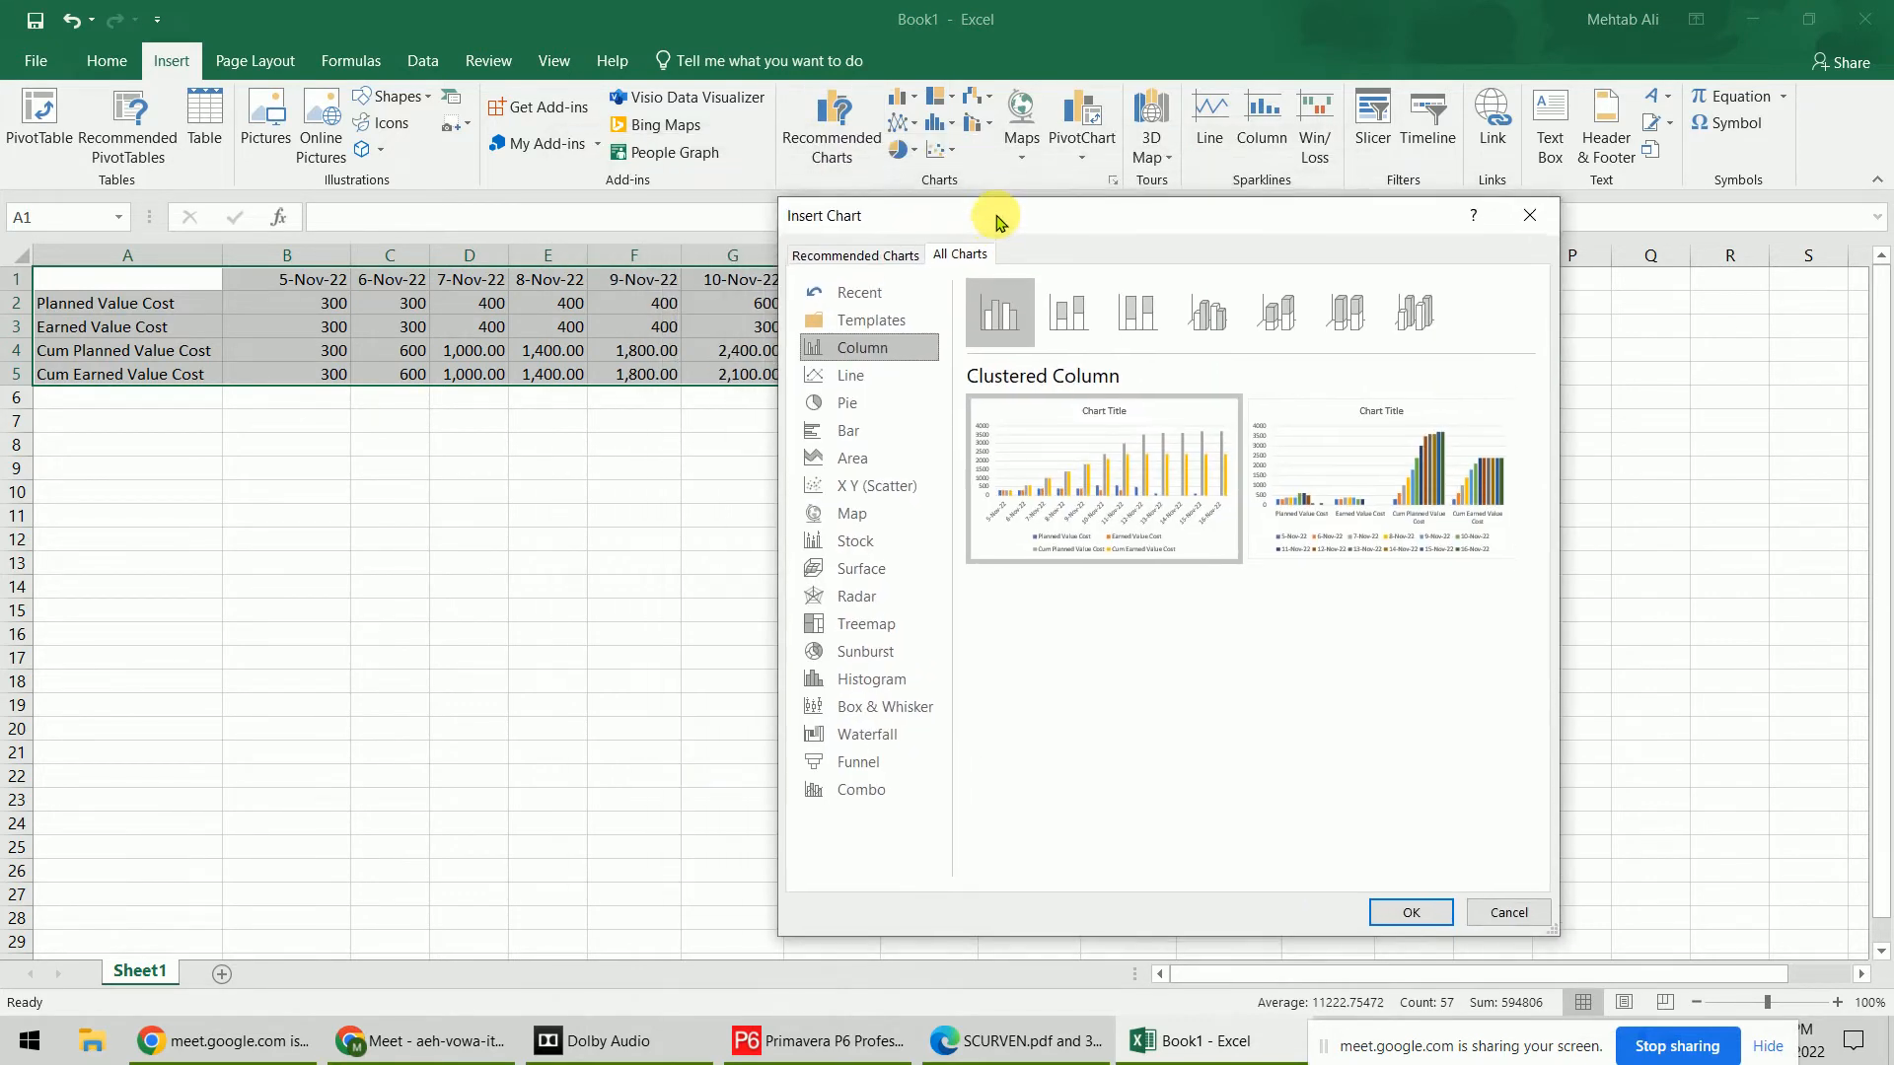
left_click_drag(728, 530, 1352, 478)
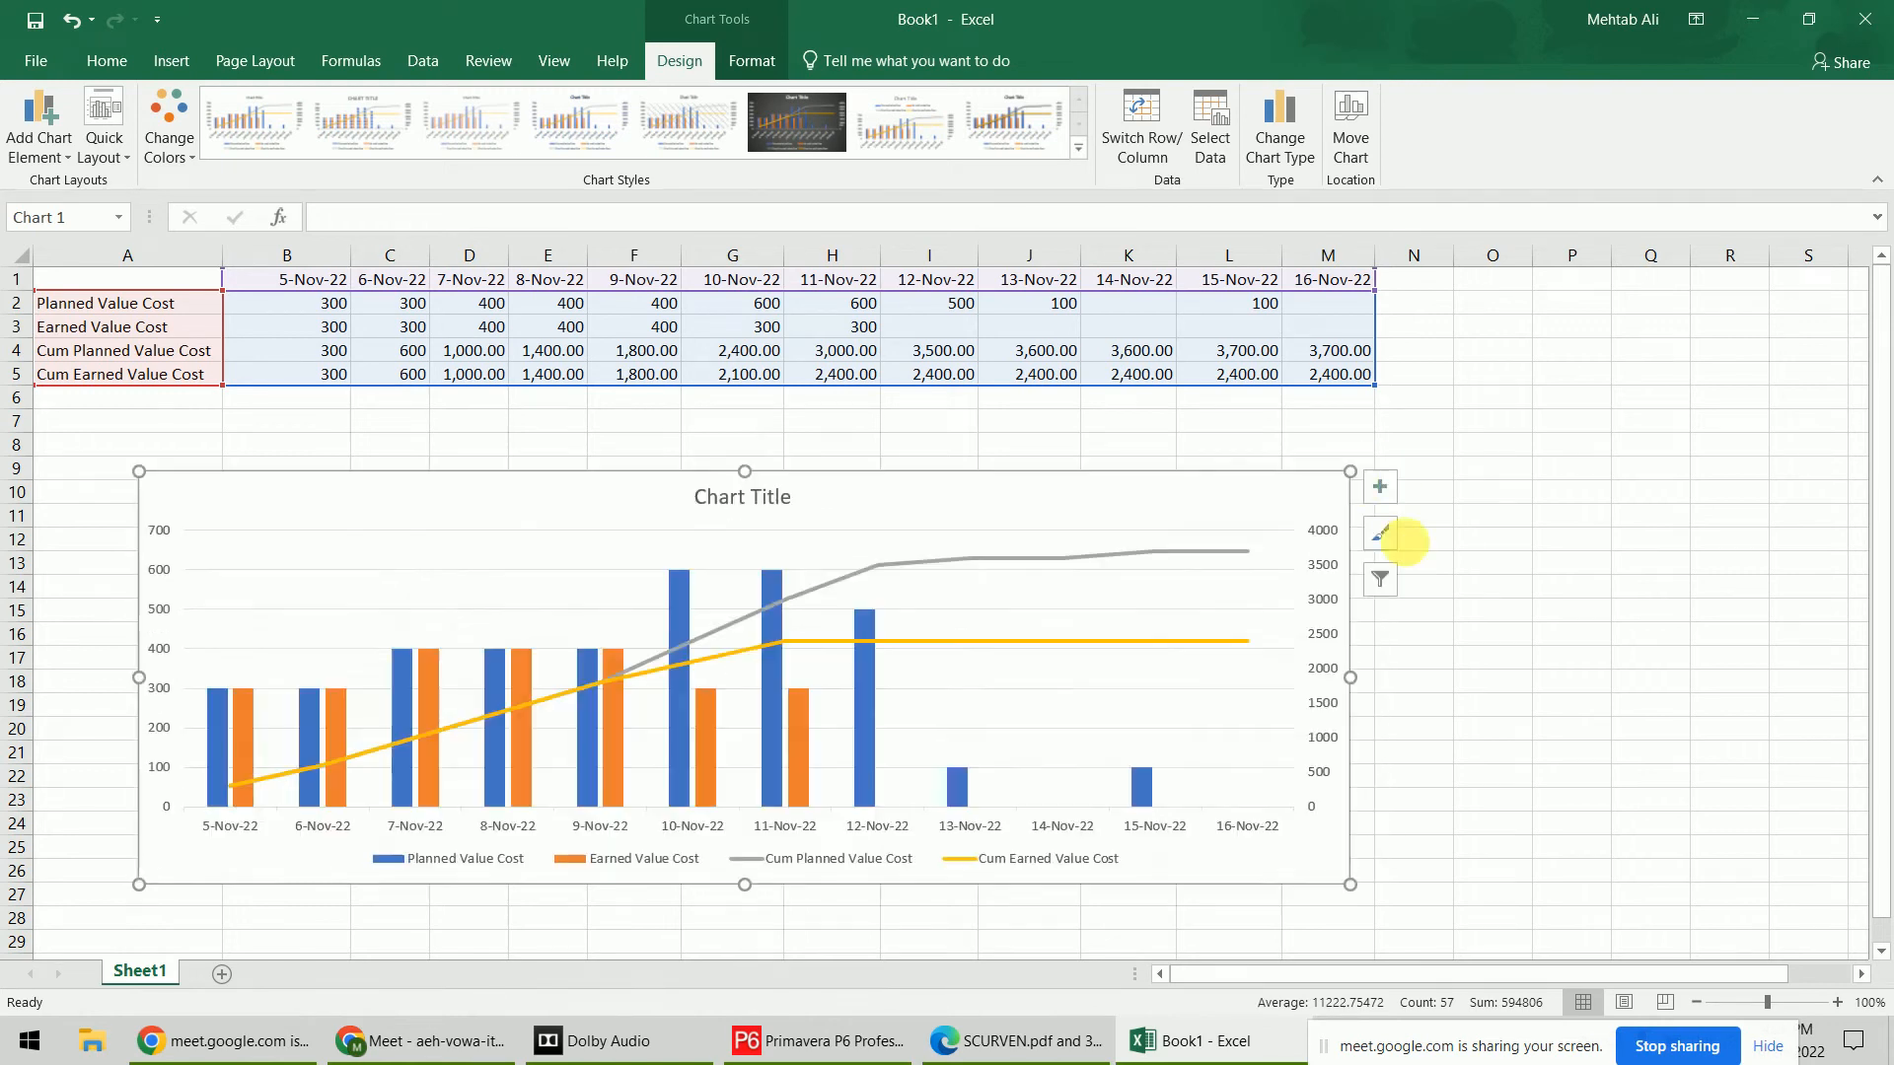
left_click(1645, 628)
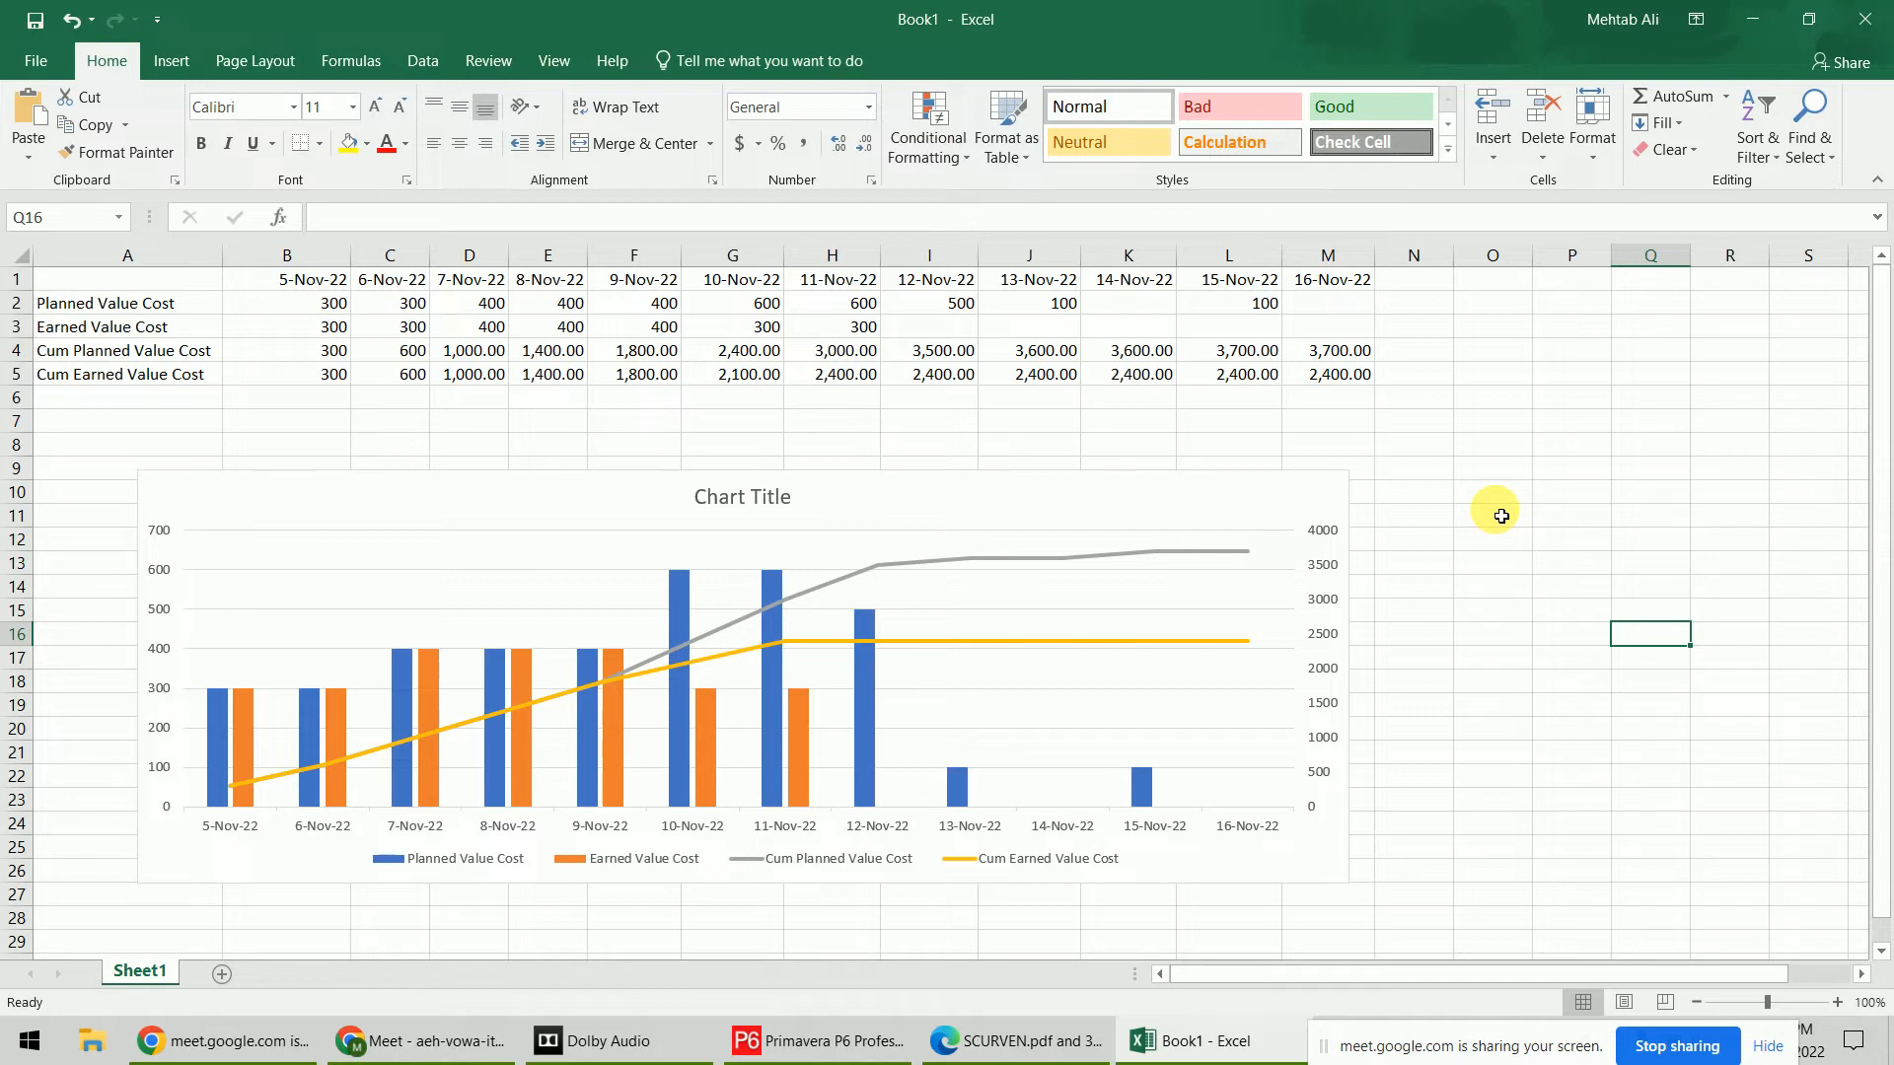
Return to Primavera P6 and change the Group and Sort options to list the individual activities under the earned value project
left_click(1753, 19)
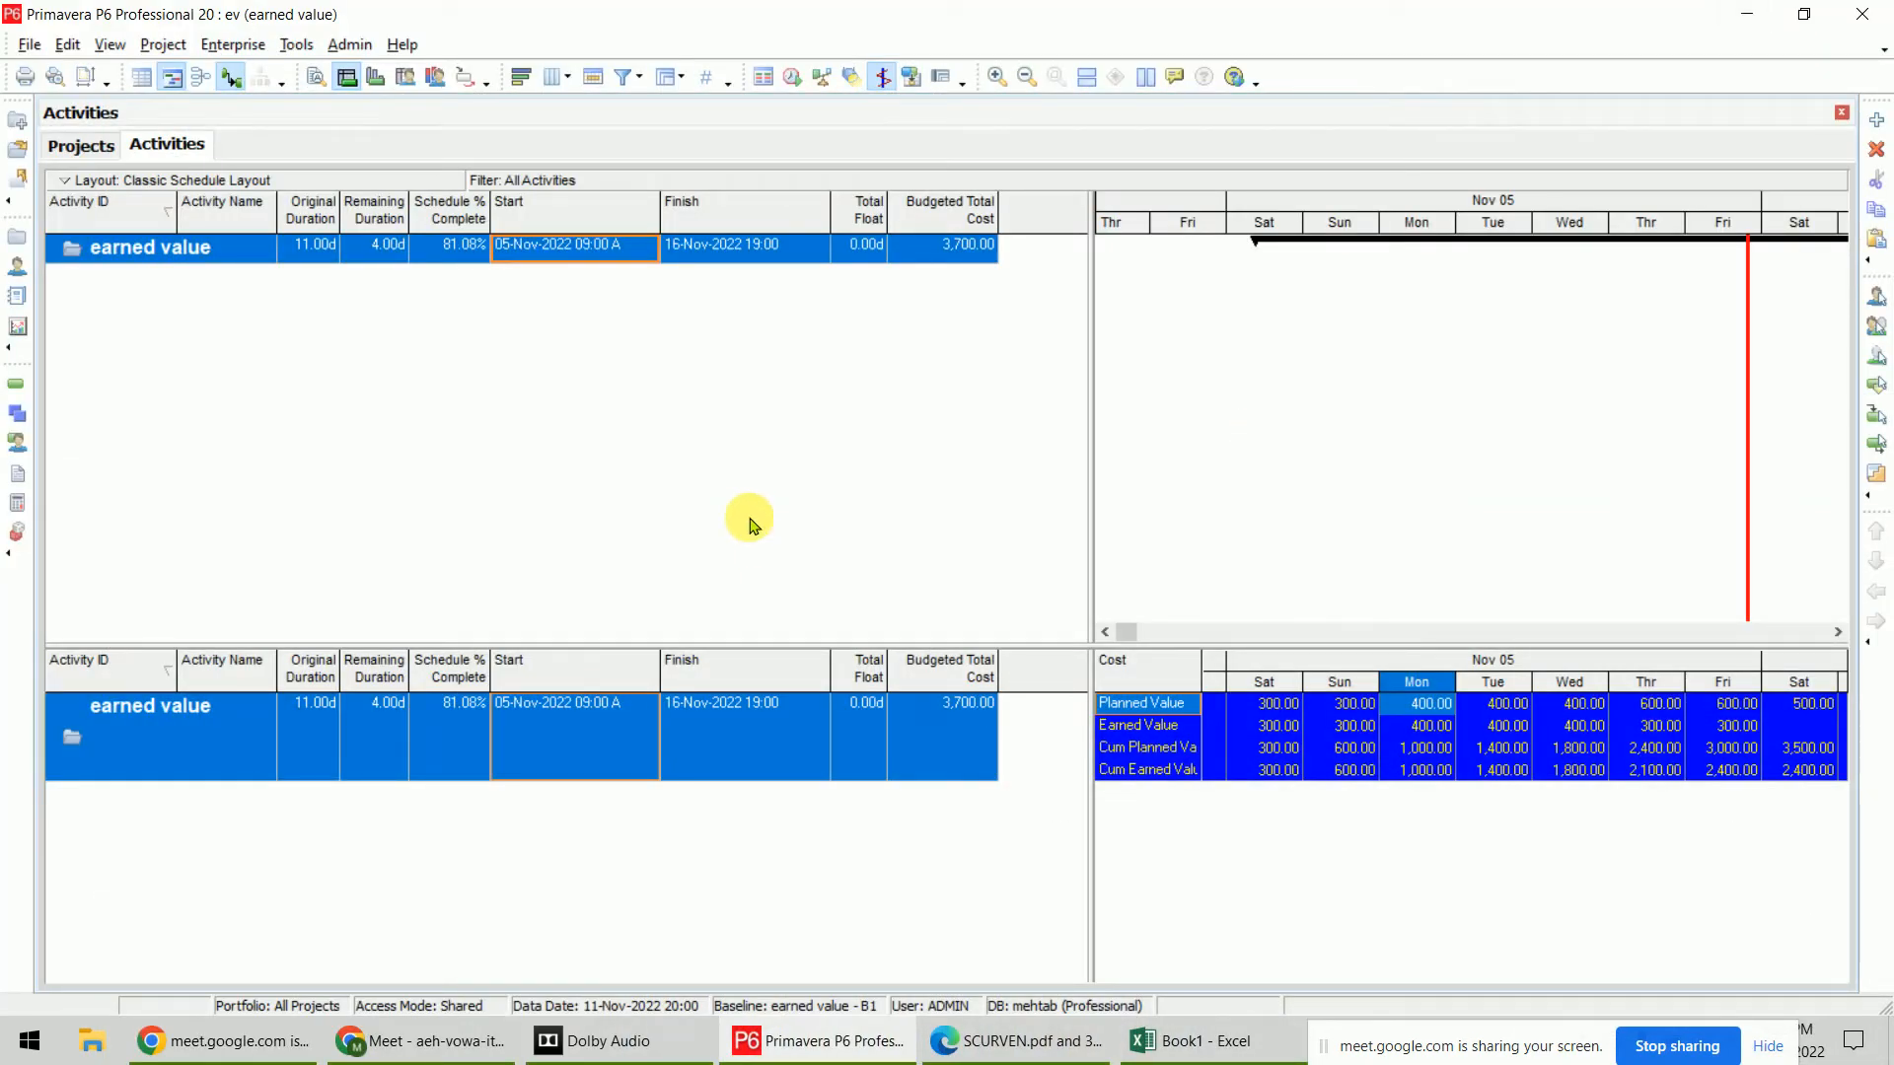
right_click(207, 716)
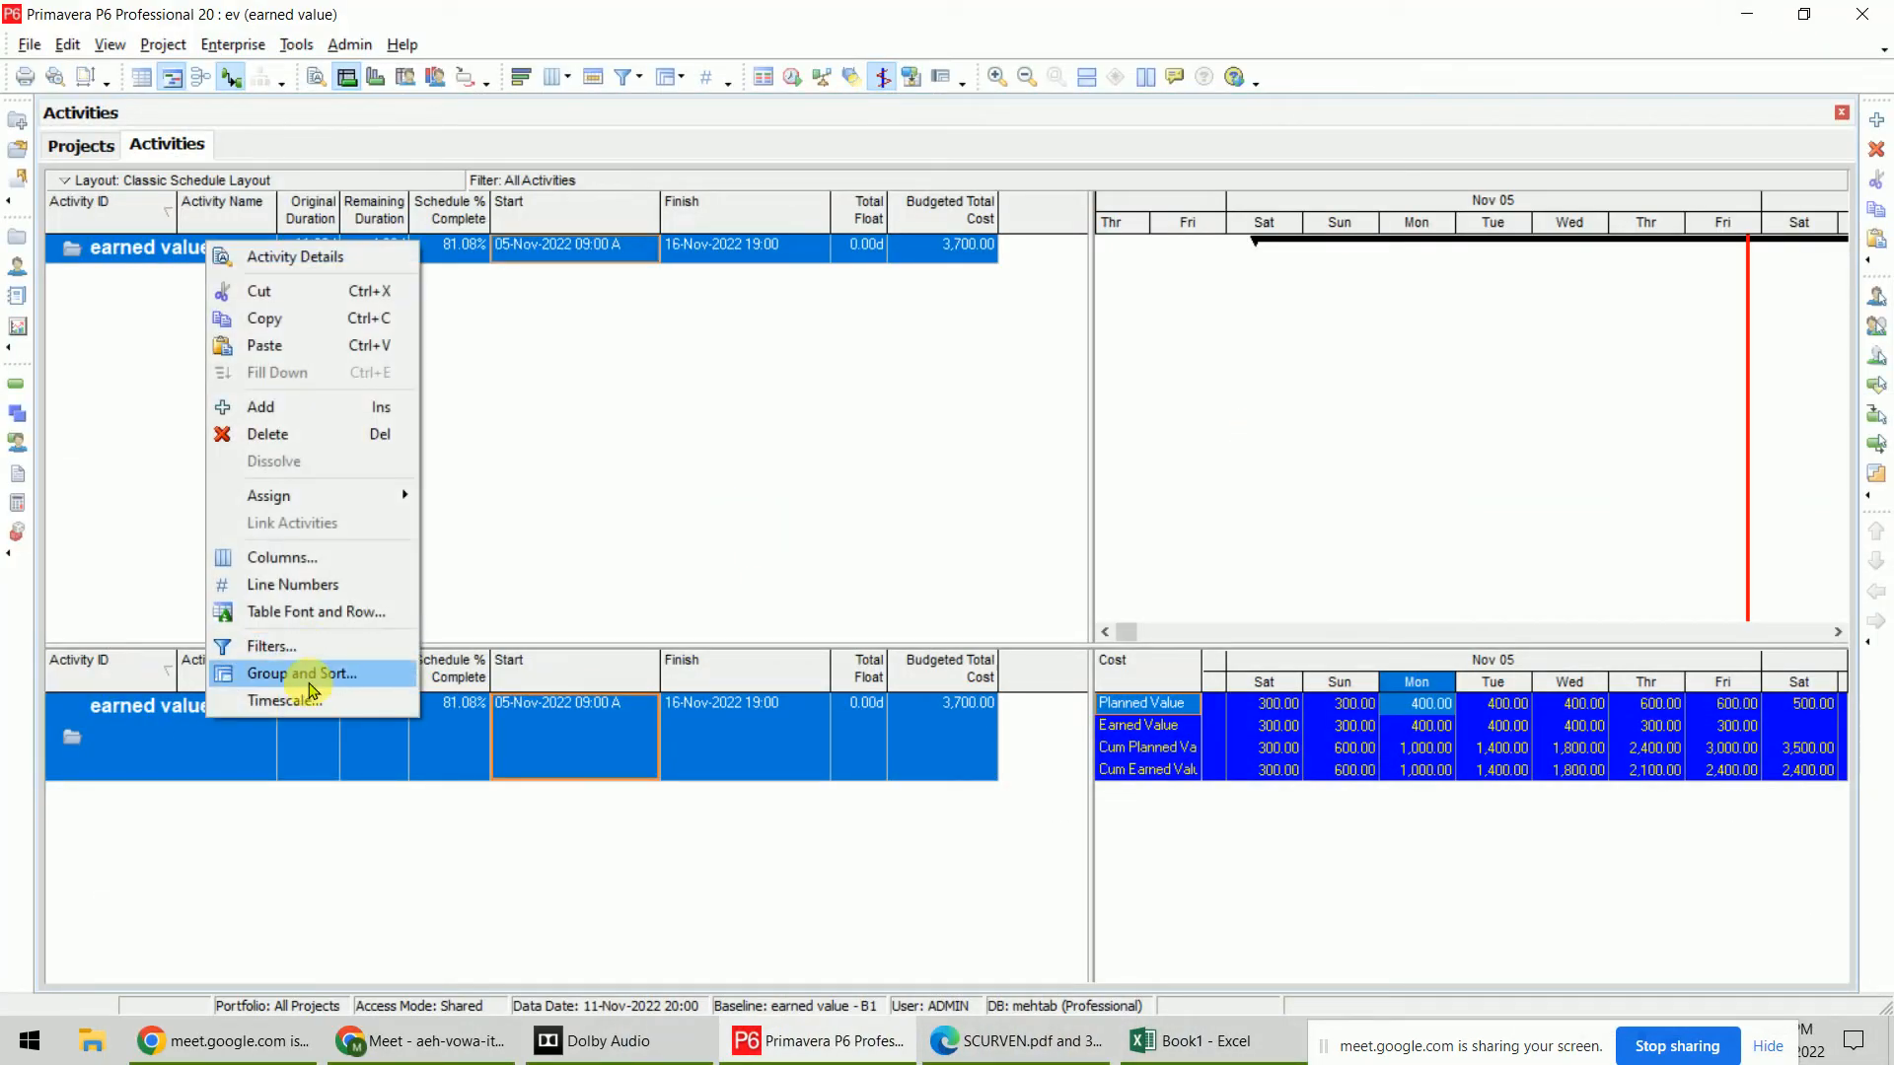
left_click(309, 681)
left_click(642, 382)
left_click(1279, 303)
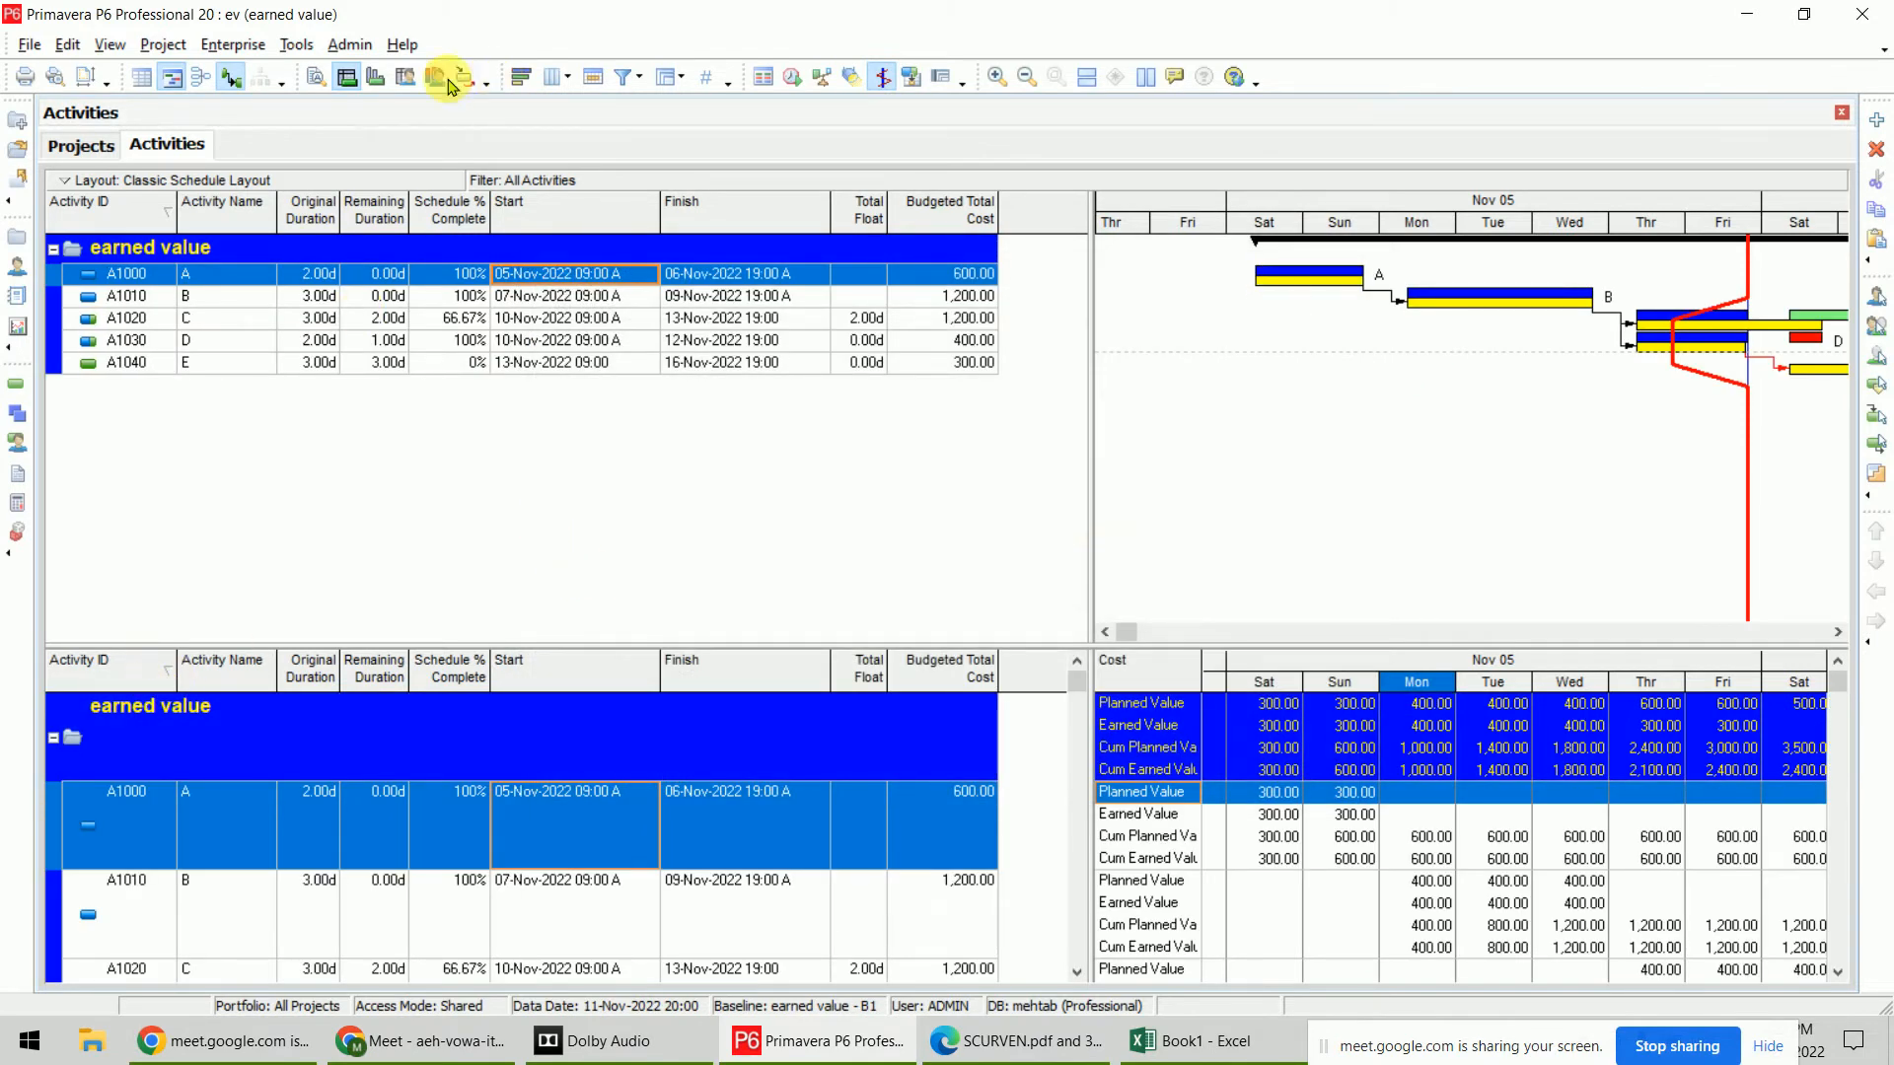
Show the activity details in place of the usage spreadsheet, and compress the Gantt timescale to fit all activity bars
left_click(314, 83)
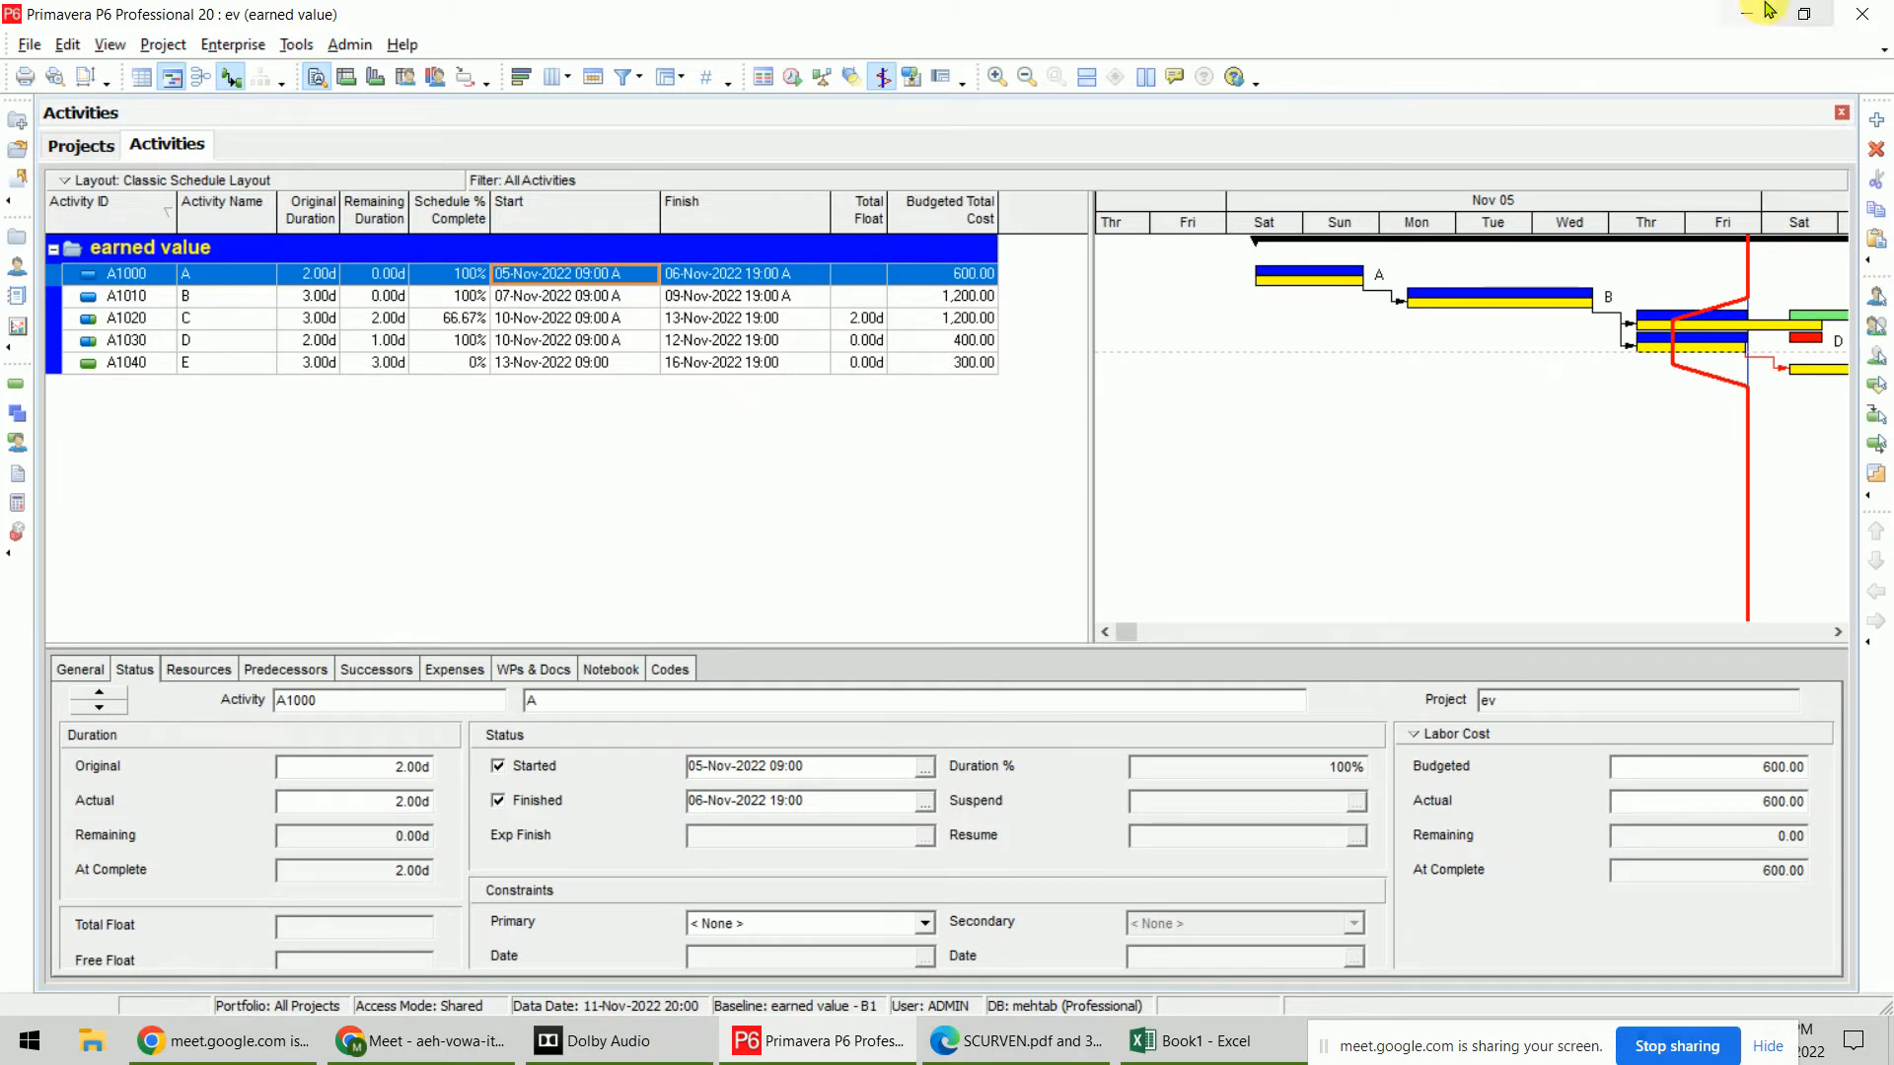
left_click_drag(1746, 224, 1510, 240)
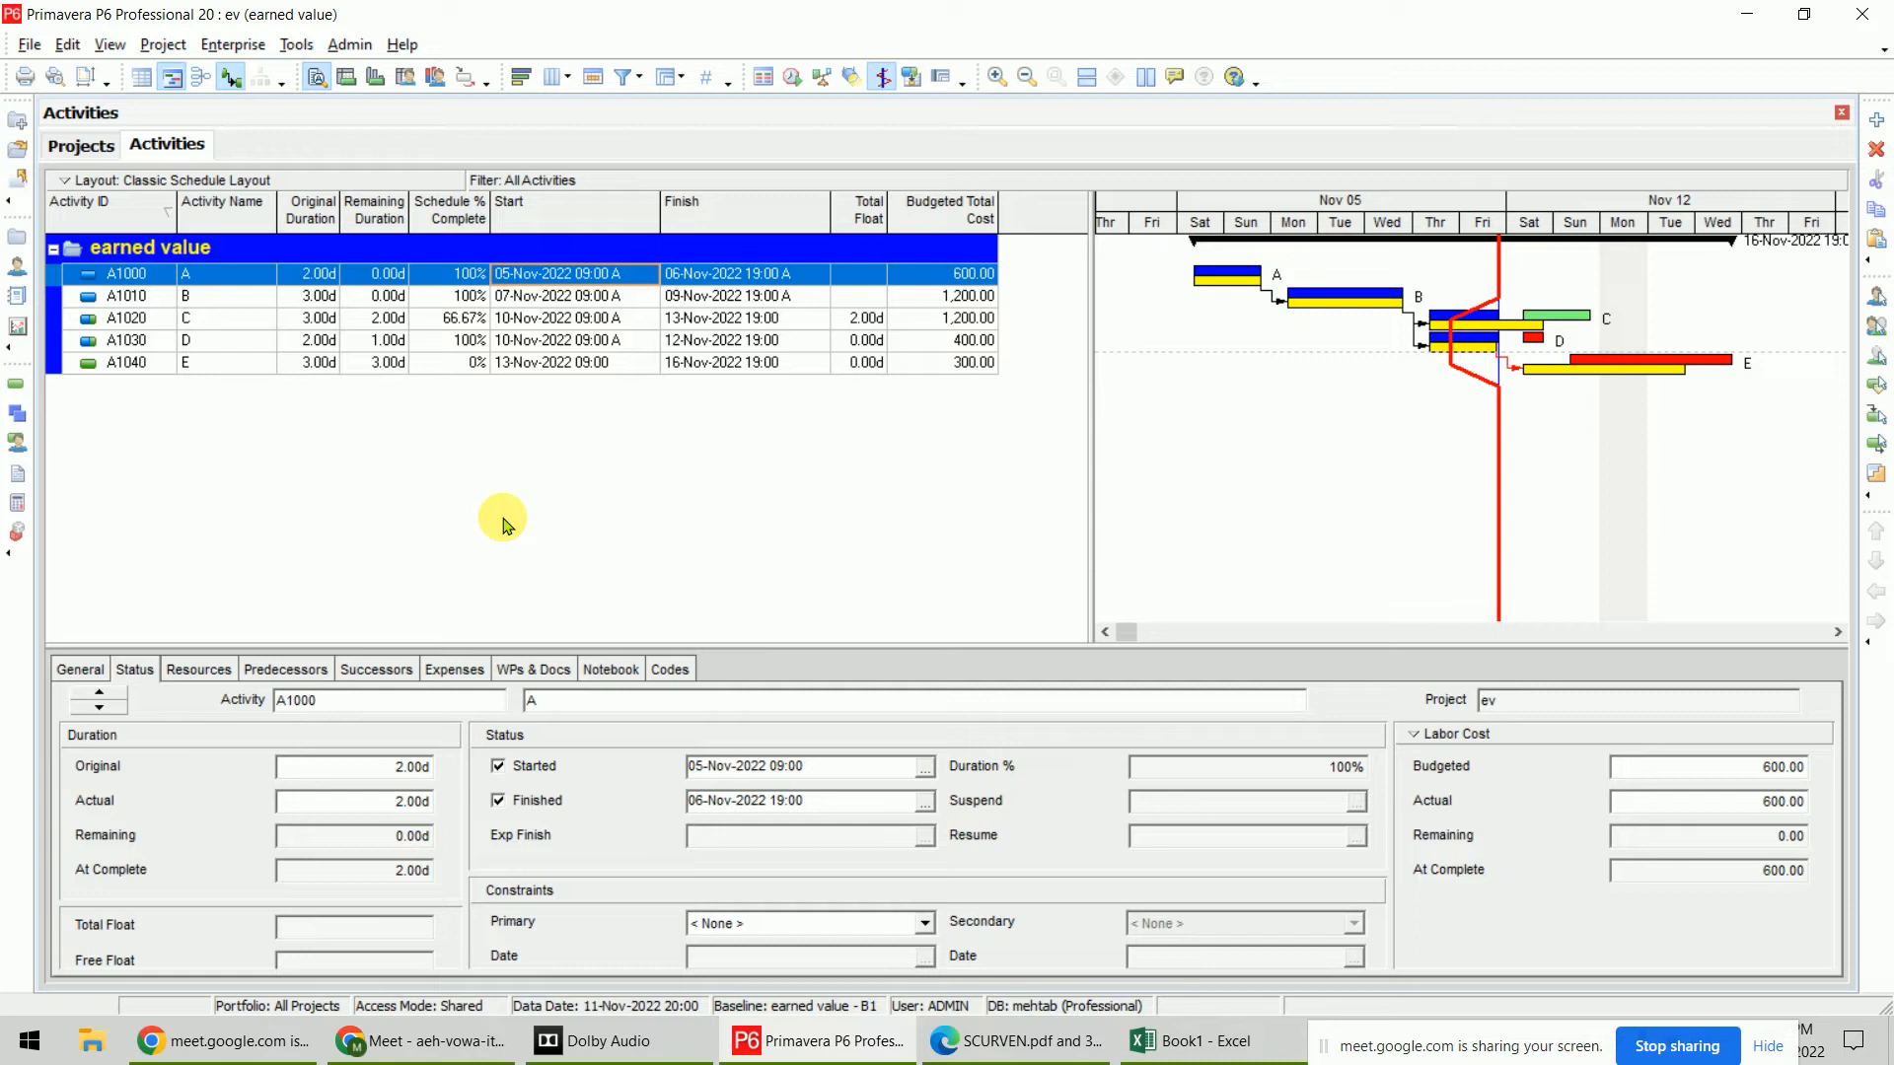
Open the list of global reports and collapse the Standard PMO Reports group
left_click(296, 45)
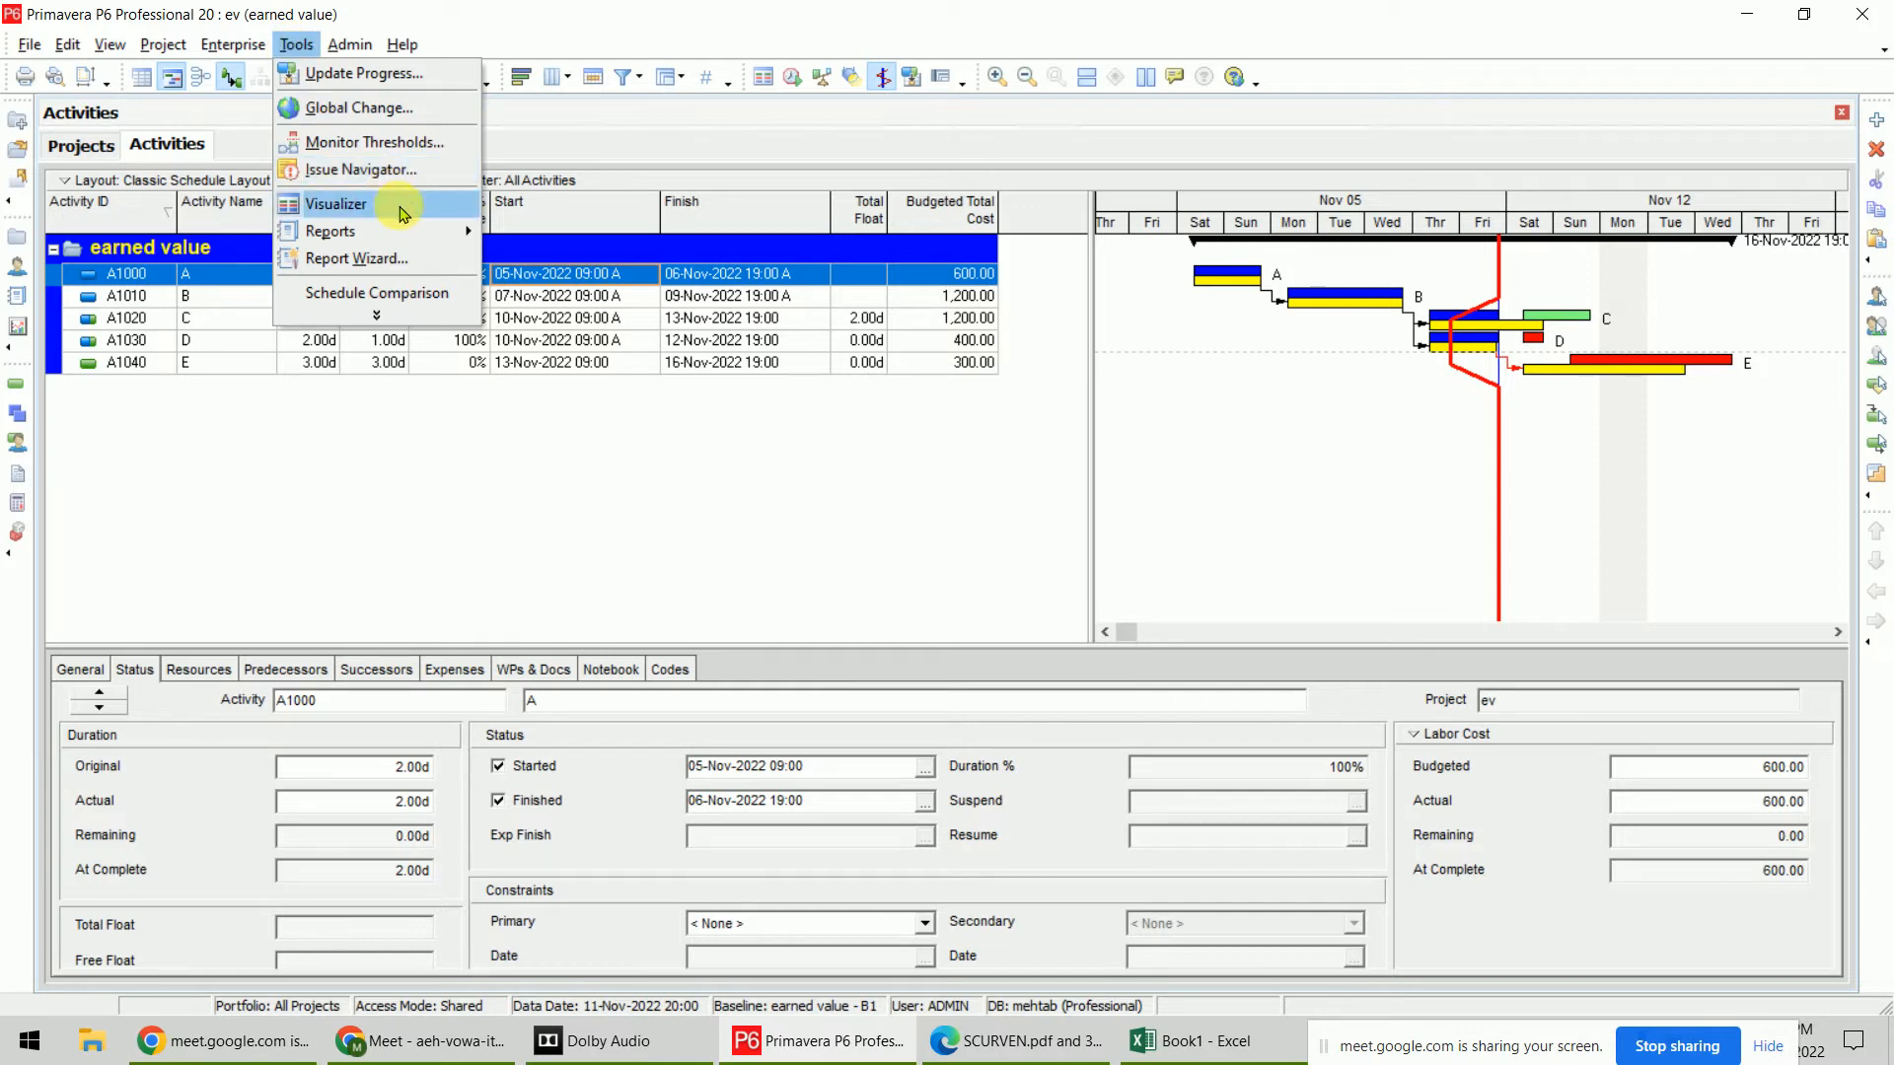
mouse_move(409, 226)
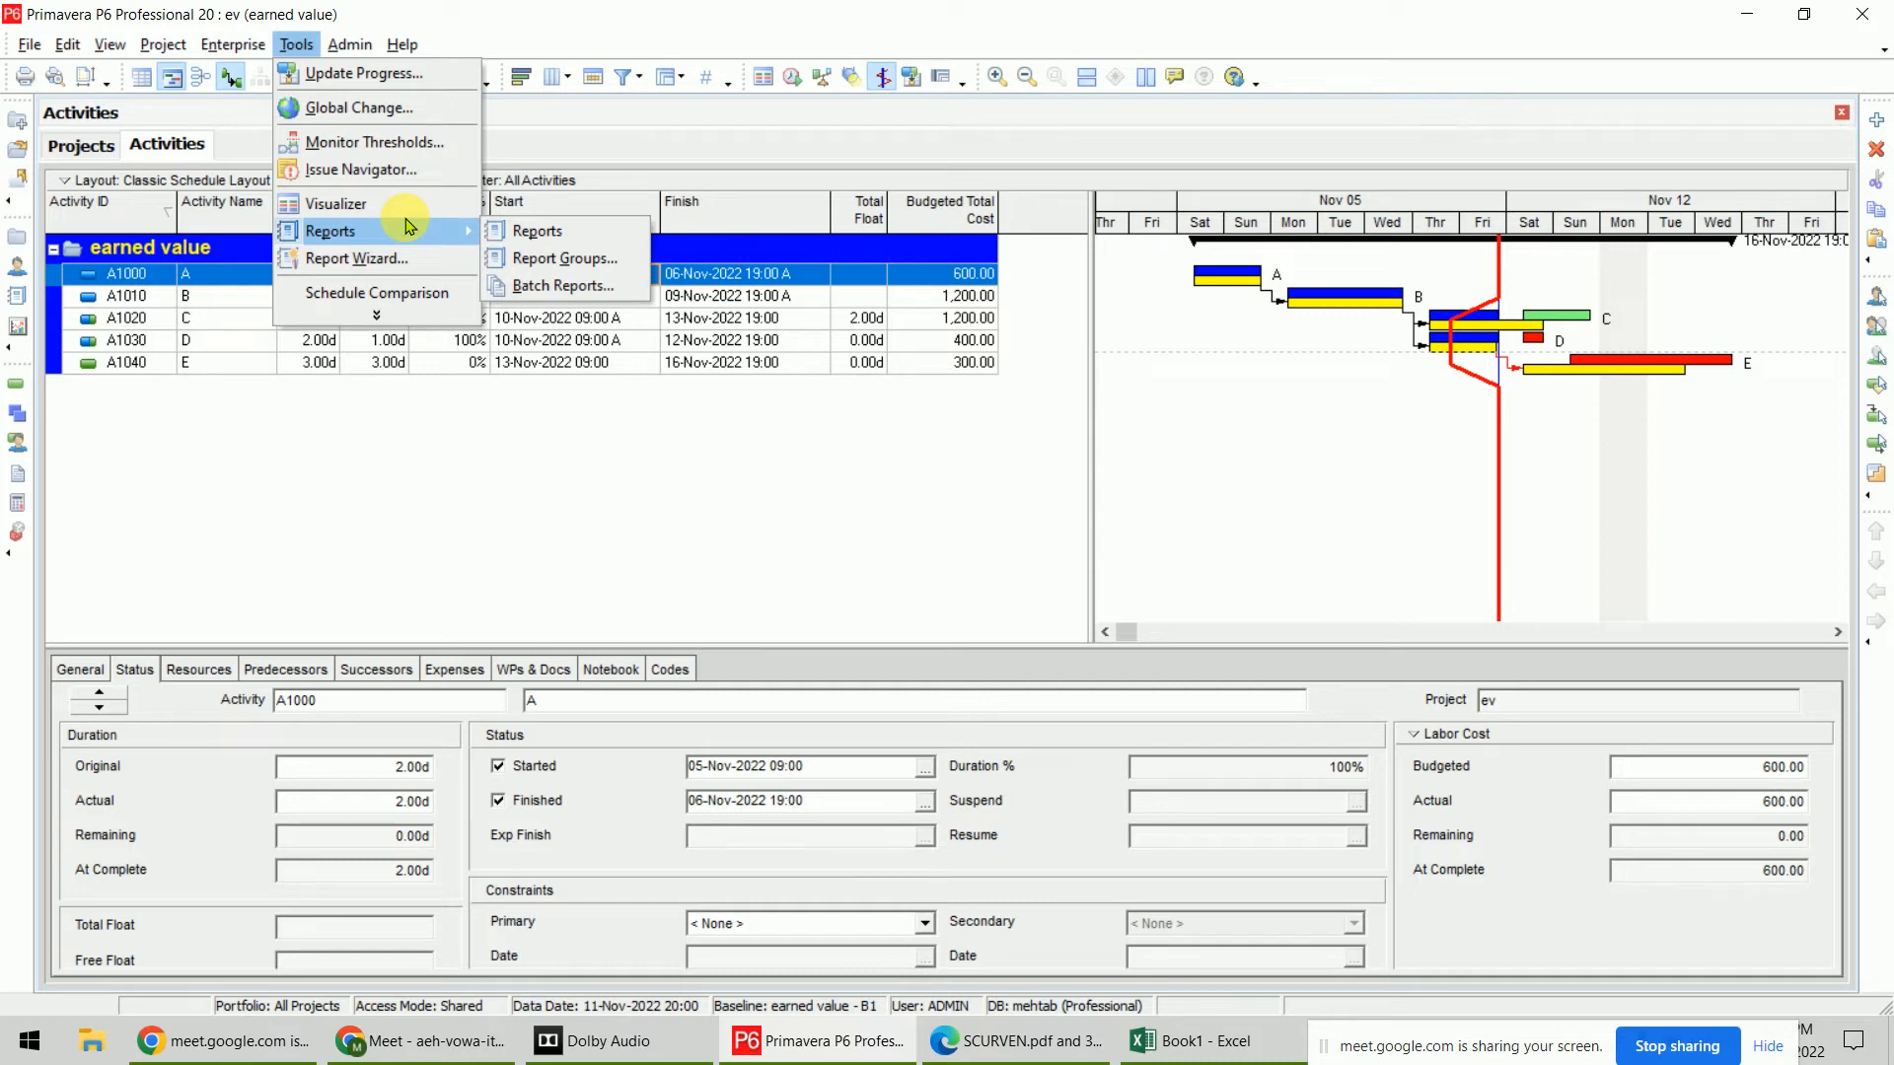
left_click(537, 231)
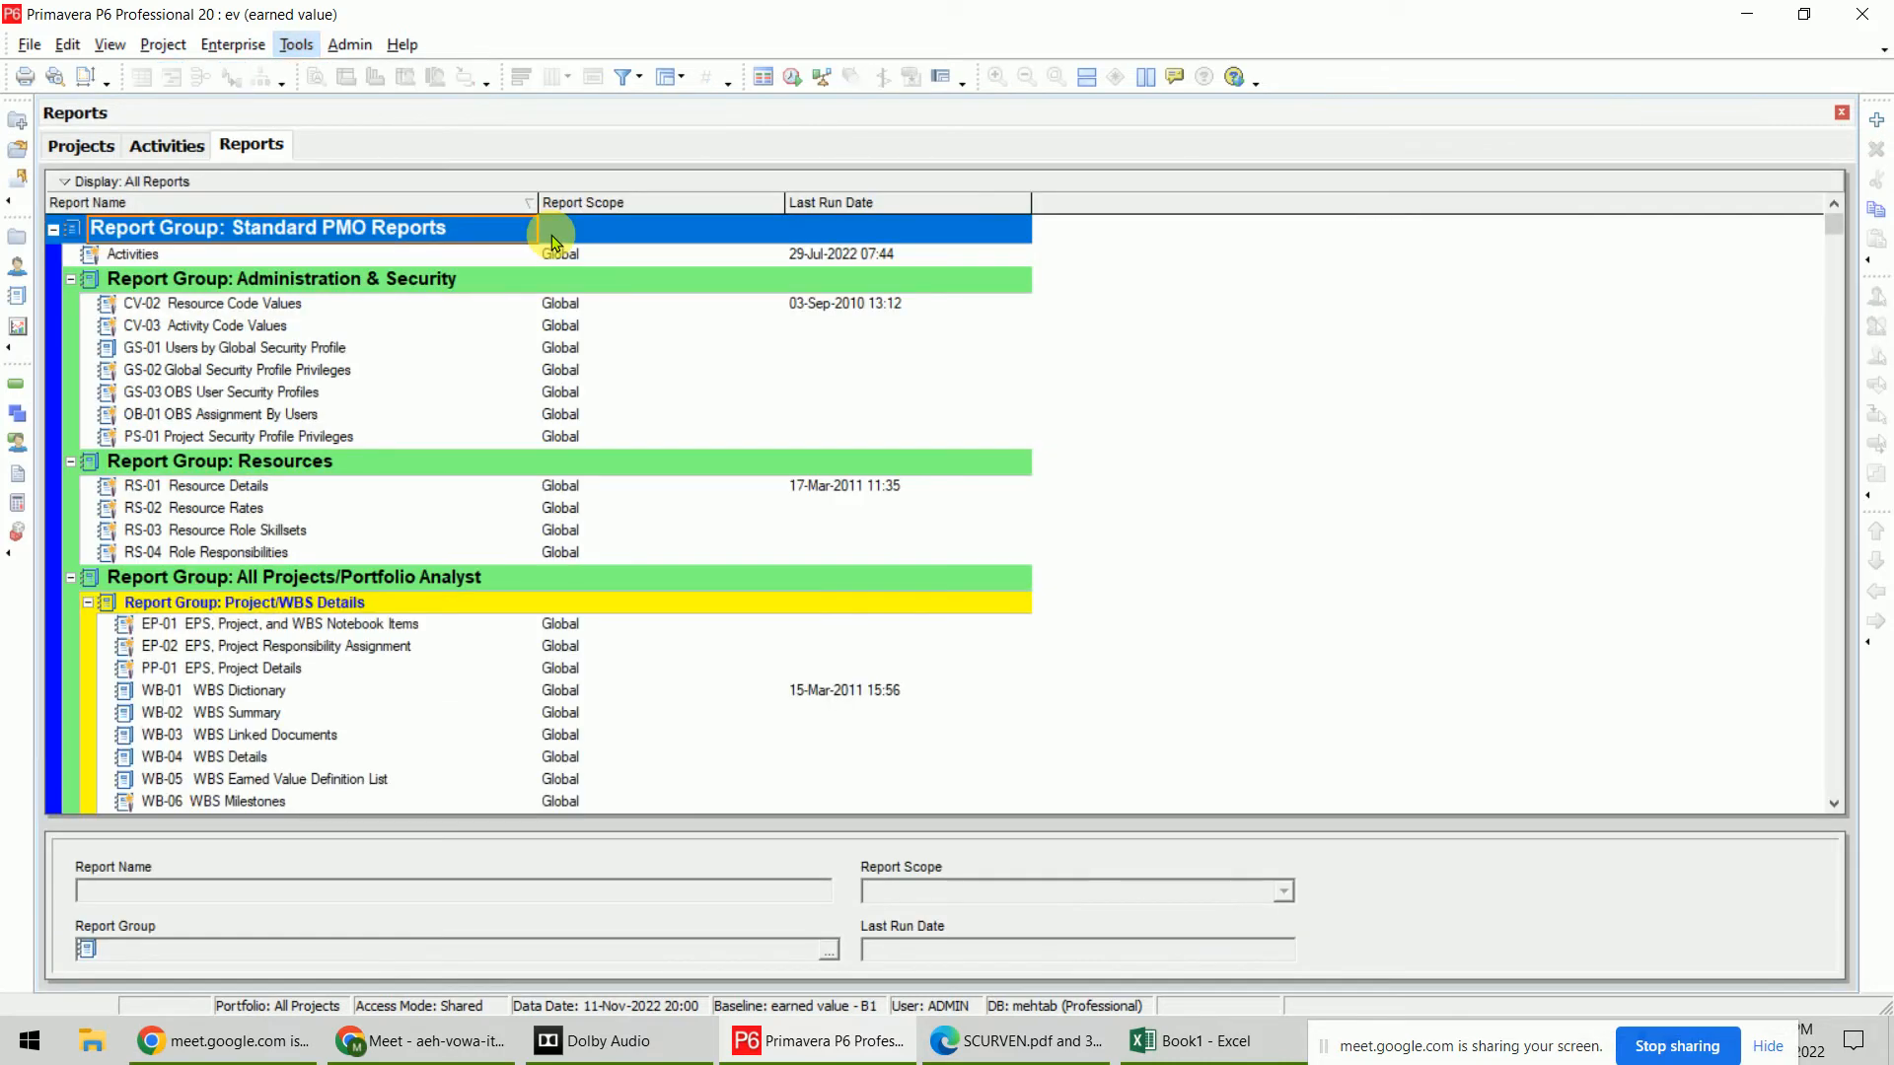
left_click(54, 230)
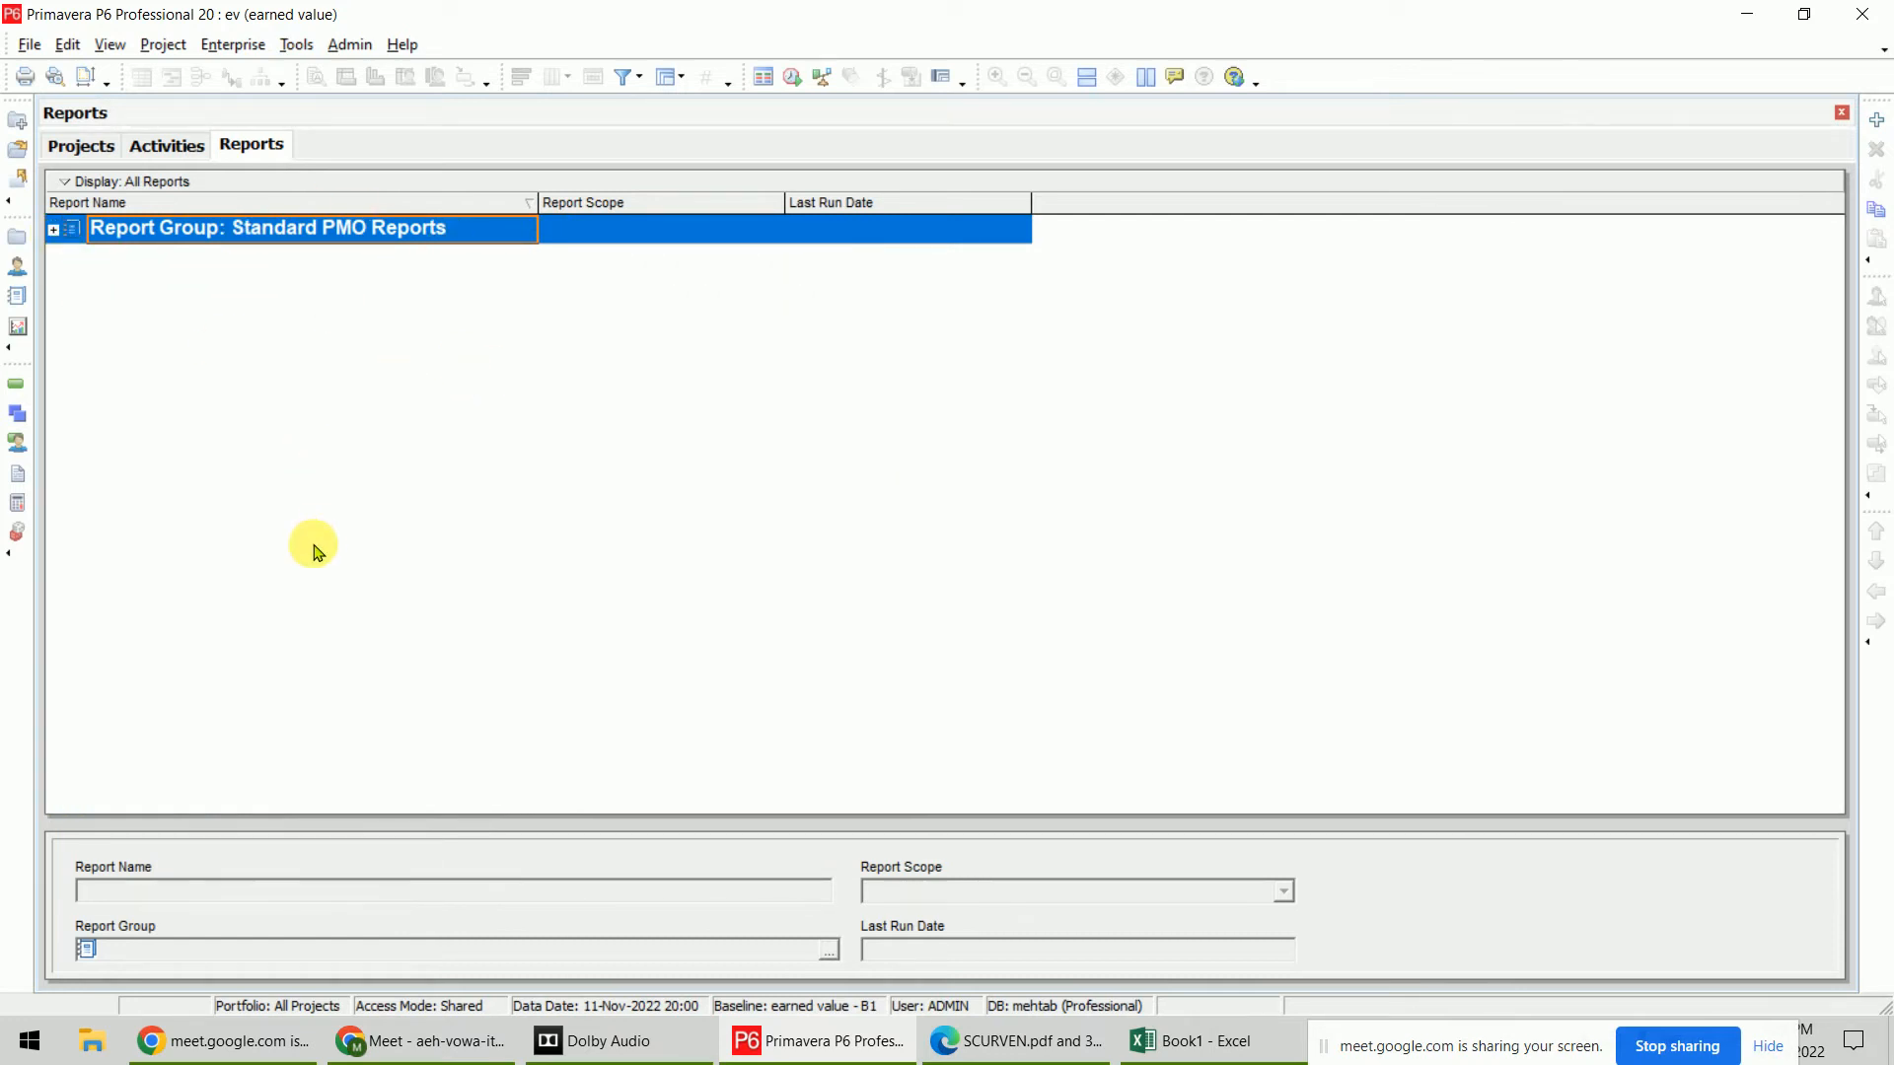
left_click(54, 230)
left_click(54, 230)
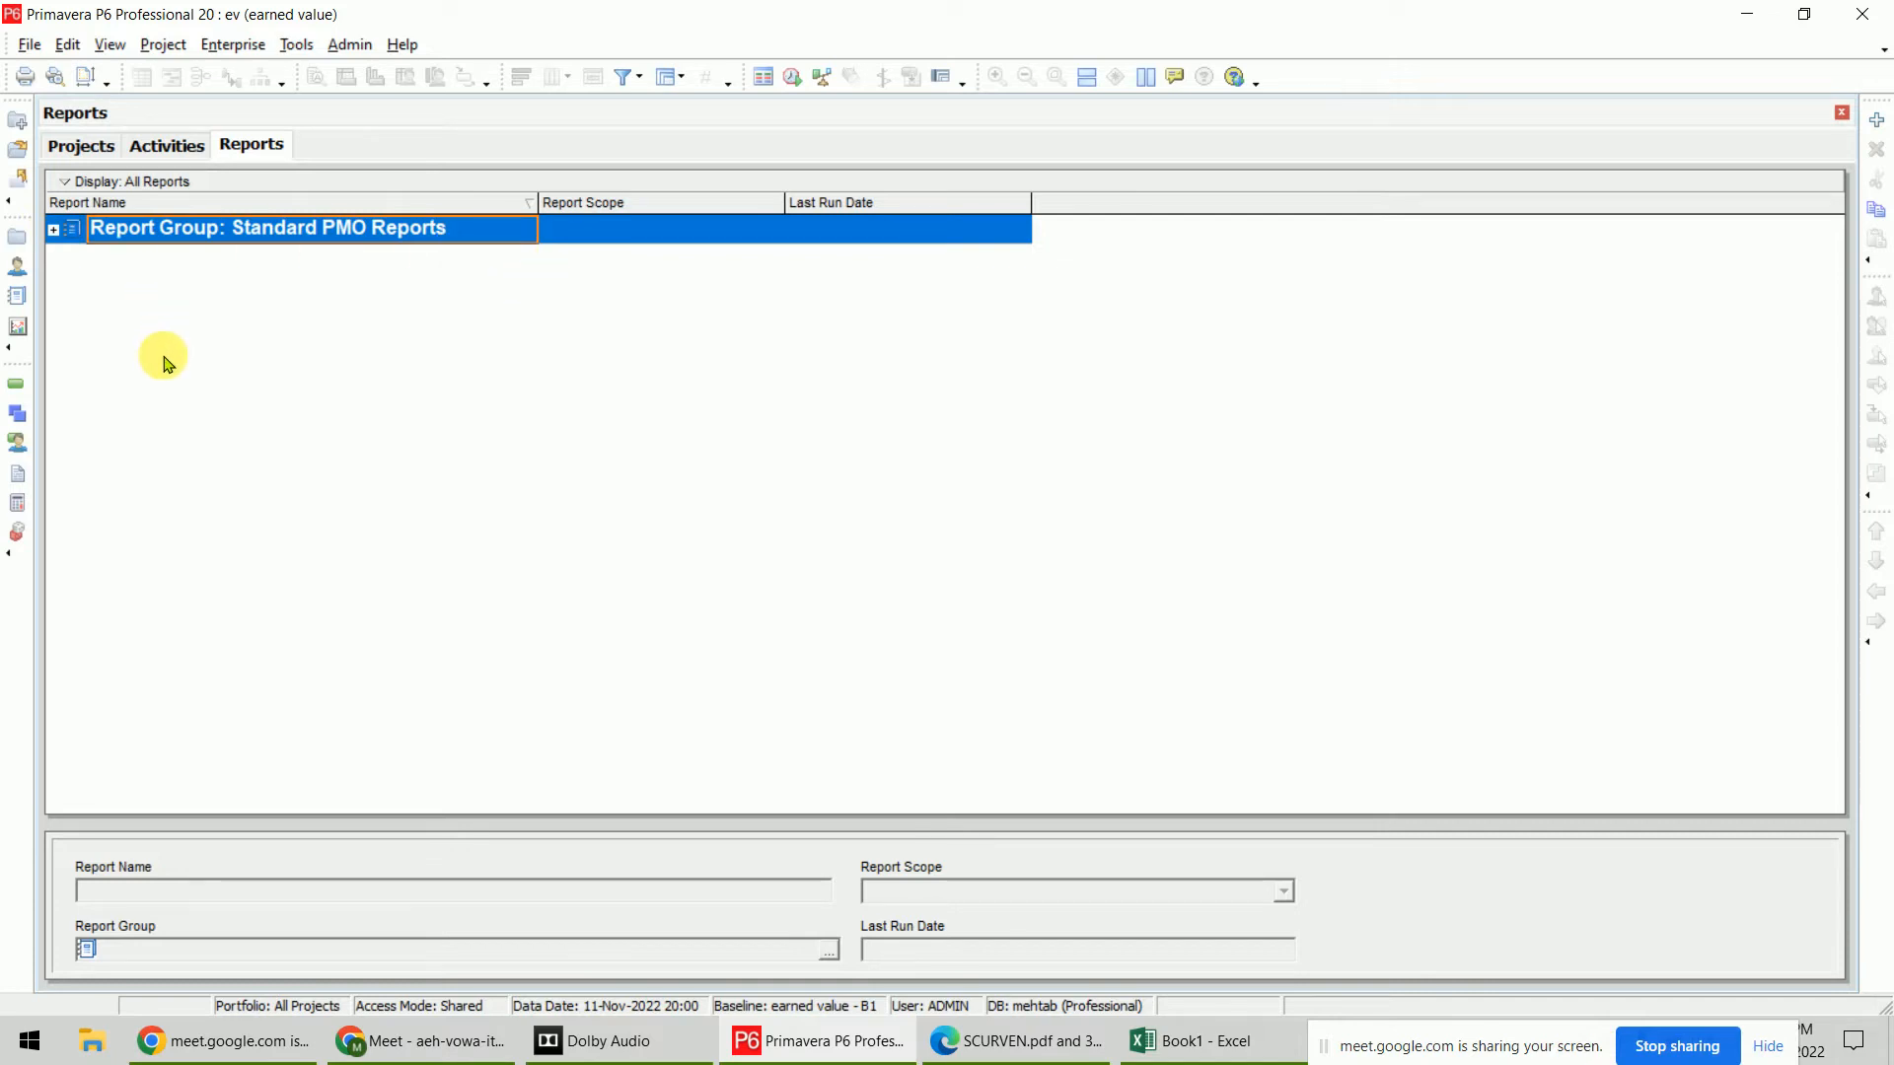
Add a new top-level report group above Standard PMO Reports and name it with the author's name
left_click(295, 44)
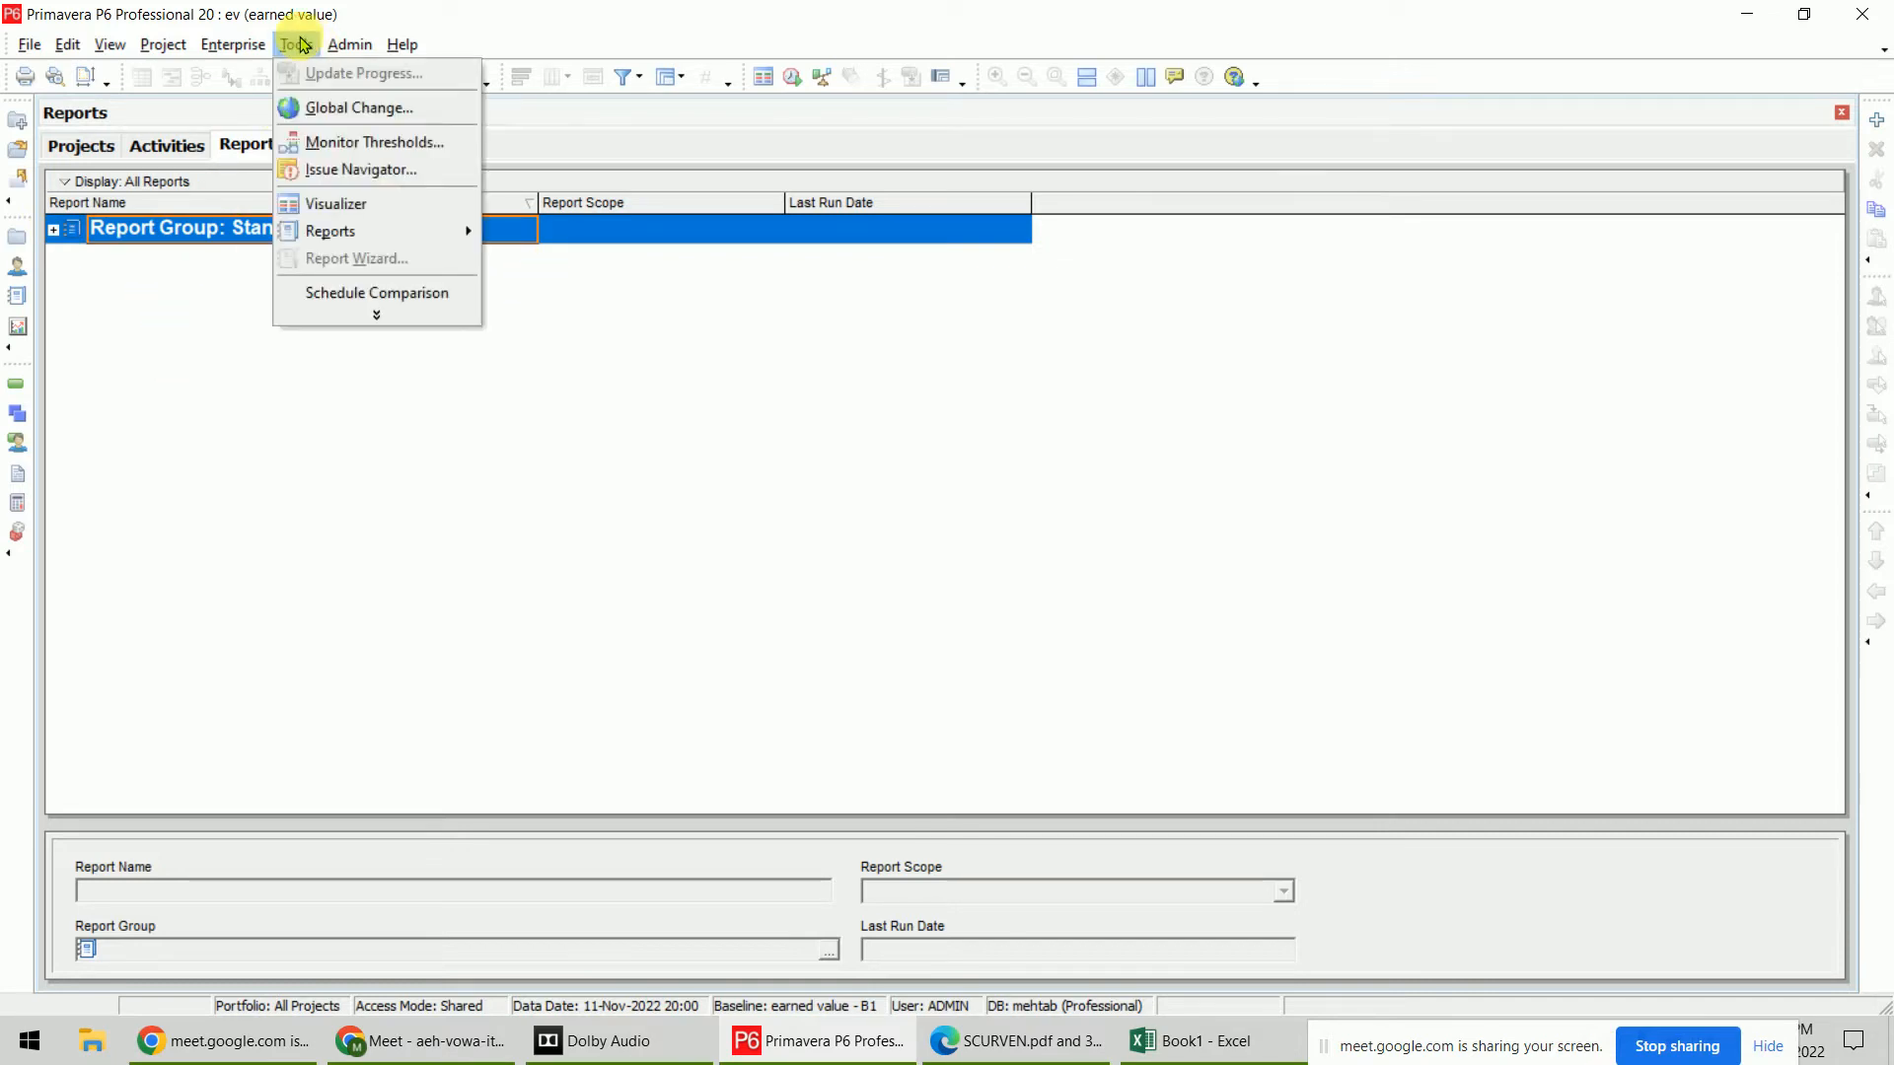
mouse_move(465, 235)
left_click(565, 259)
left_click(1155, 449)
left_click(1137, 639)
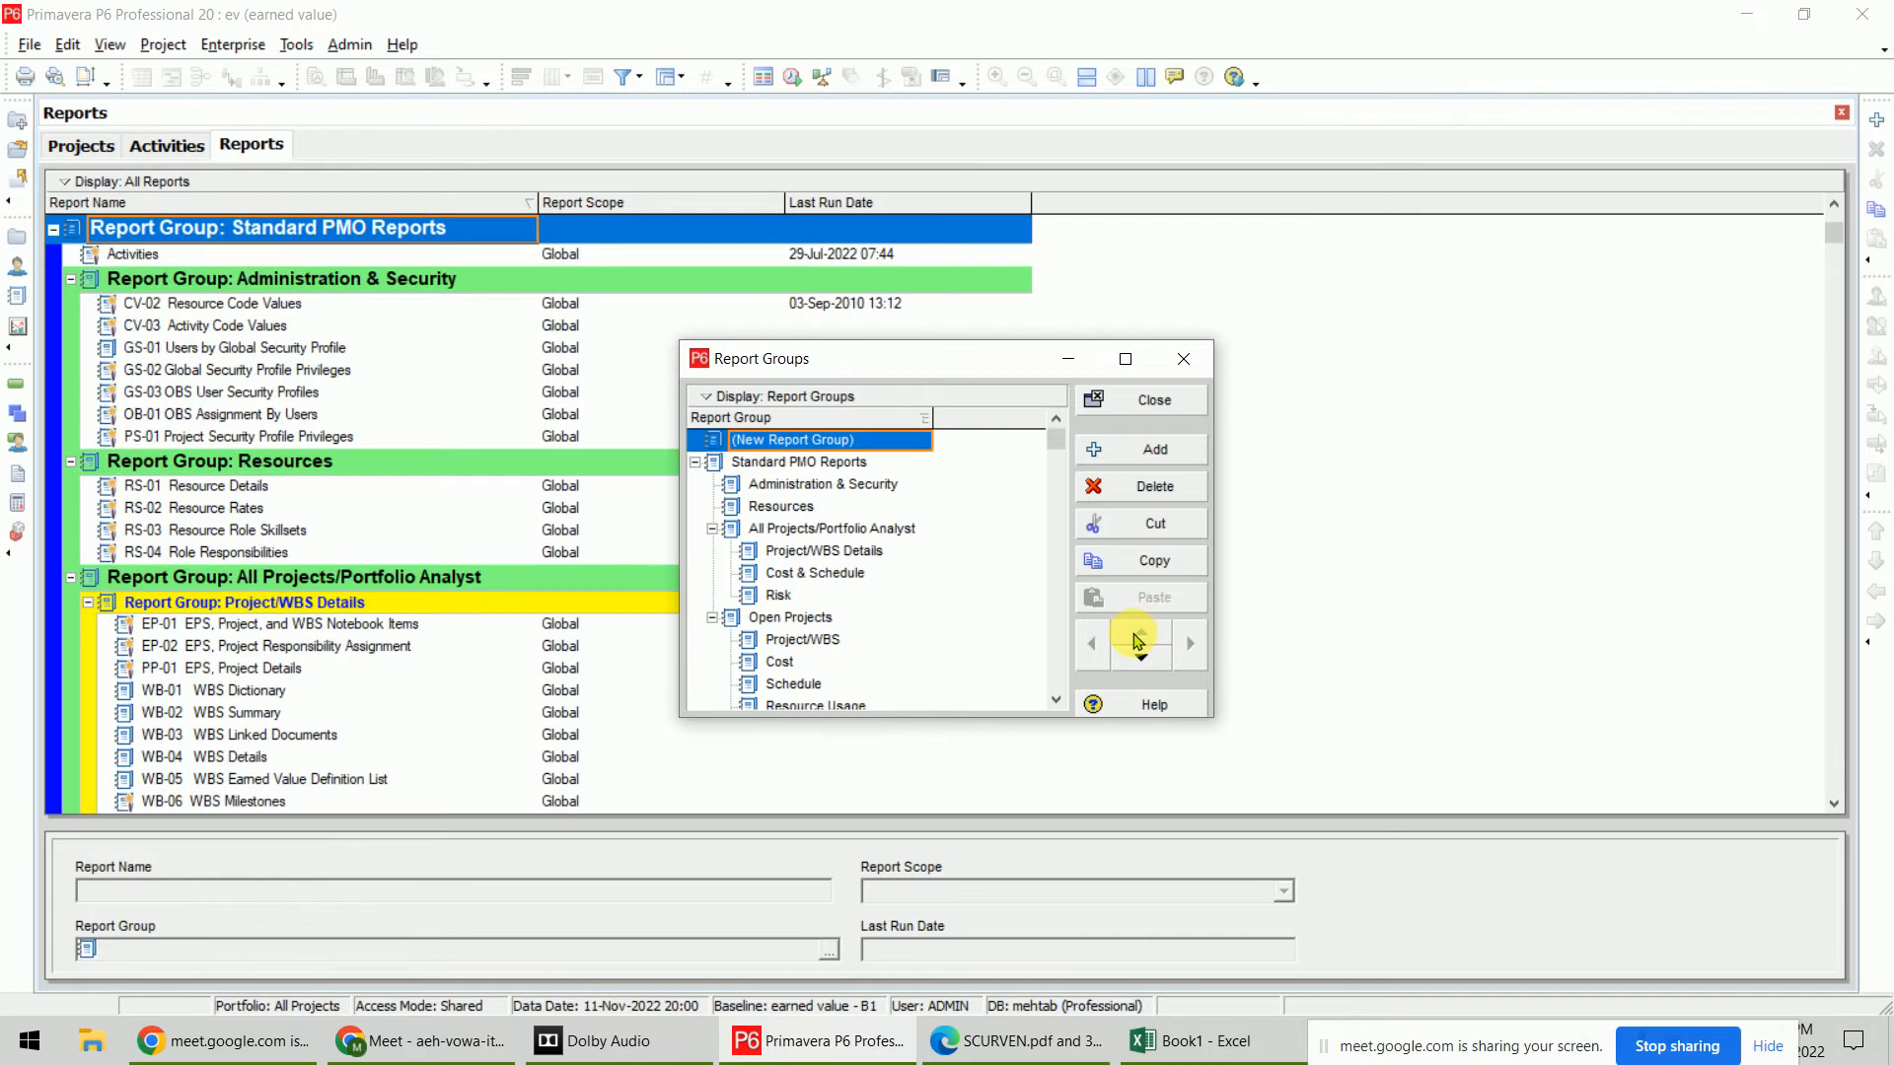
left_click(866, 441)
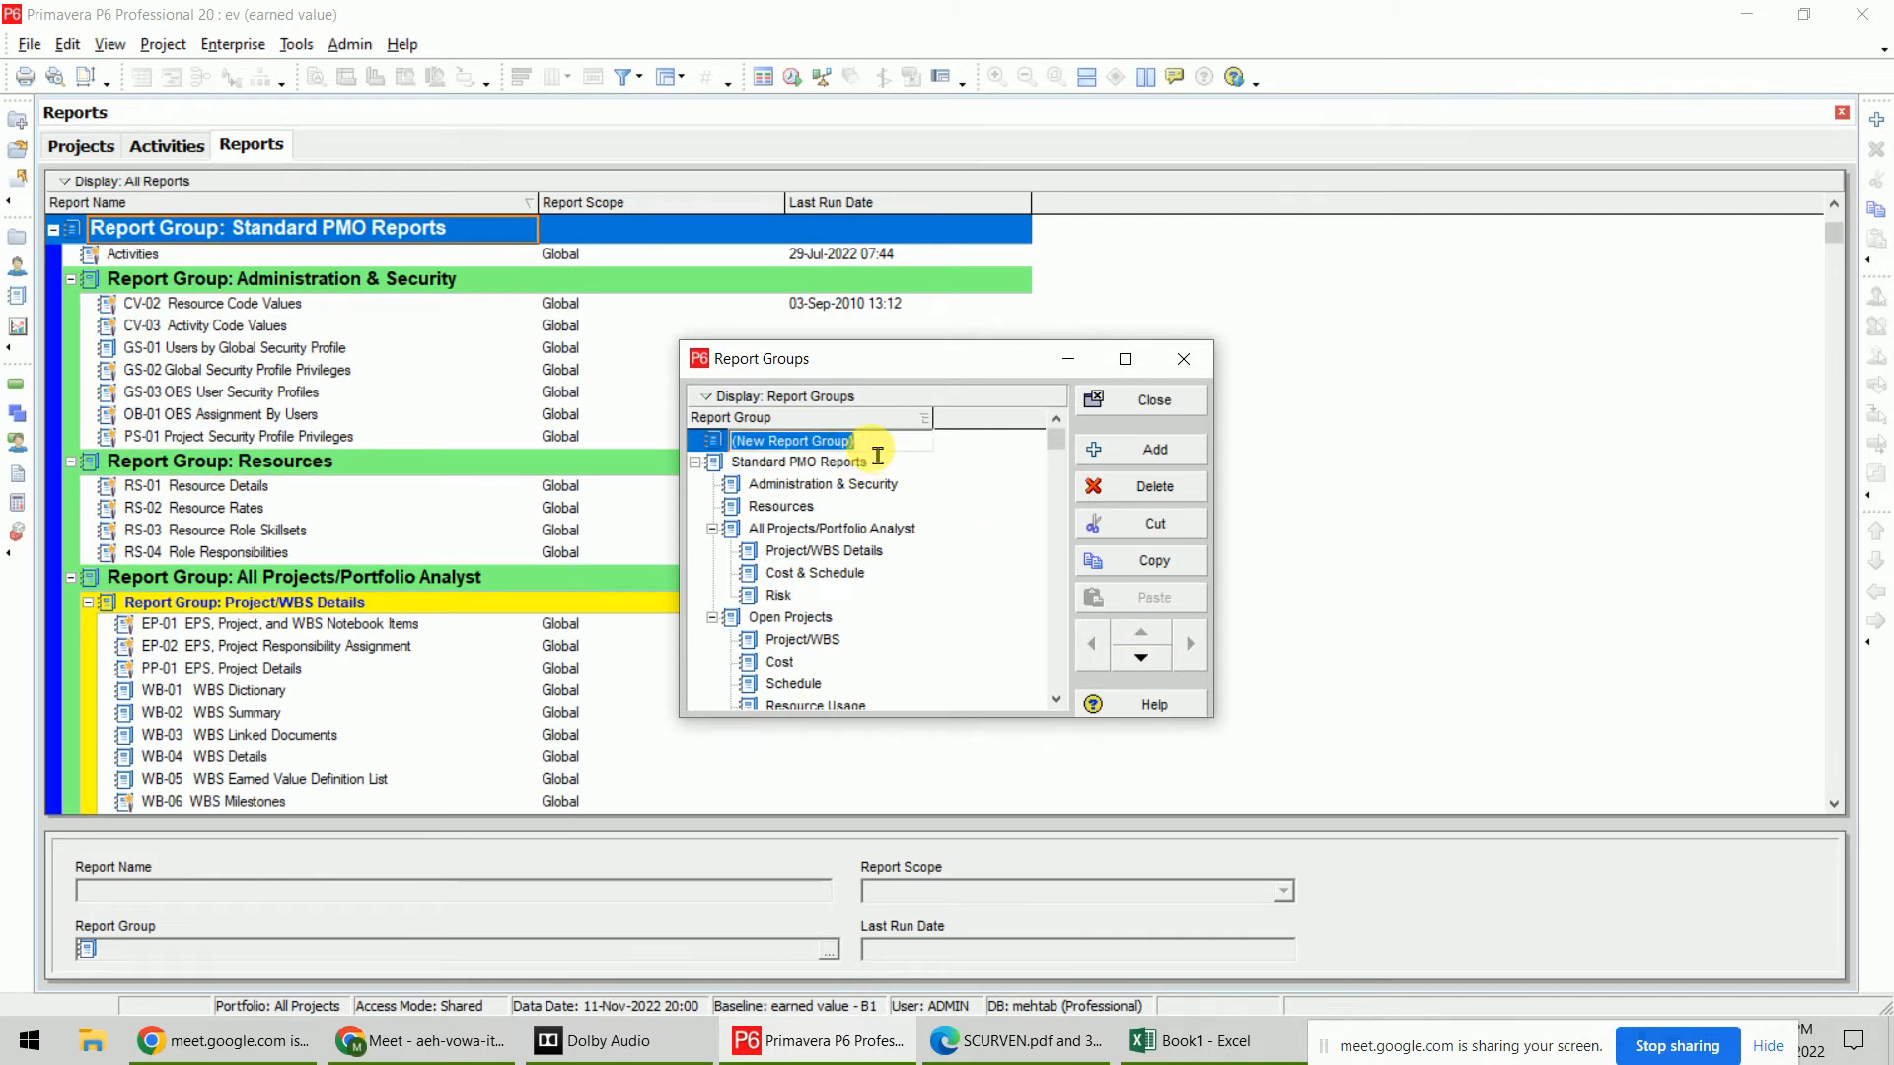
left_click(1095, 403)
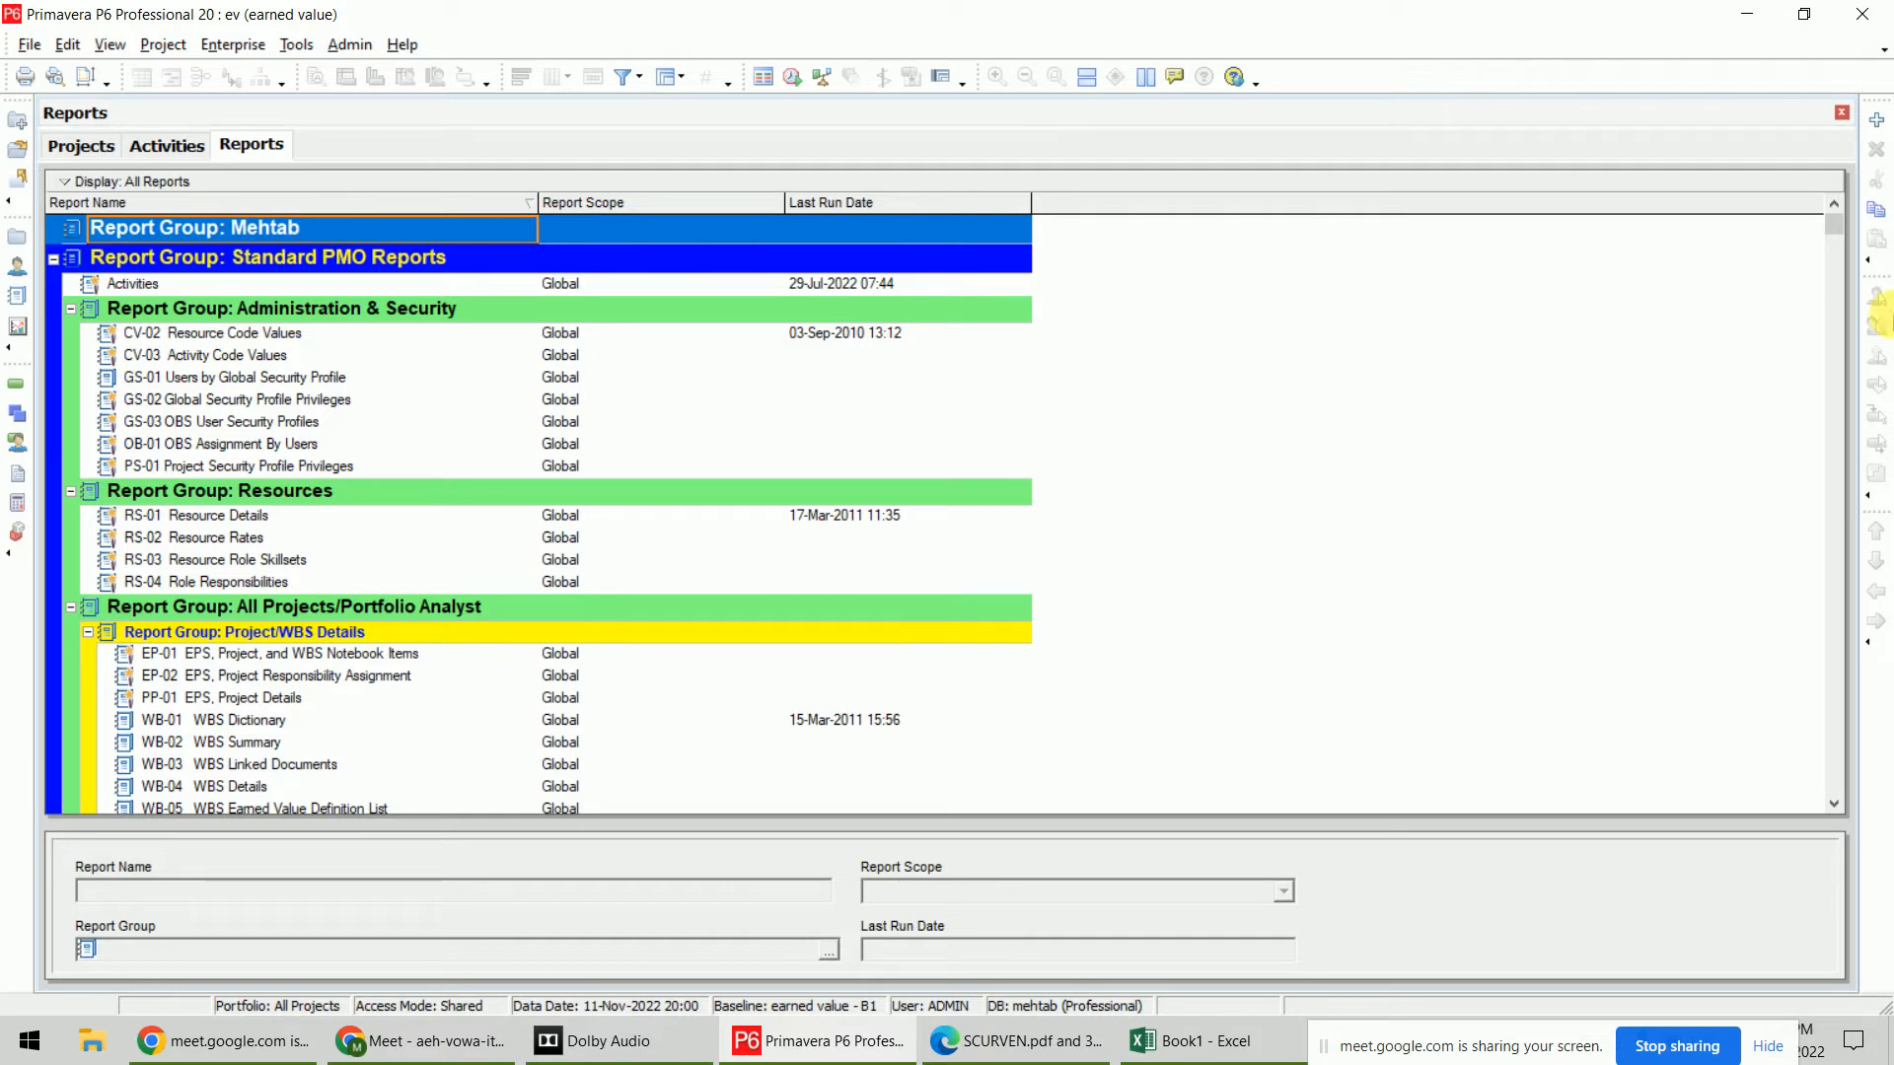
Start a new report in the Report Wizard with Activities as its subject area
left_click(1877, 121)
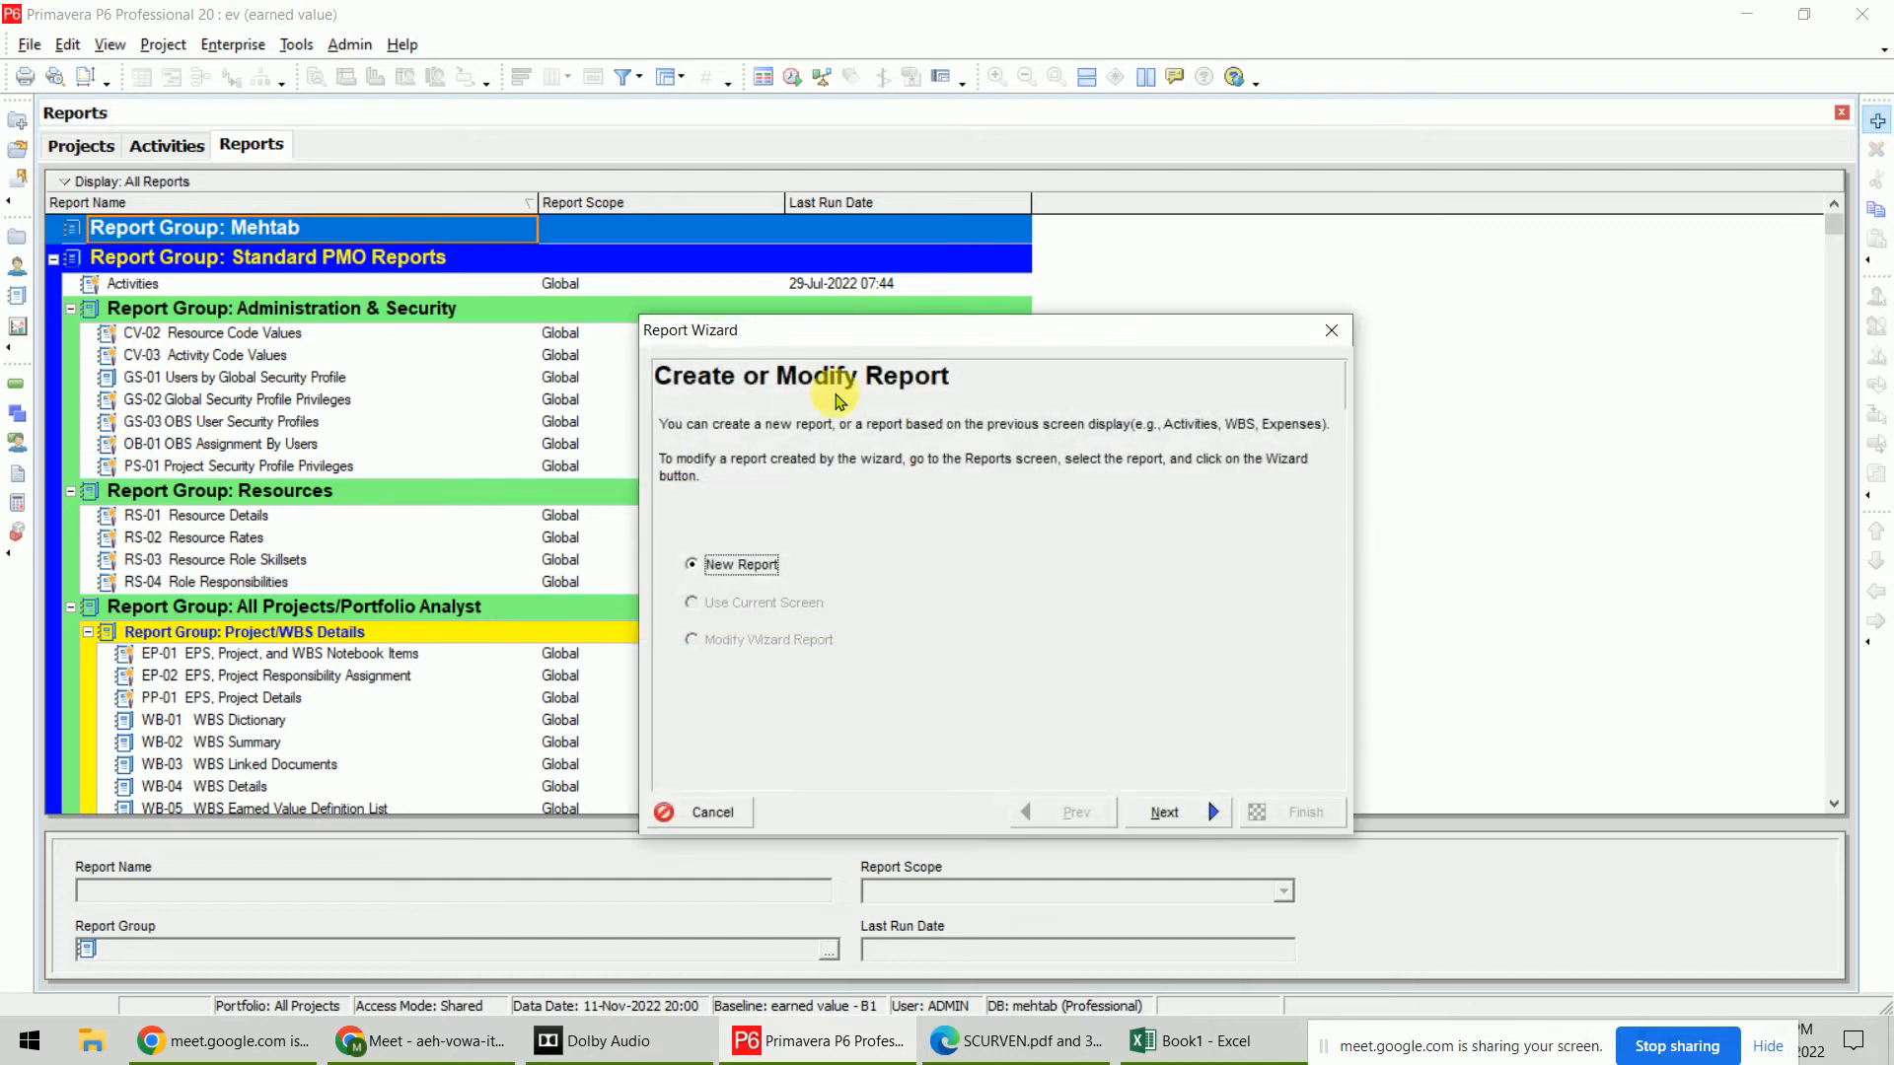
left_click_drag(845, 328, 759, 104)
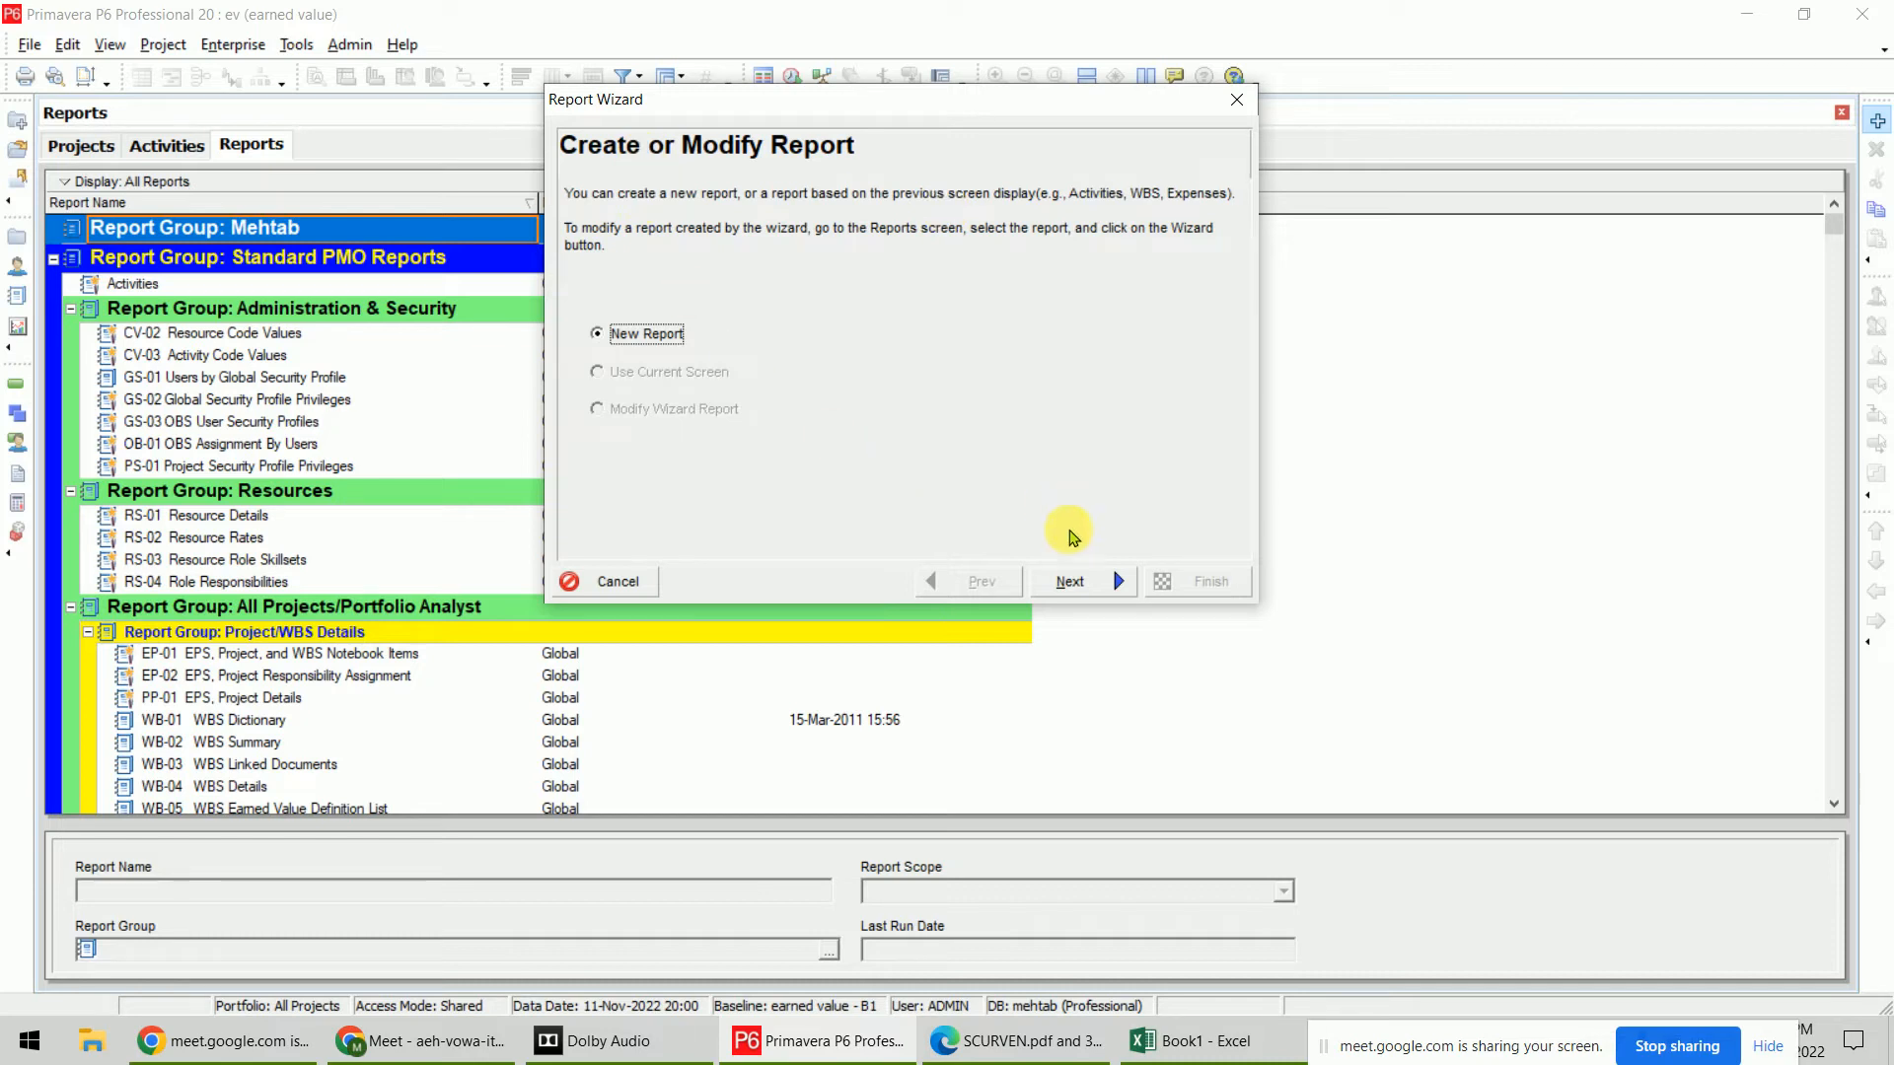
left_click(1071, 583)
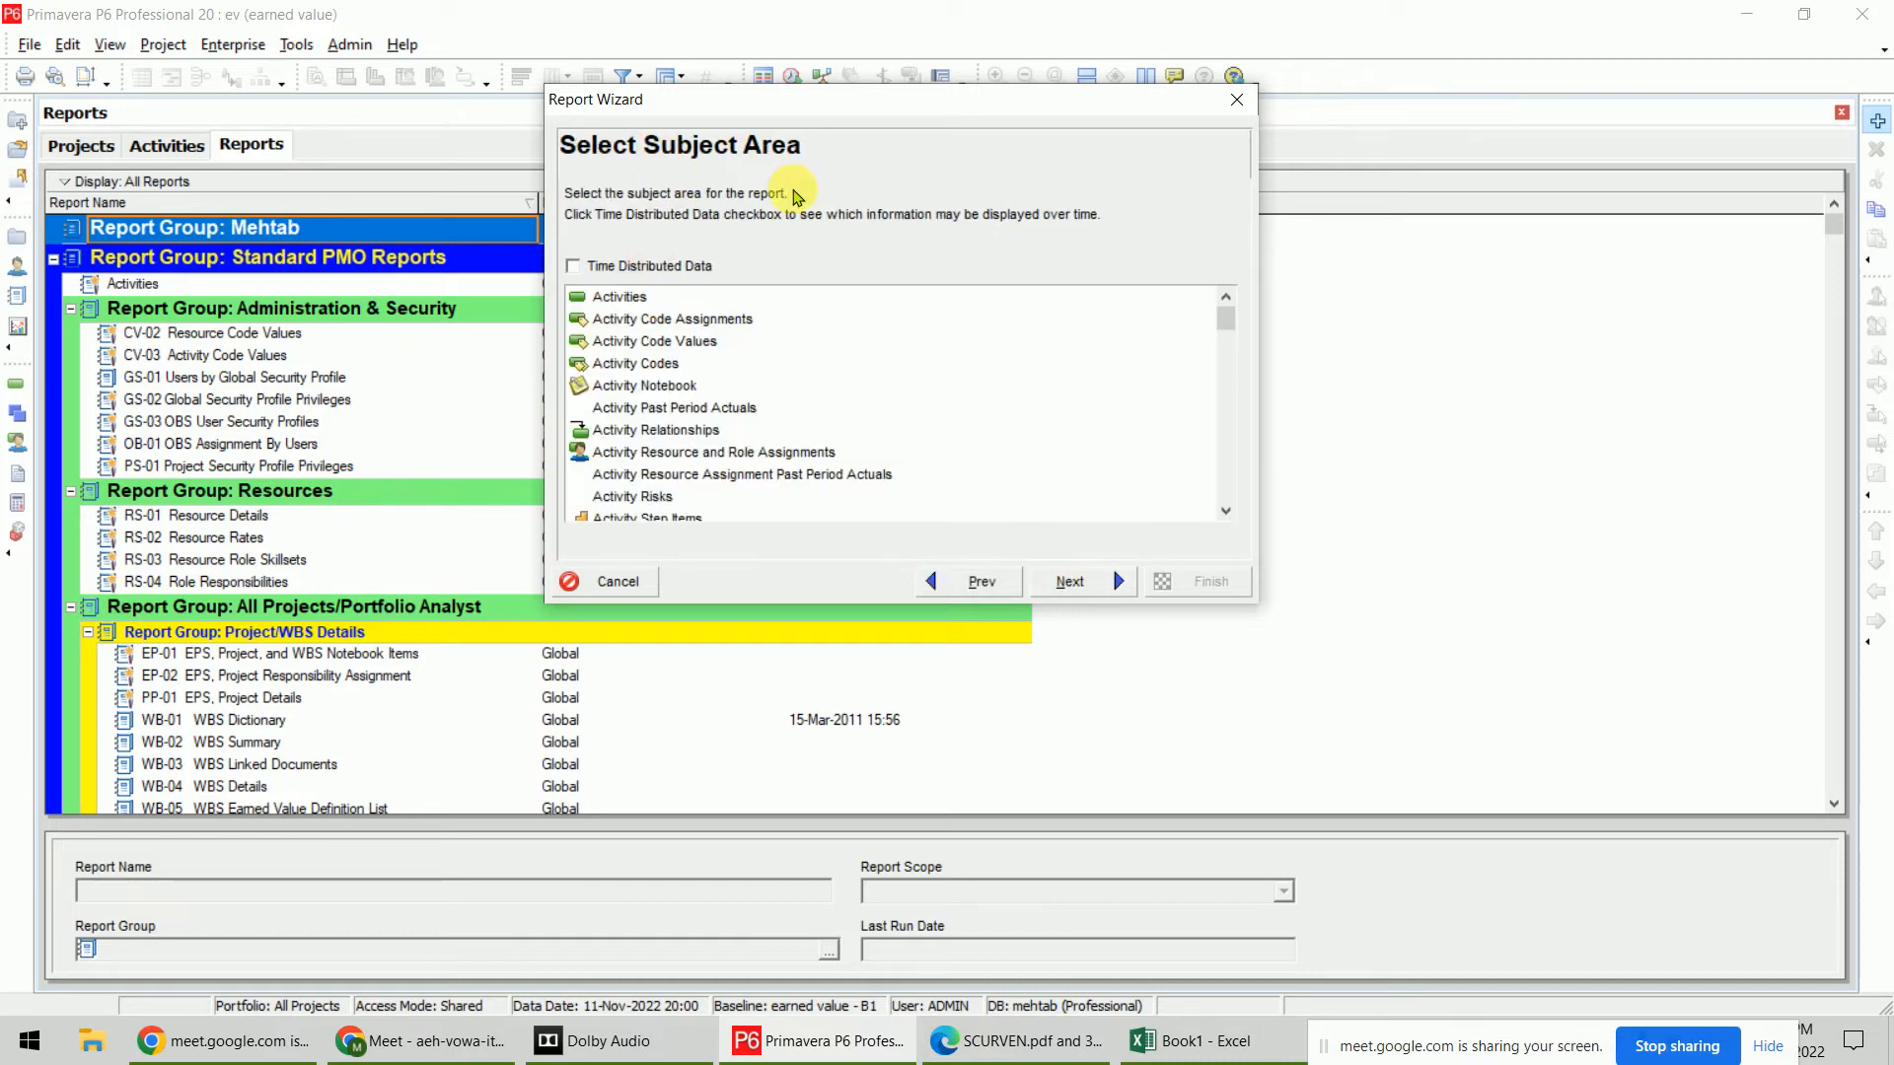
left_click(616, 298)
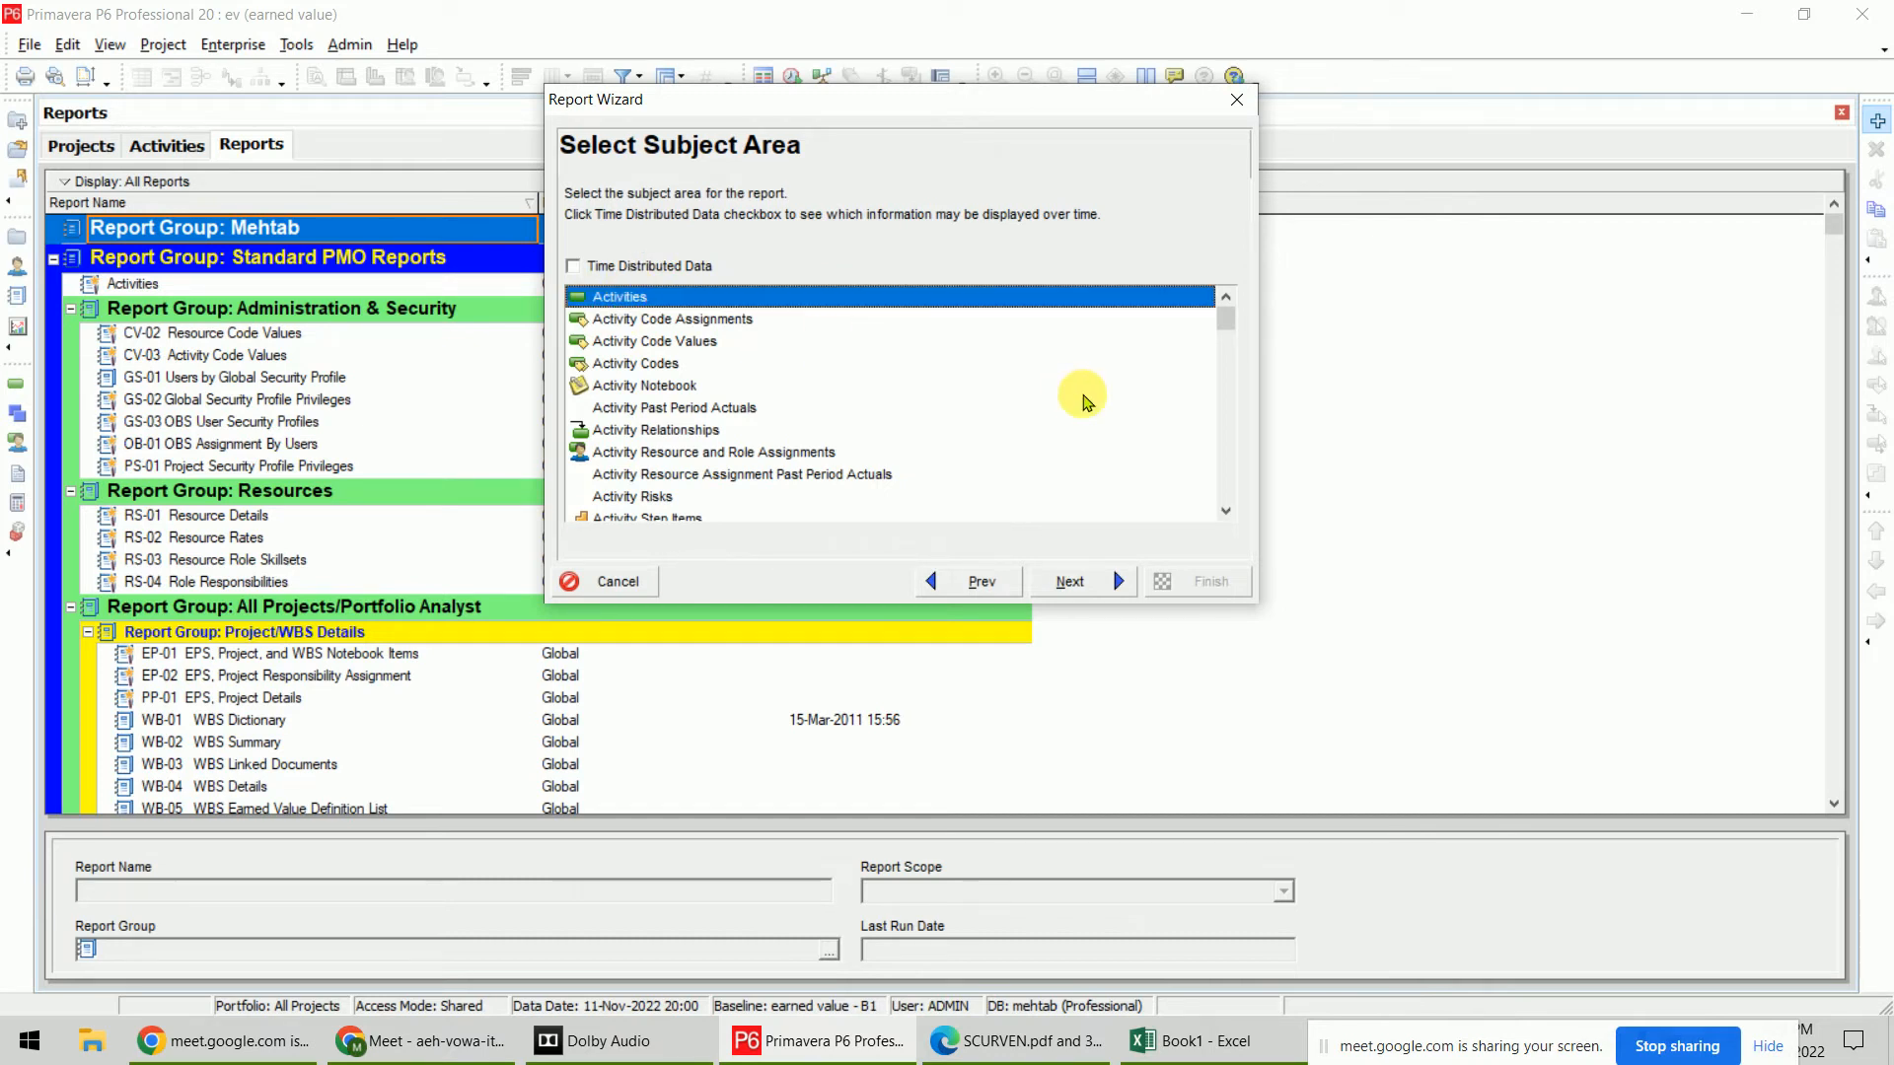
left_click(1071, 583)
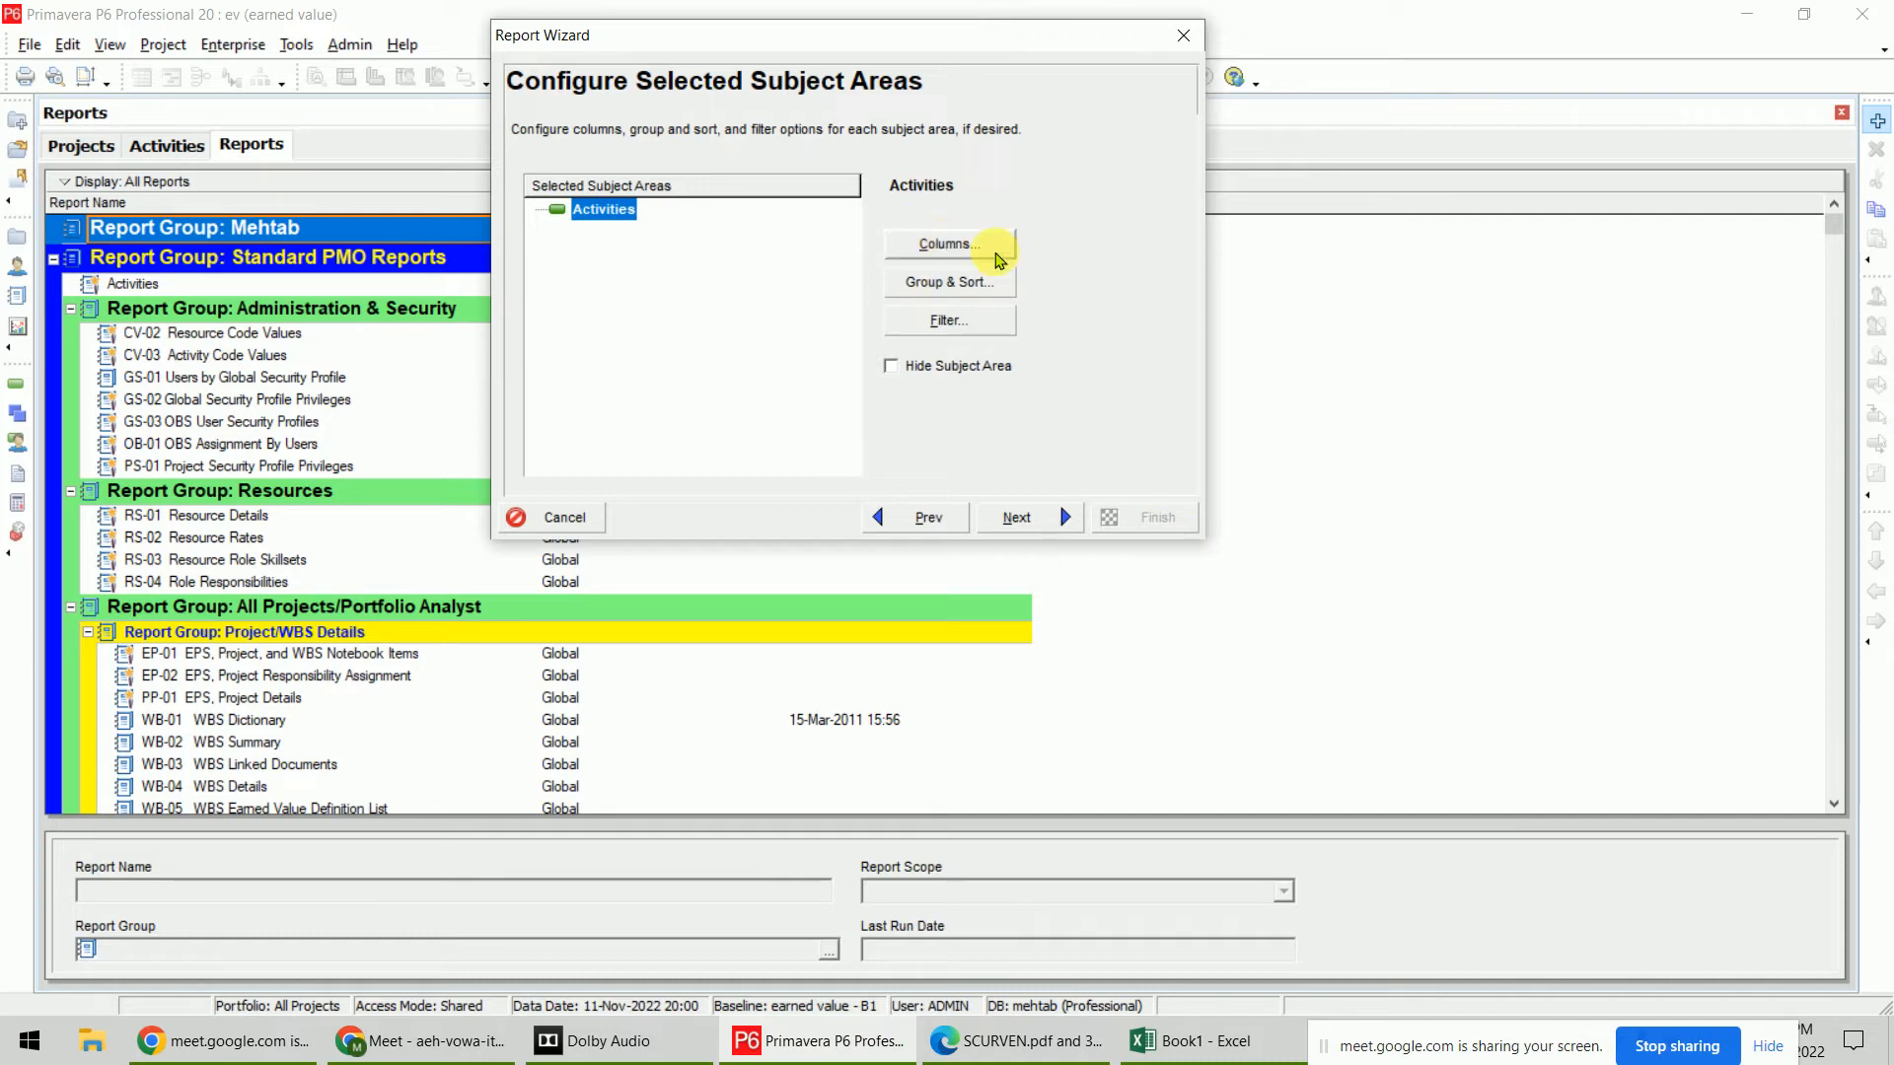
Show the available columns for the Activities subject area as an ungrouped list and add Actual Duration to the report
left_click(970, 252)
left_click_drag(984, 345, 1296, 123)
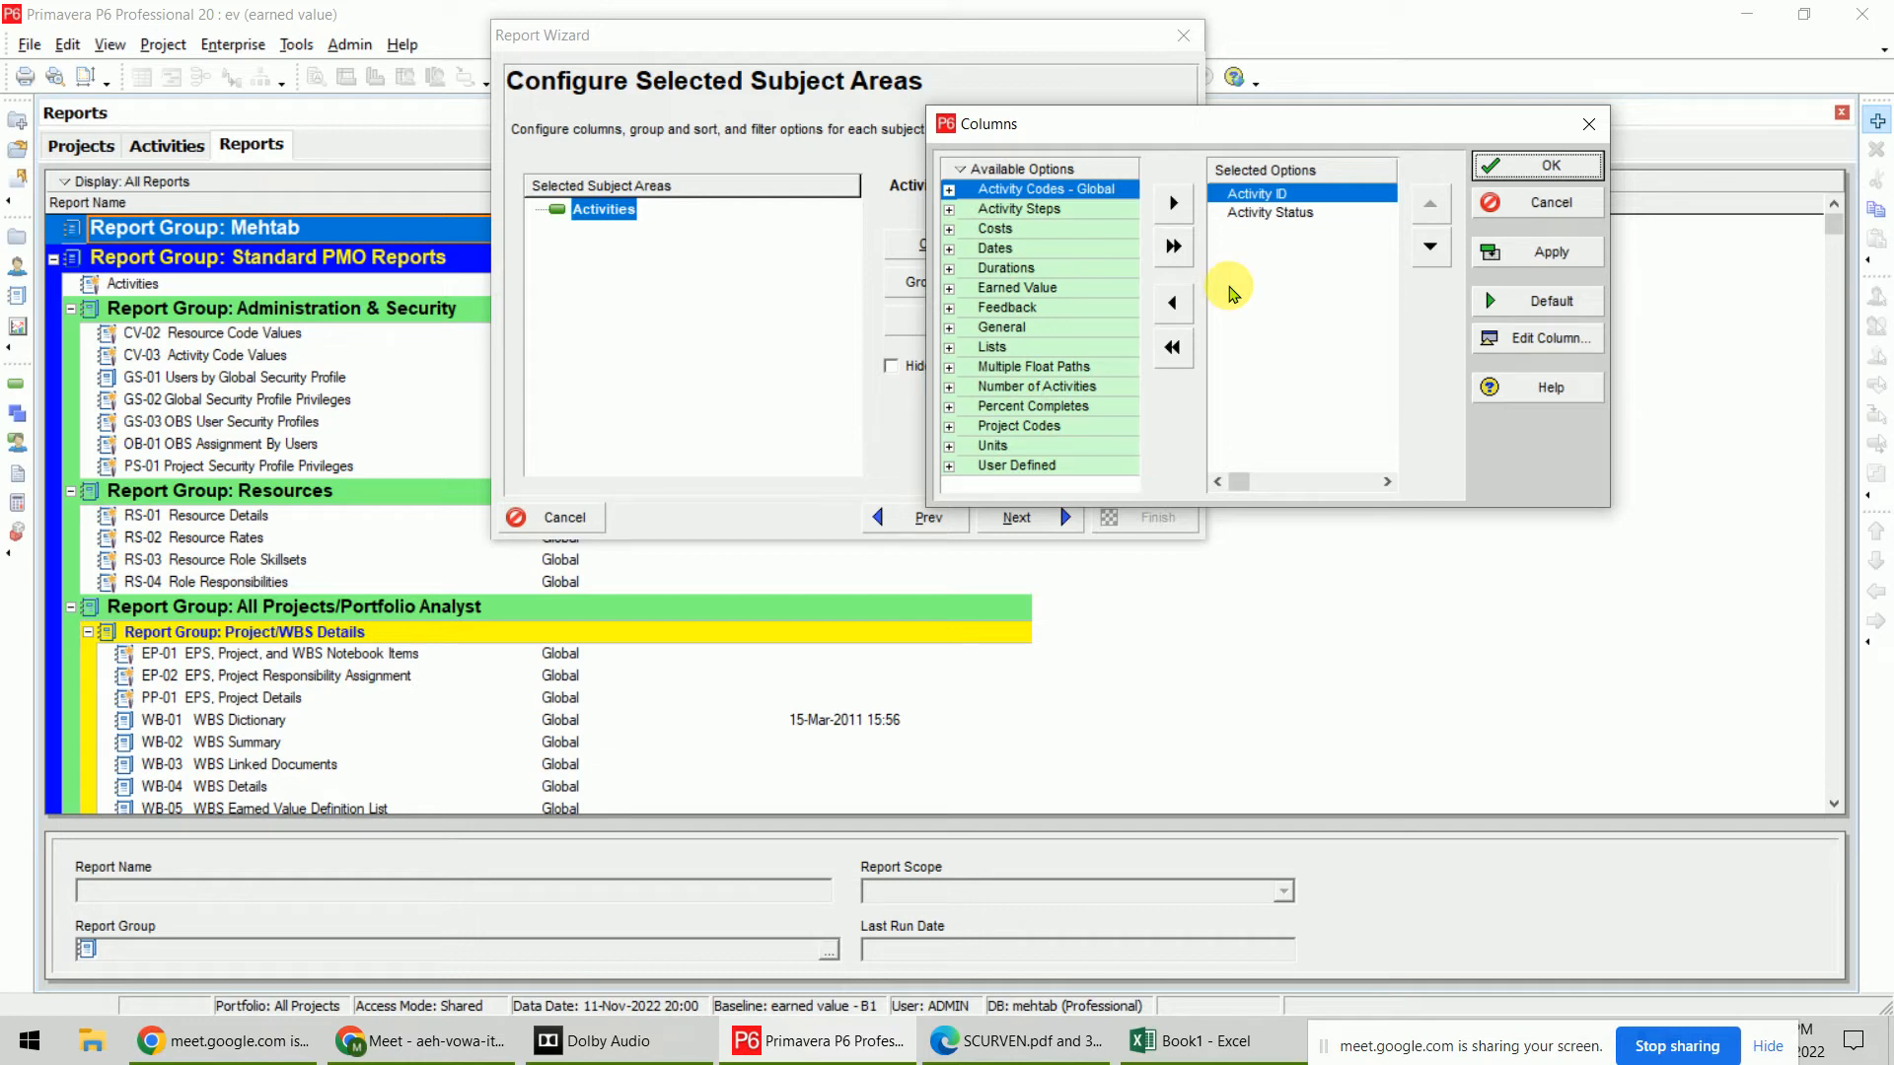
right_click(955, 178)
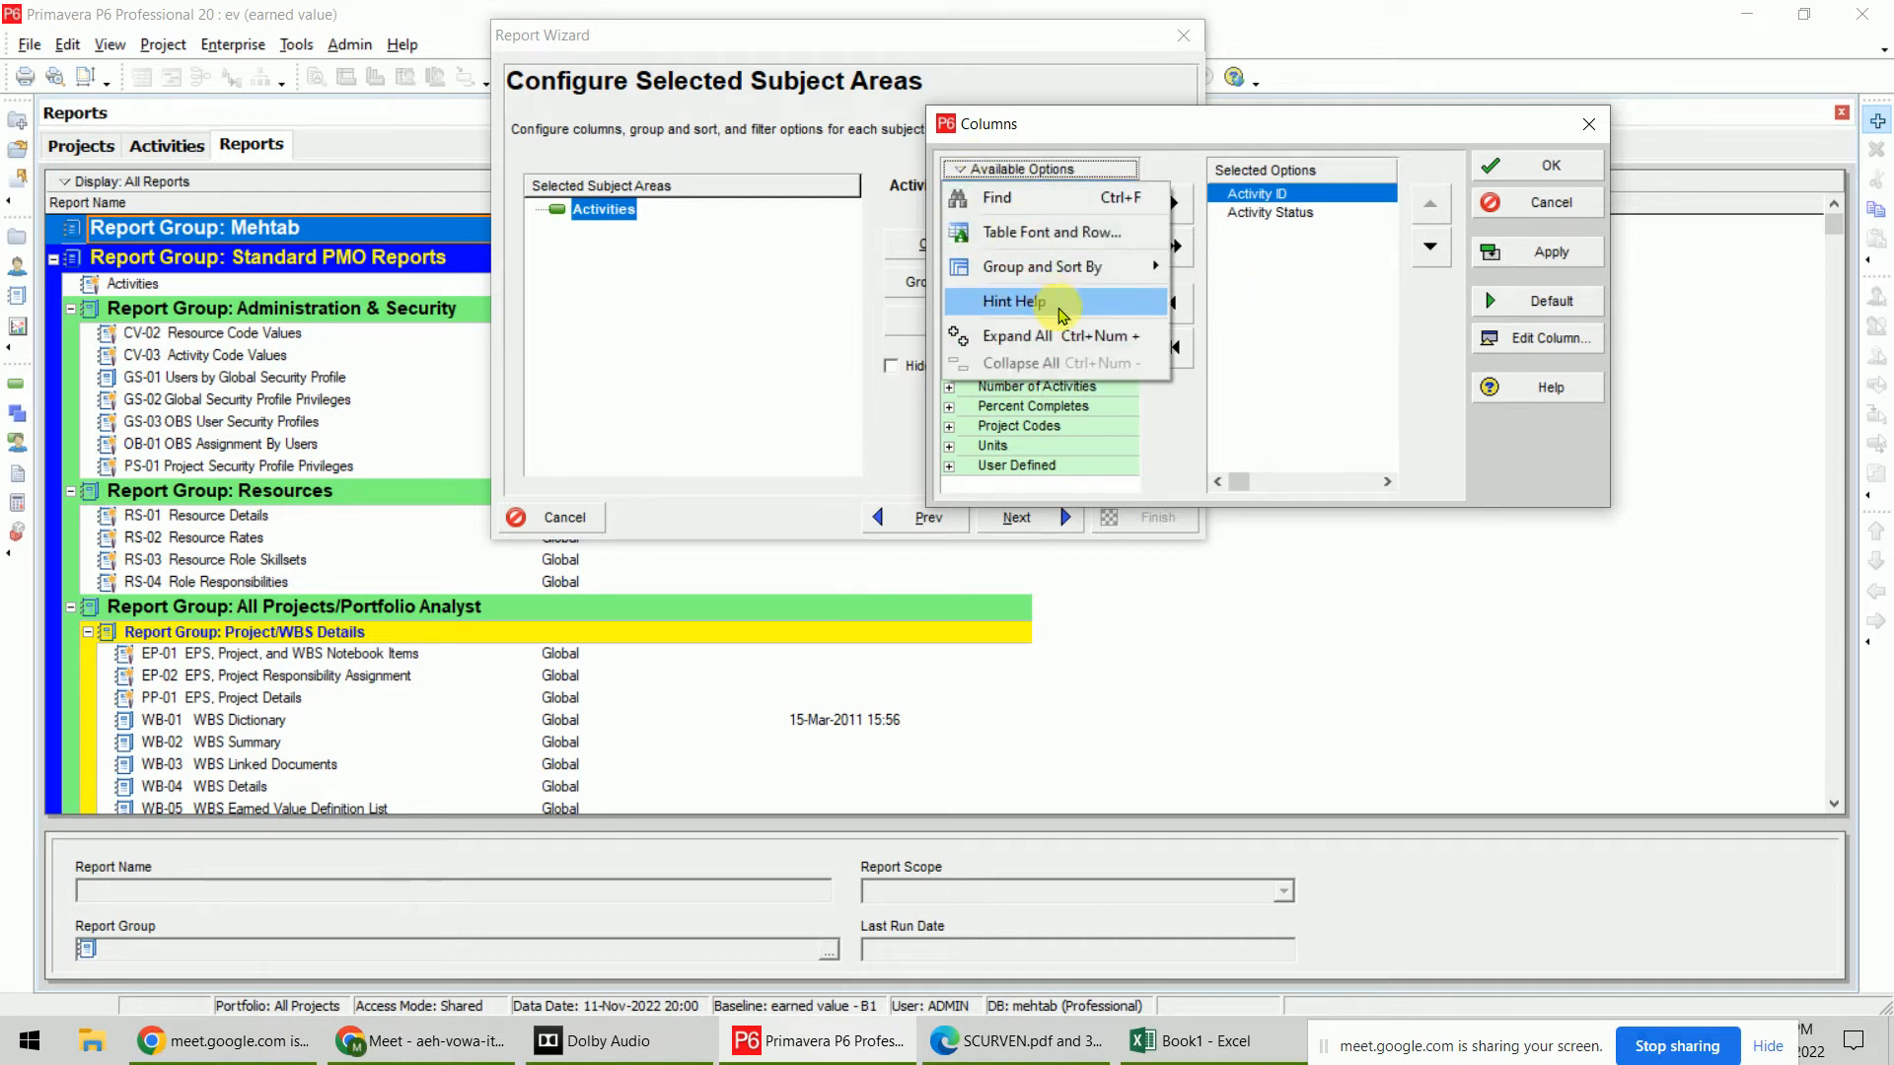
mouse_move(1043, 267)
left_click(1235, 293)
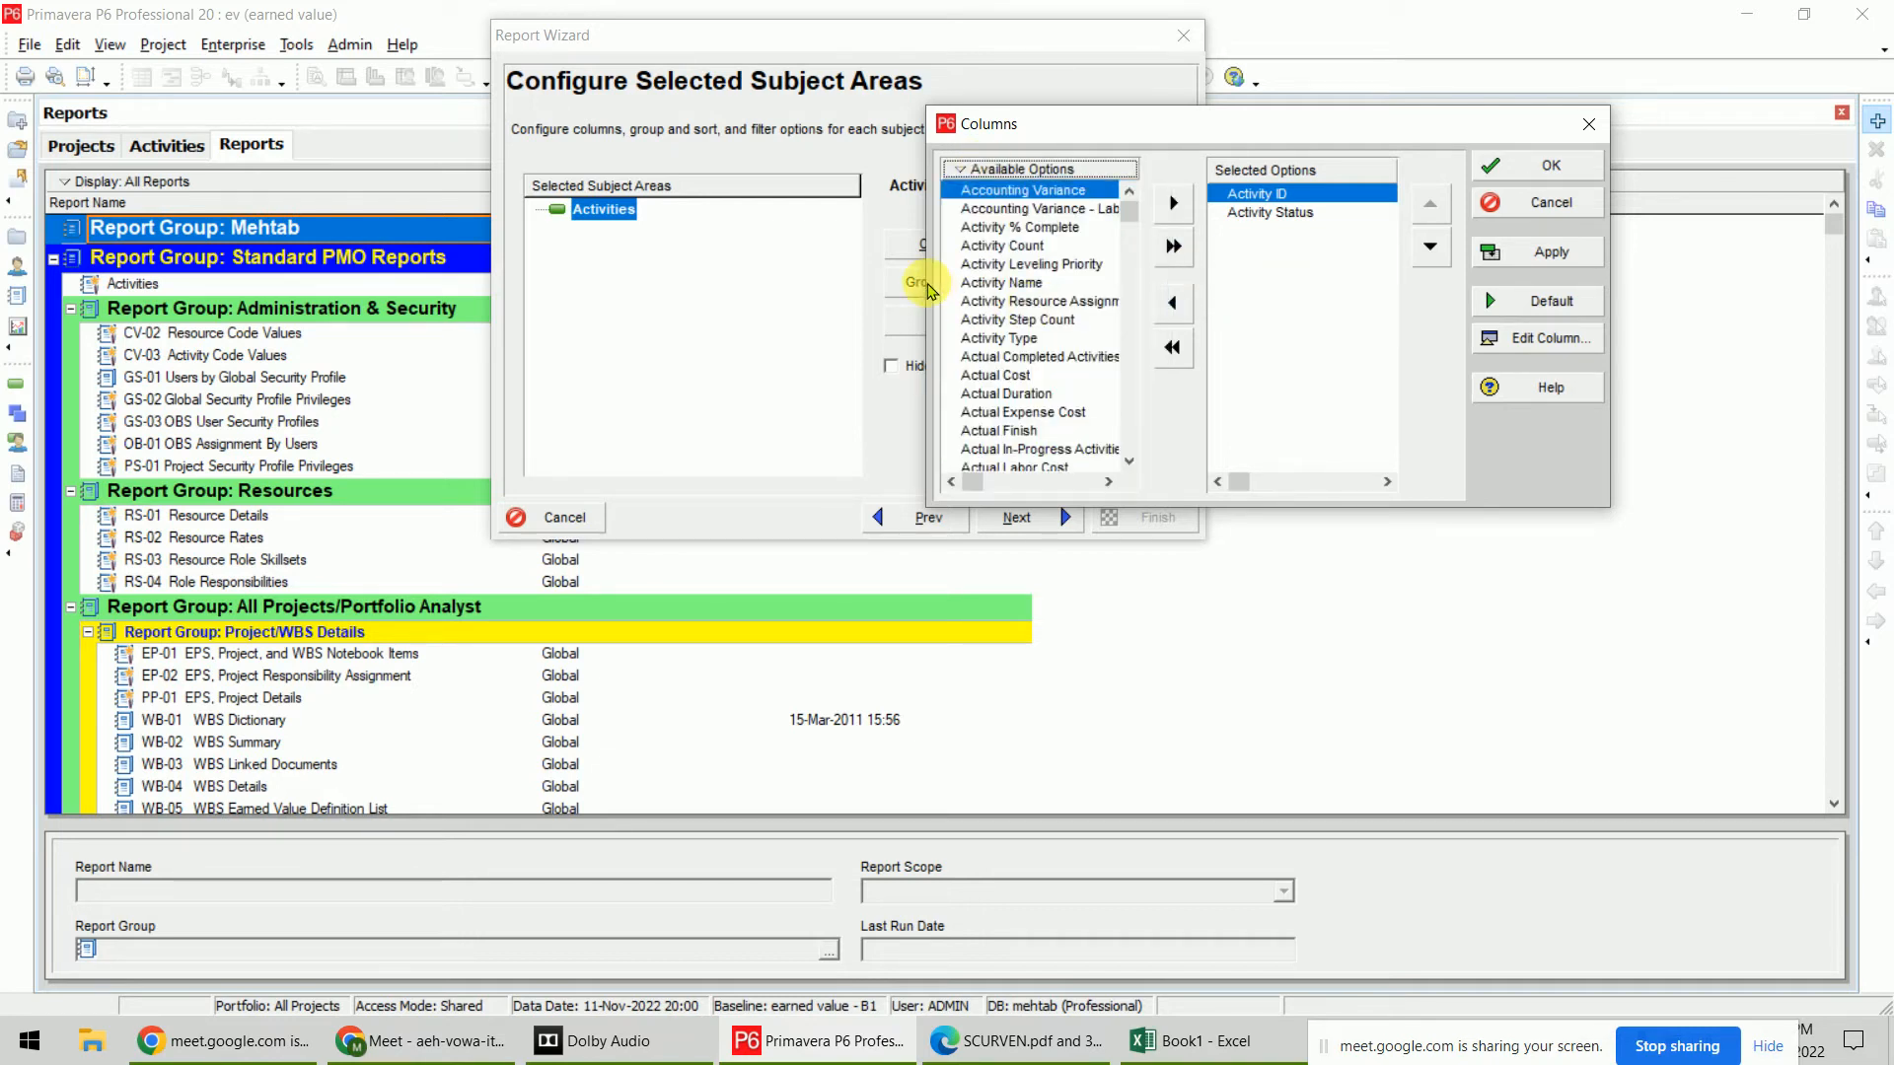
left_click_drag(932, 274, 728, 274)
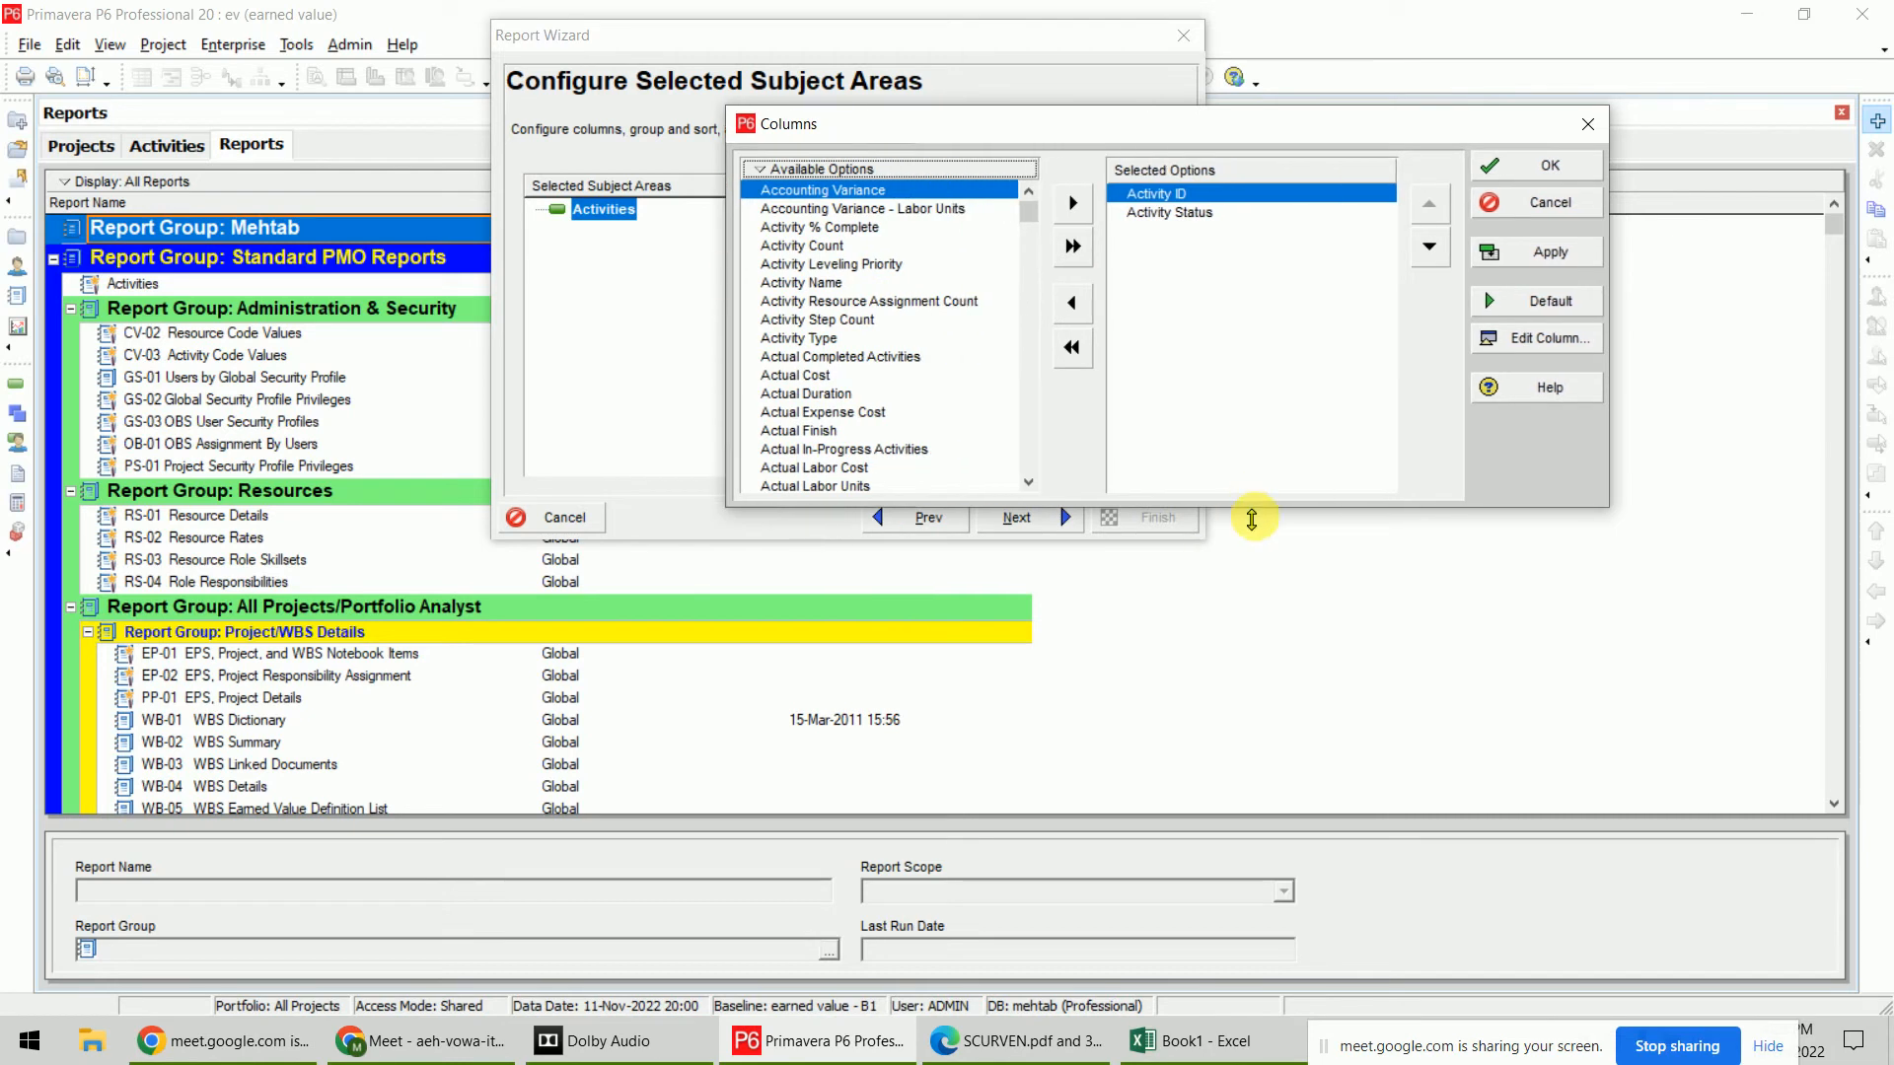
left_click_drag(1252, 709, 1256, 883)
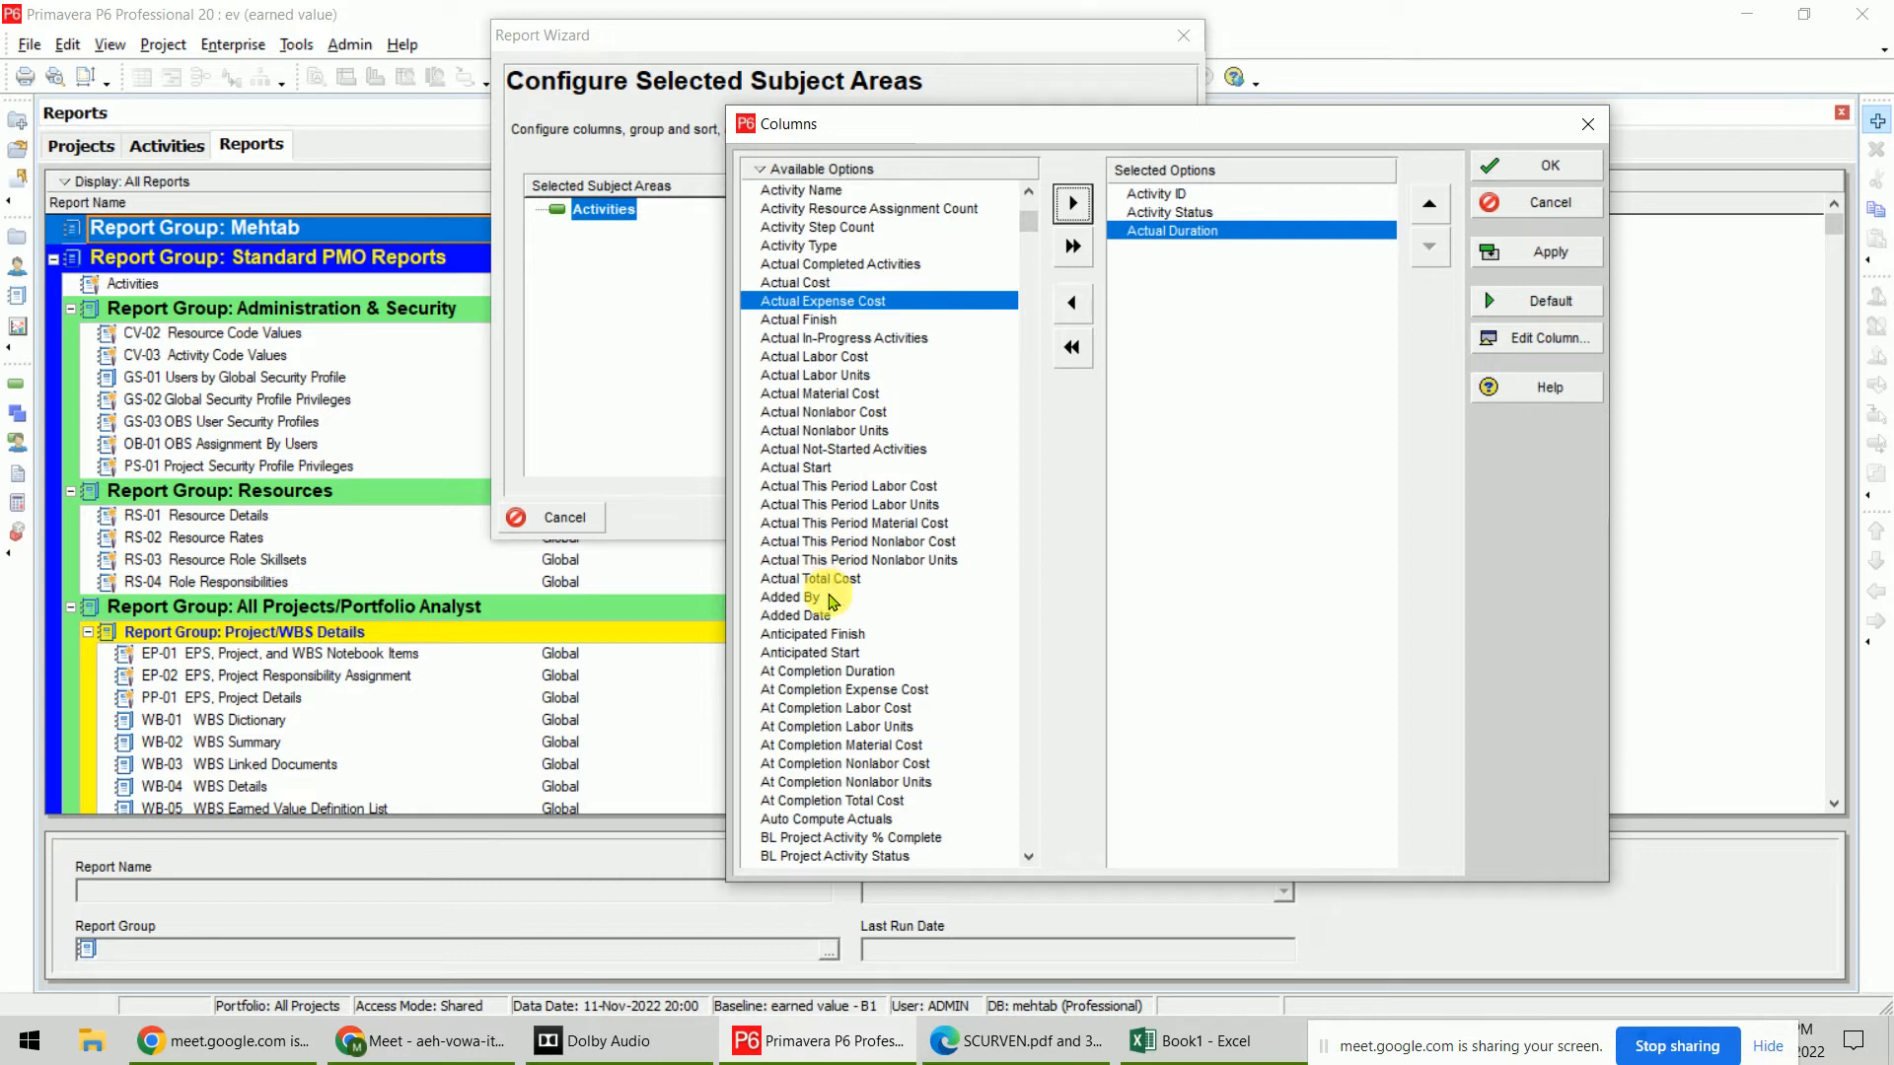
Add the Budgeted Total Cost column to the report's selected columns
left_click(844, 523)
scroll(846, 523, "down", 5)
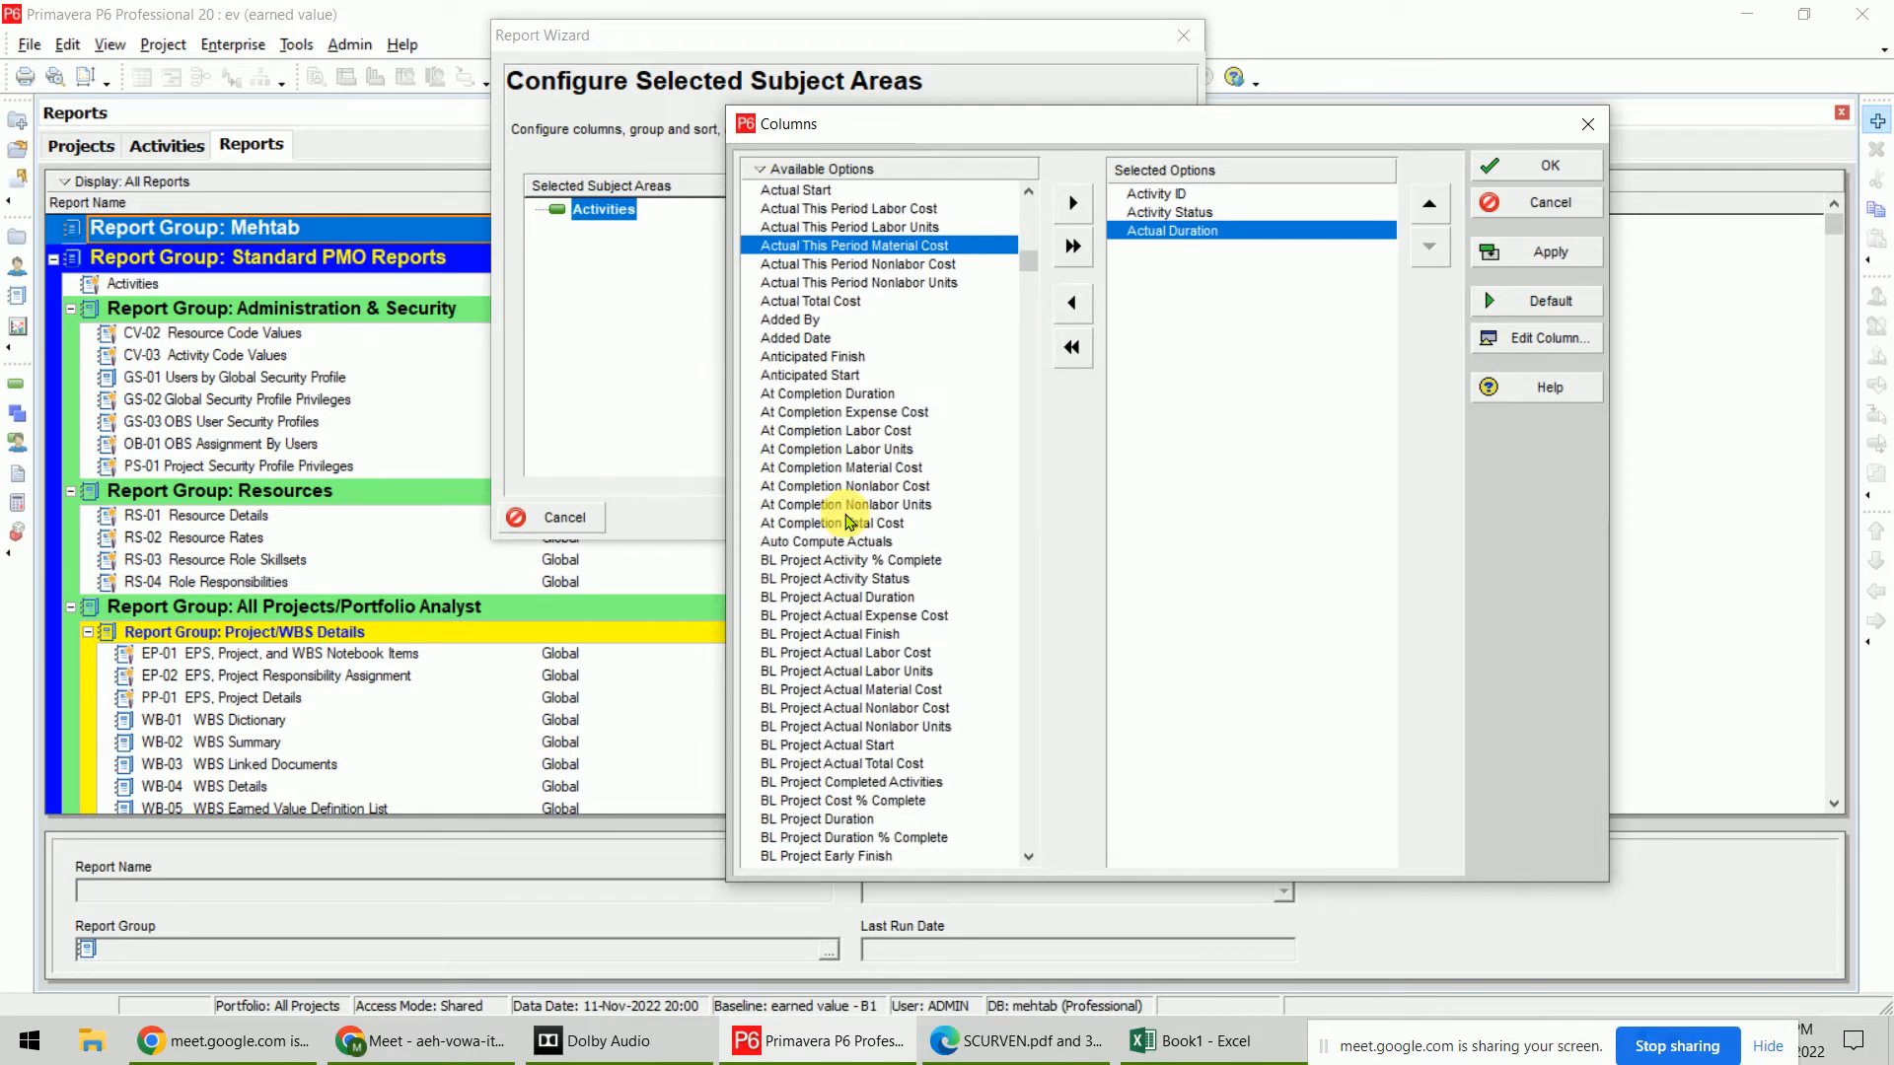
scroll(846, 523, "down", 18)
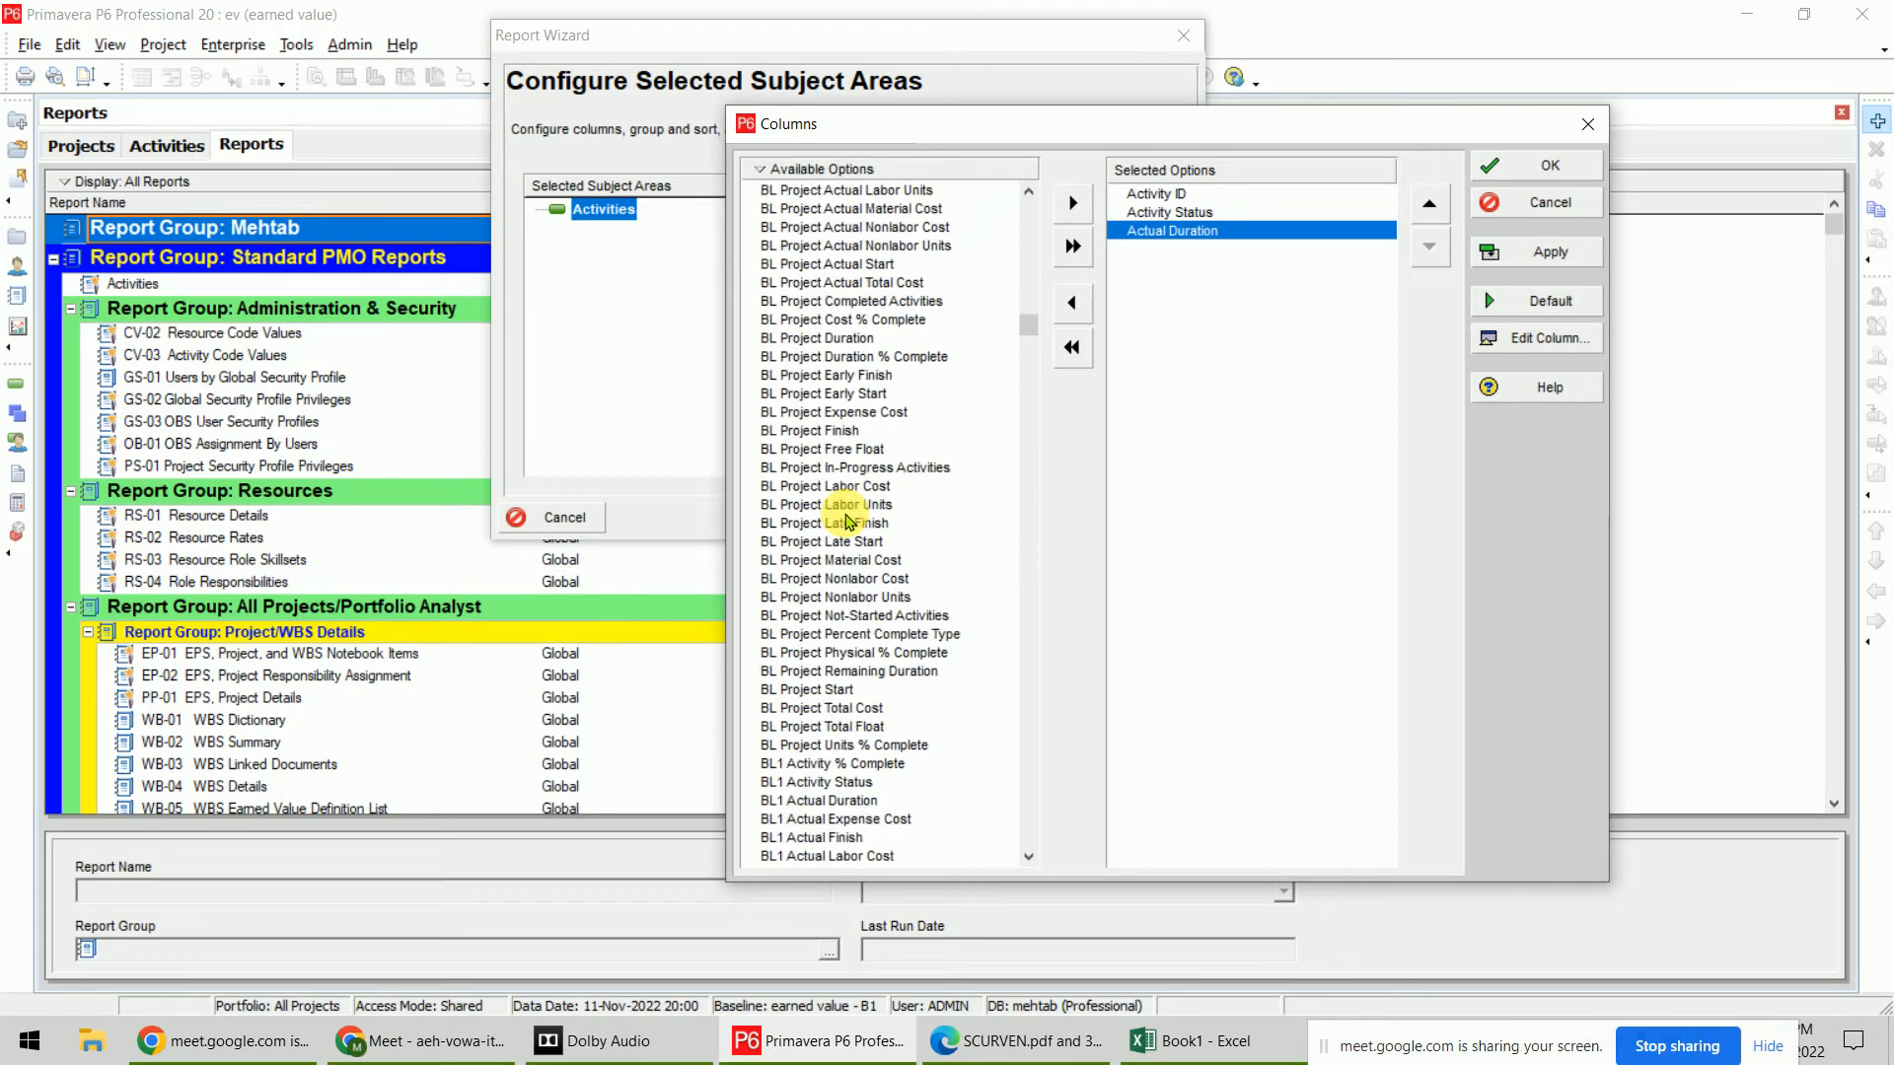
left_click_drag(1029, 390, 1028, 498)
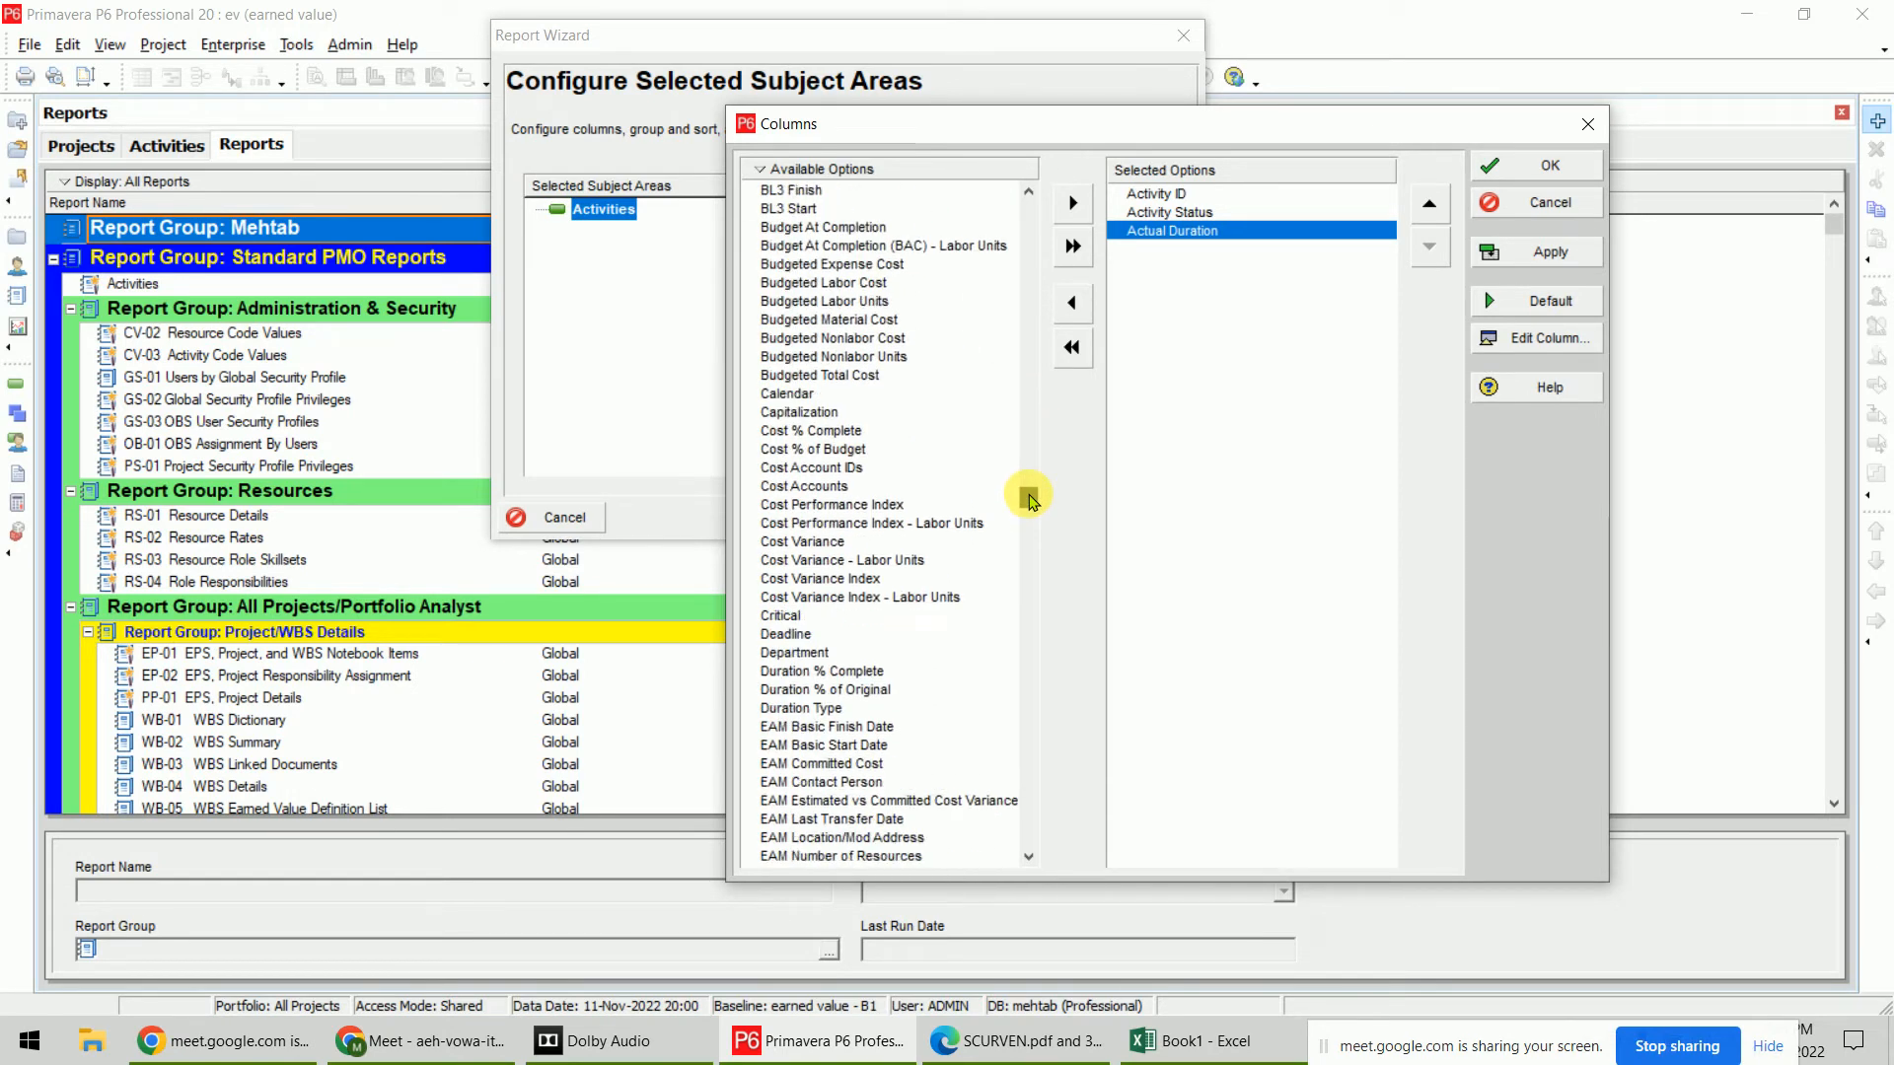
left_click(834, 375)
left_click(1073, 203)
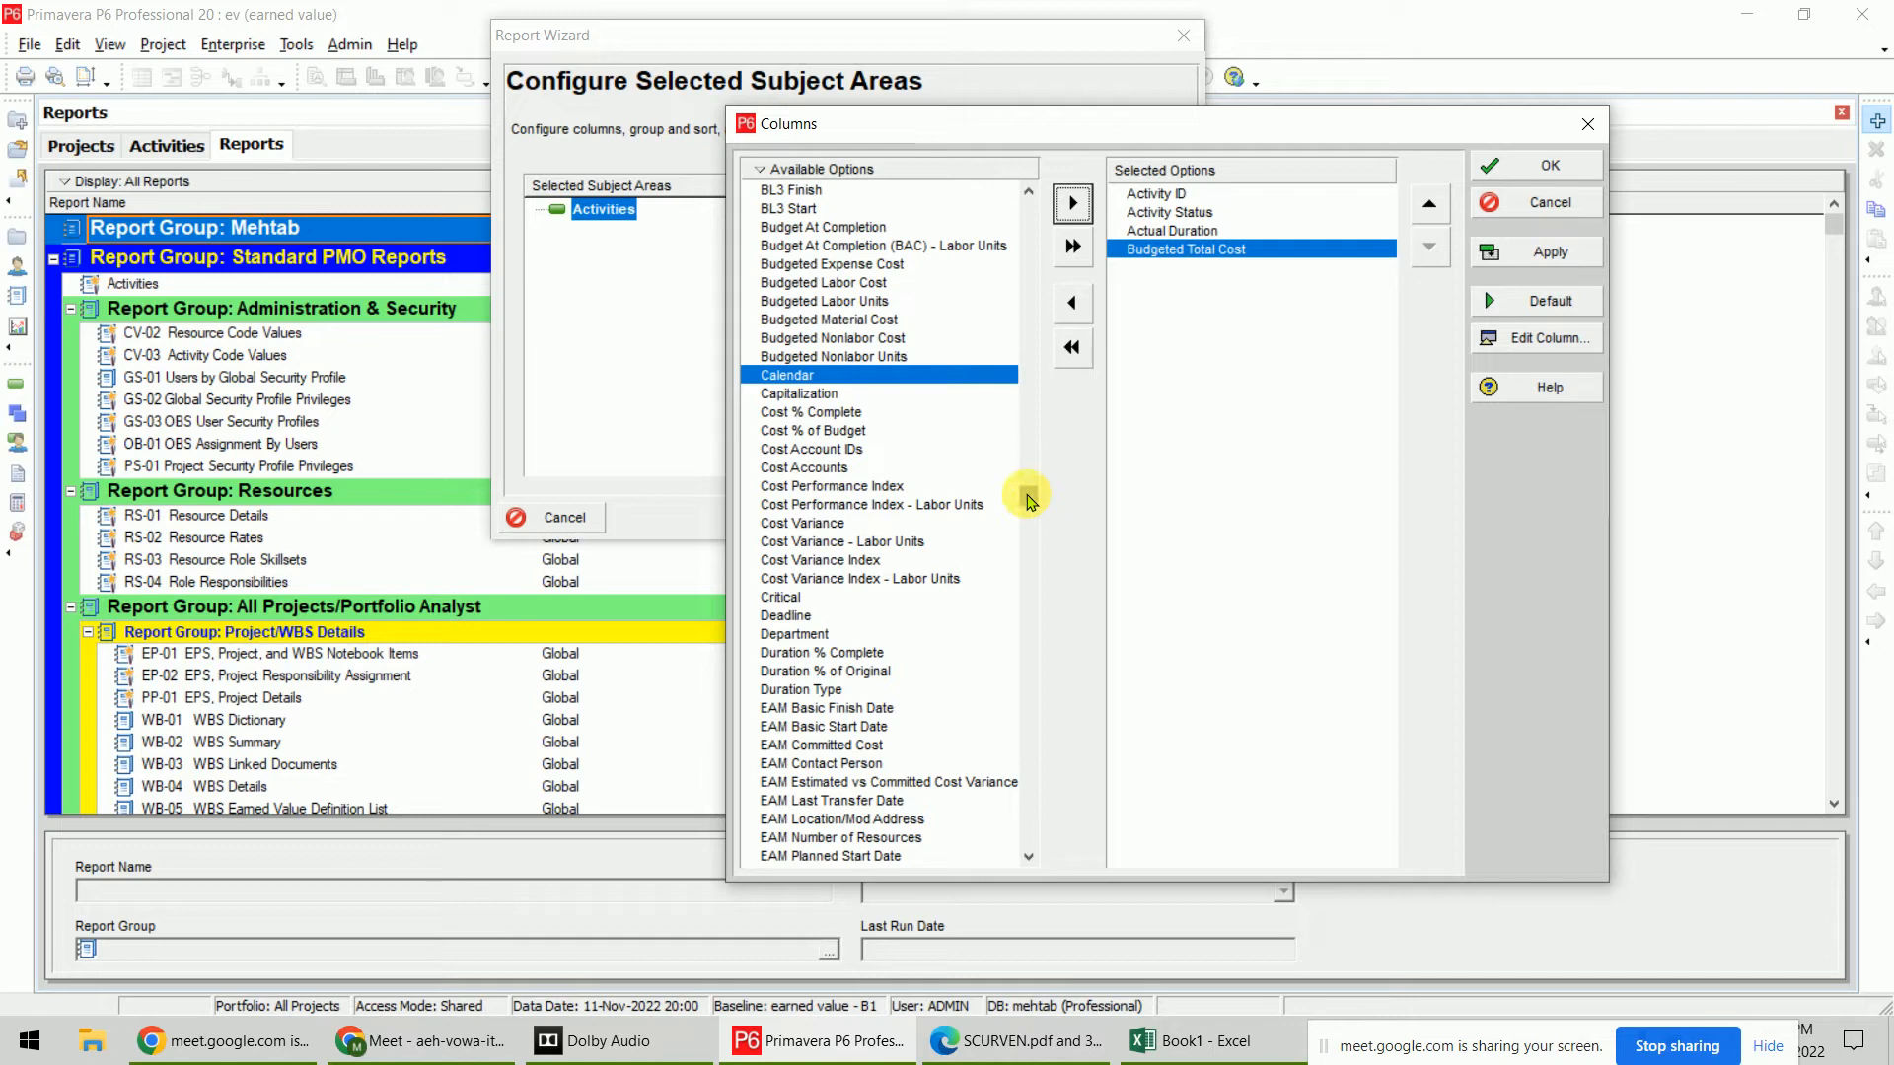
Add the Activity % Complete and Resources columns to the report's selected columns
left_click_drag(1026, 499, 1023, 252)
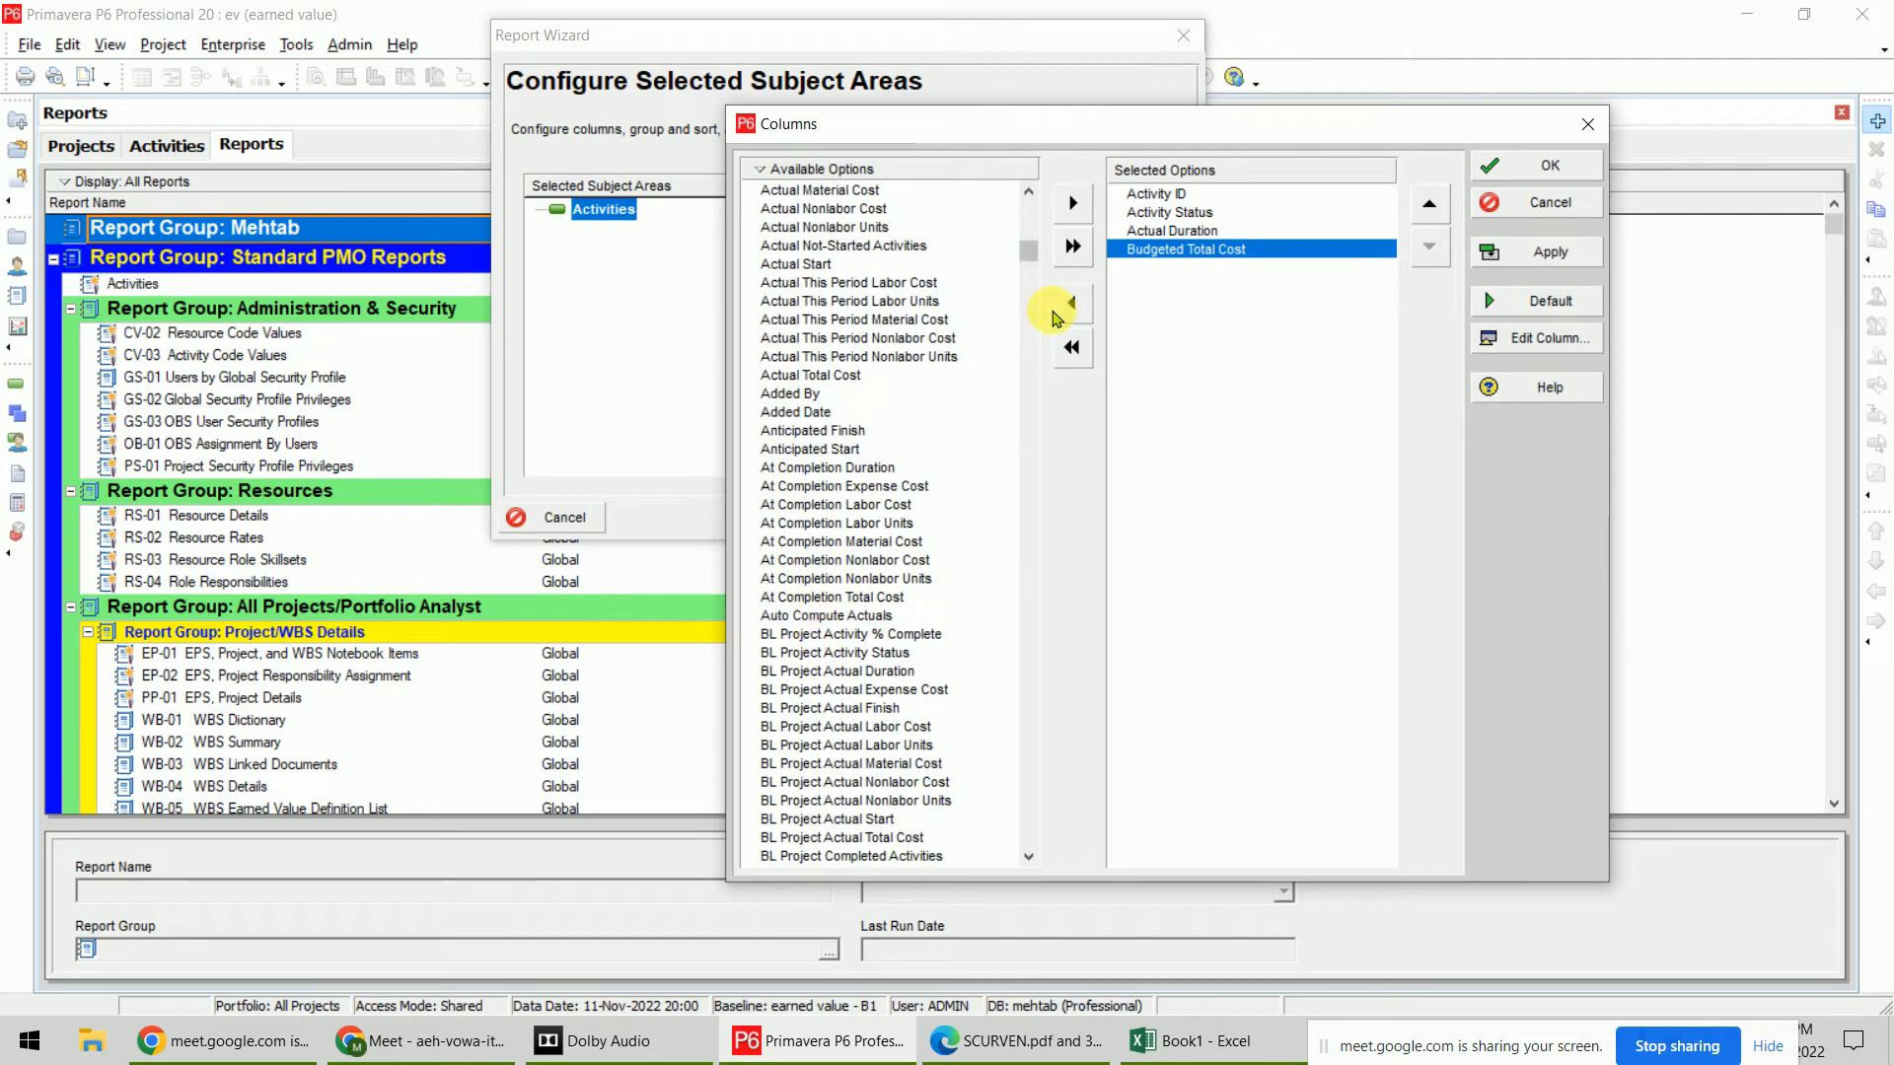
left_click_drag(1029, 251, 1029, 204)
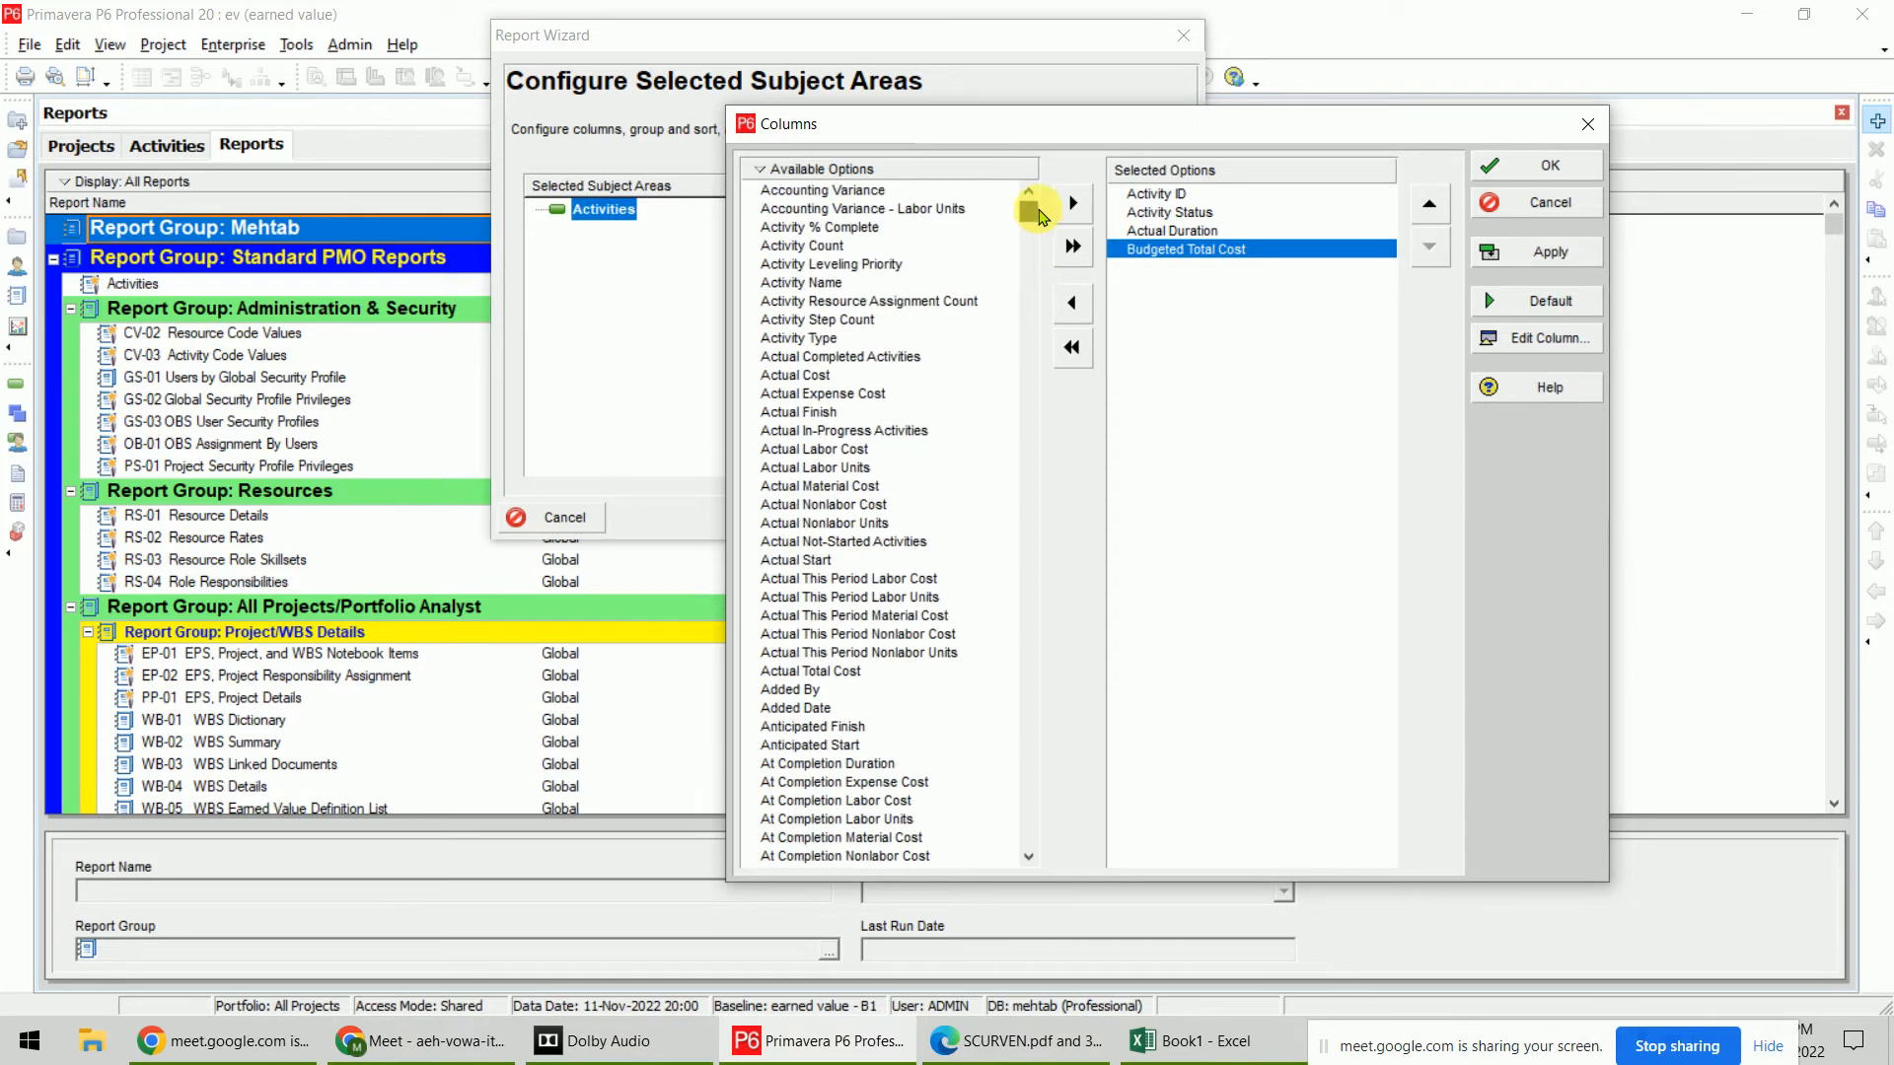
left_click(884, 227)
left_click(1072, 202)
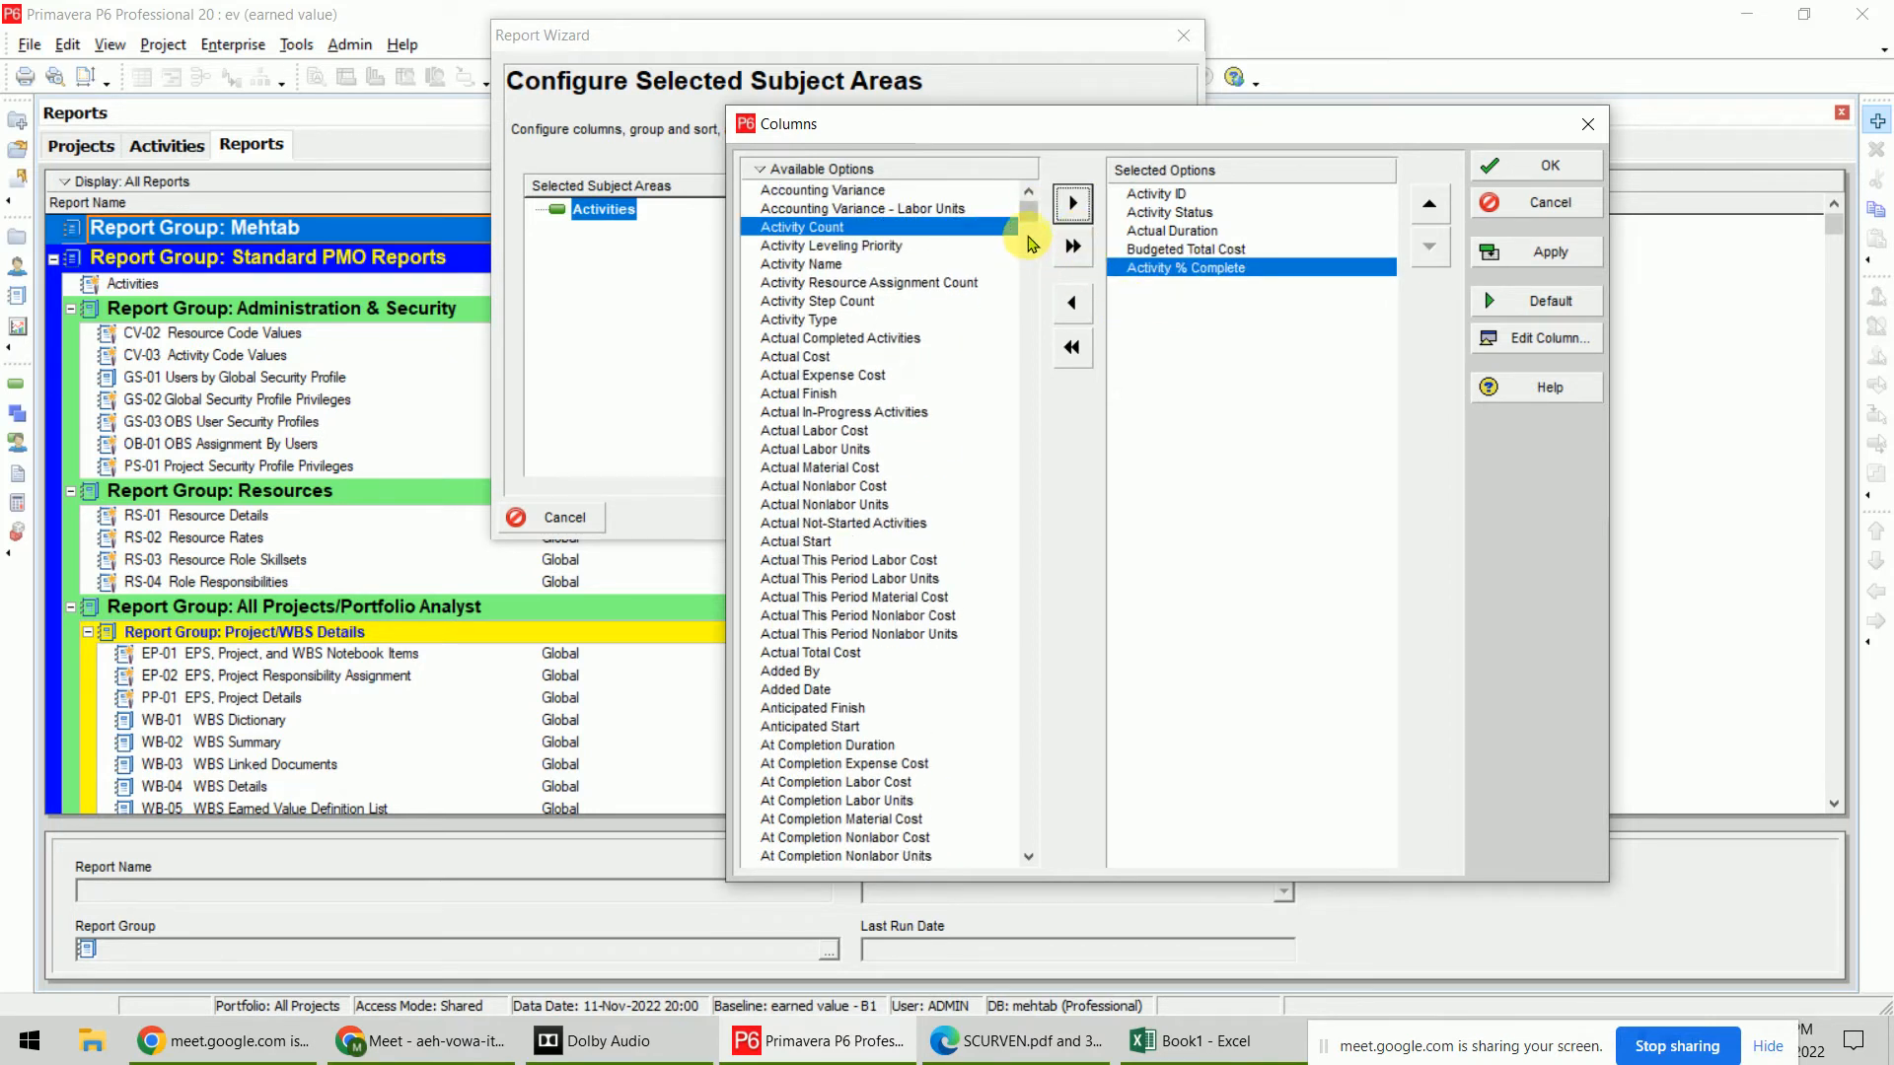
left_click_drag(1028, 207, 1028, 635)
left_click_drag(1031, 717, 1026, 856)
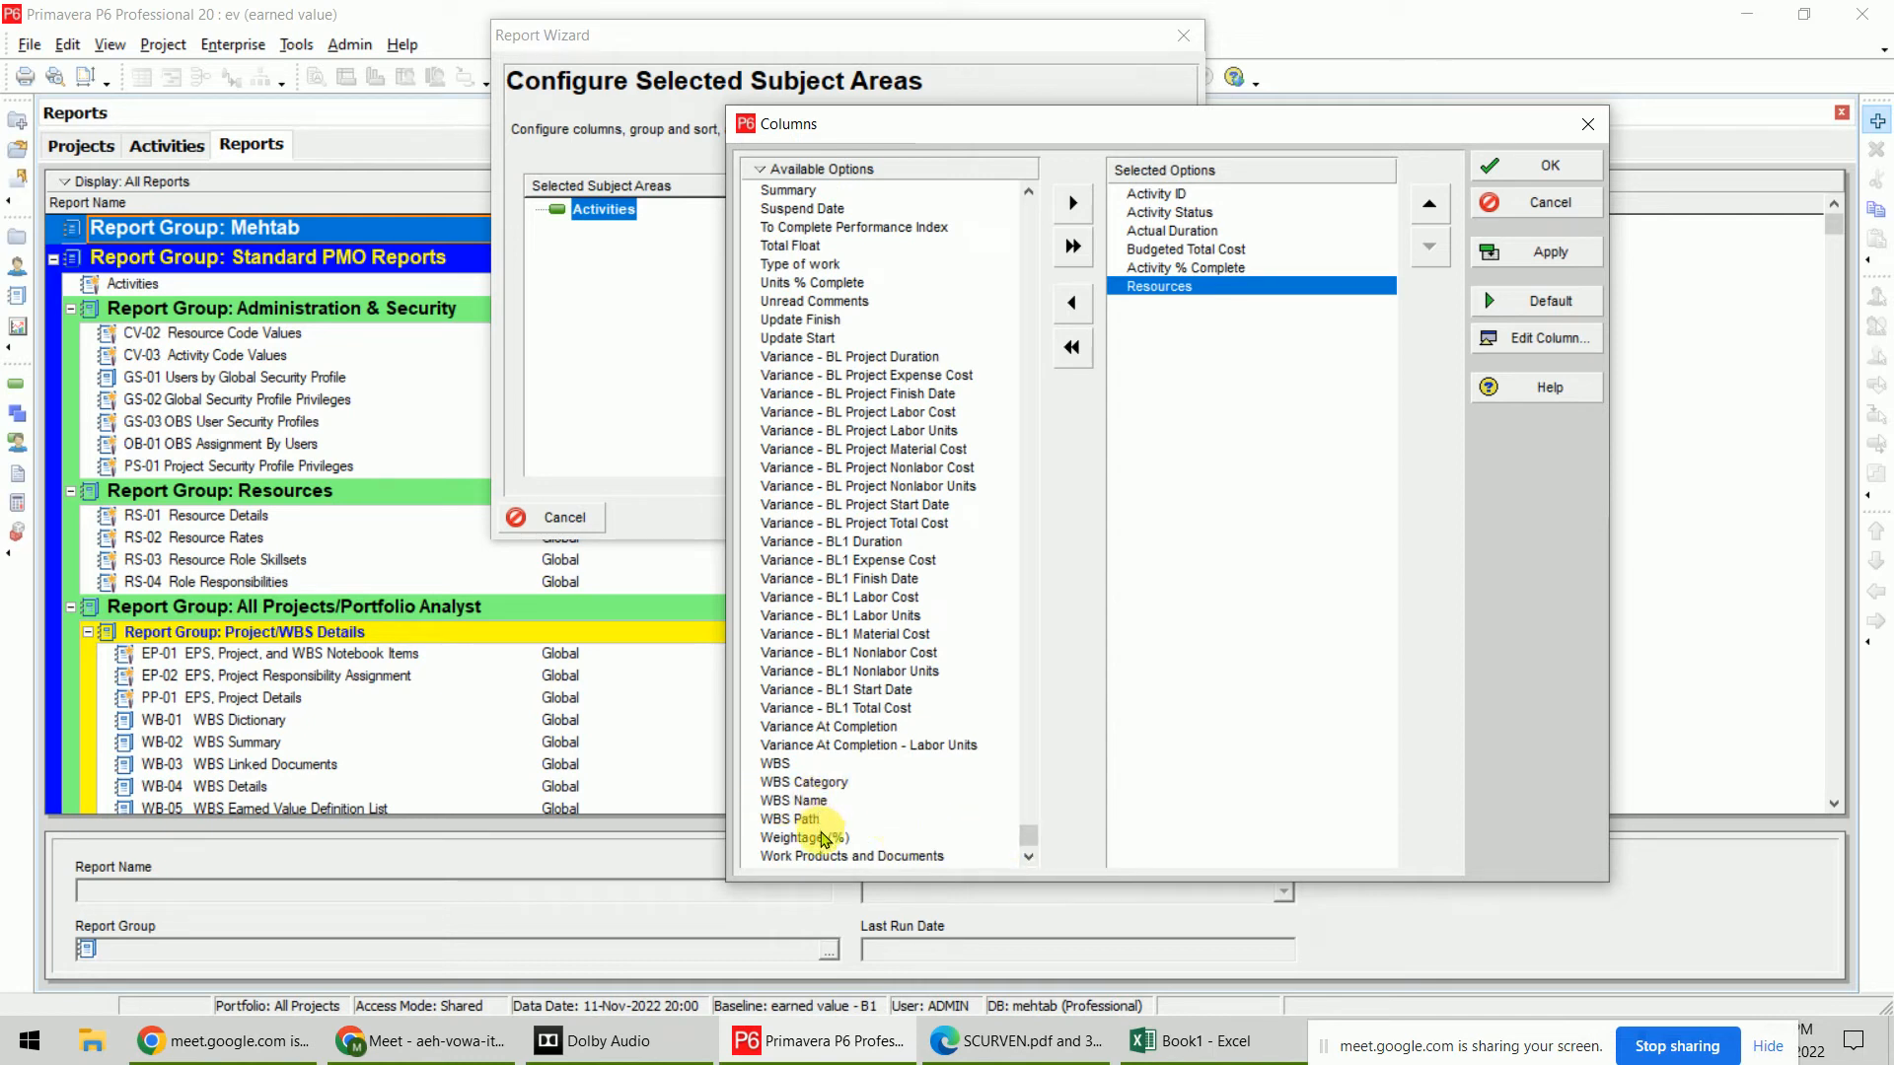
Add the WBS Name and Total Float columns to the report and accept the column selection
left_click(815, 801)
left_click(1075, 212)
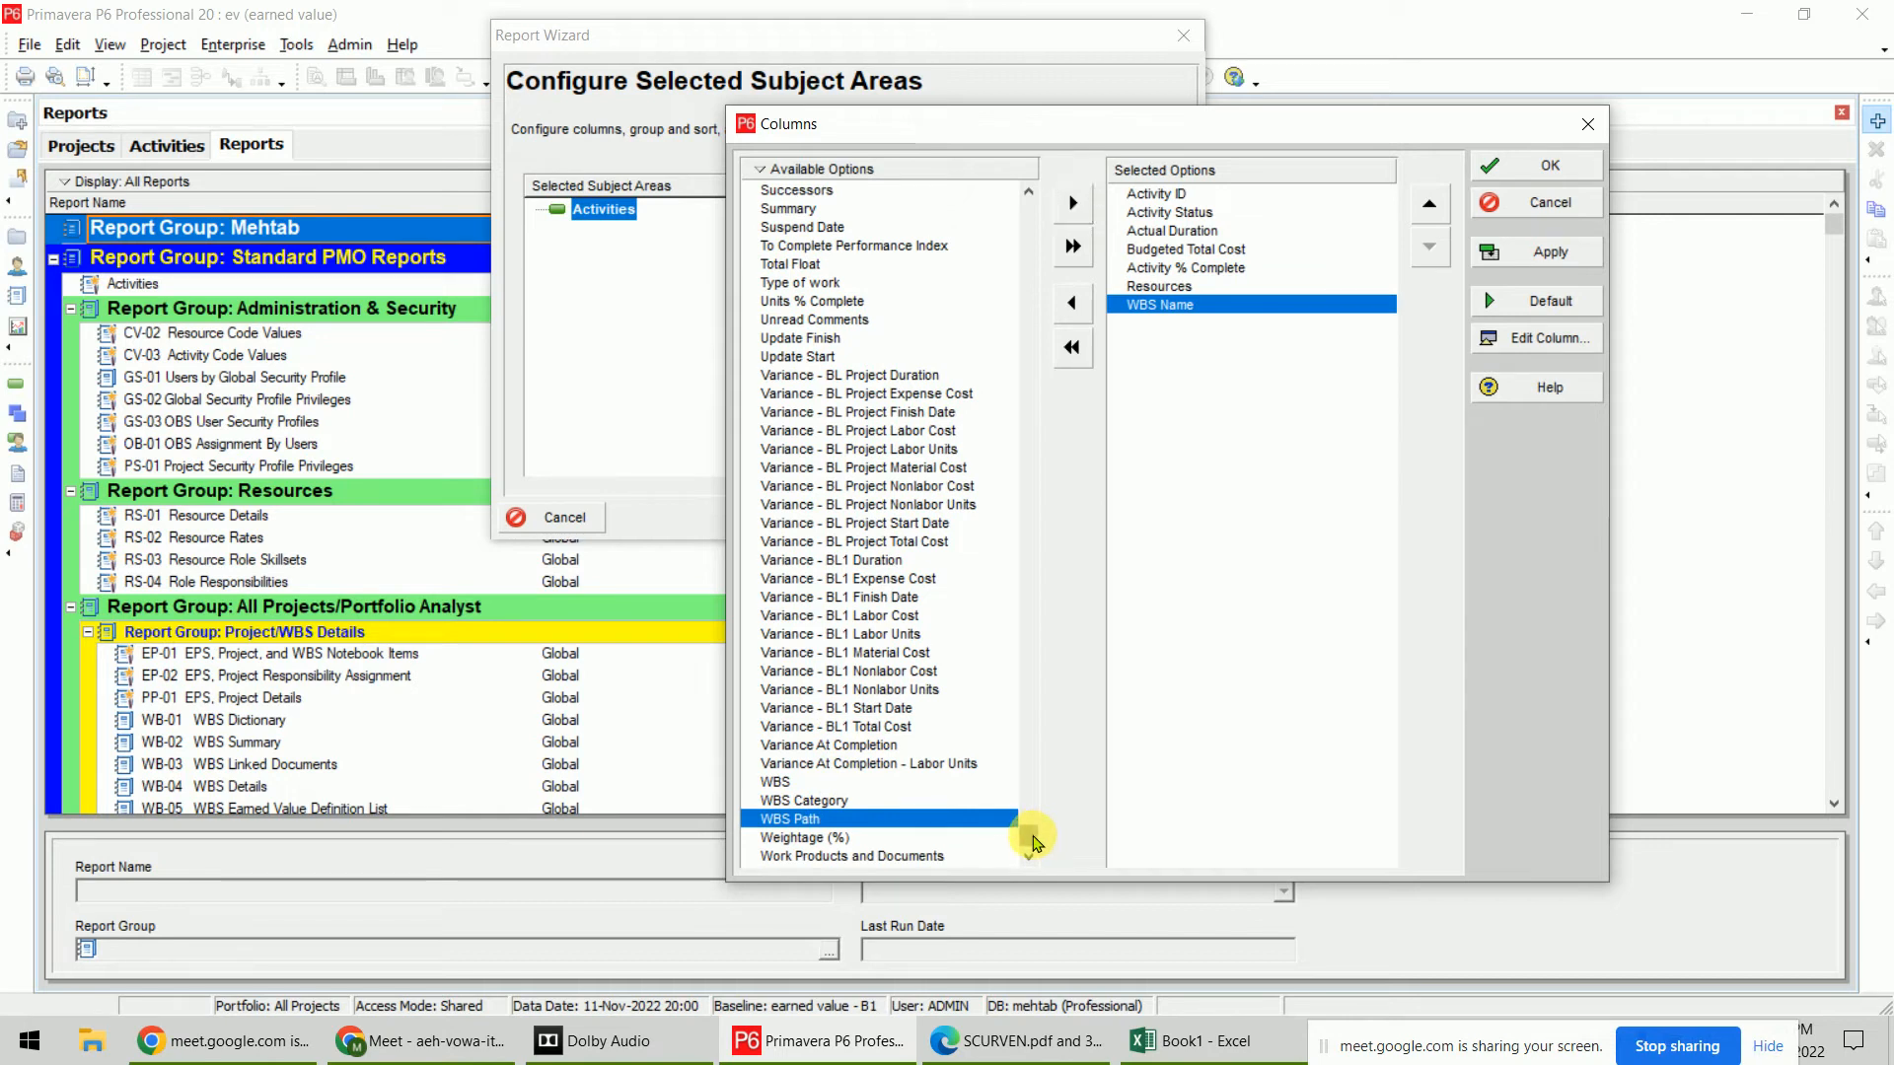
left_click_drag(1033, 843, 1027, 832)
left_click(818, 338)
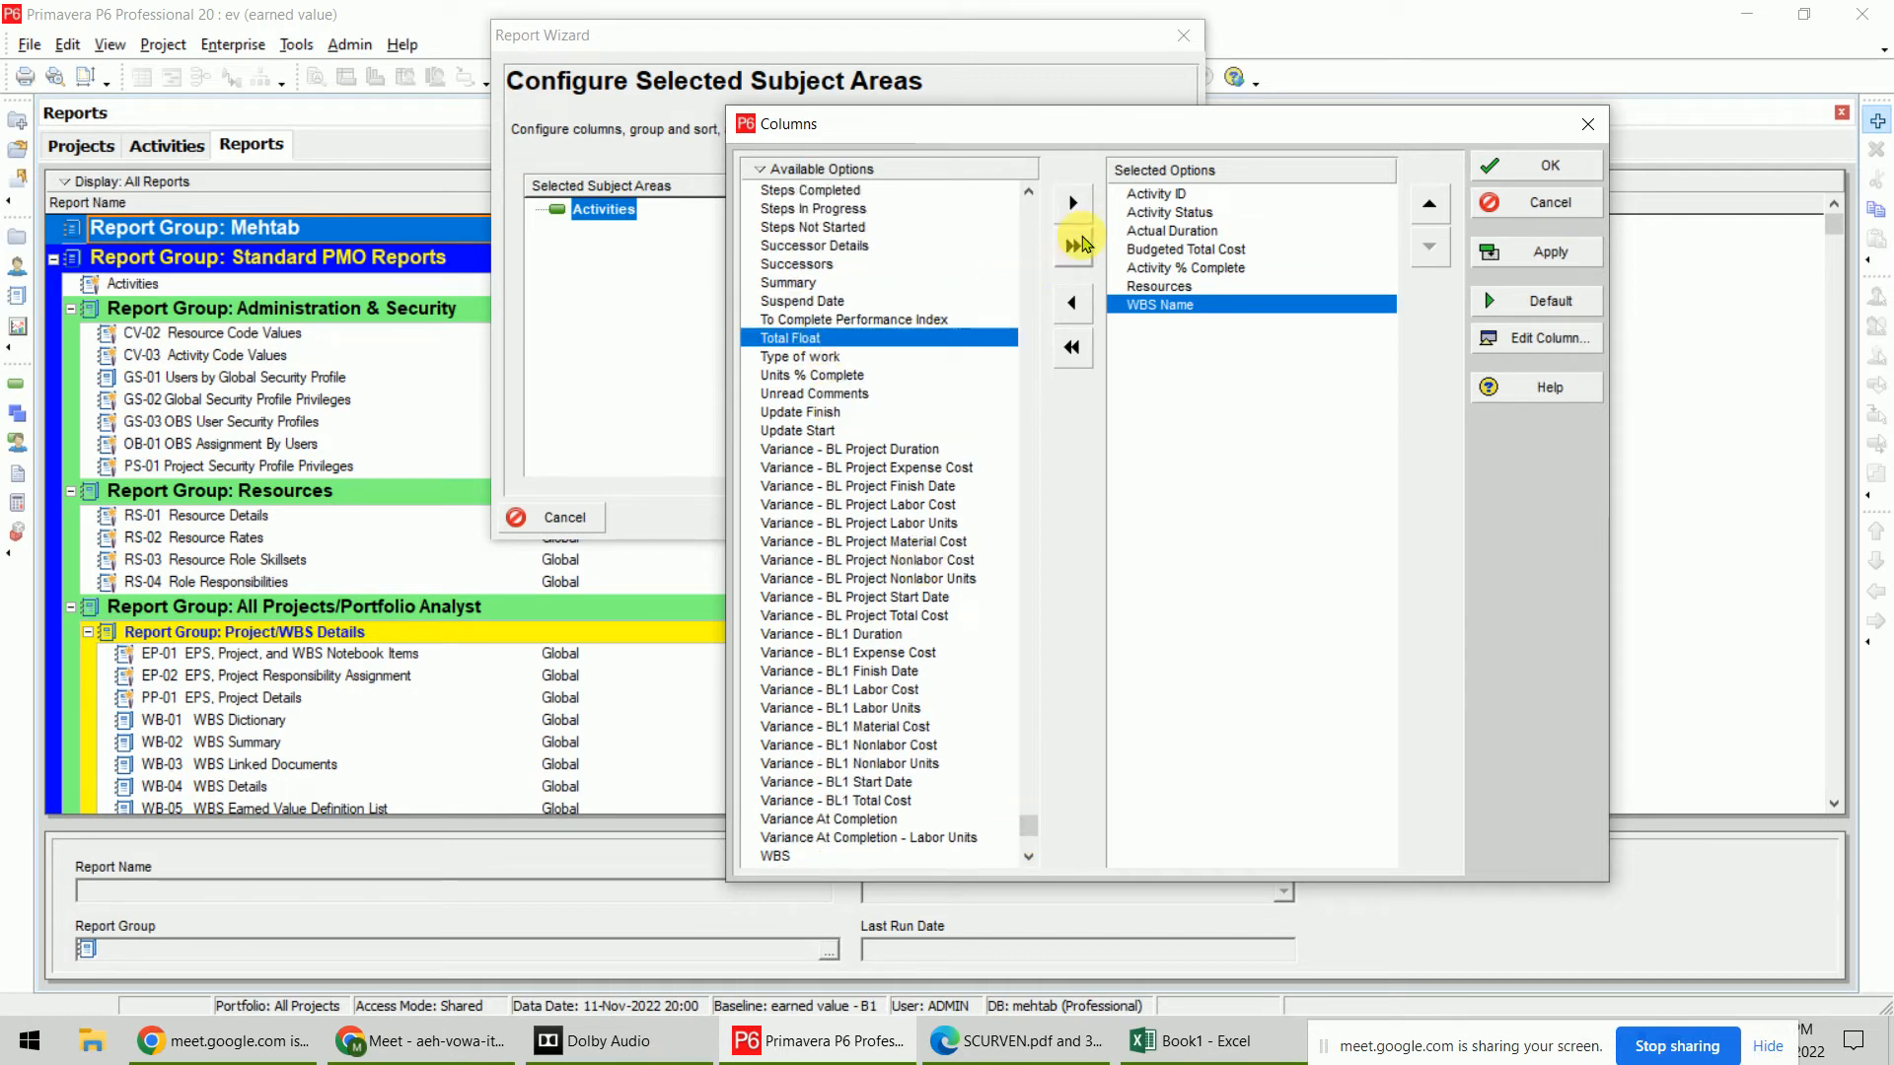
left_click(1073, 203)
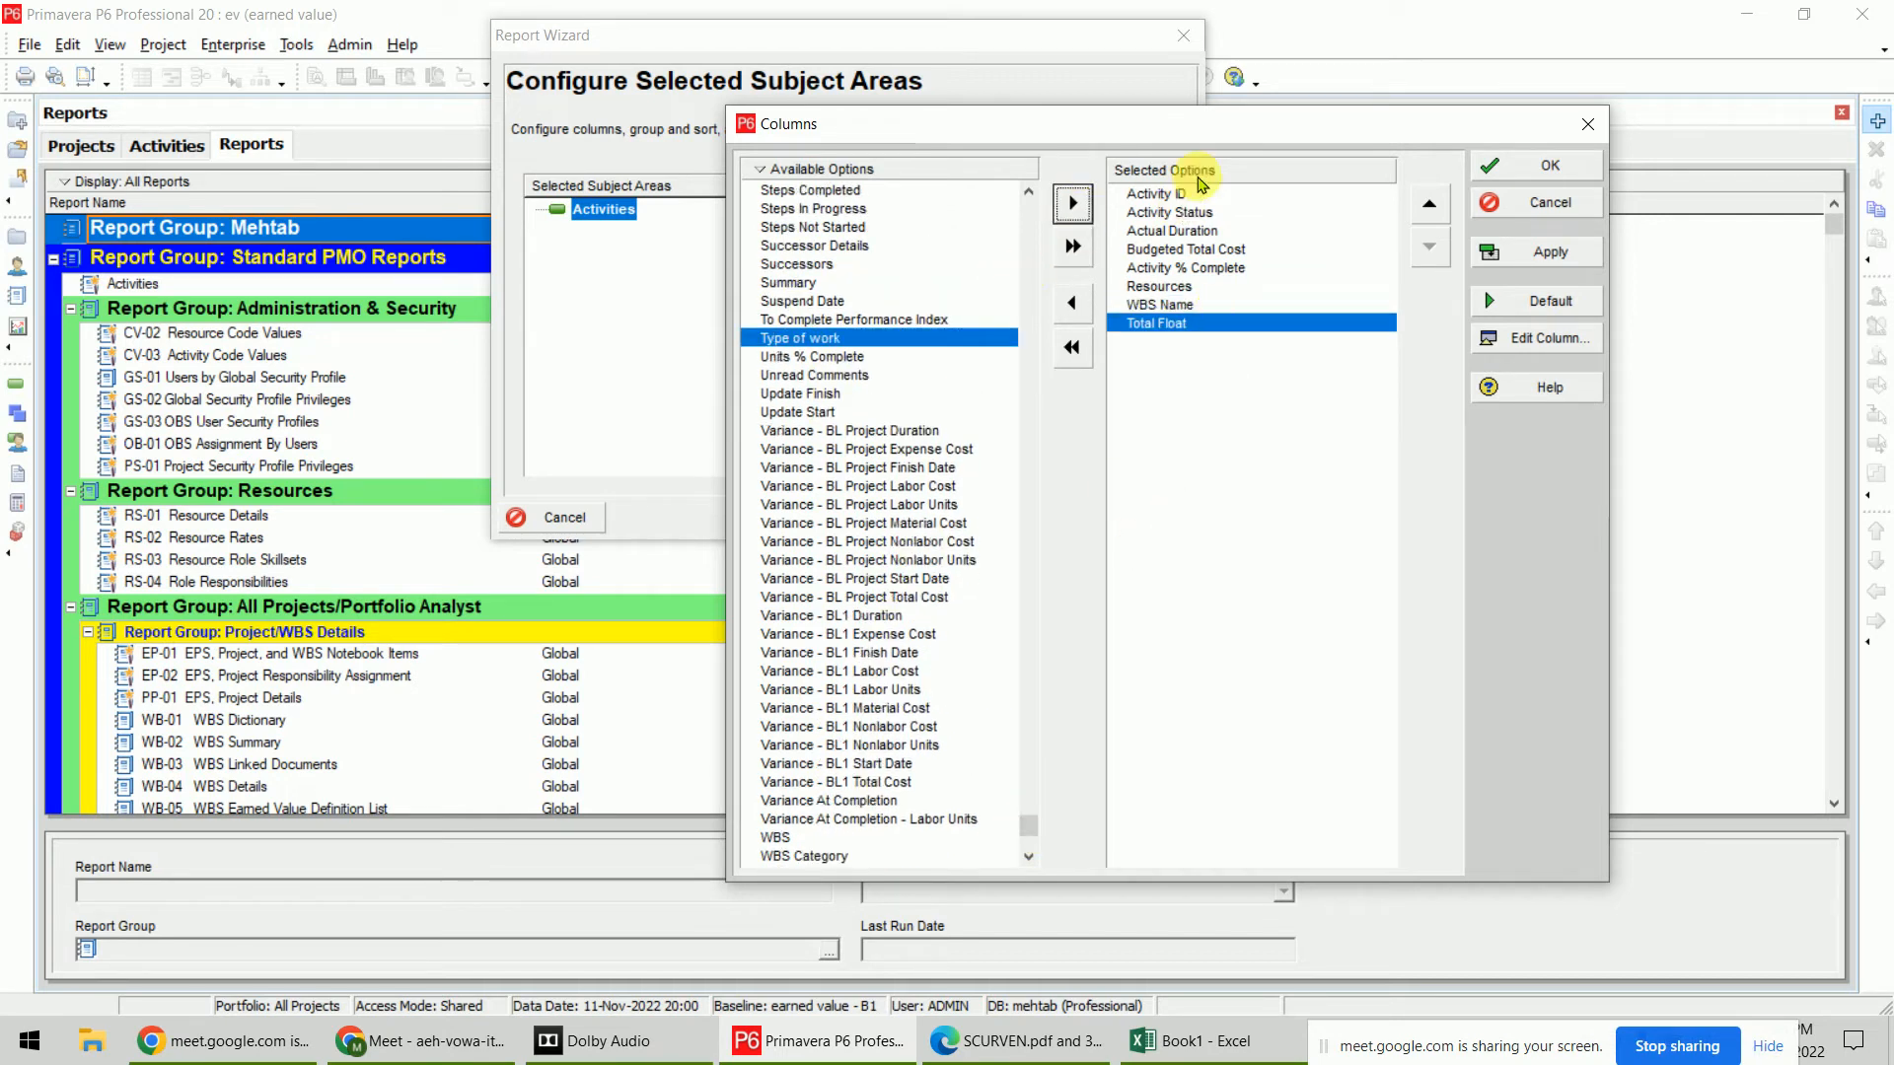
left_click(1545, 167)
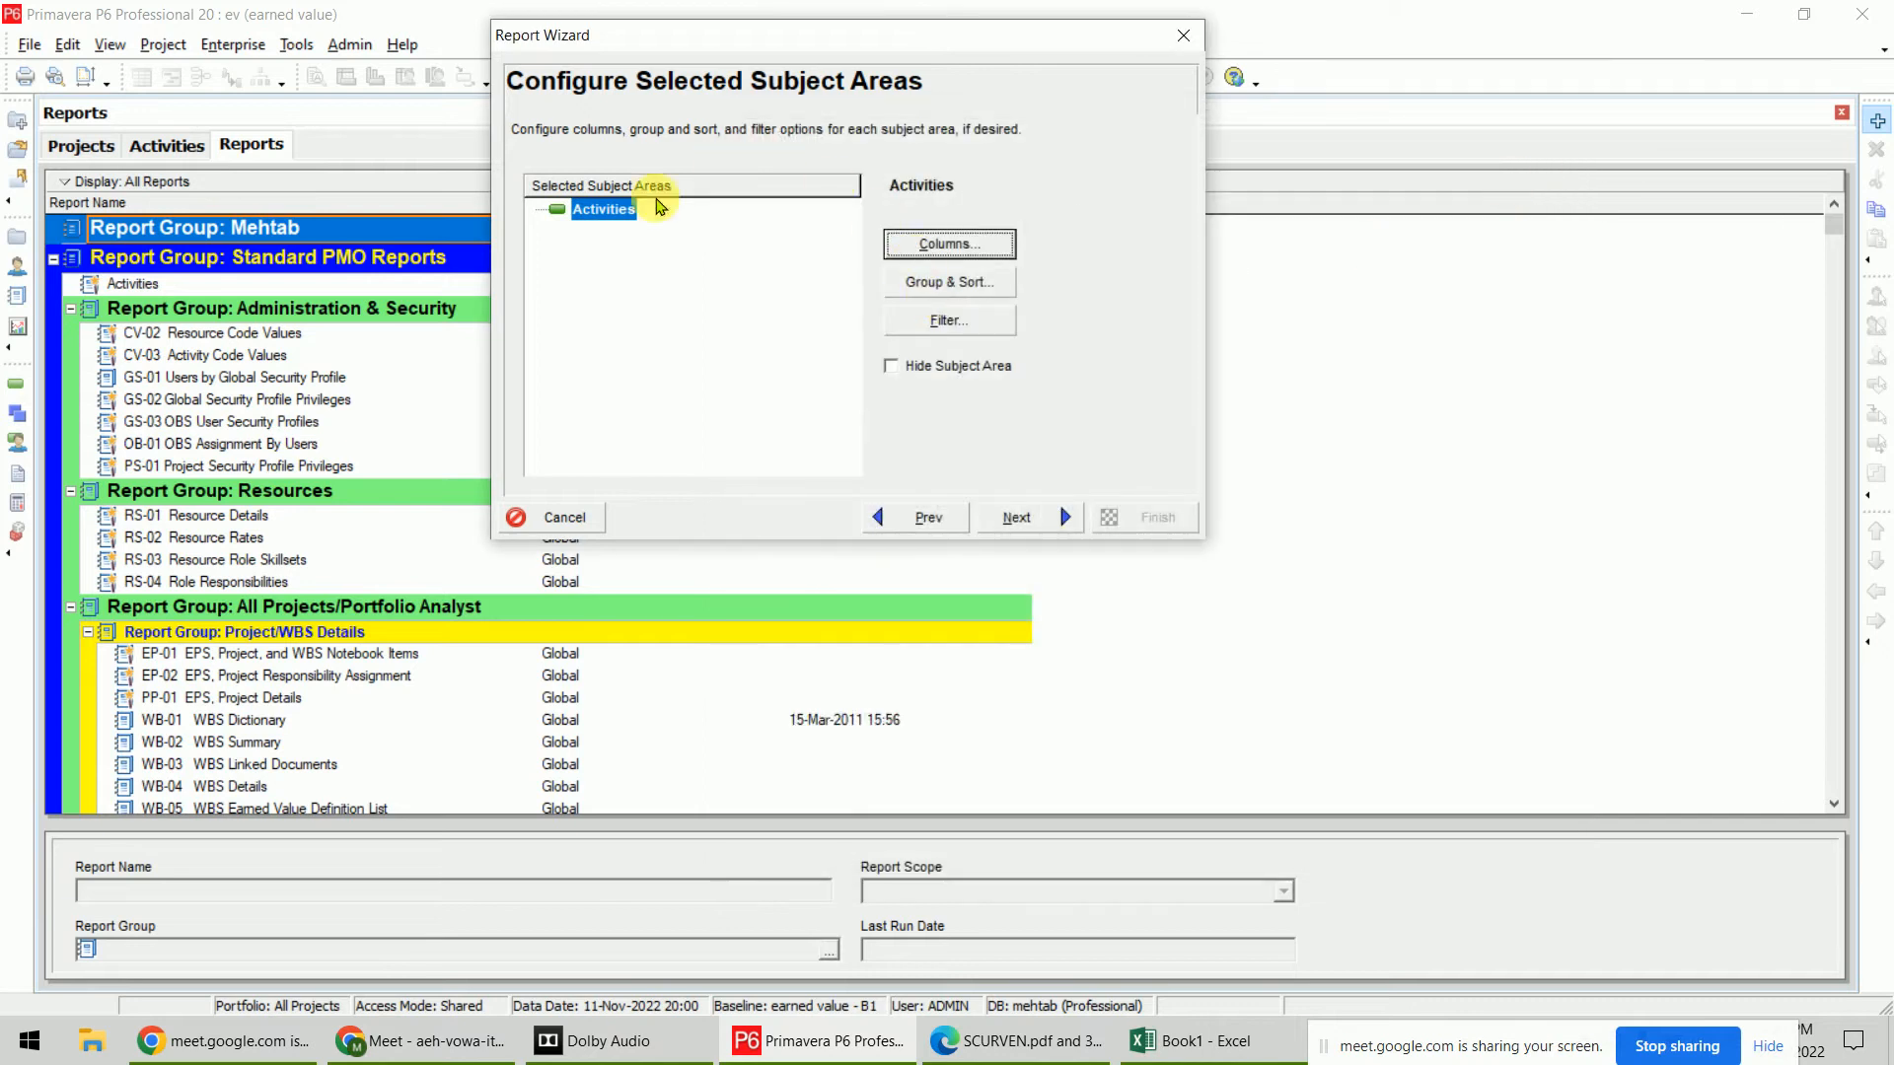
Title the report "Activities Schedule Report" and run it with number formatting kept on
left_click(1051, 521)
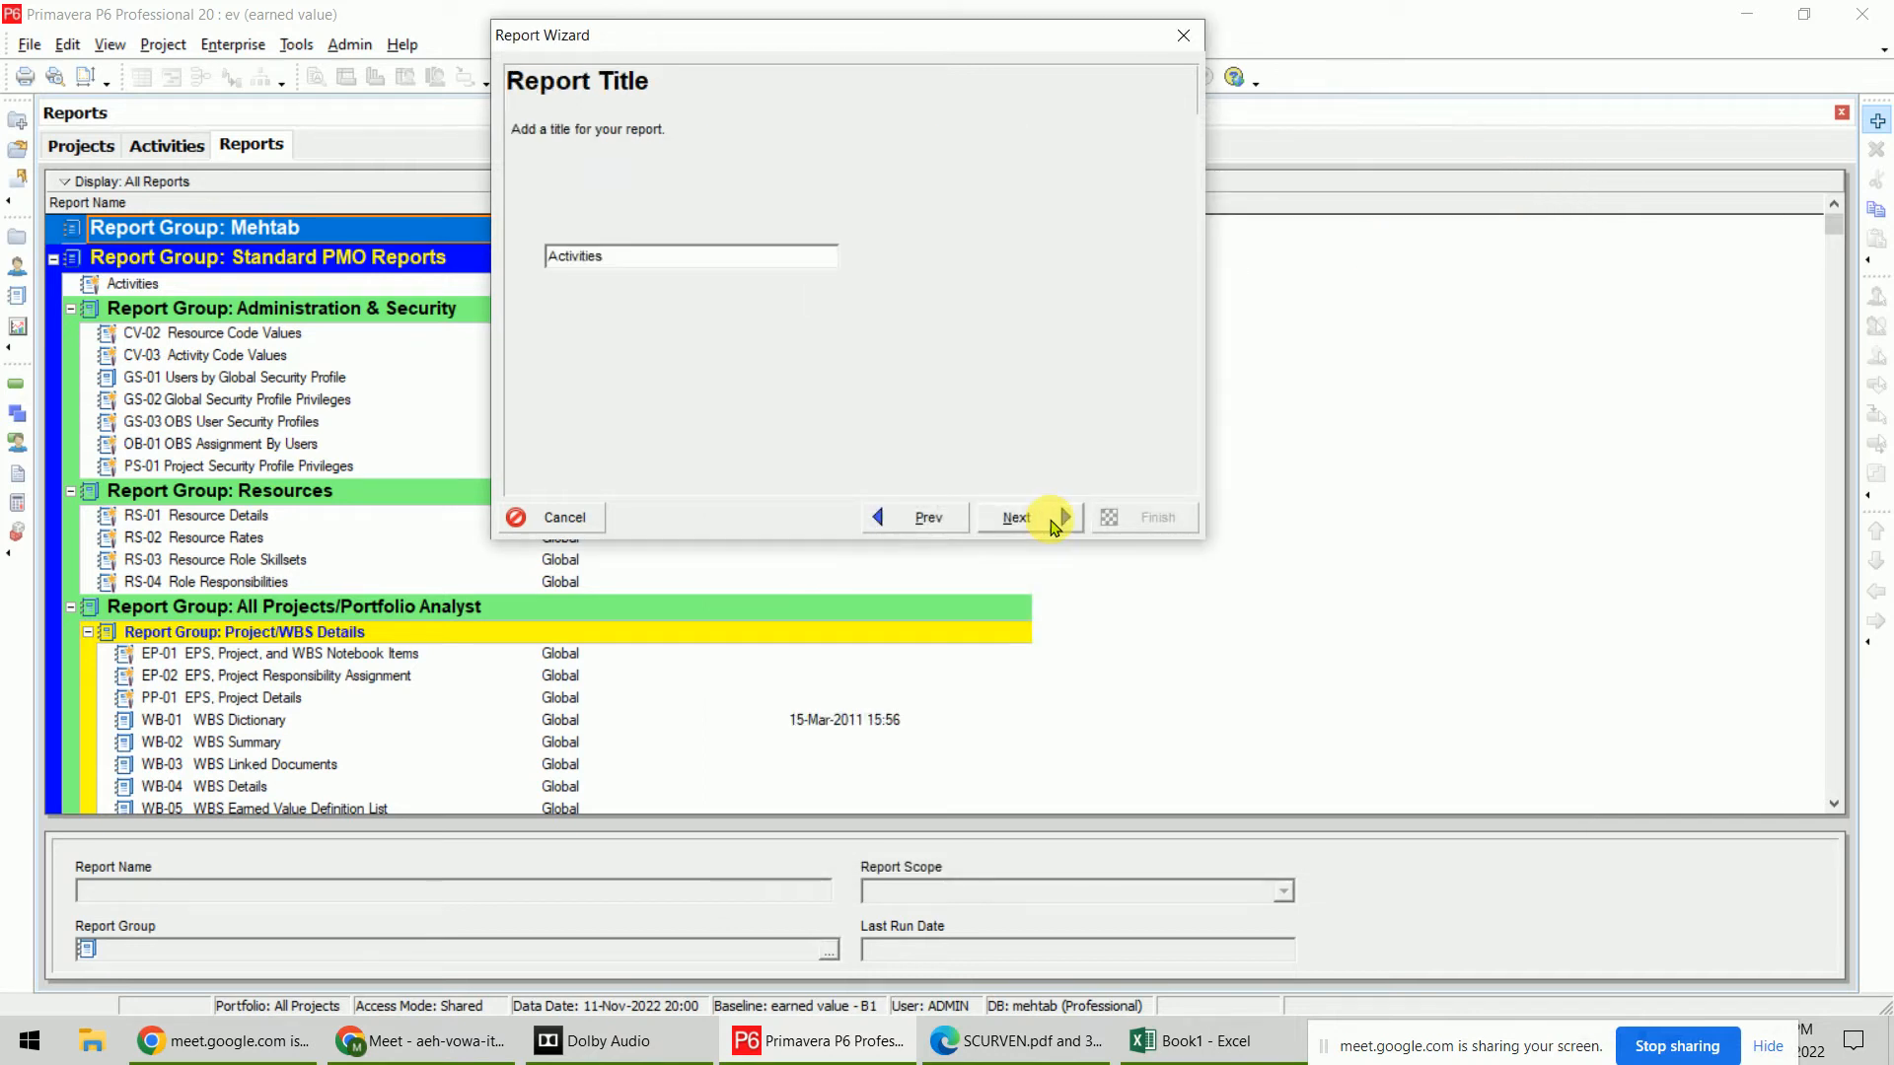
left_click_drag(639, 261, 545, 258)
left_click(625, 258)
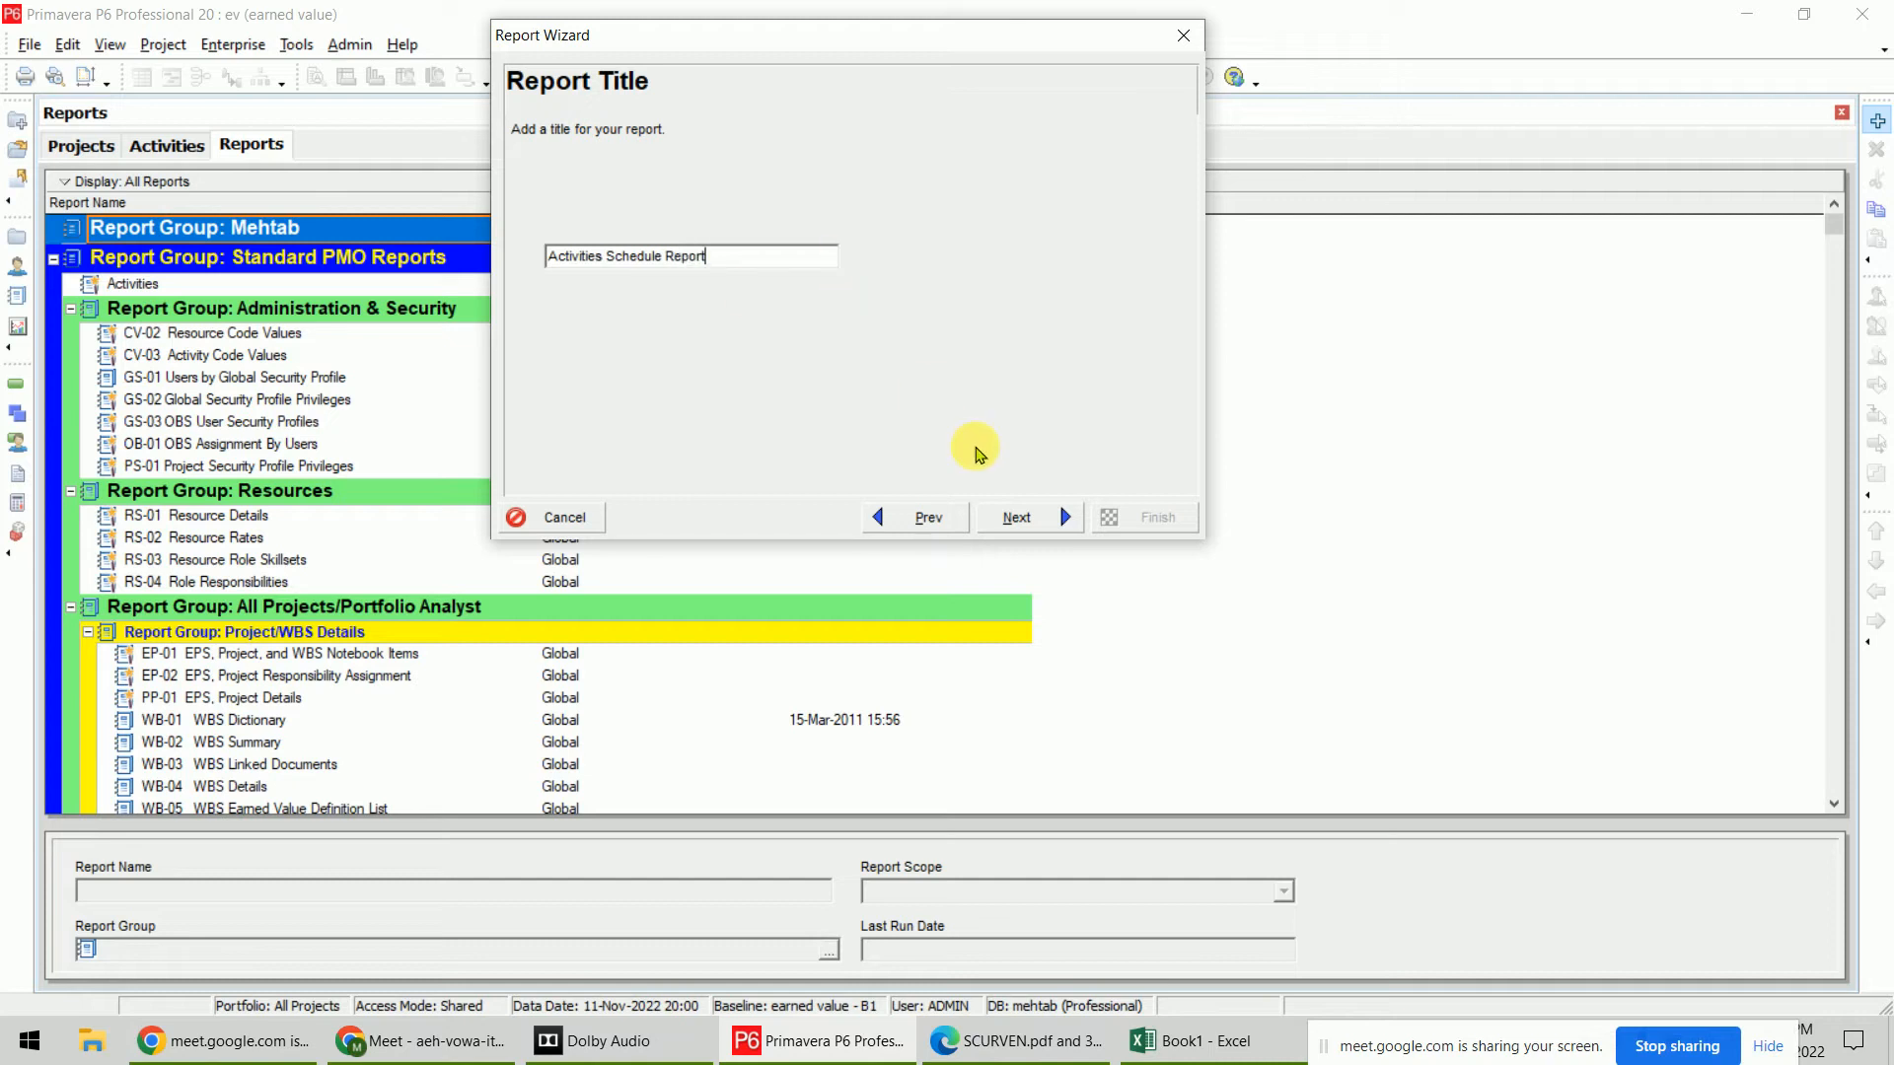
left_click(1016, 522)
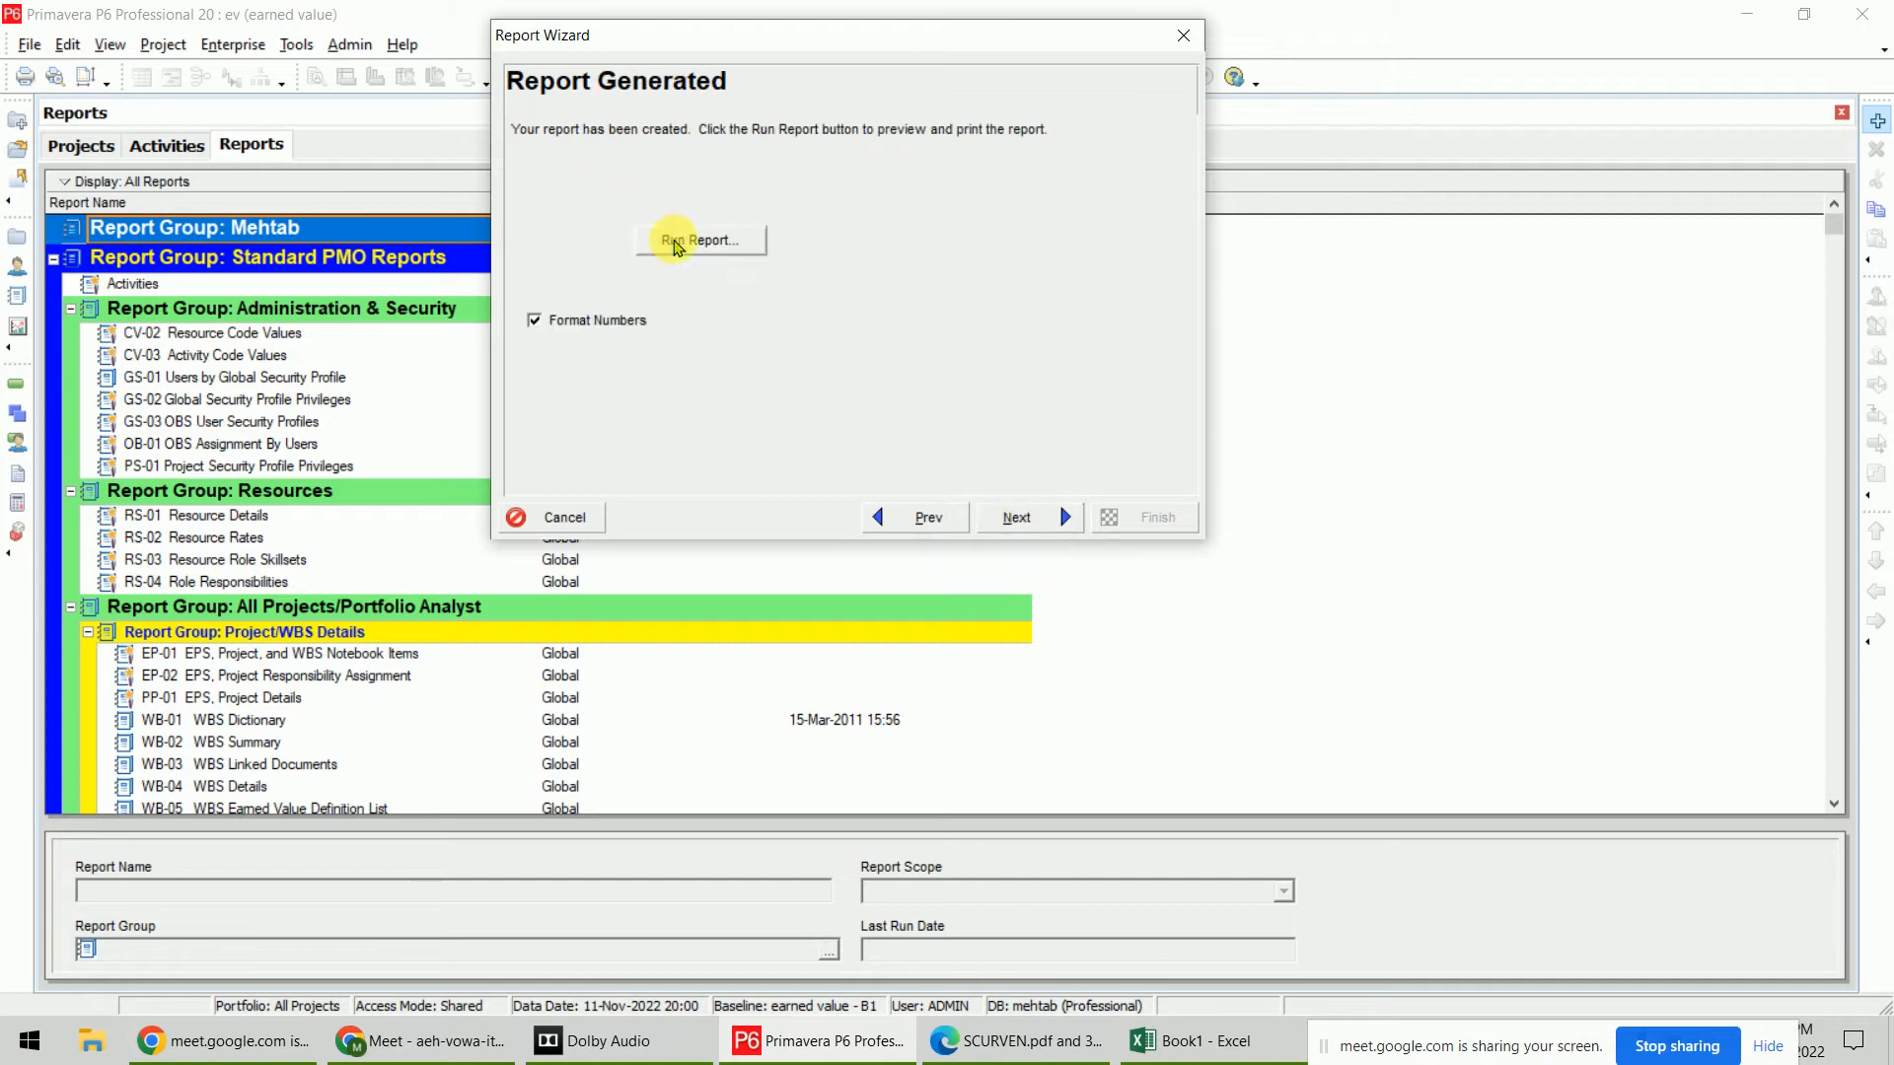
left_click(752, 246)
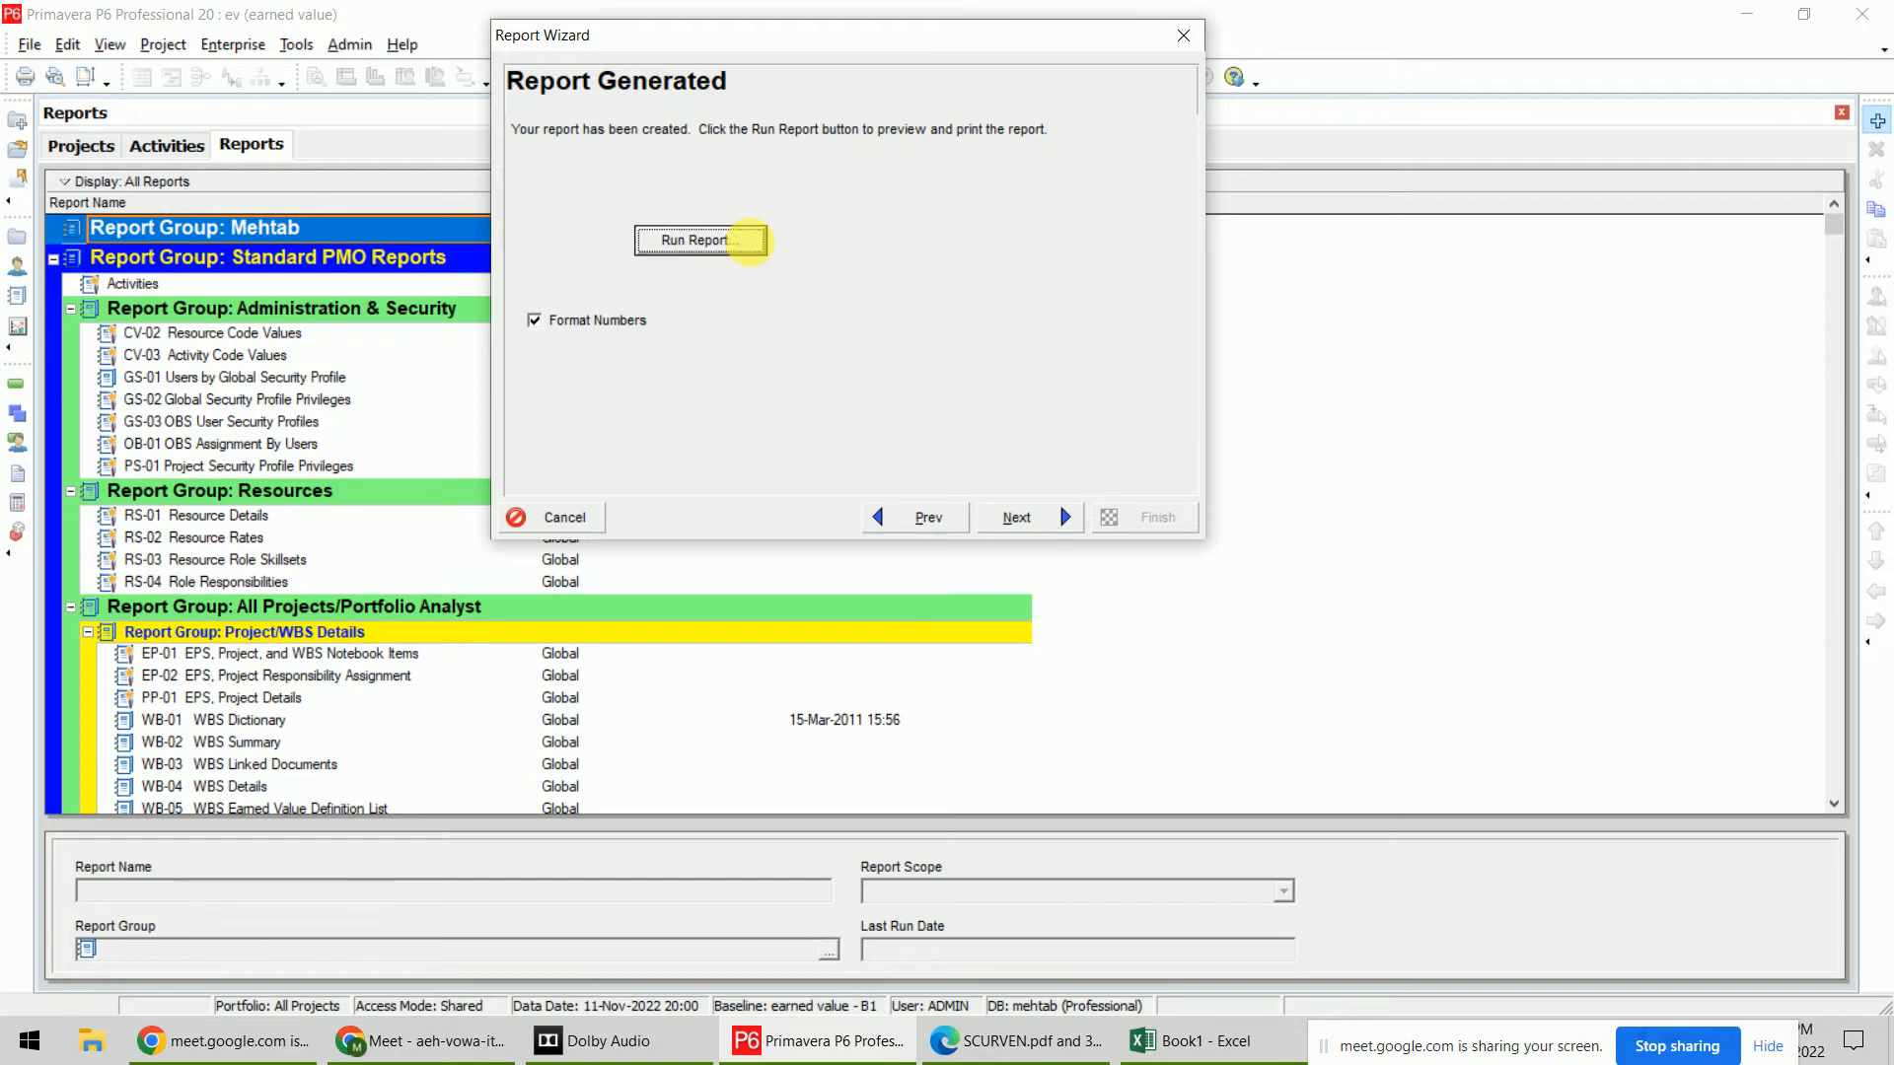
Run the activities schedule report to a print preview, view the page, and close the preview
left_click_drag(747, 301, 1094, 91)
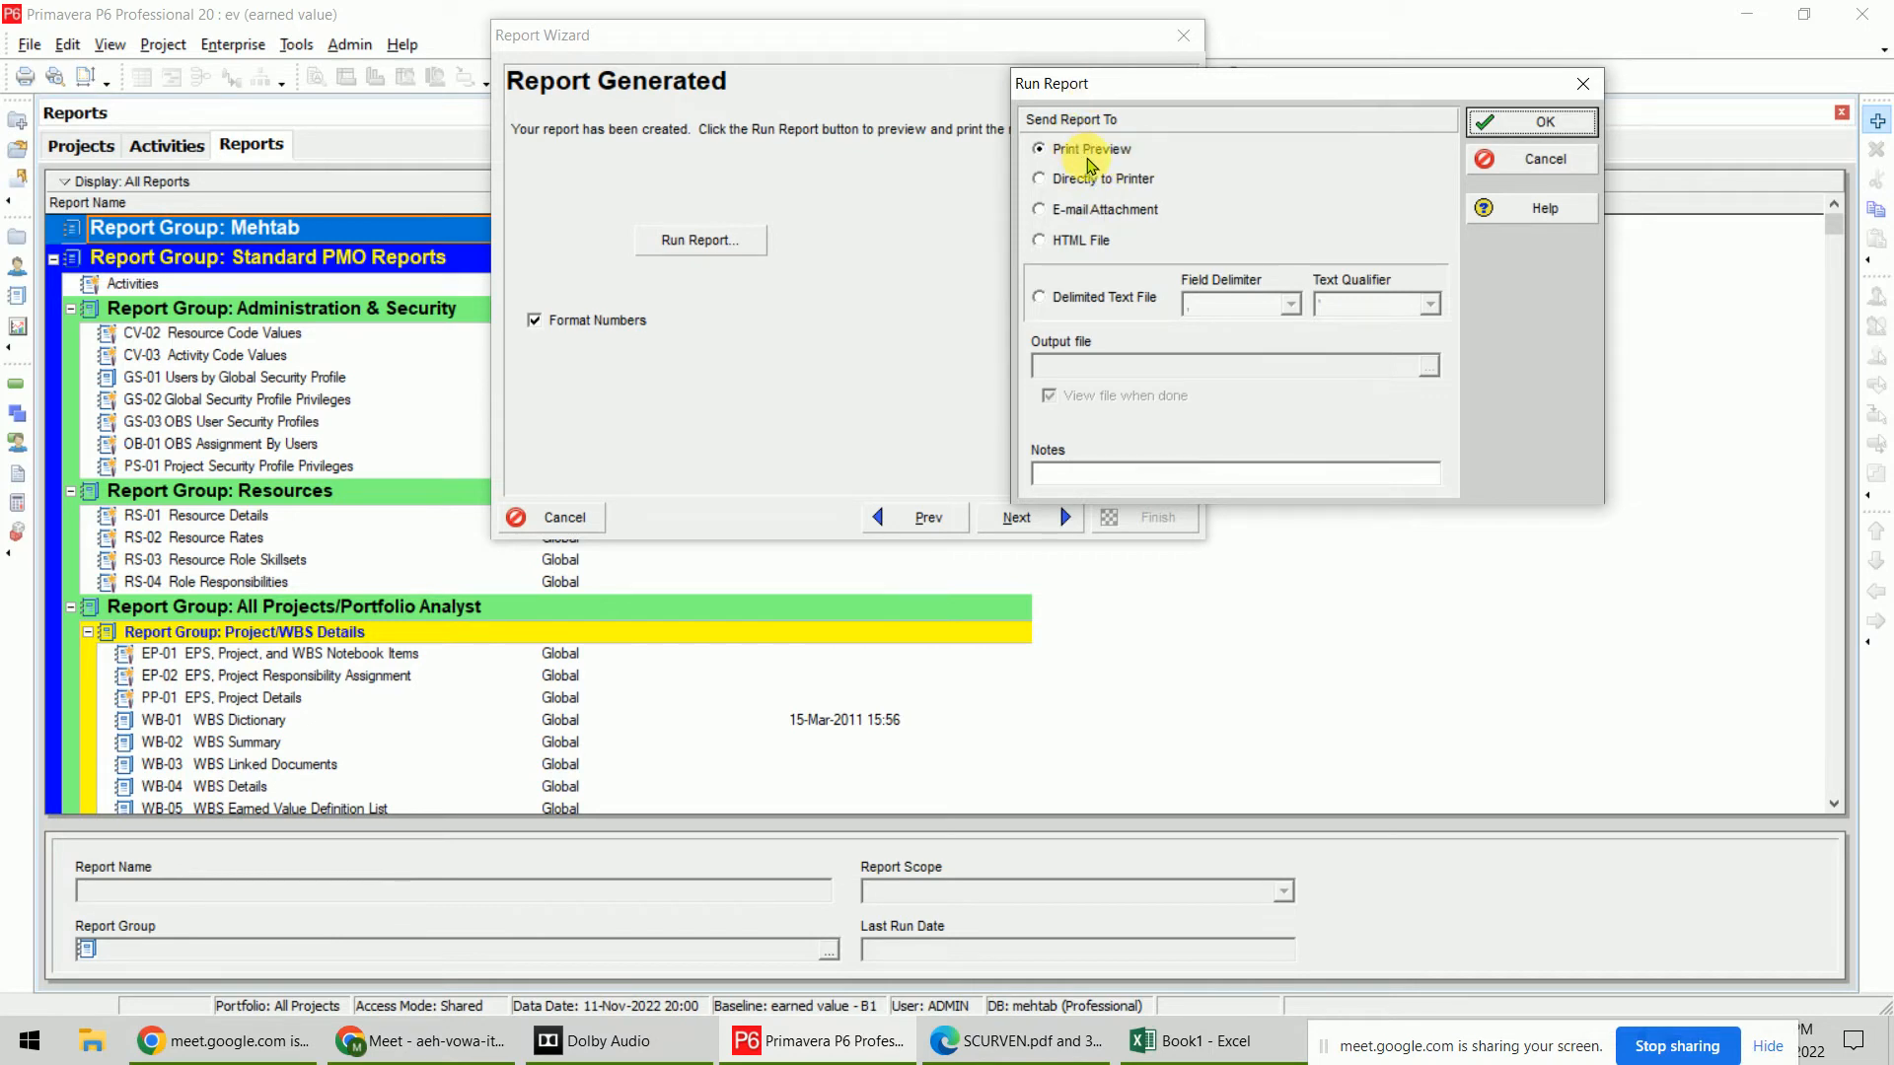
left_click(1490, 122)
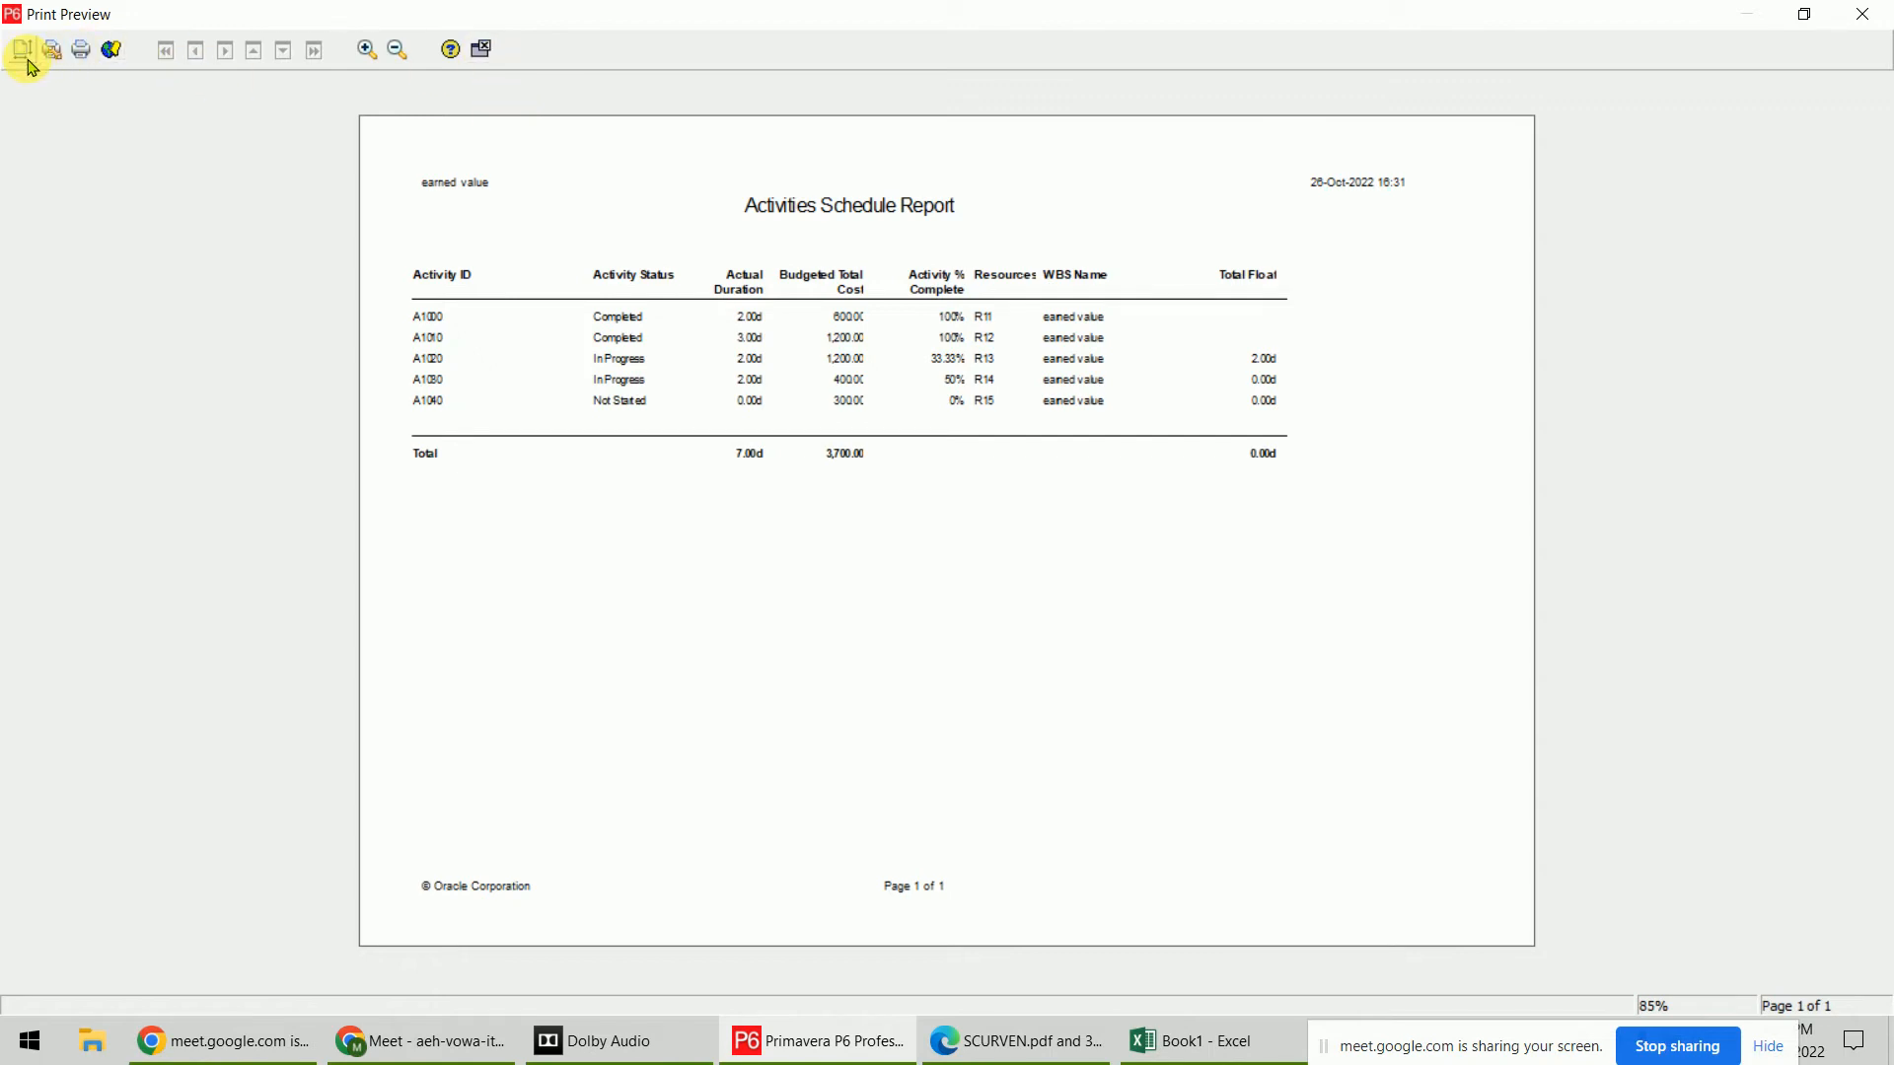
left_click(483, 48)
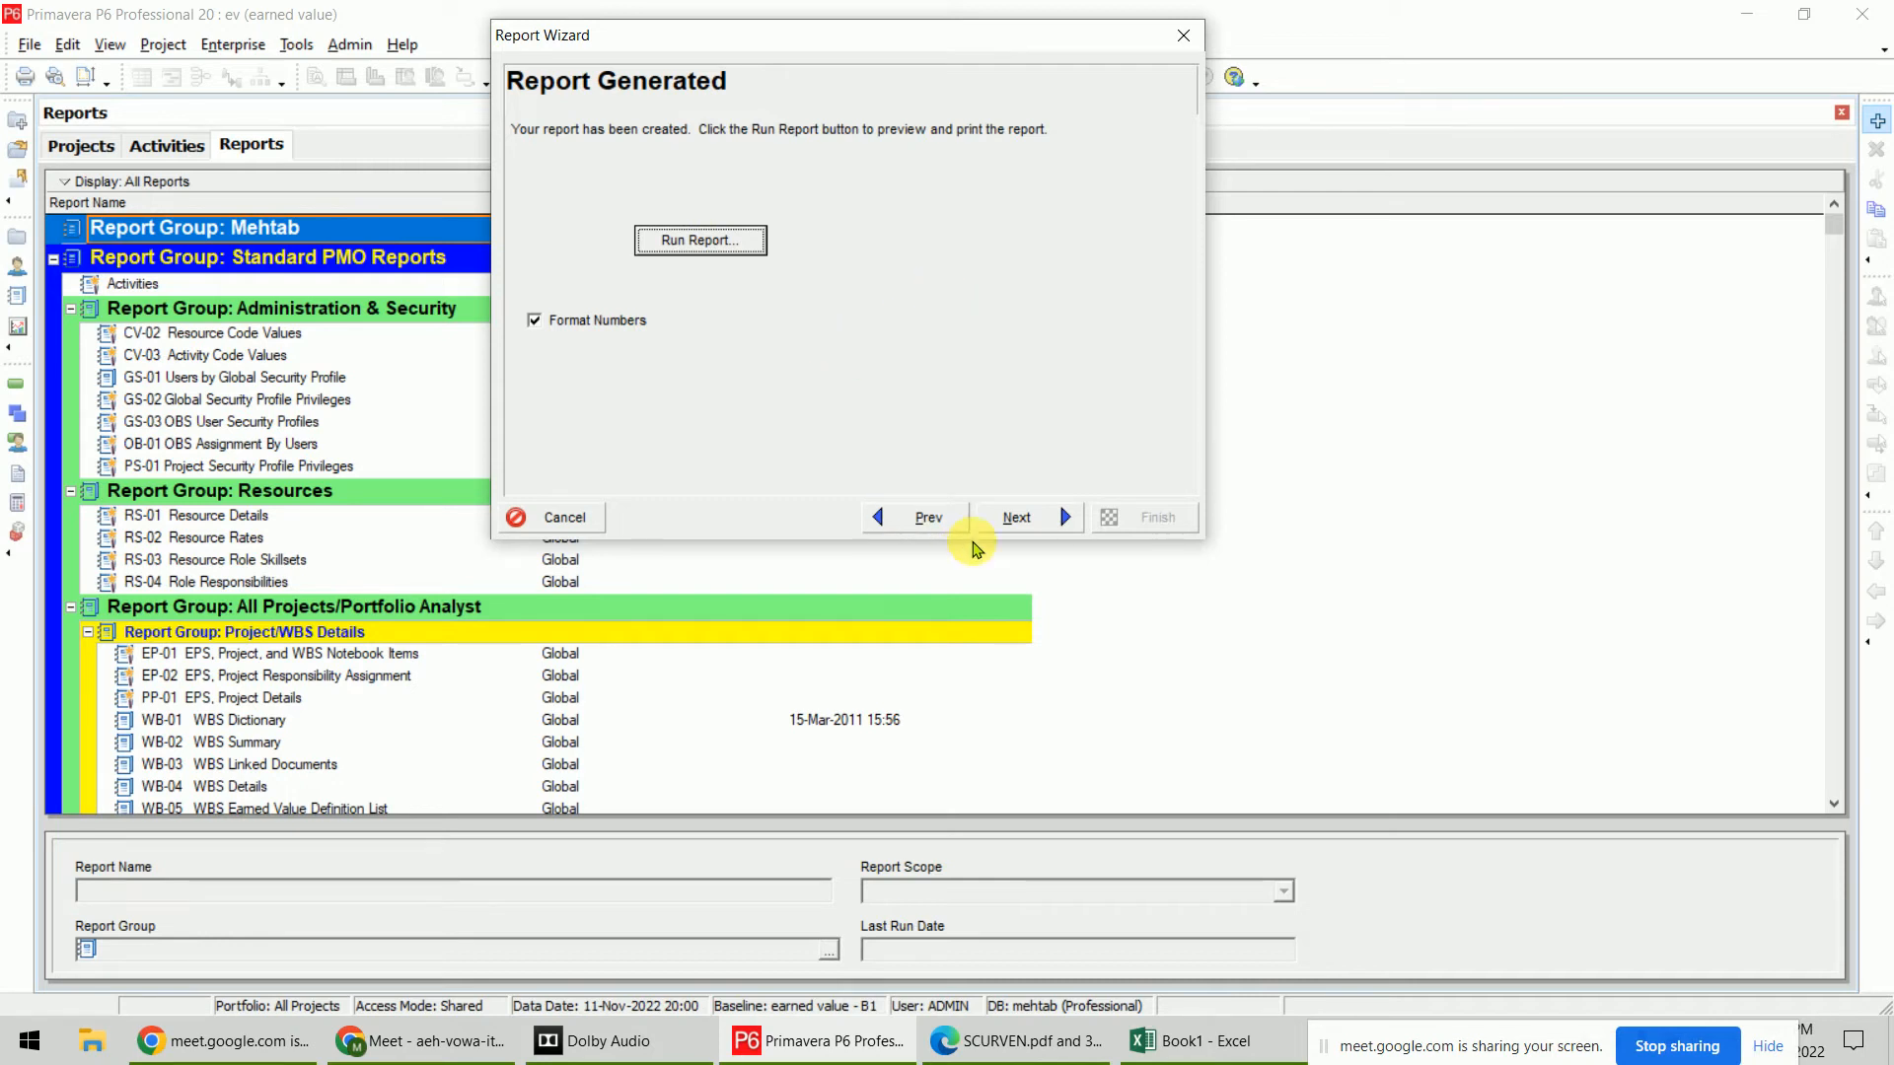
Save the Activities Schedule Report and finish the report wizard
left_click(1020, 518)
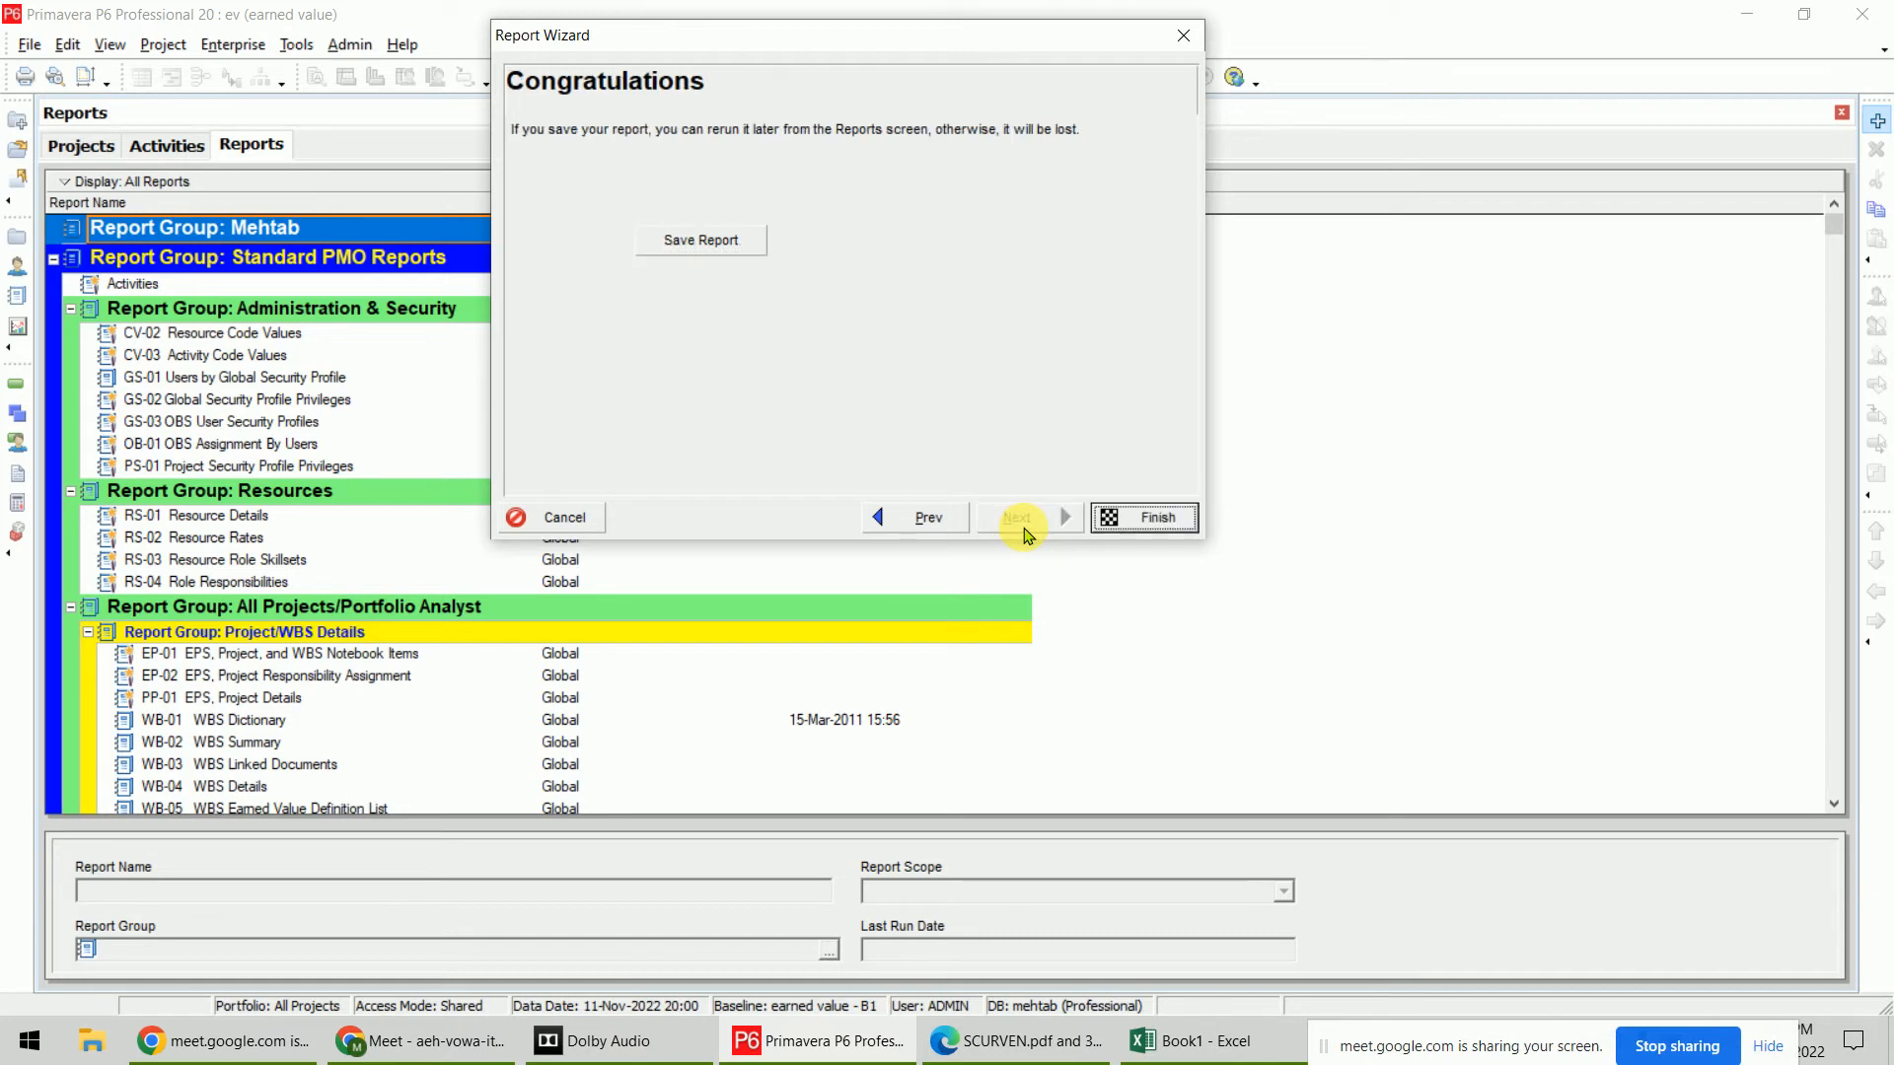
left_click(707, 245)
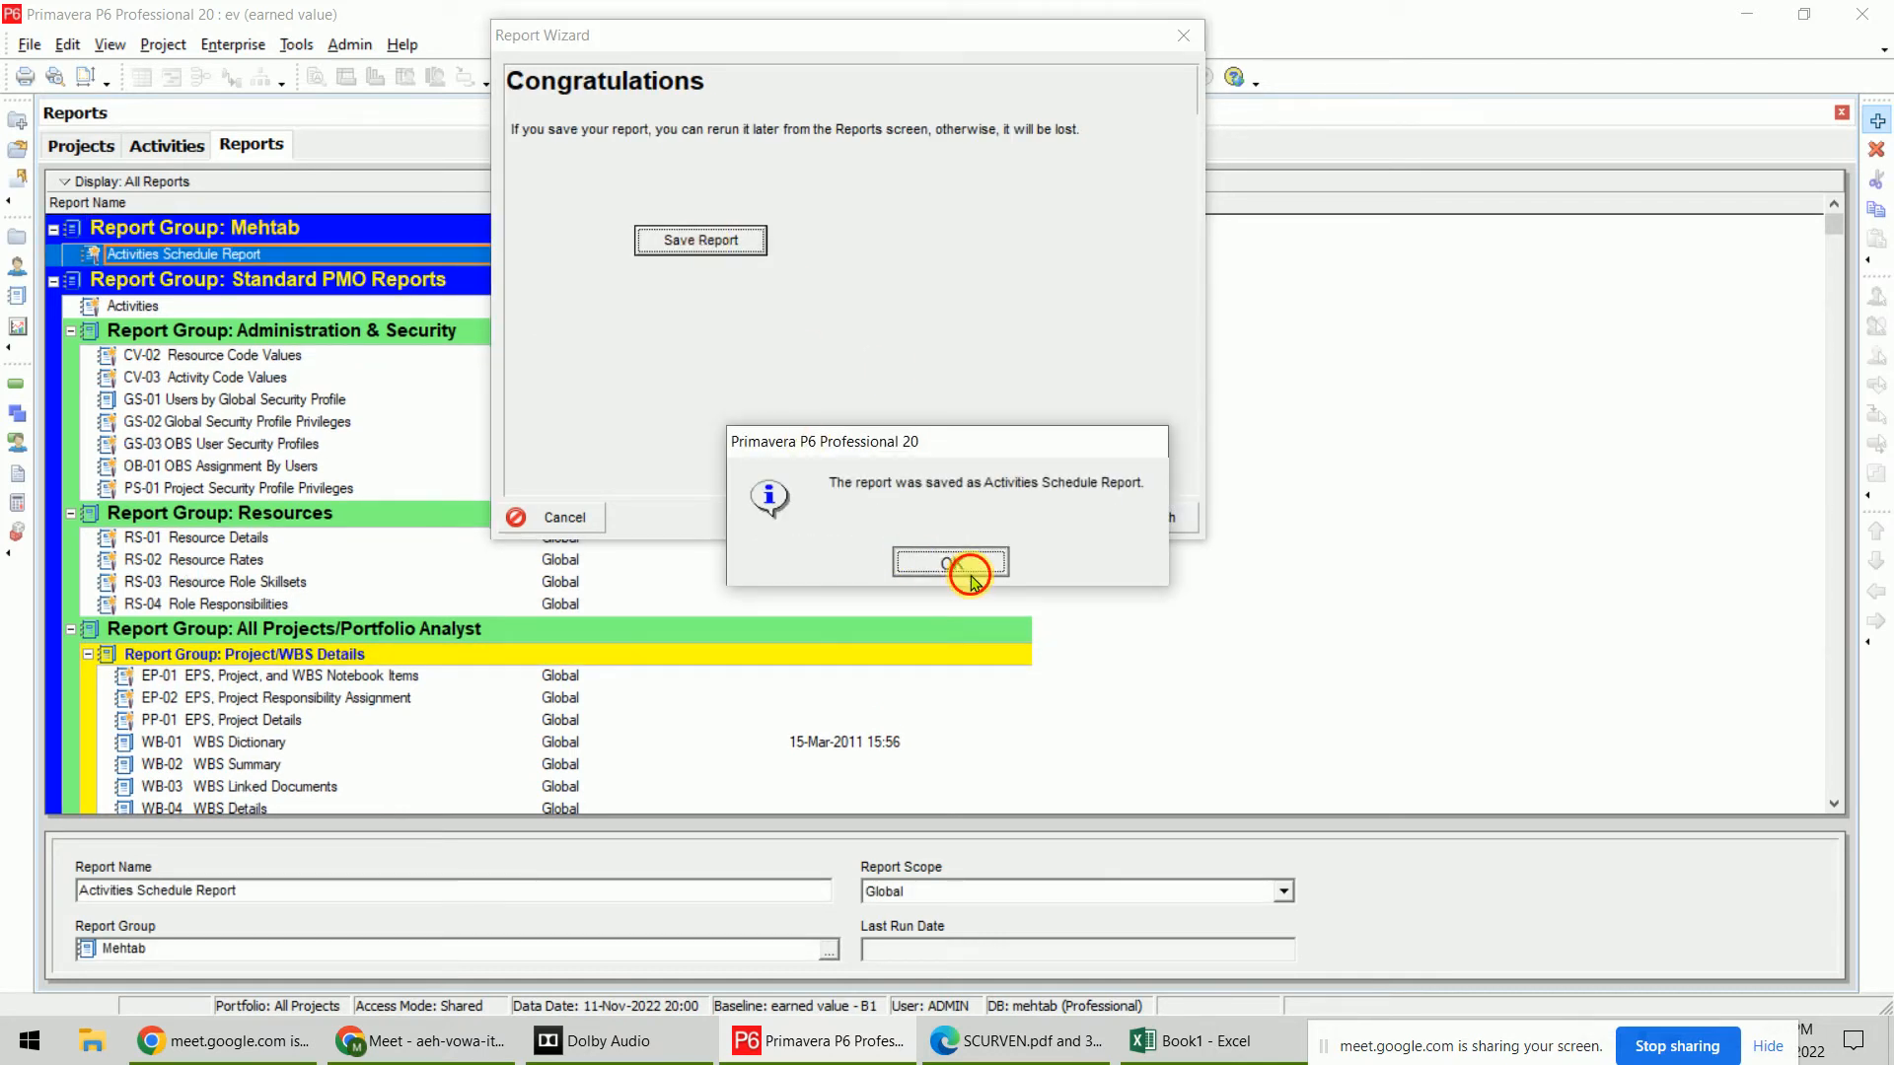
left_click(949, 565)
left_click(1134, 518)
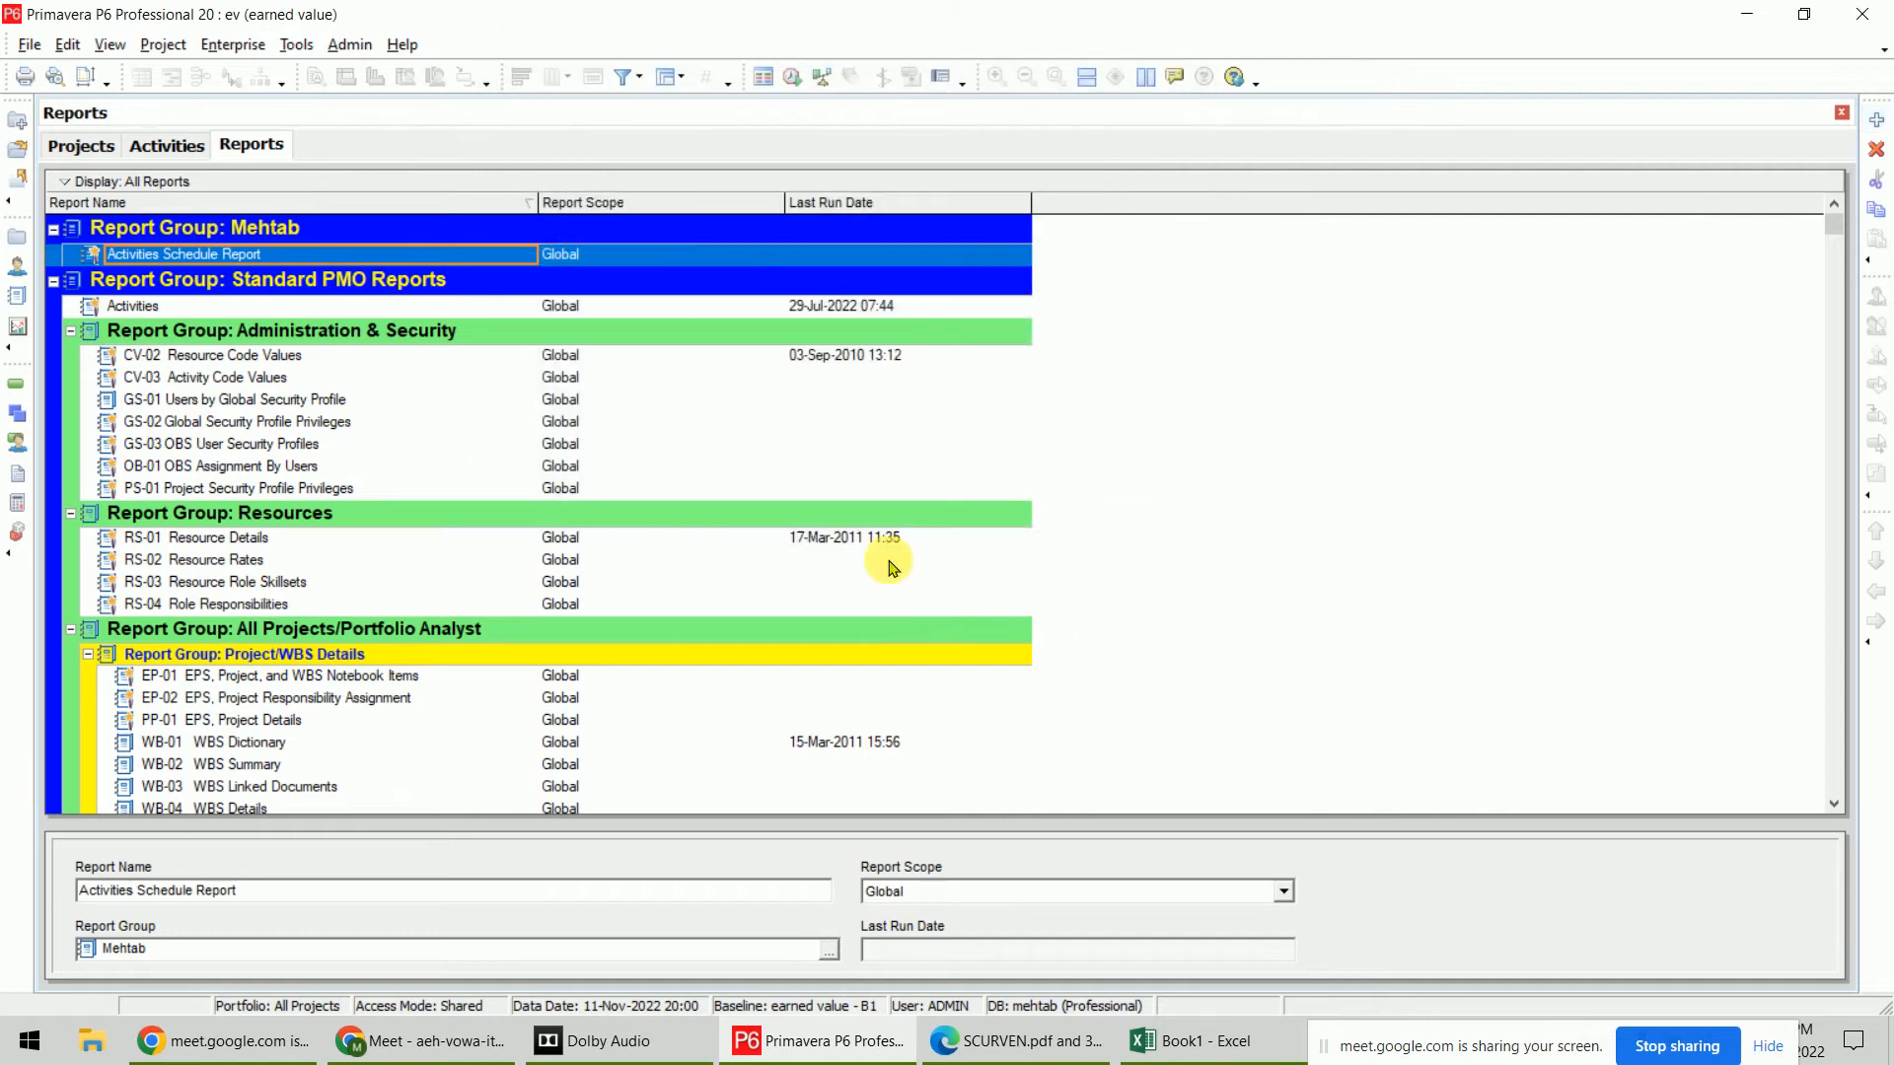
left_click(1286, 410)
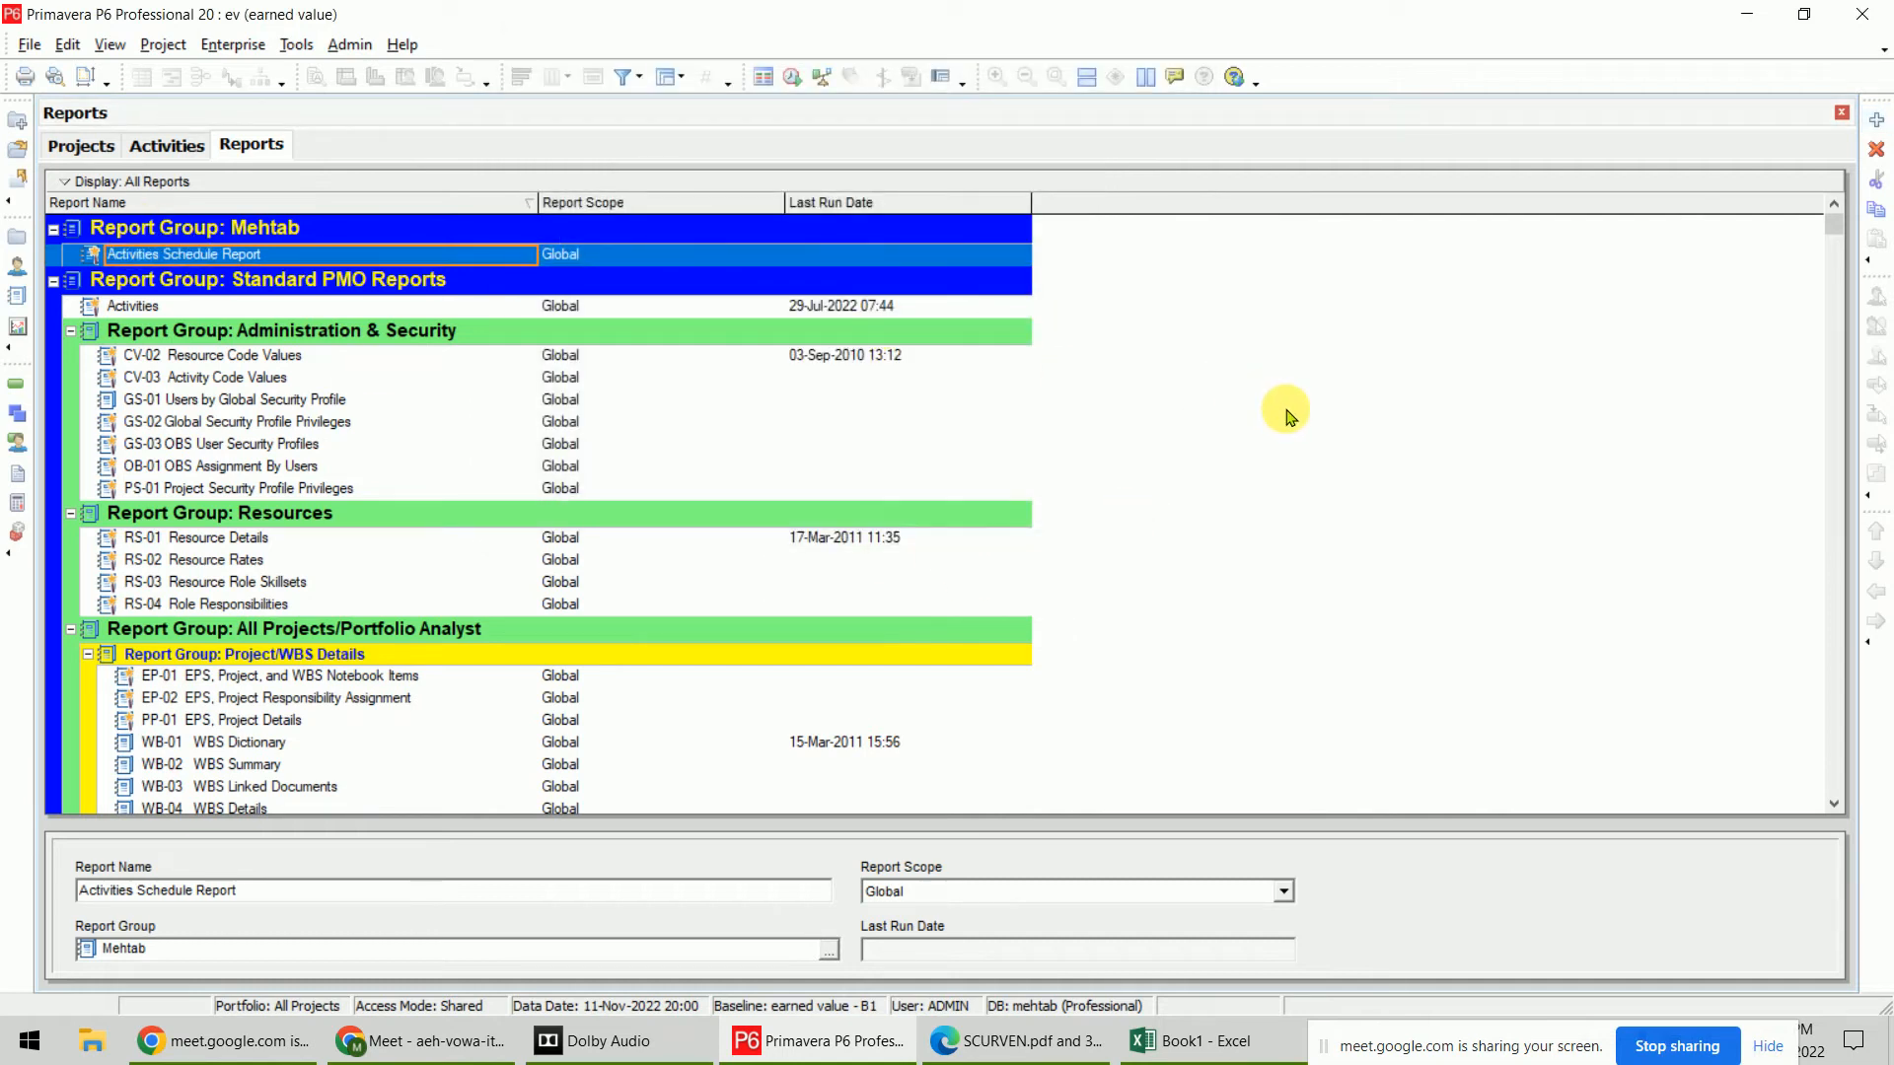
Run the saved Activities Schedule Report to a delimited text file on the Desktop named Activities Schedule Report.csv, viewing the file when done
right_click(193, 253)
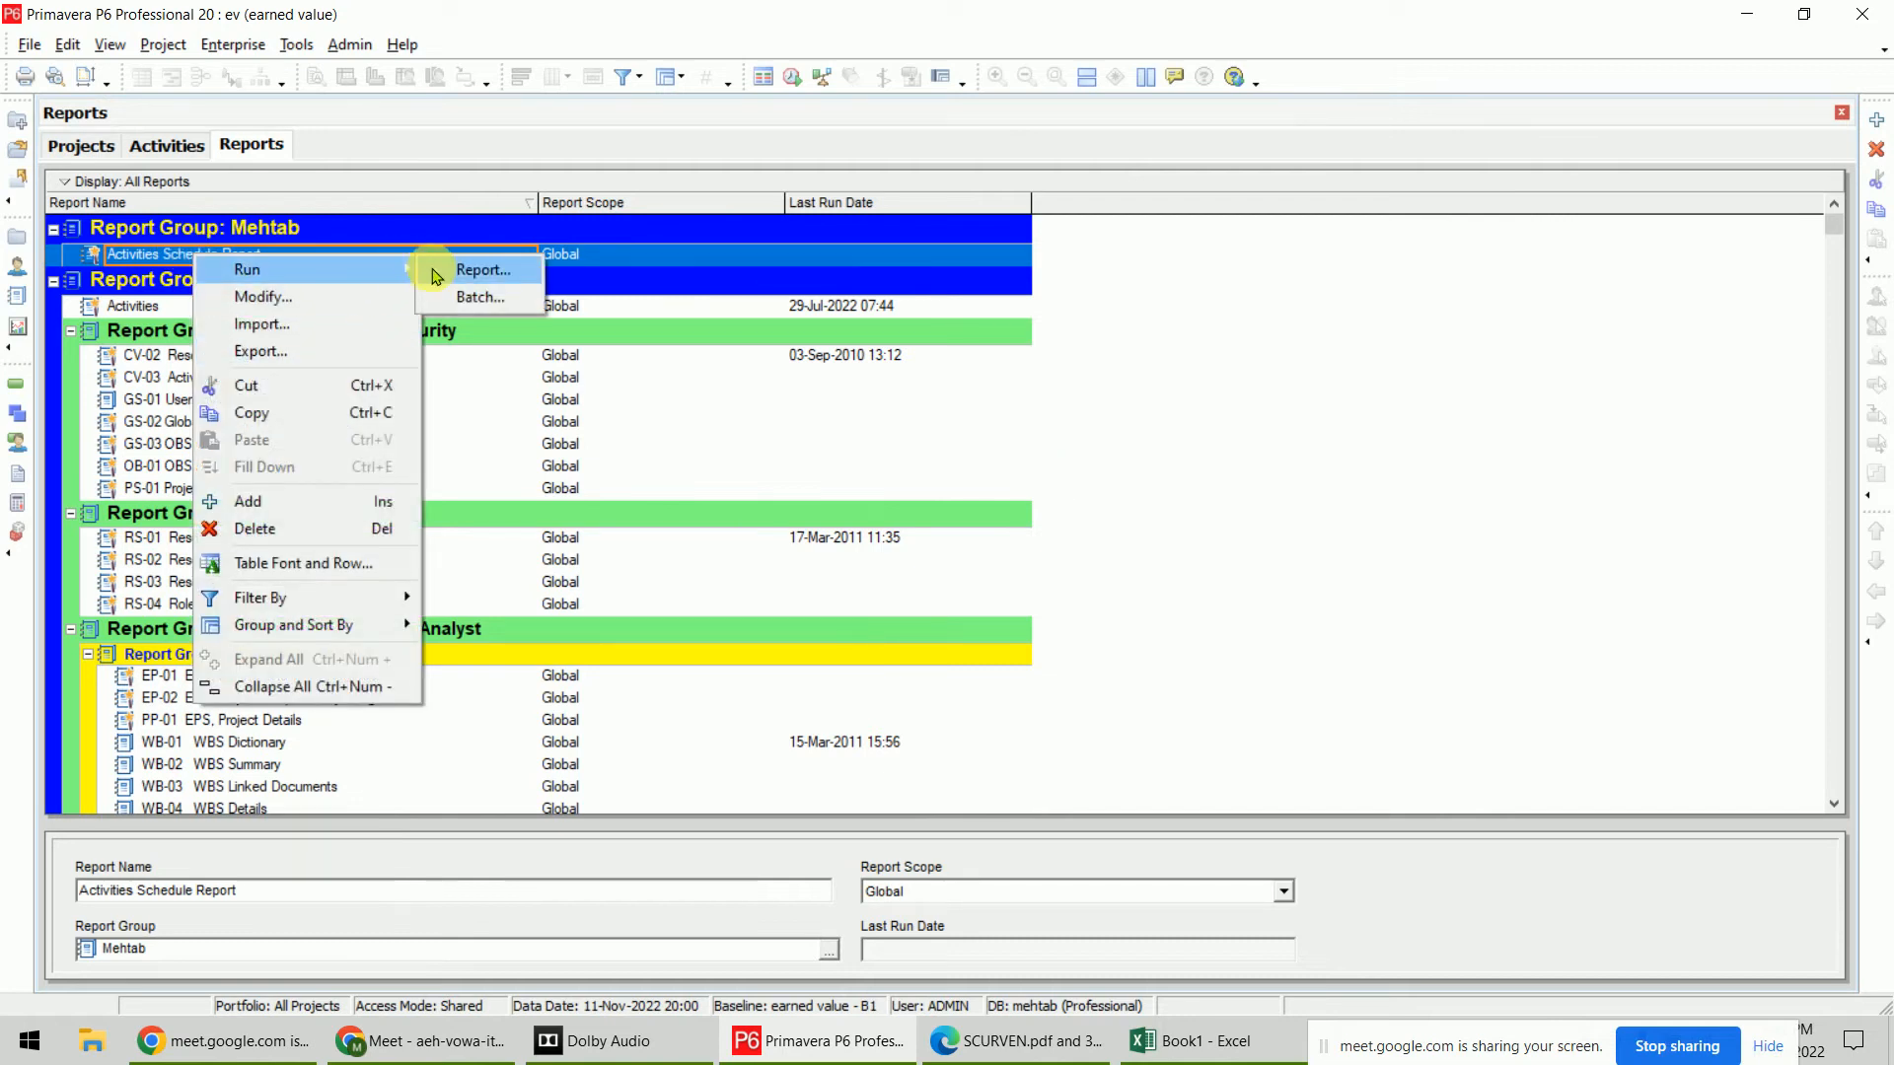
left_click(435, 275)
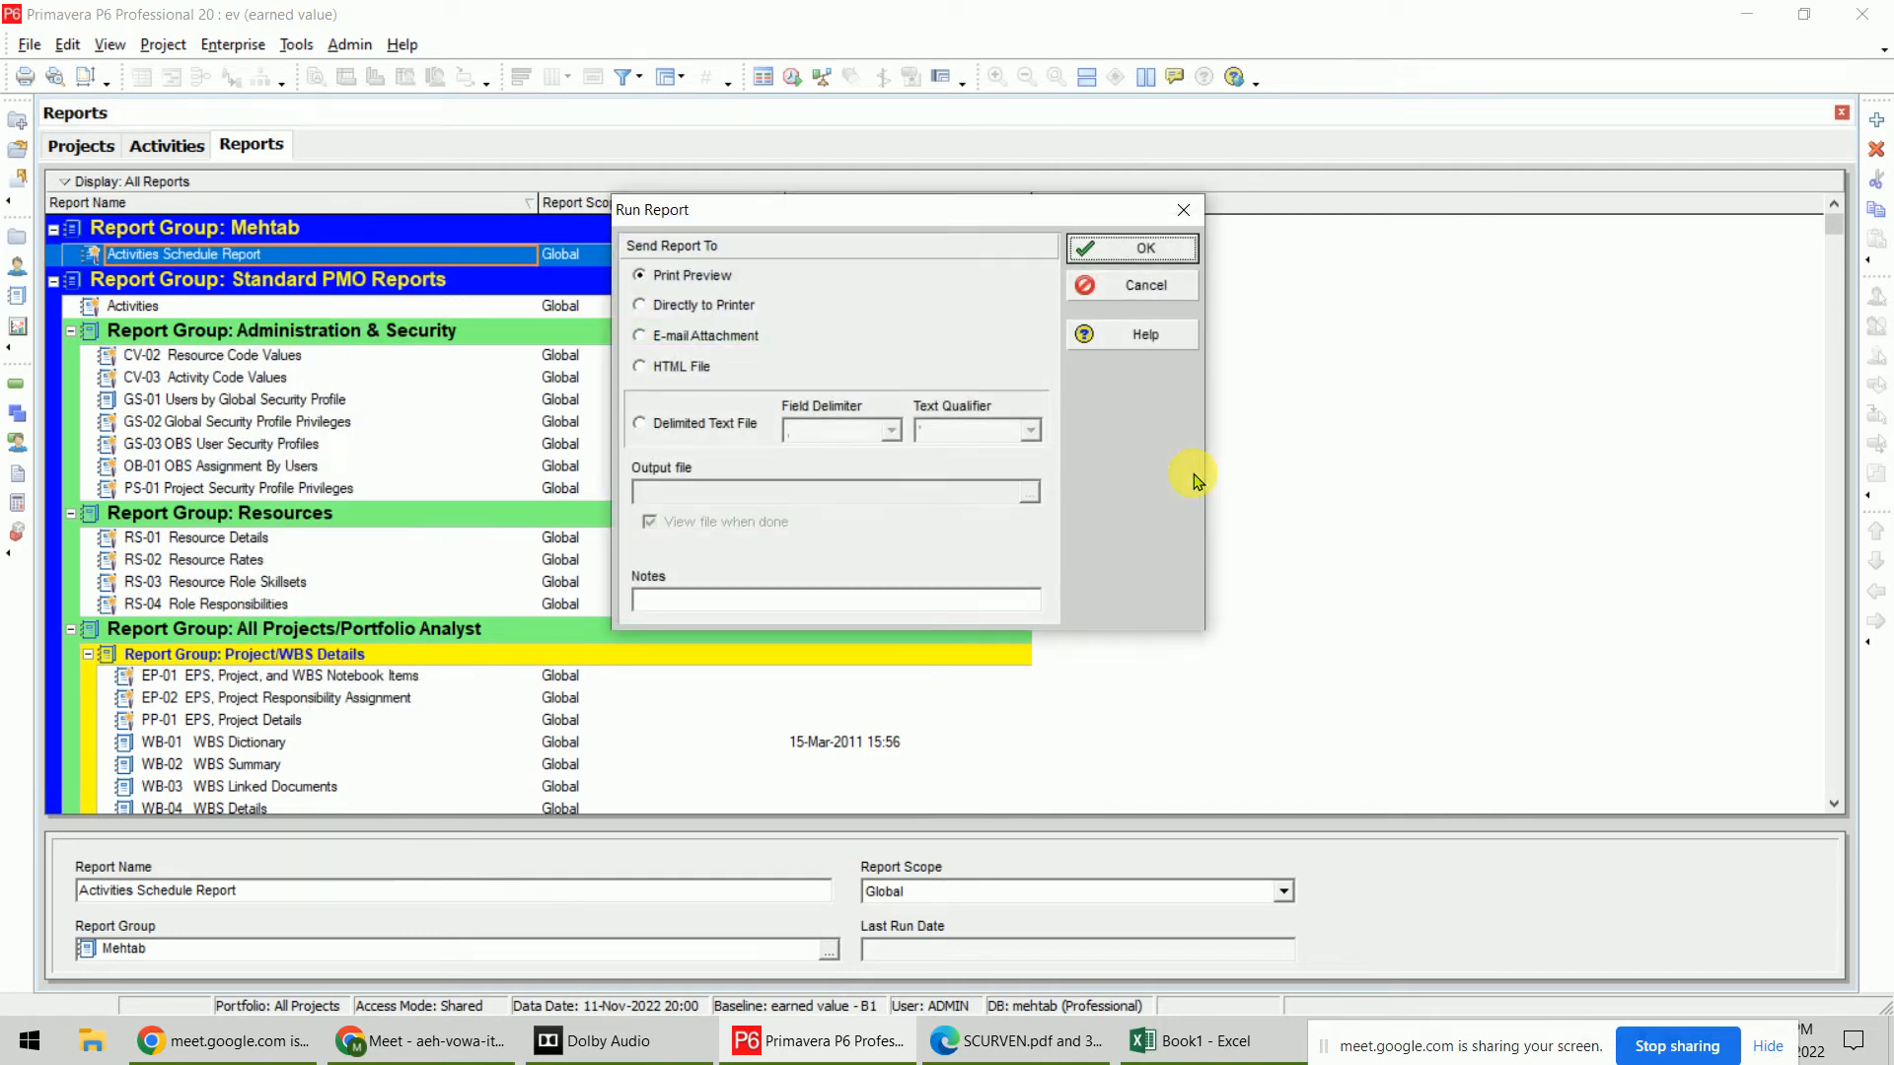
left_click(703, 305)
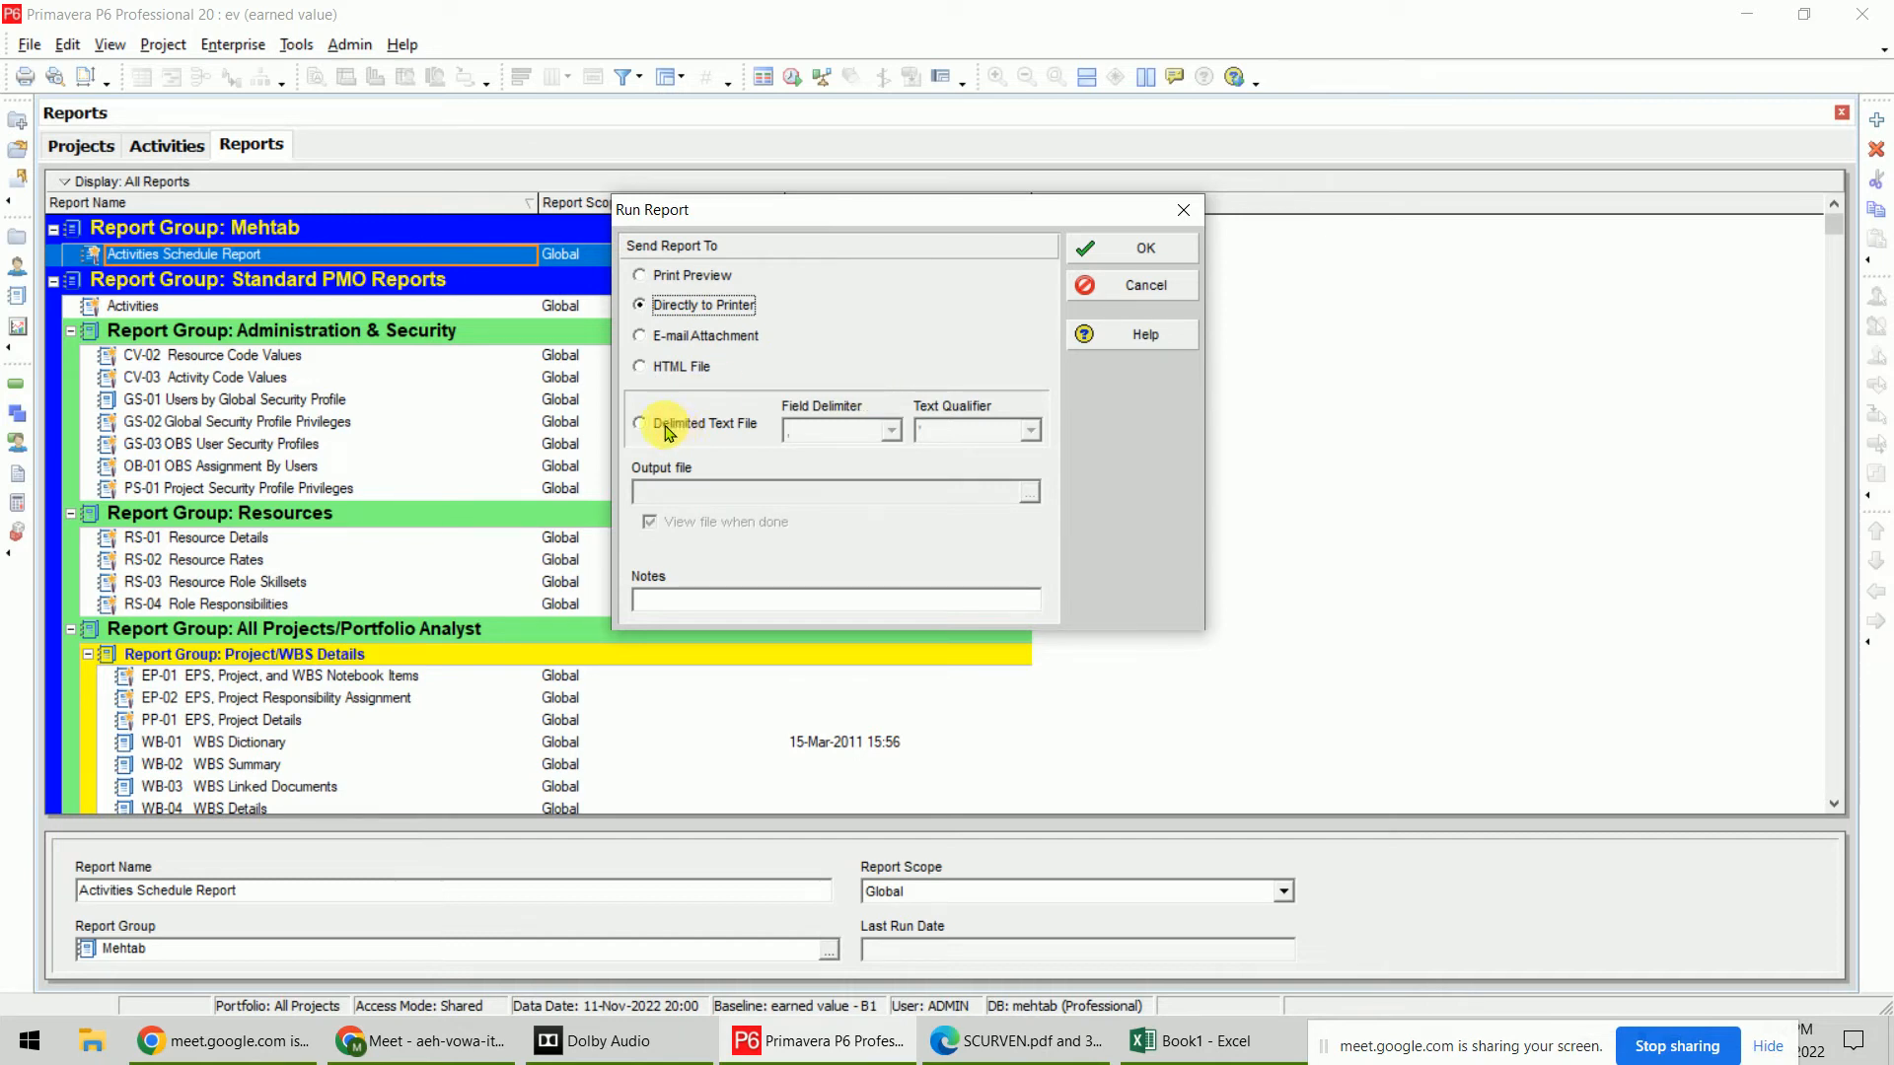
left_click(703, 424)
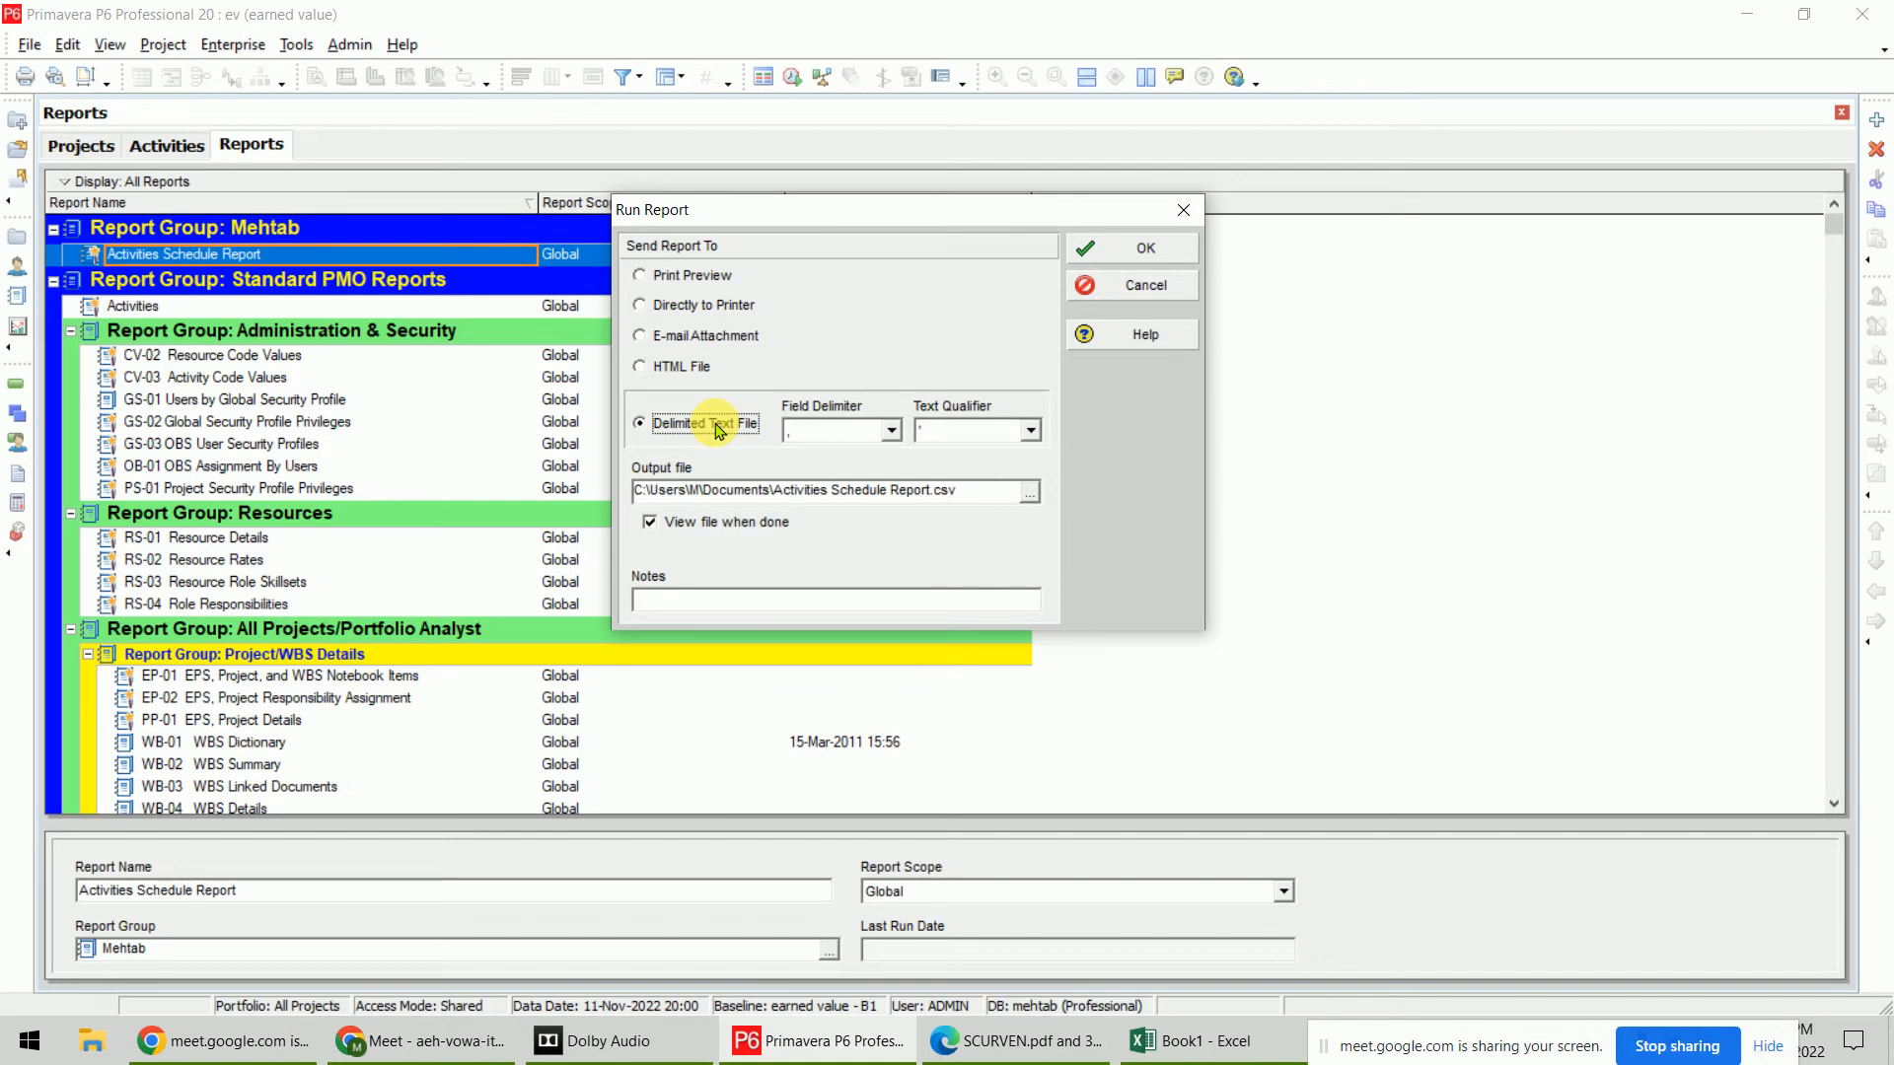
left_click(1031, 502)
left_click(681, 369)
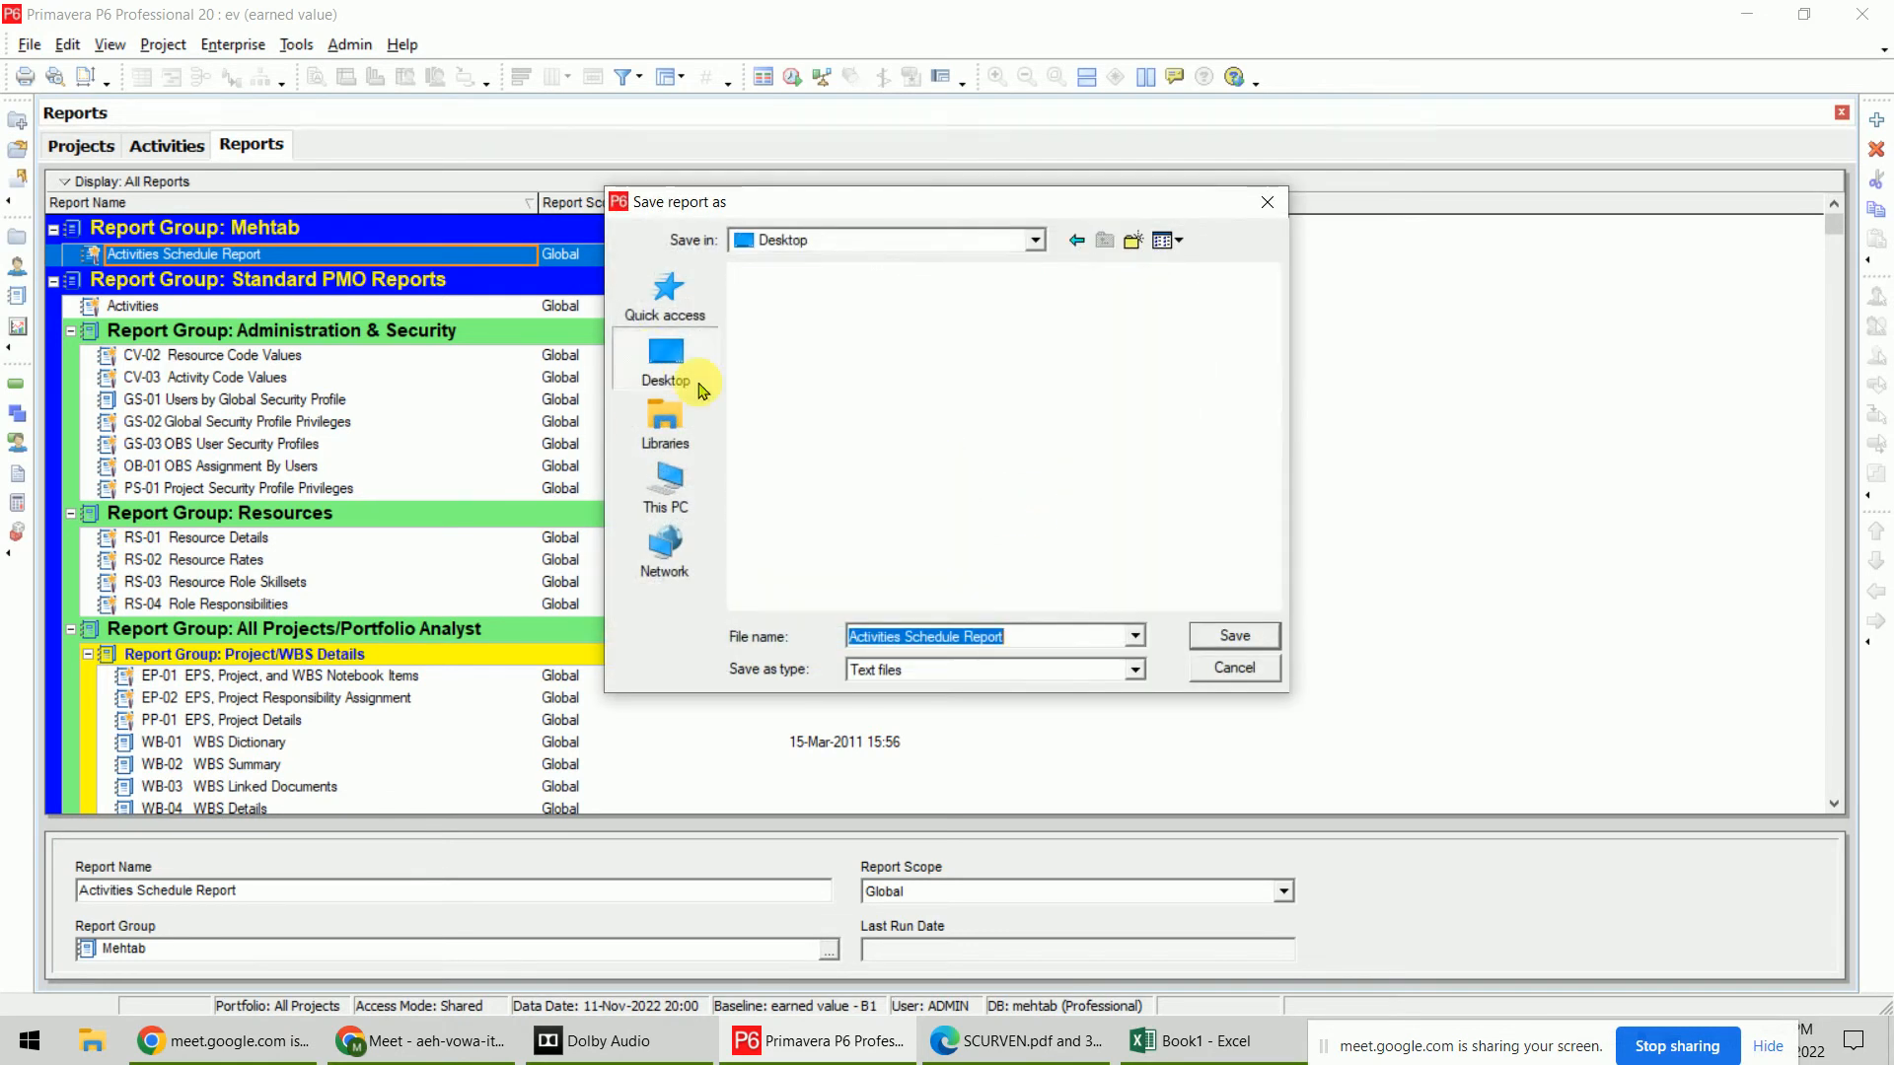
left_click(1233, 638)
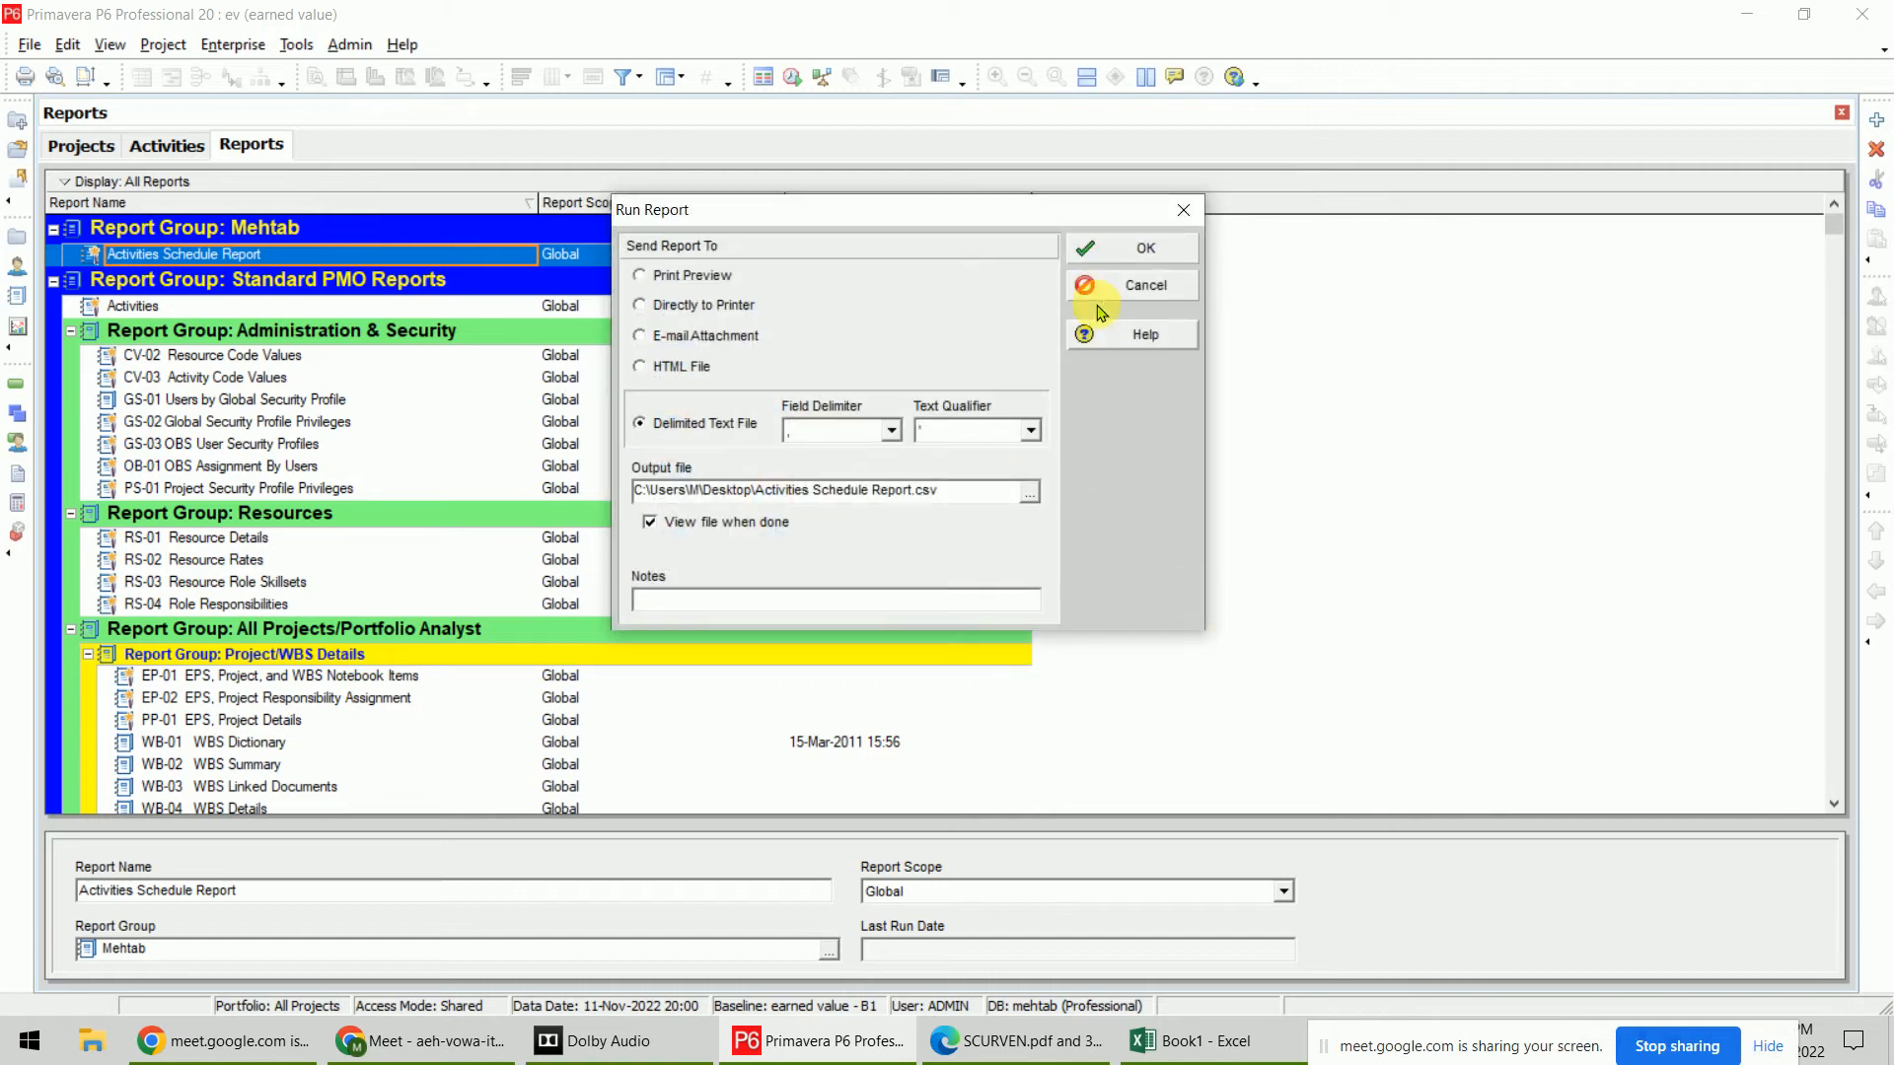
left_click(1131, 251)
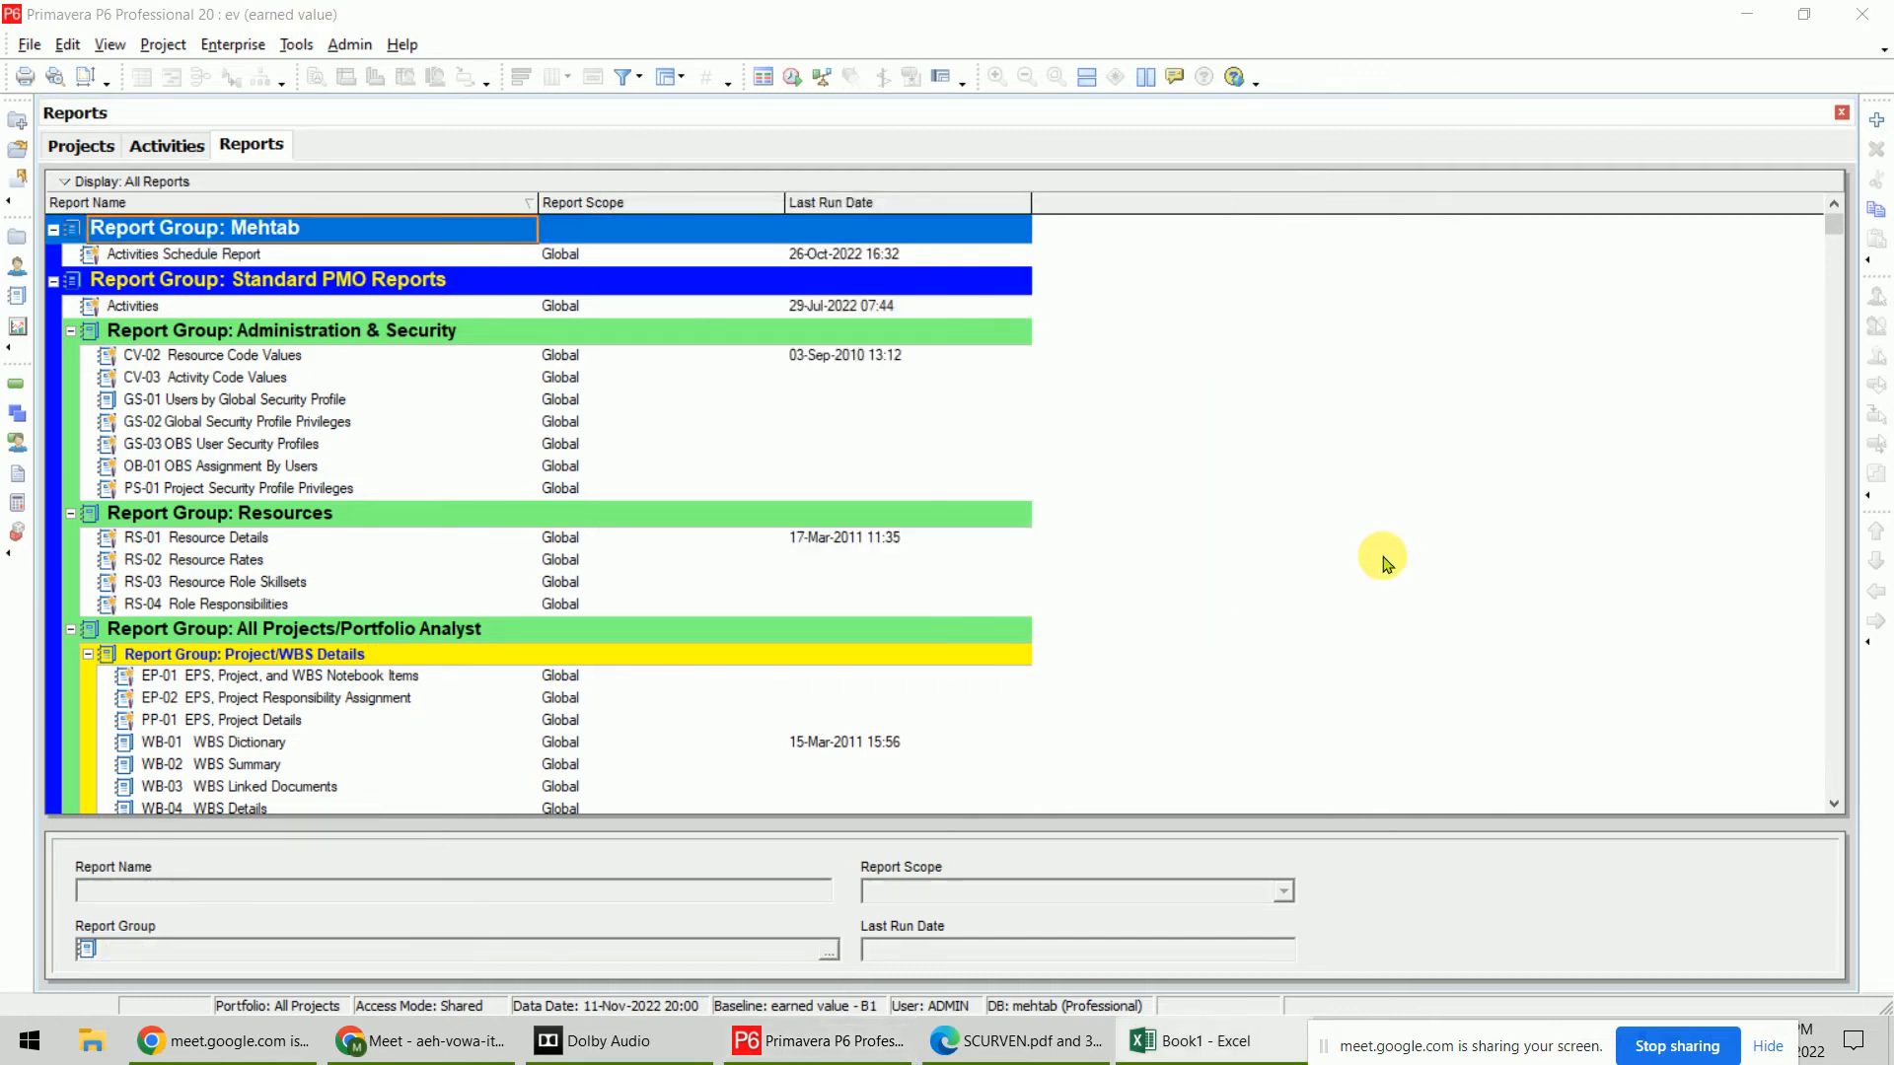
Switch to Excel to examine the exported activities schedule report and the Book1 cost chart
left_click(1744, 14)
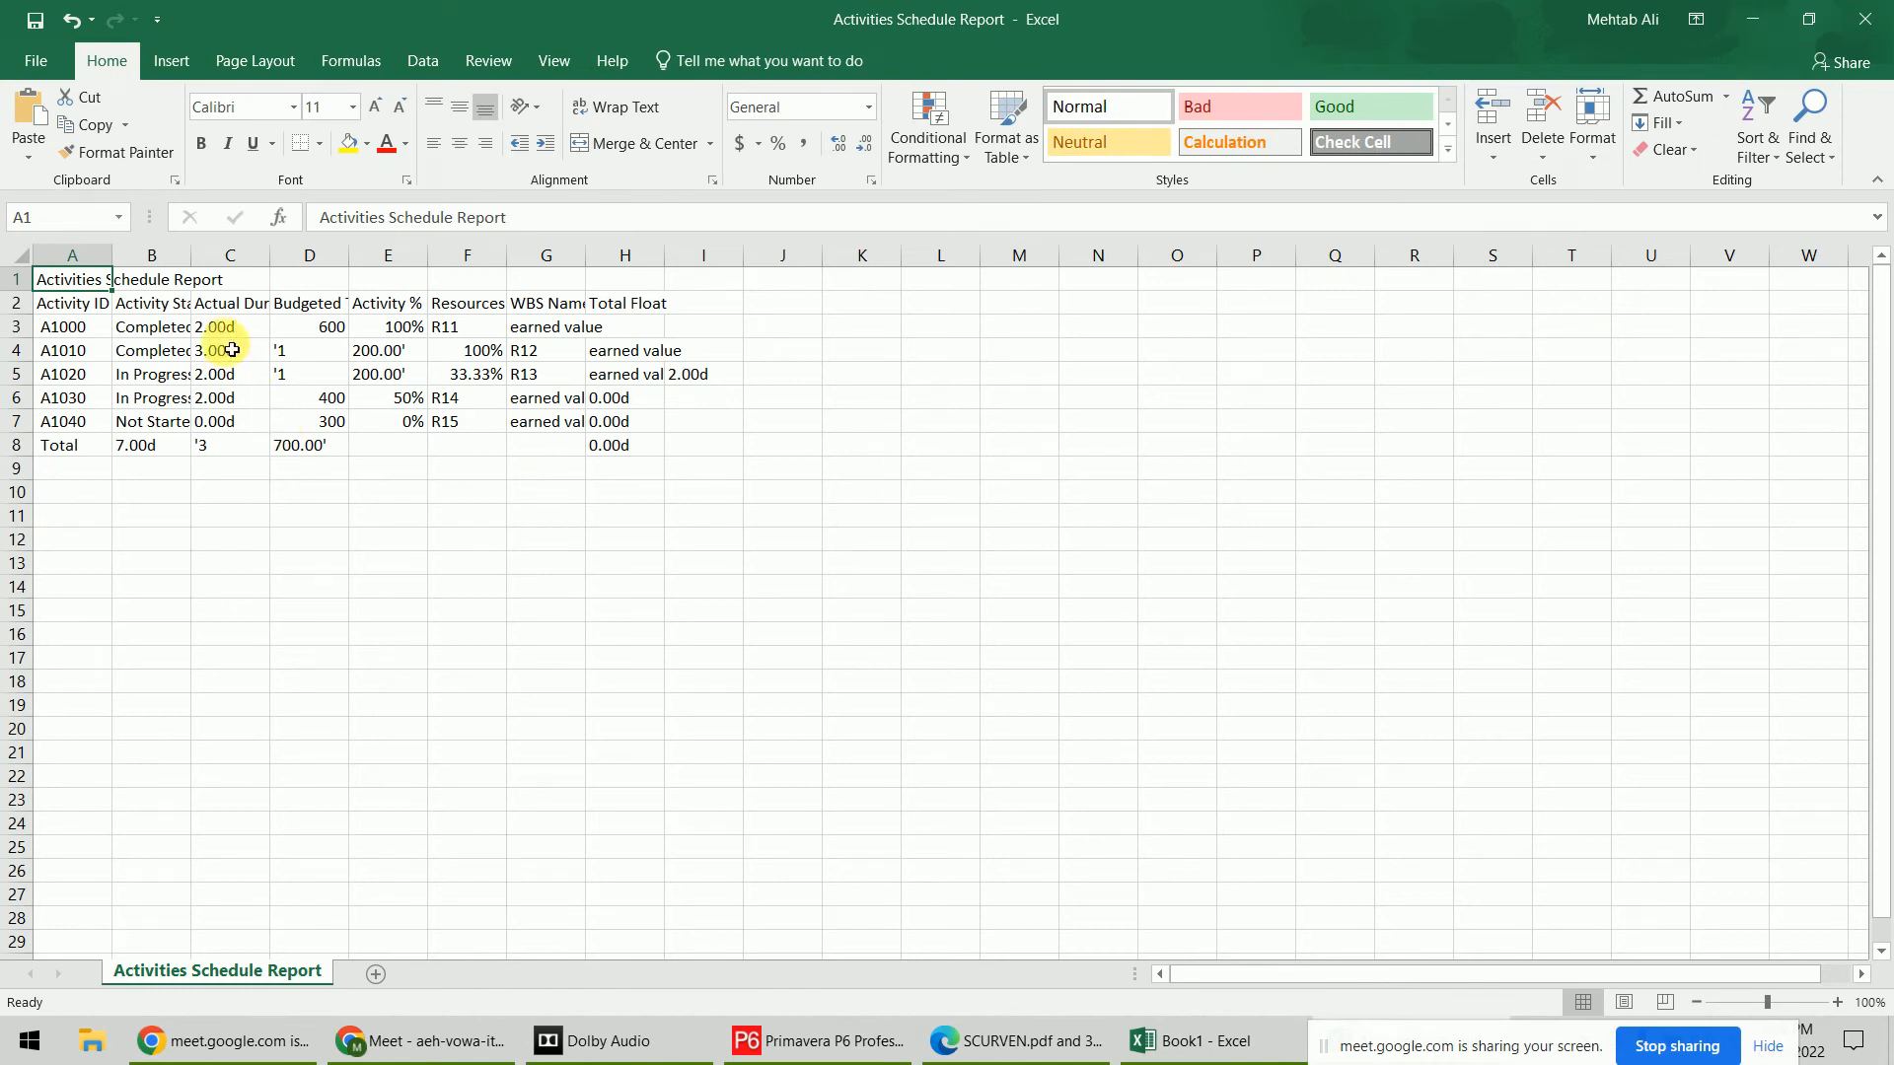
left_click(846, 564)
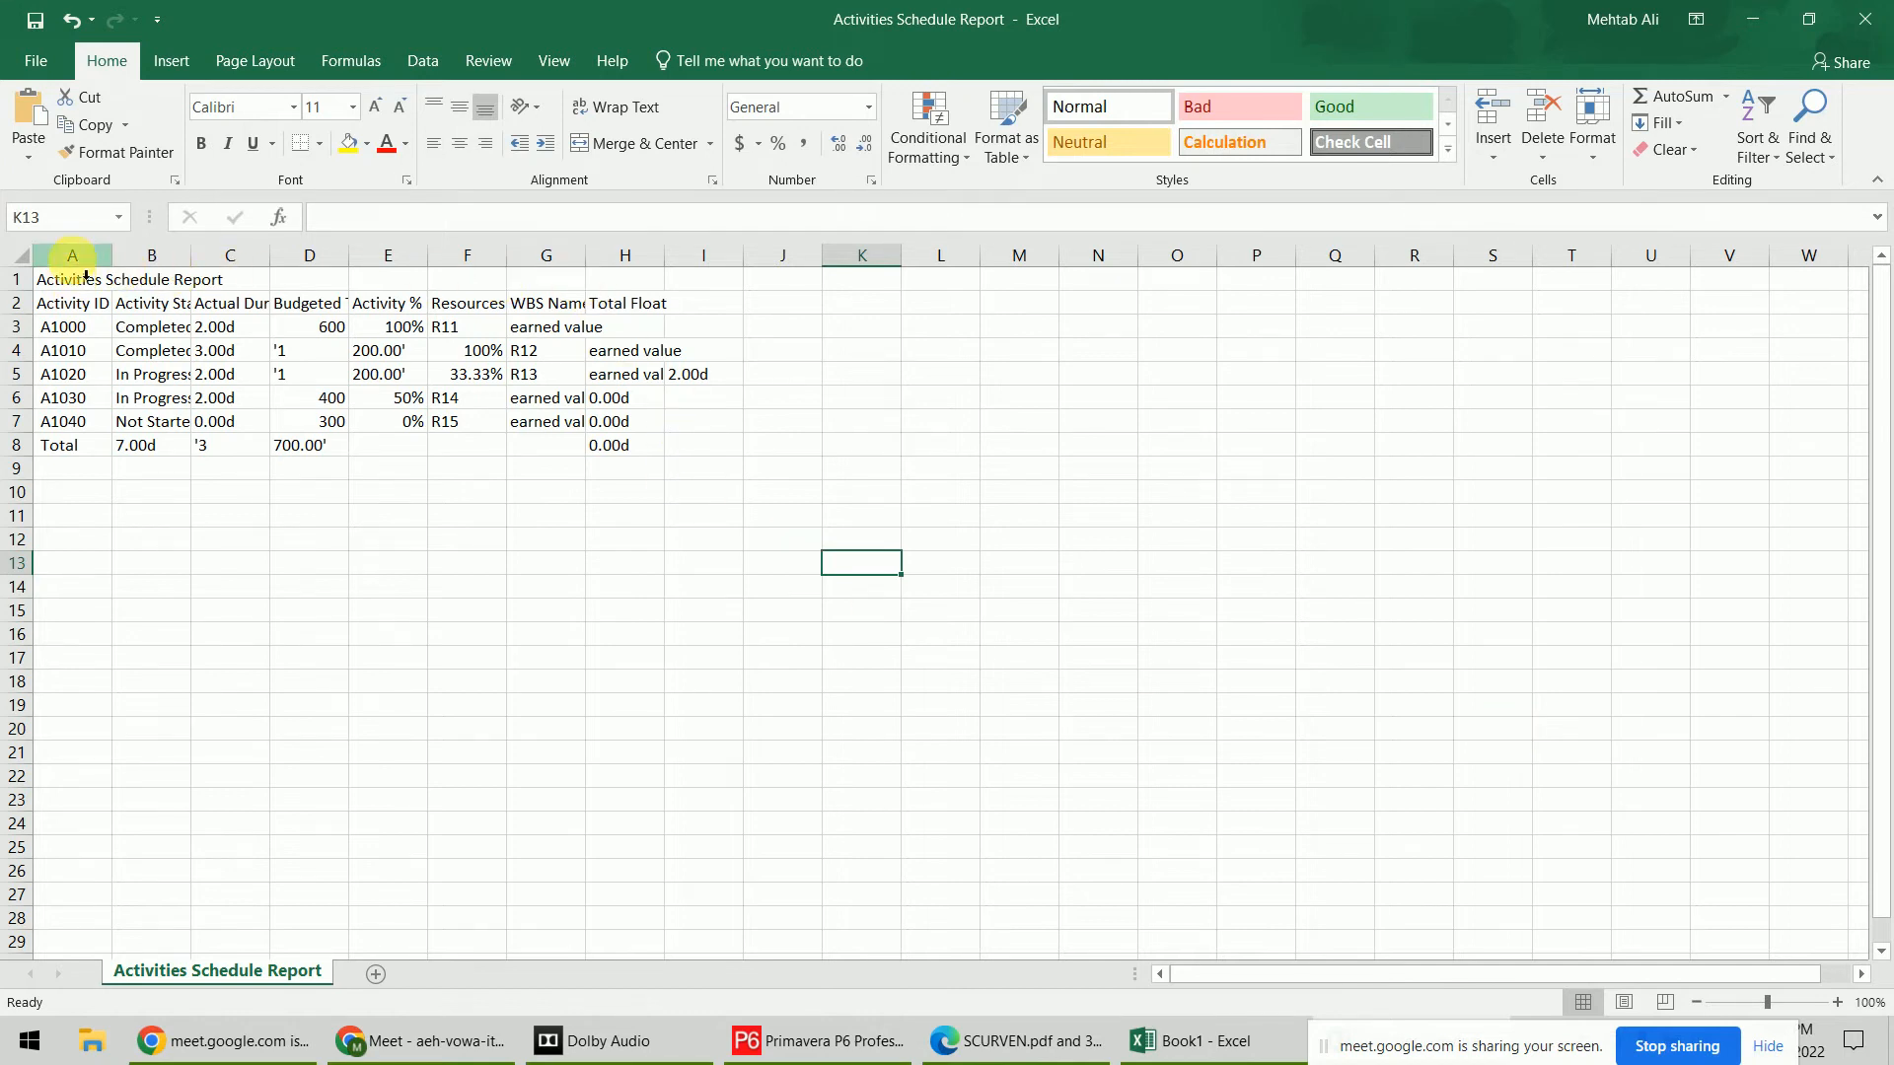
key("ctrl+a")
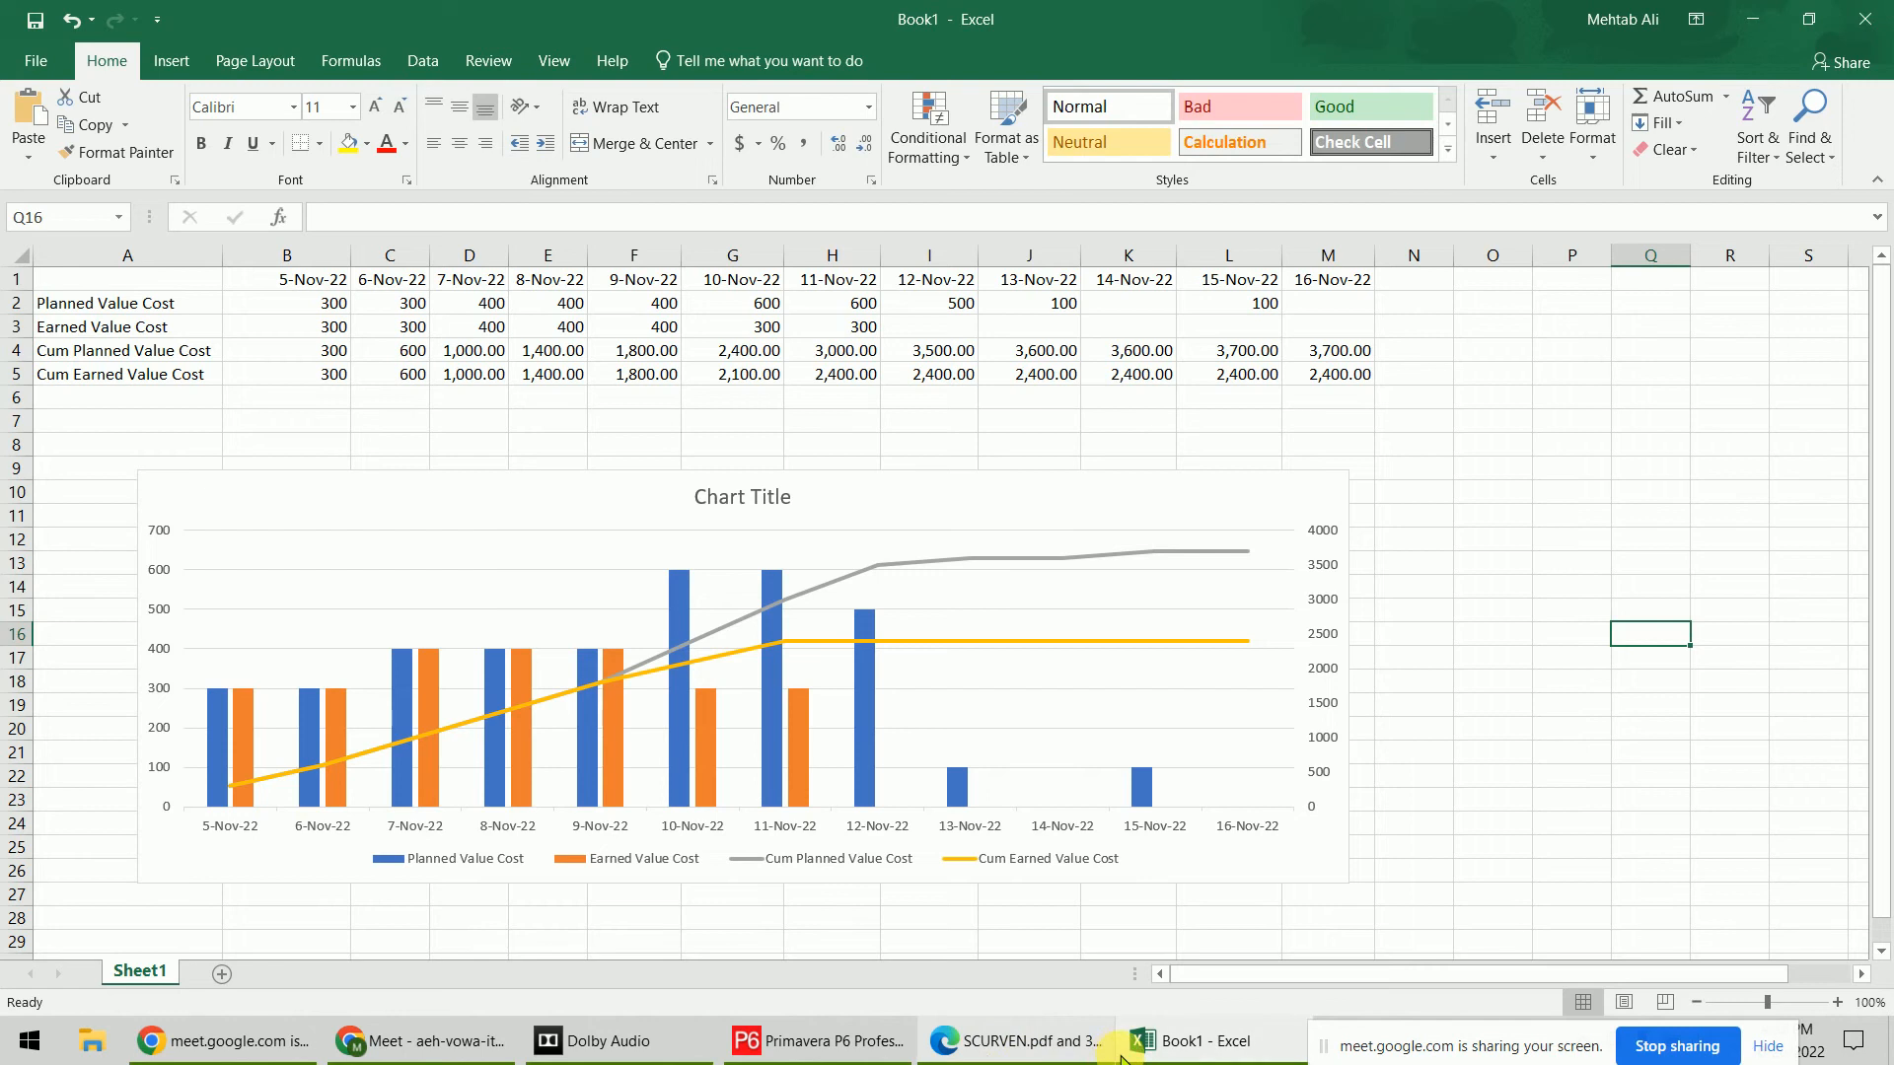
left_click(1167, 1046)
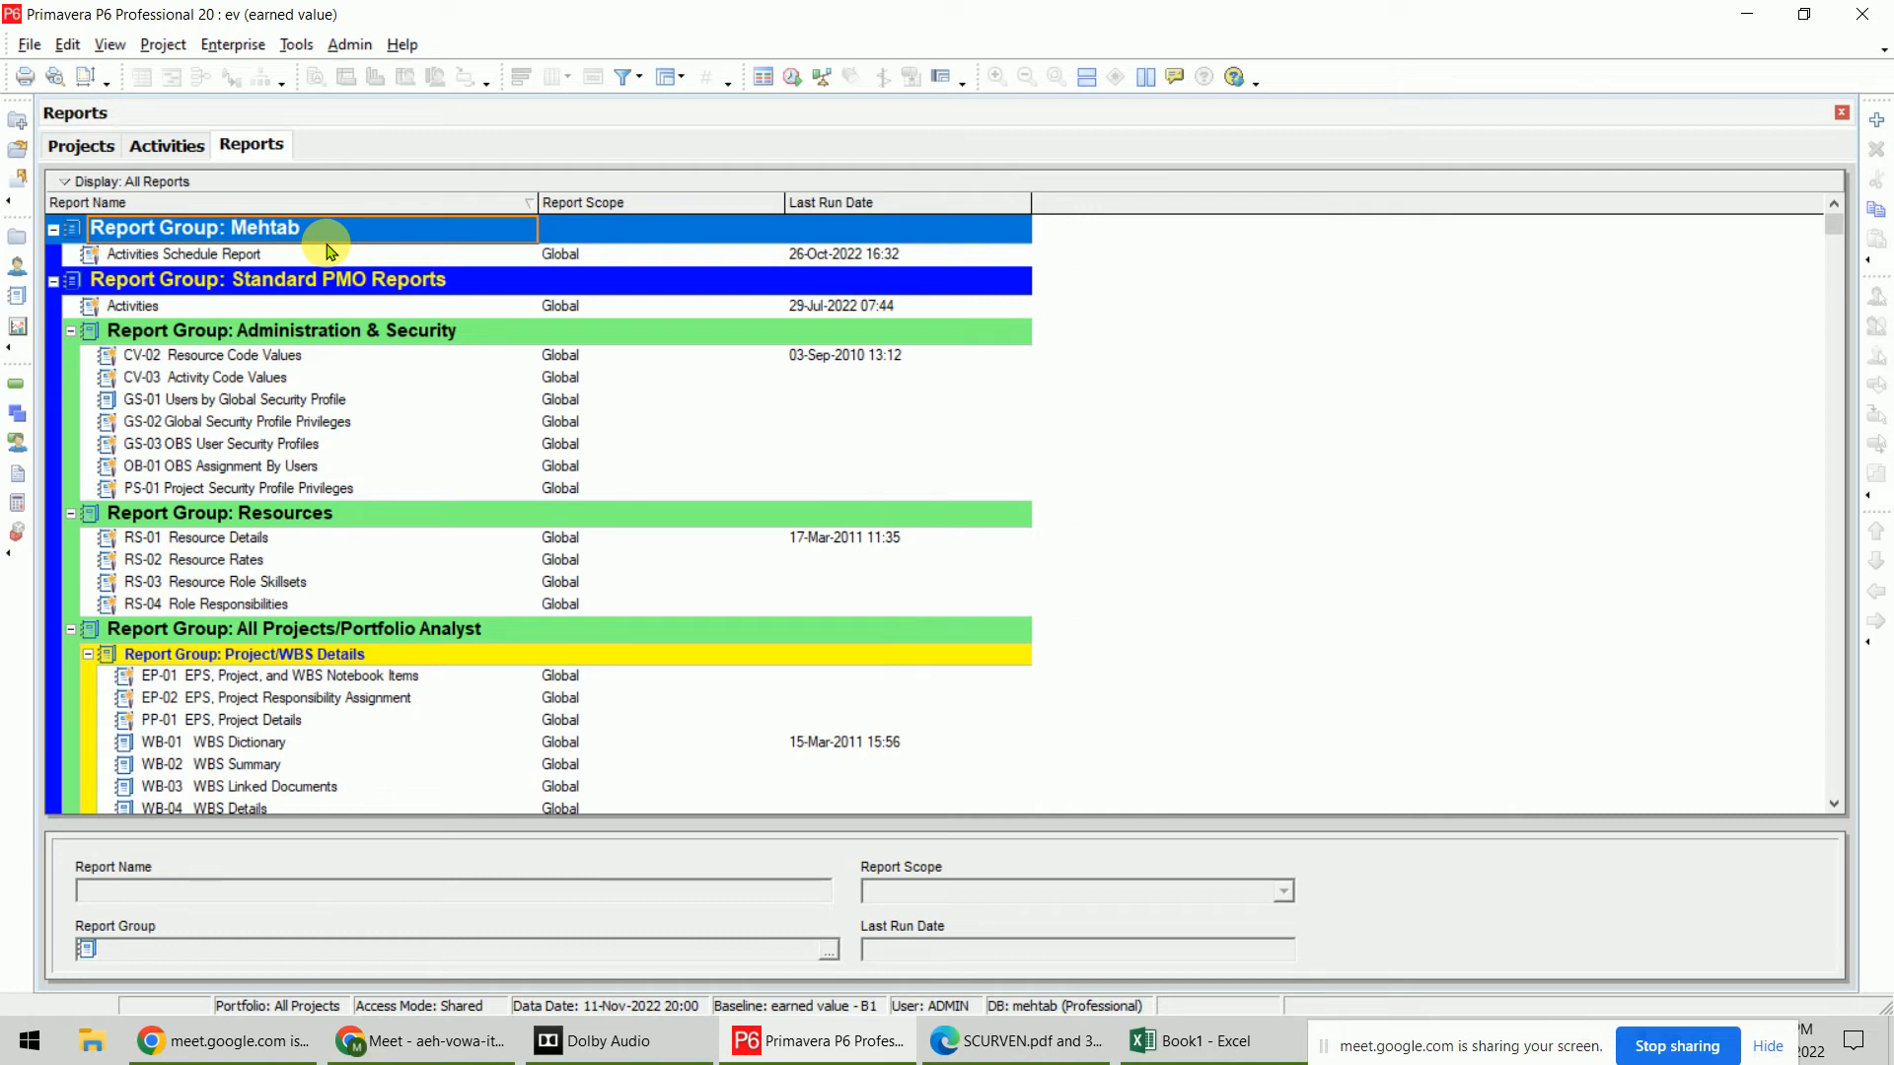
left_click(223, 254)
right_click(223, 255)
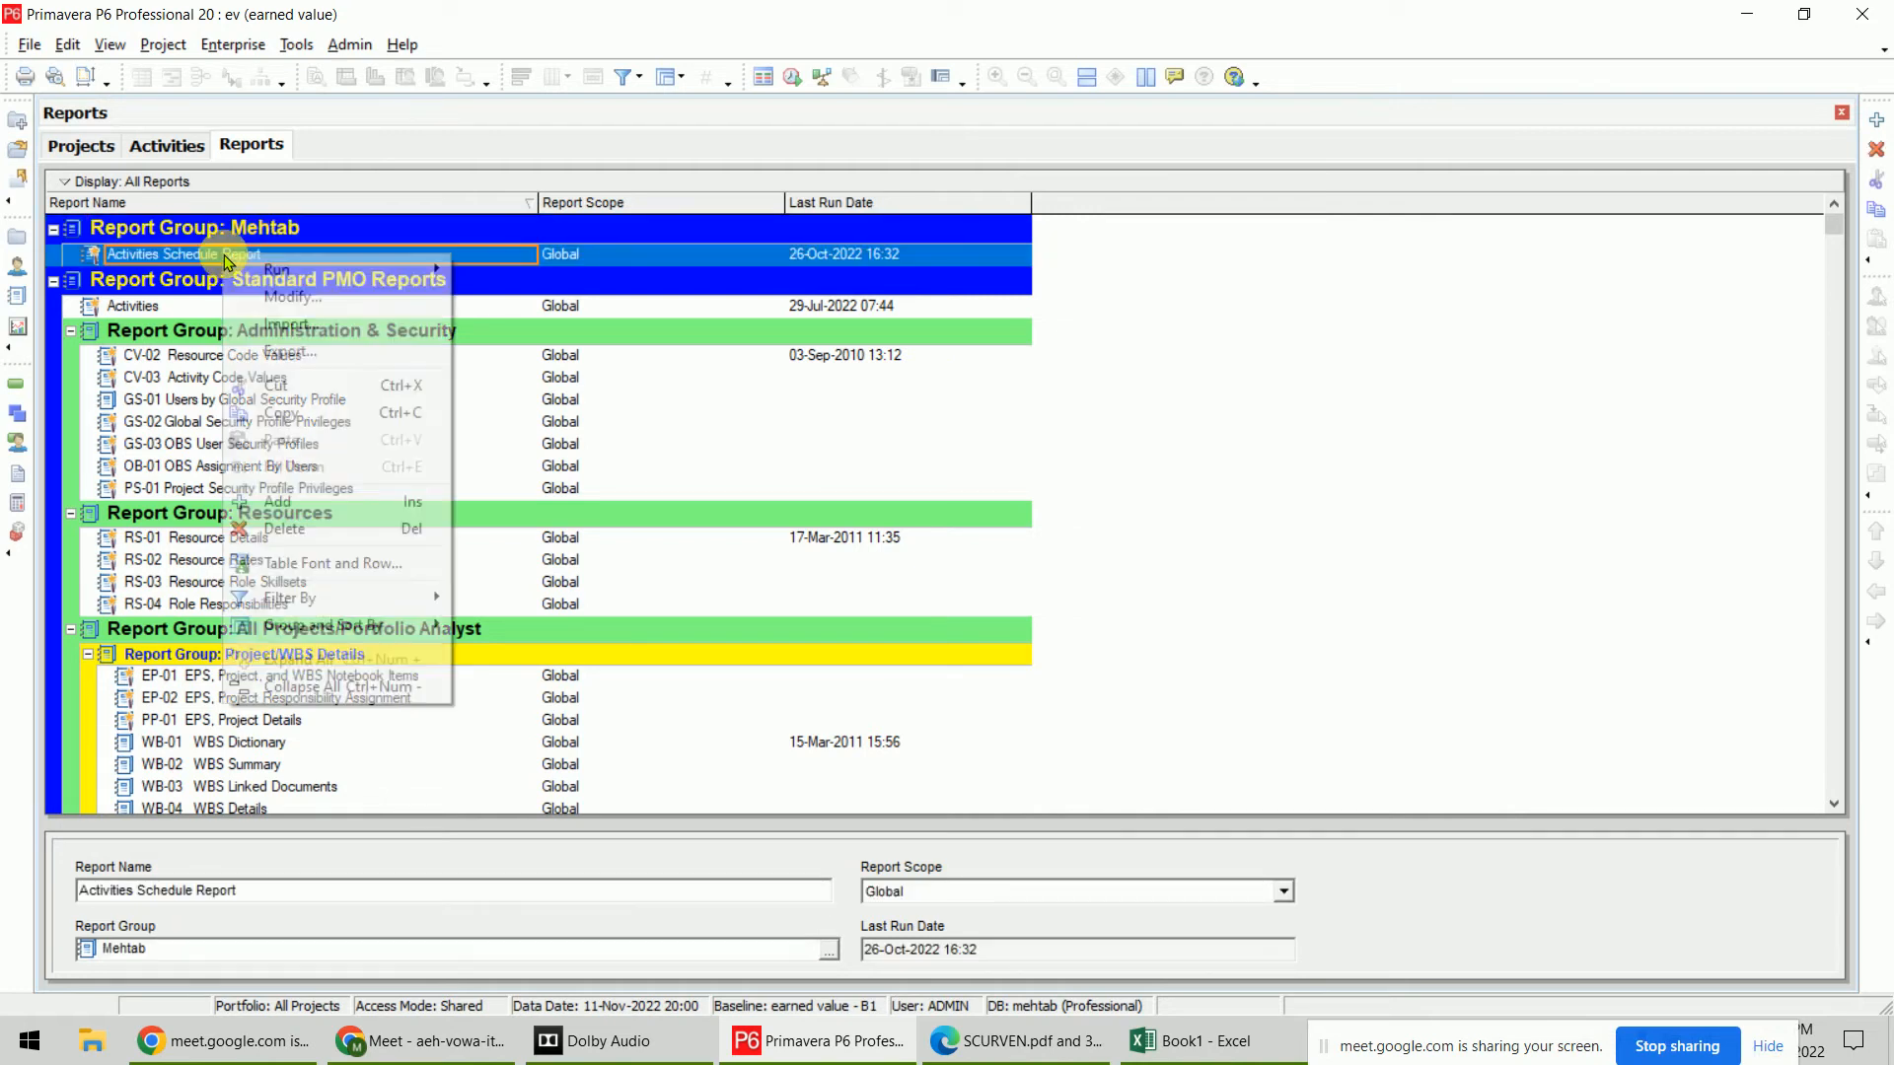
mouse_move(365, 274)
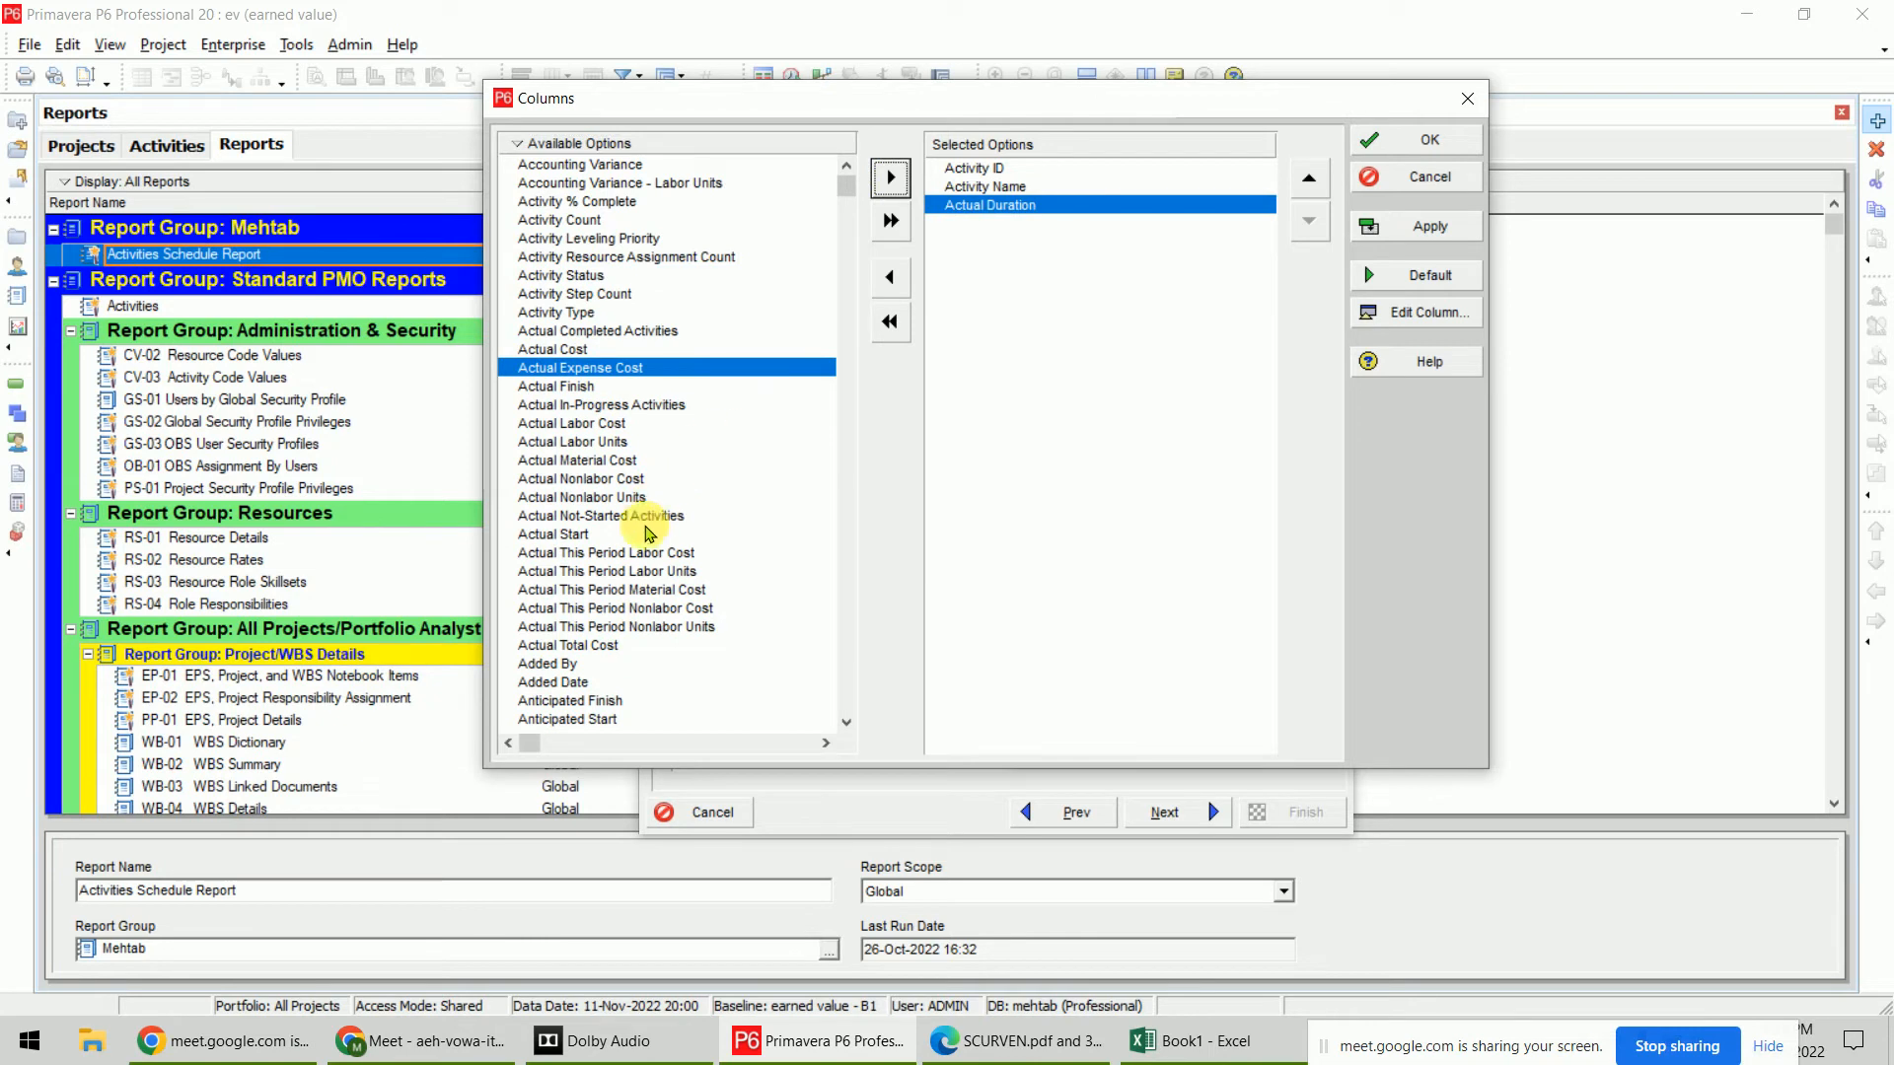
Add the Activity % Complete, Schedule Variance and Schedule Performance Index columns to the new report's selected columns
left_click(648, 202)
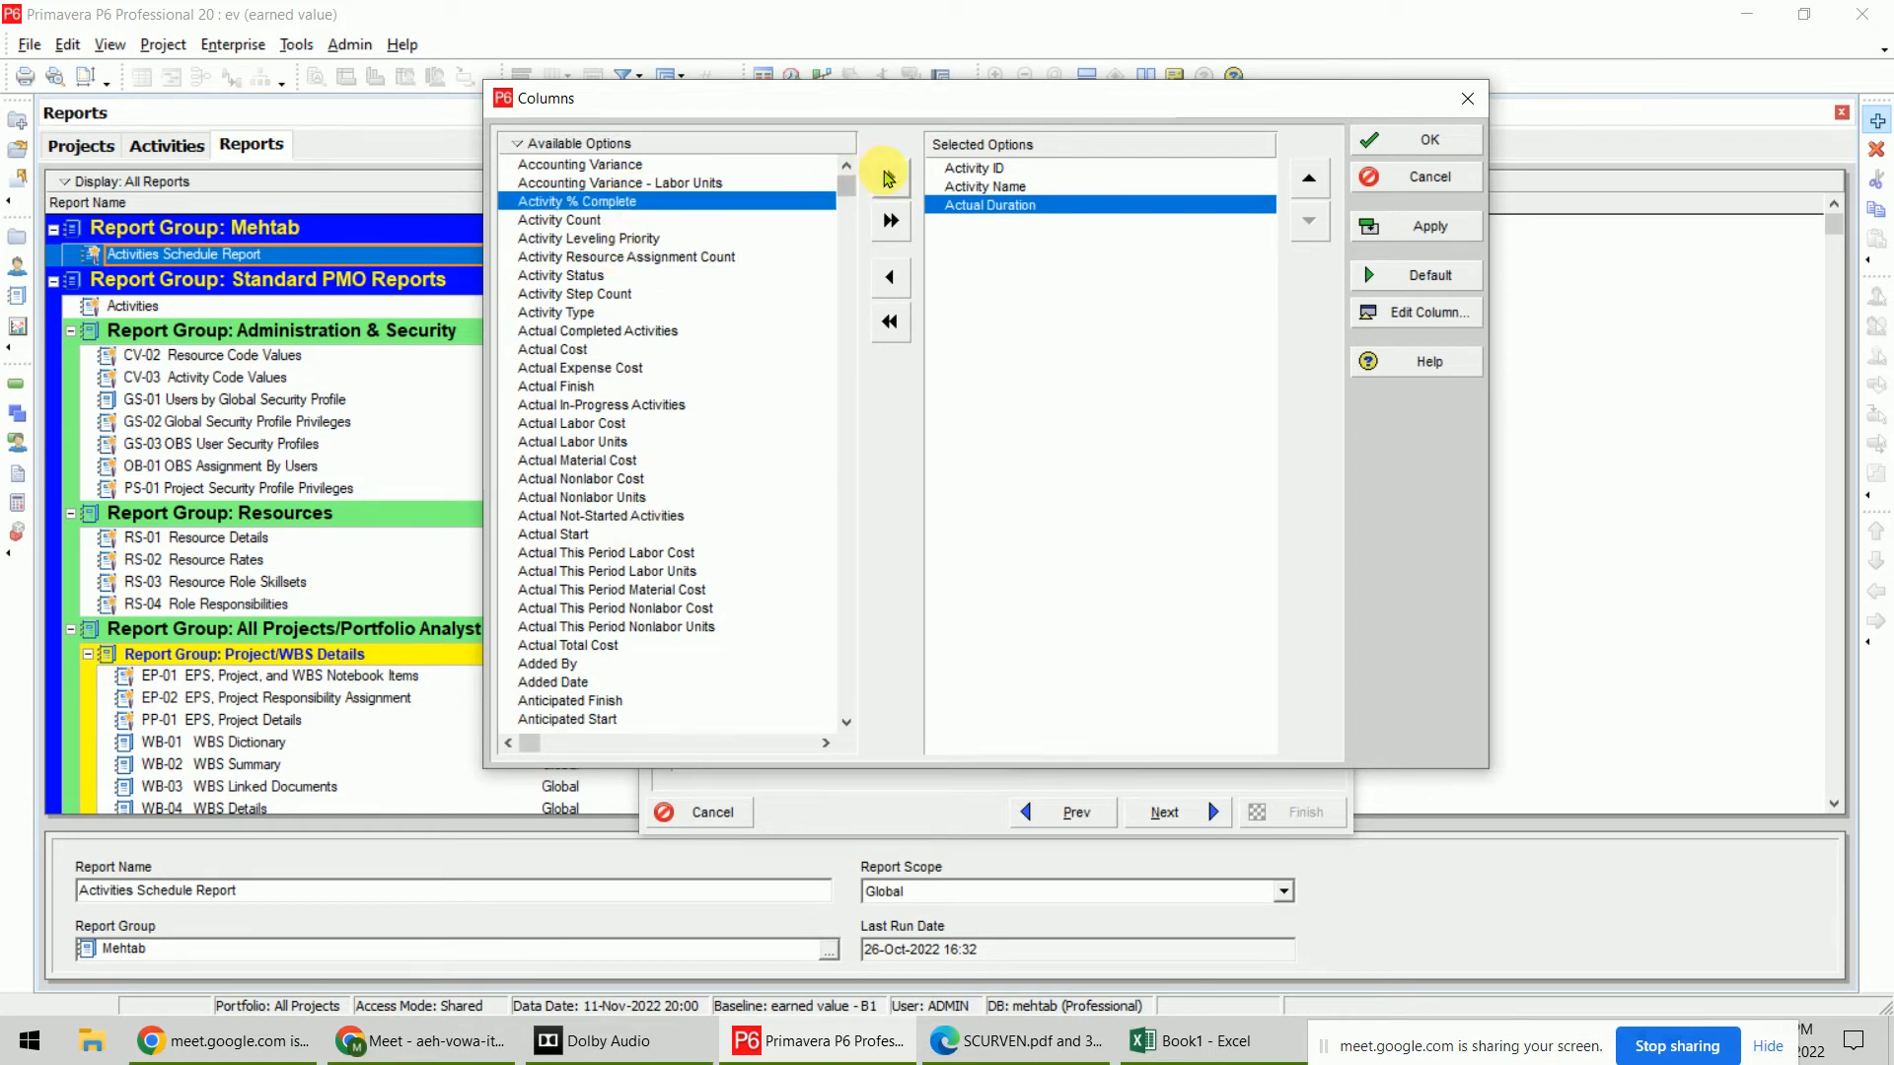
left_click(891, 177)
left_click_drag(847, 198, 853, 630)
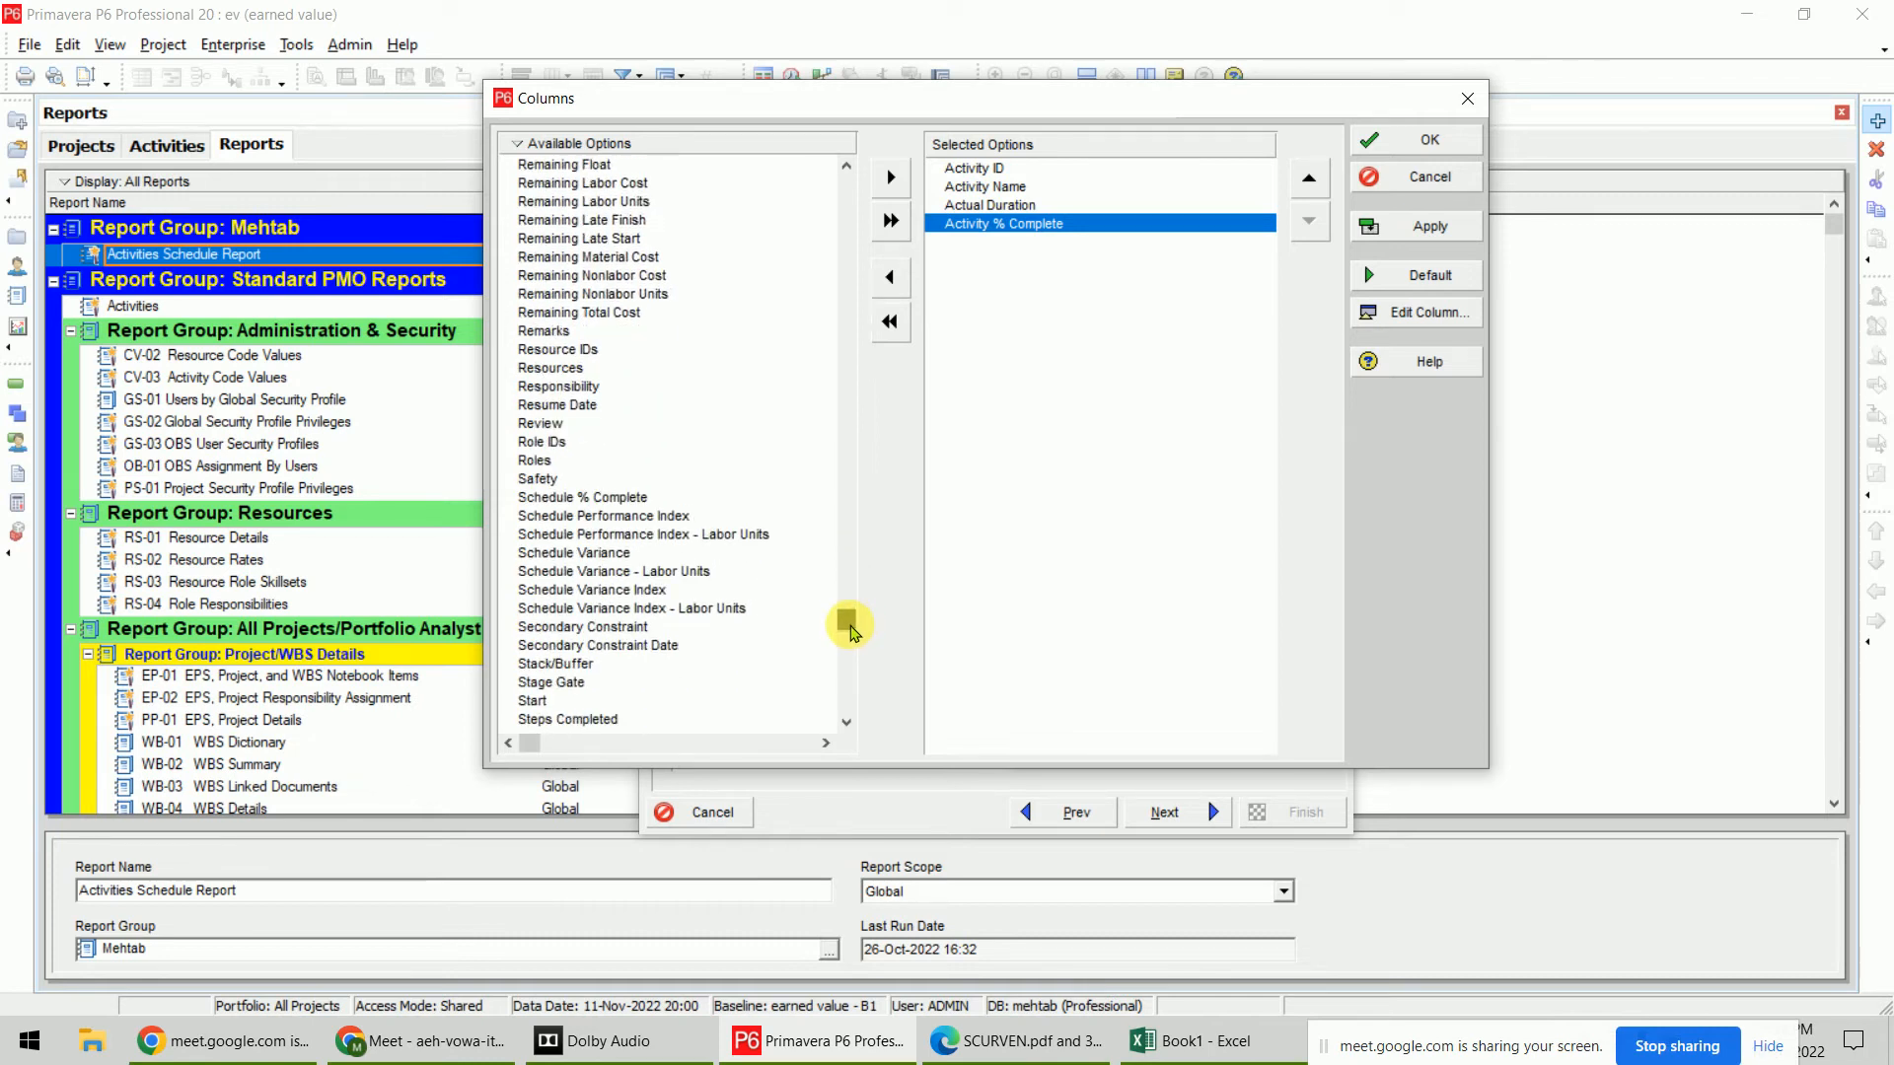
left_click(643, 554)
left_click(891, 178)
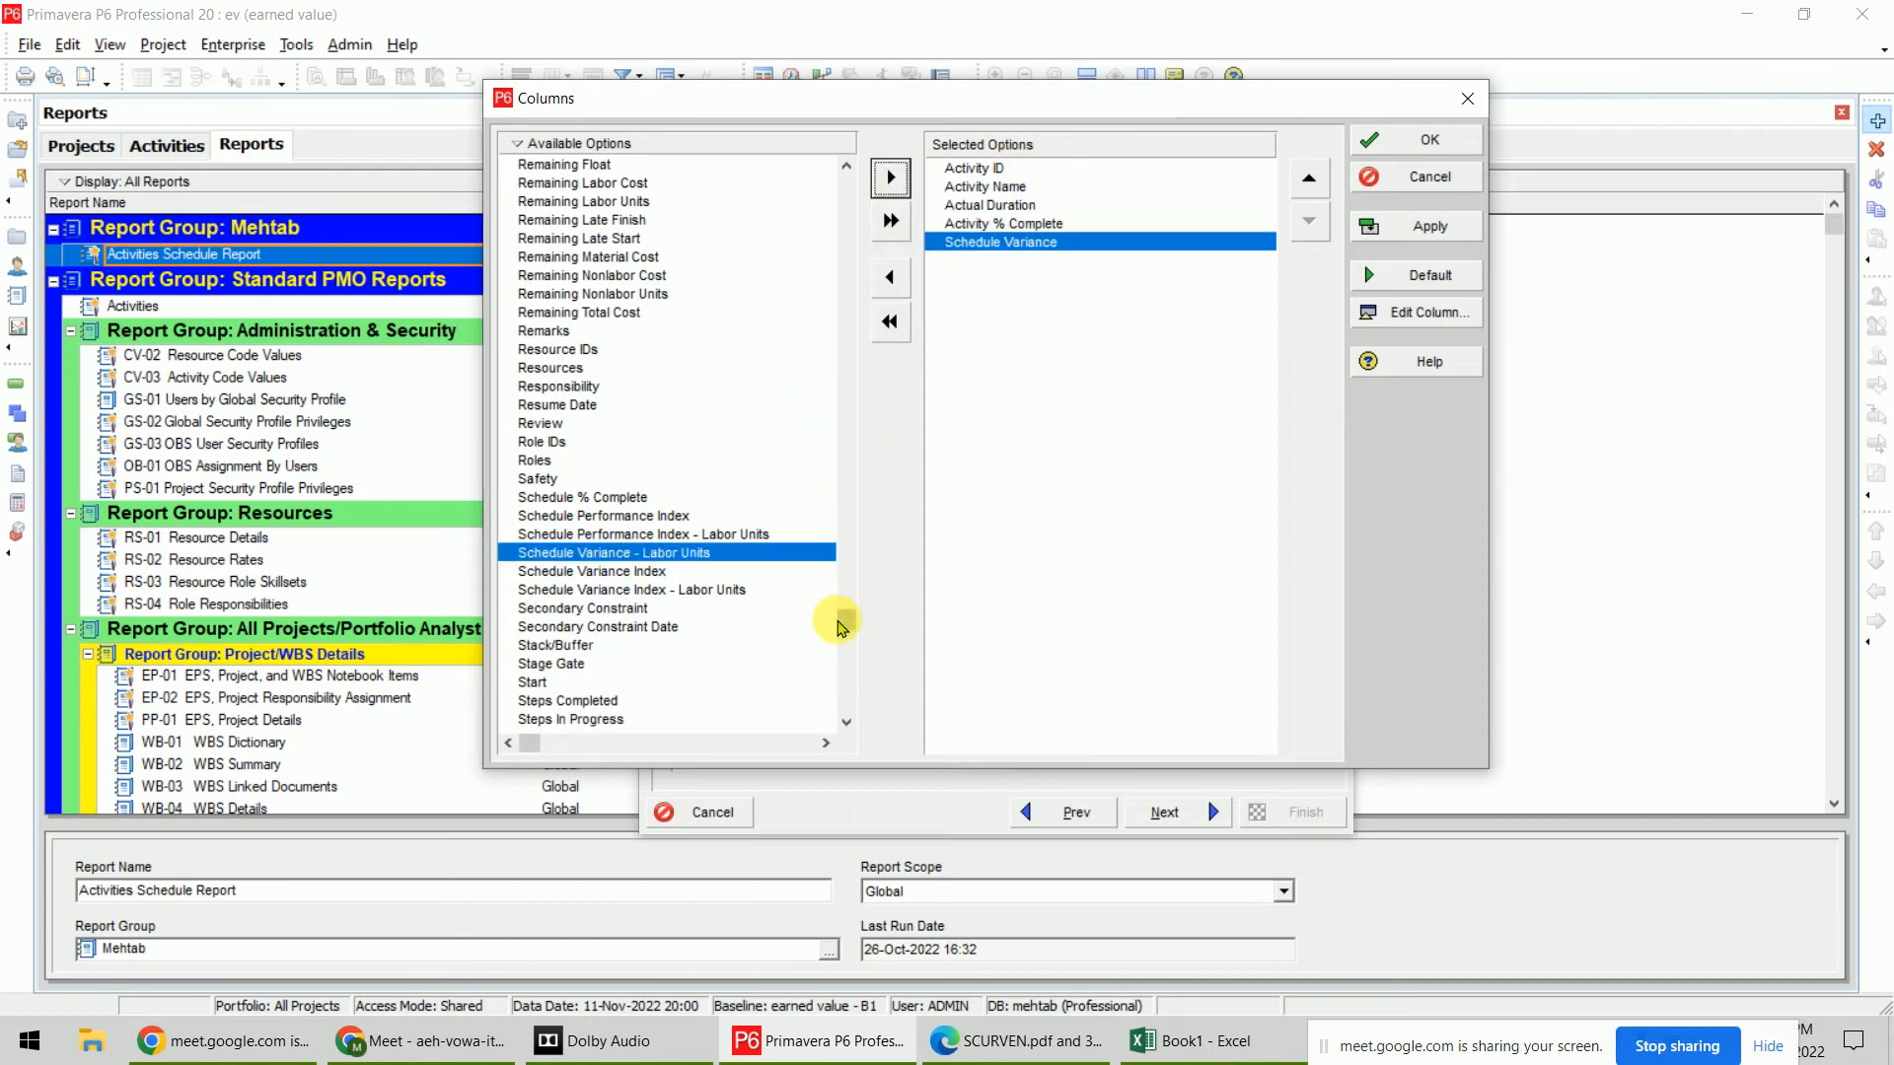
left_click(656, 516)
left_click(891, 178)
Add the Cost Variance and Cost Performance Index columns, and place Schedule Variance after Cost Variance
left_click_drag(845, 621, 877, 444)
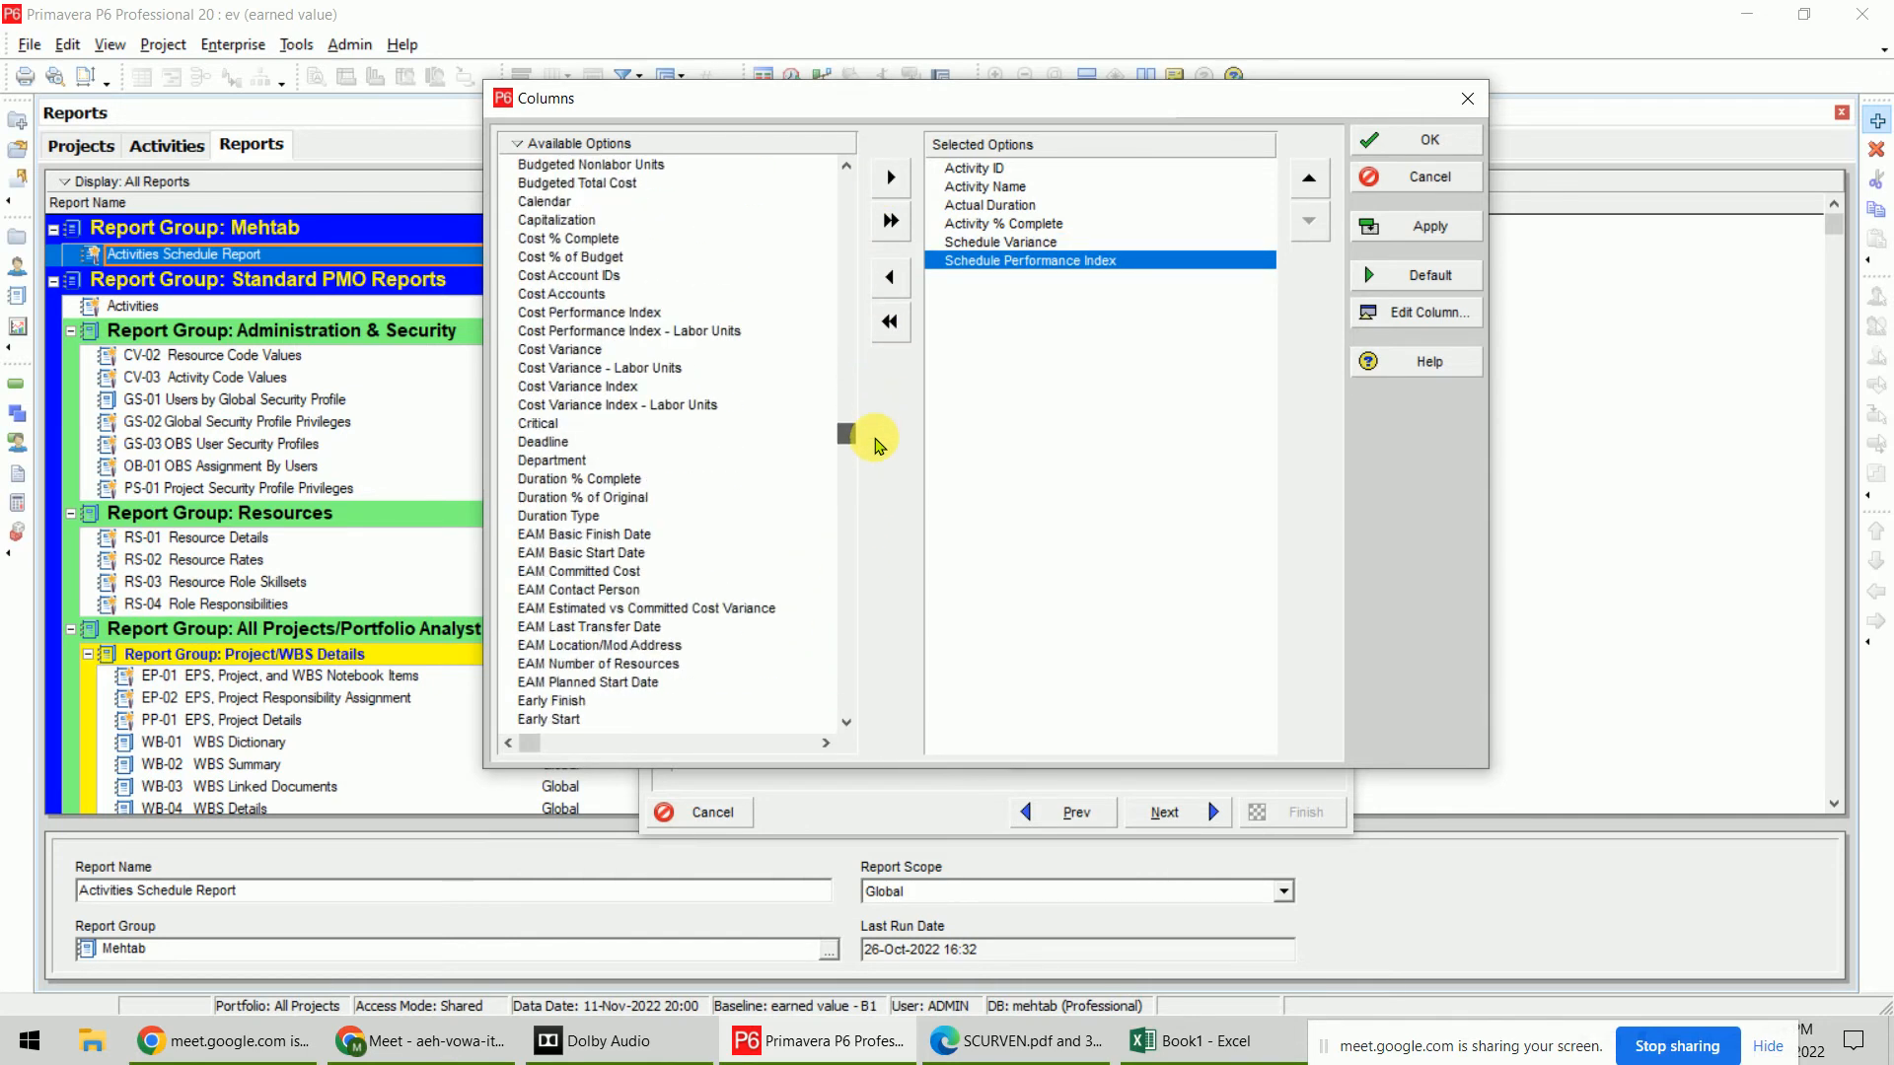
left_click(592, 350)
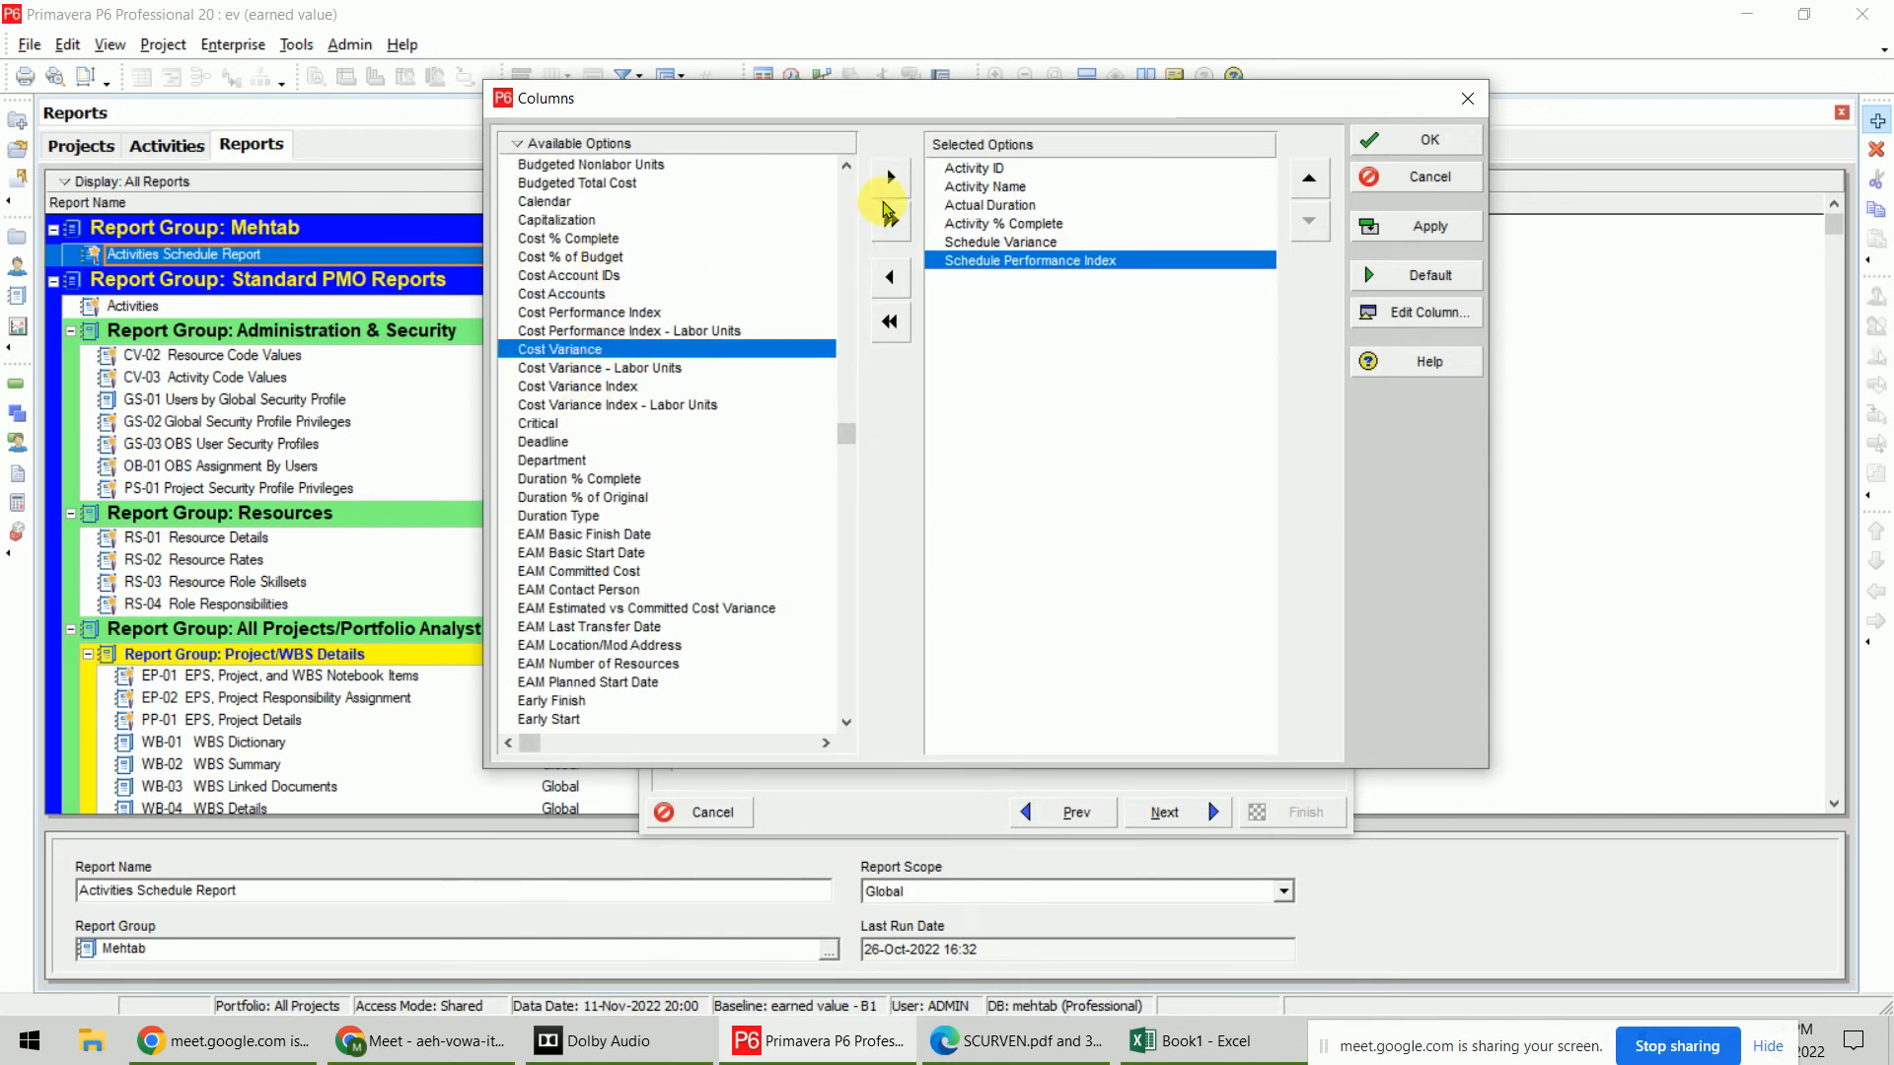
left_click(891, 178)
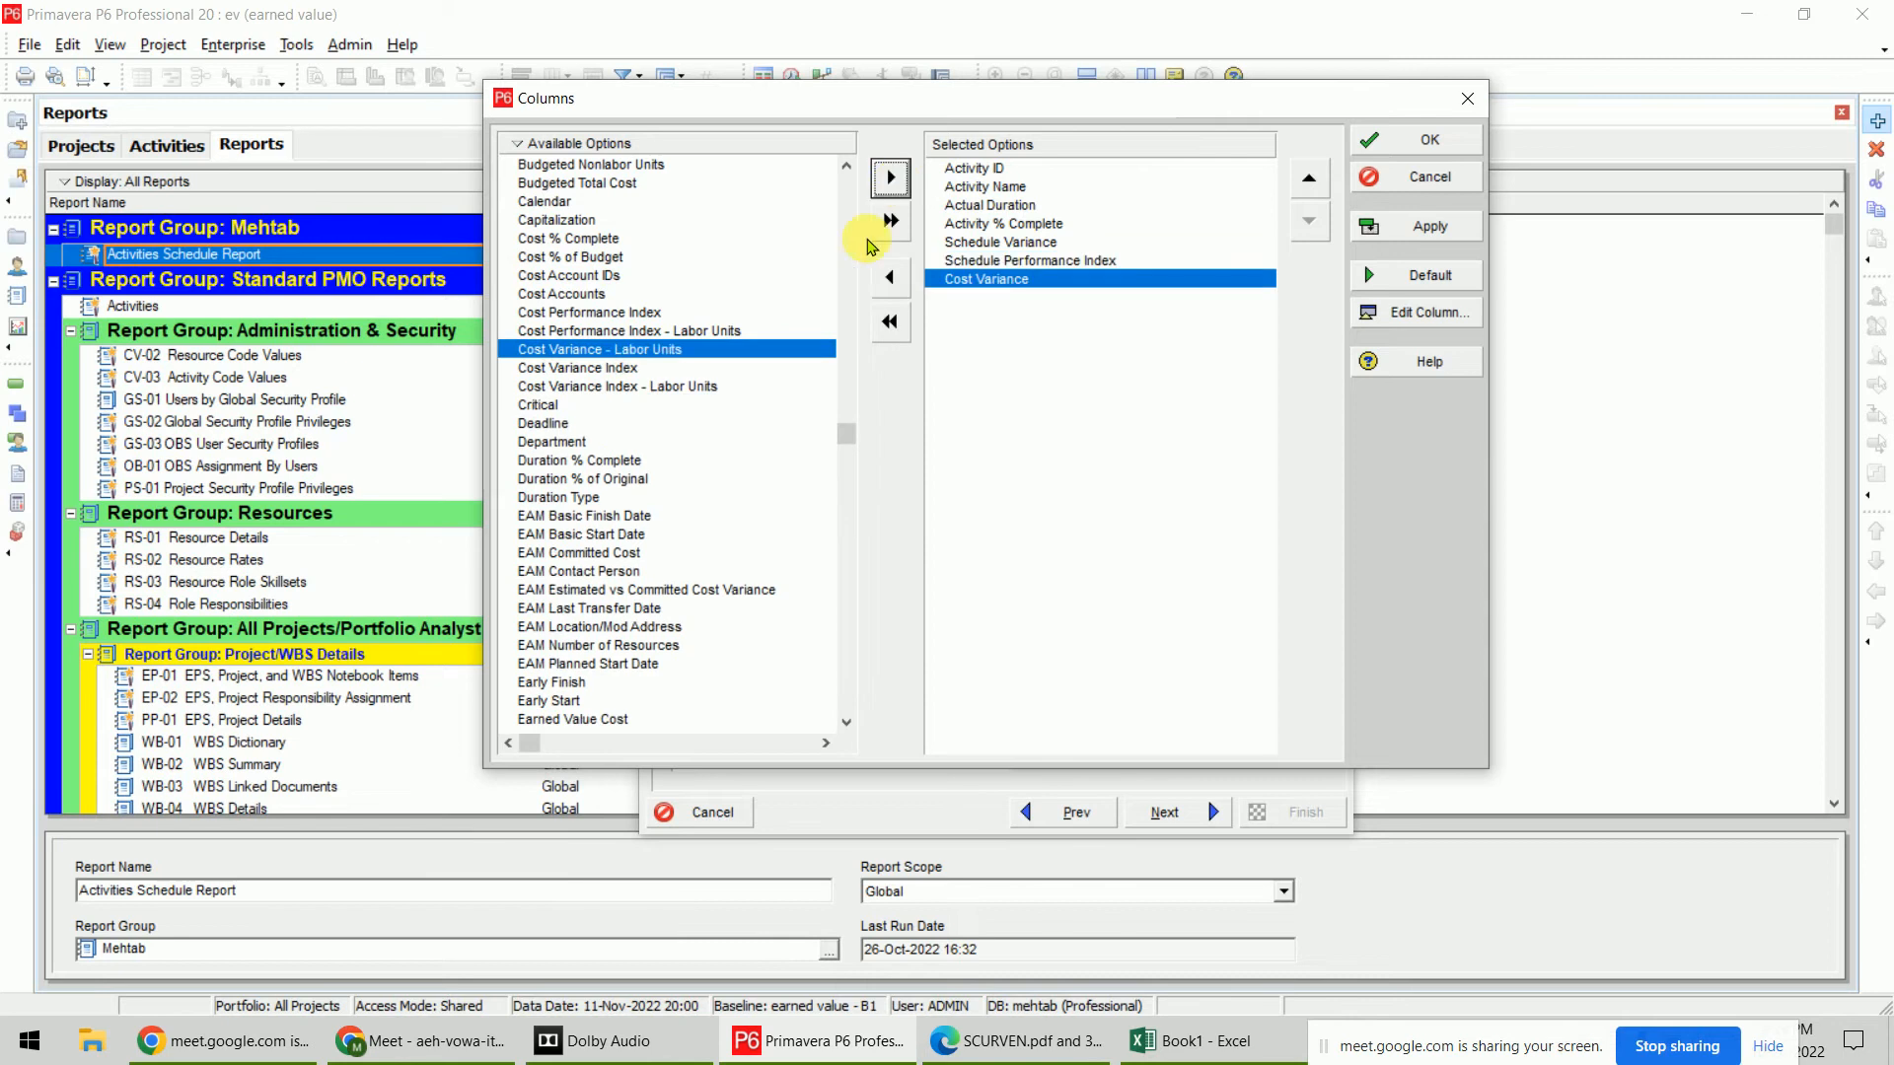
left_click(611, 313)
left_click(890, 178)
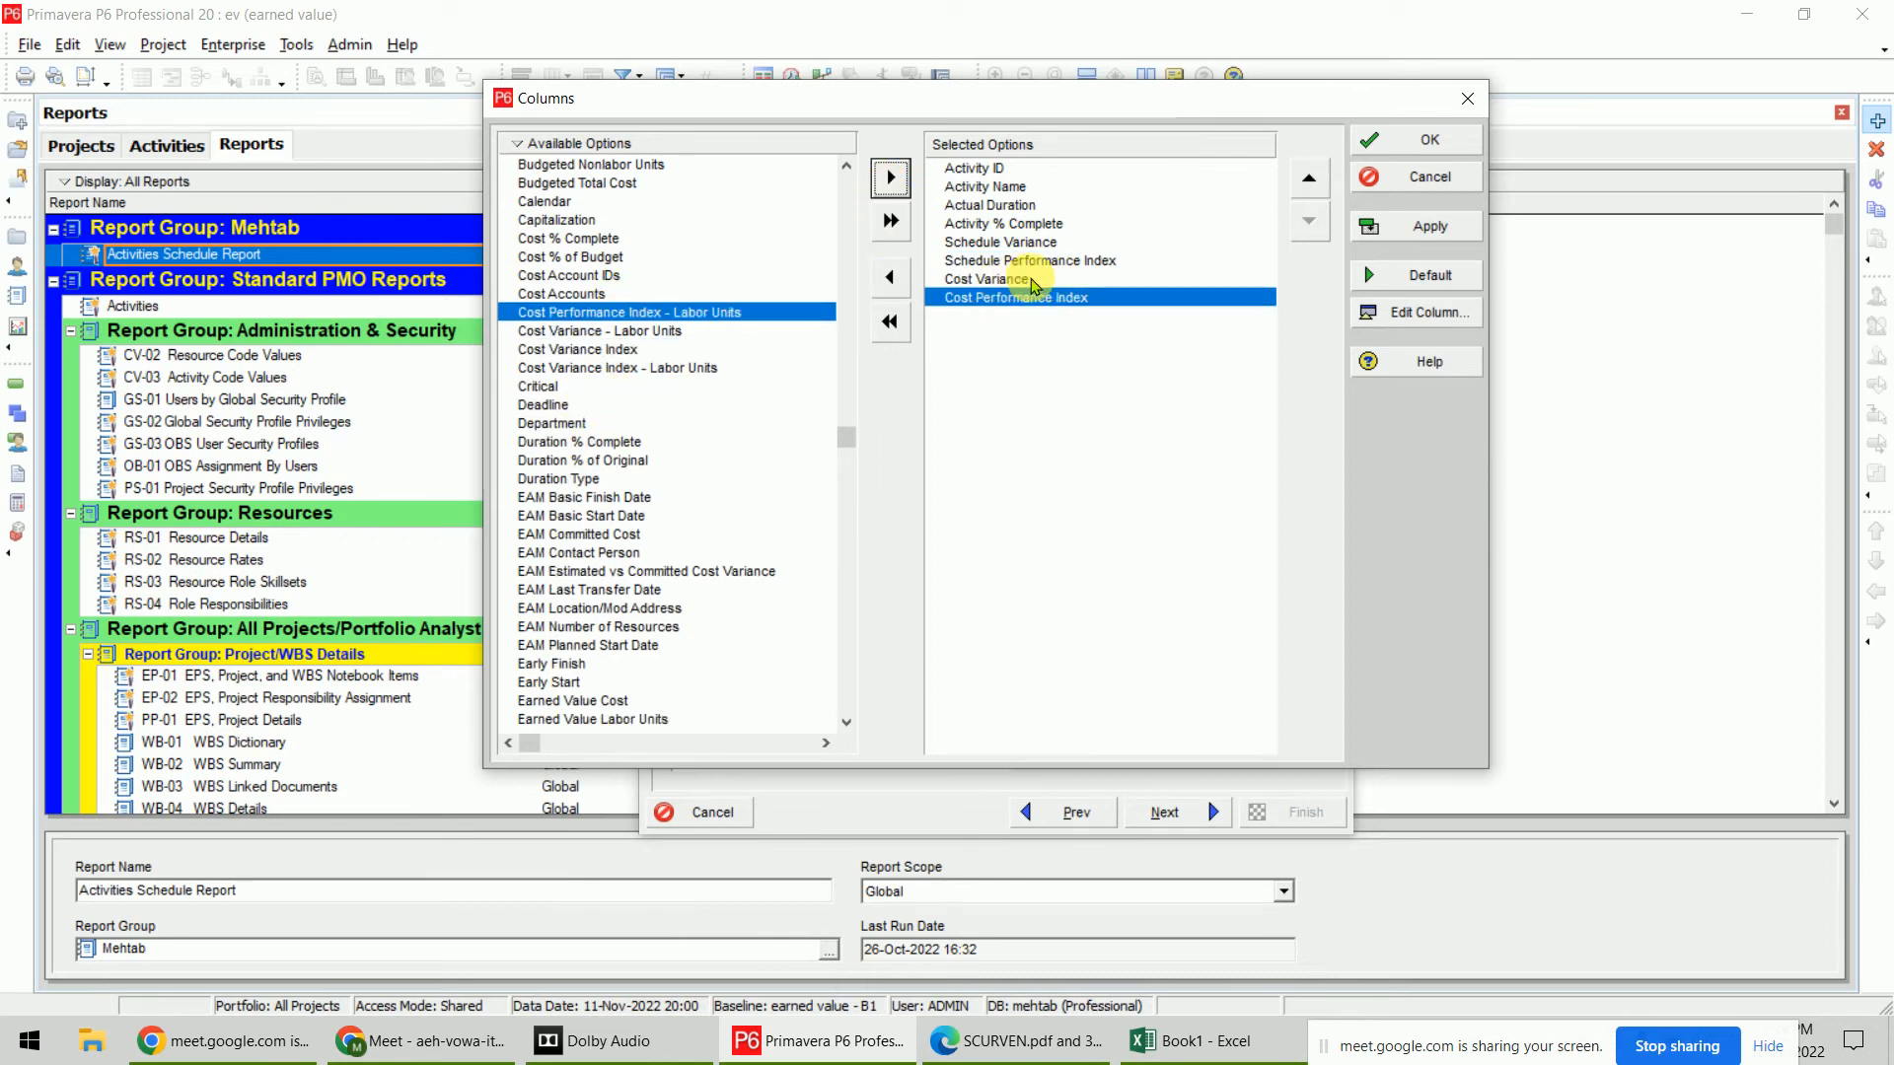
left_click(1026, 241)
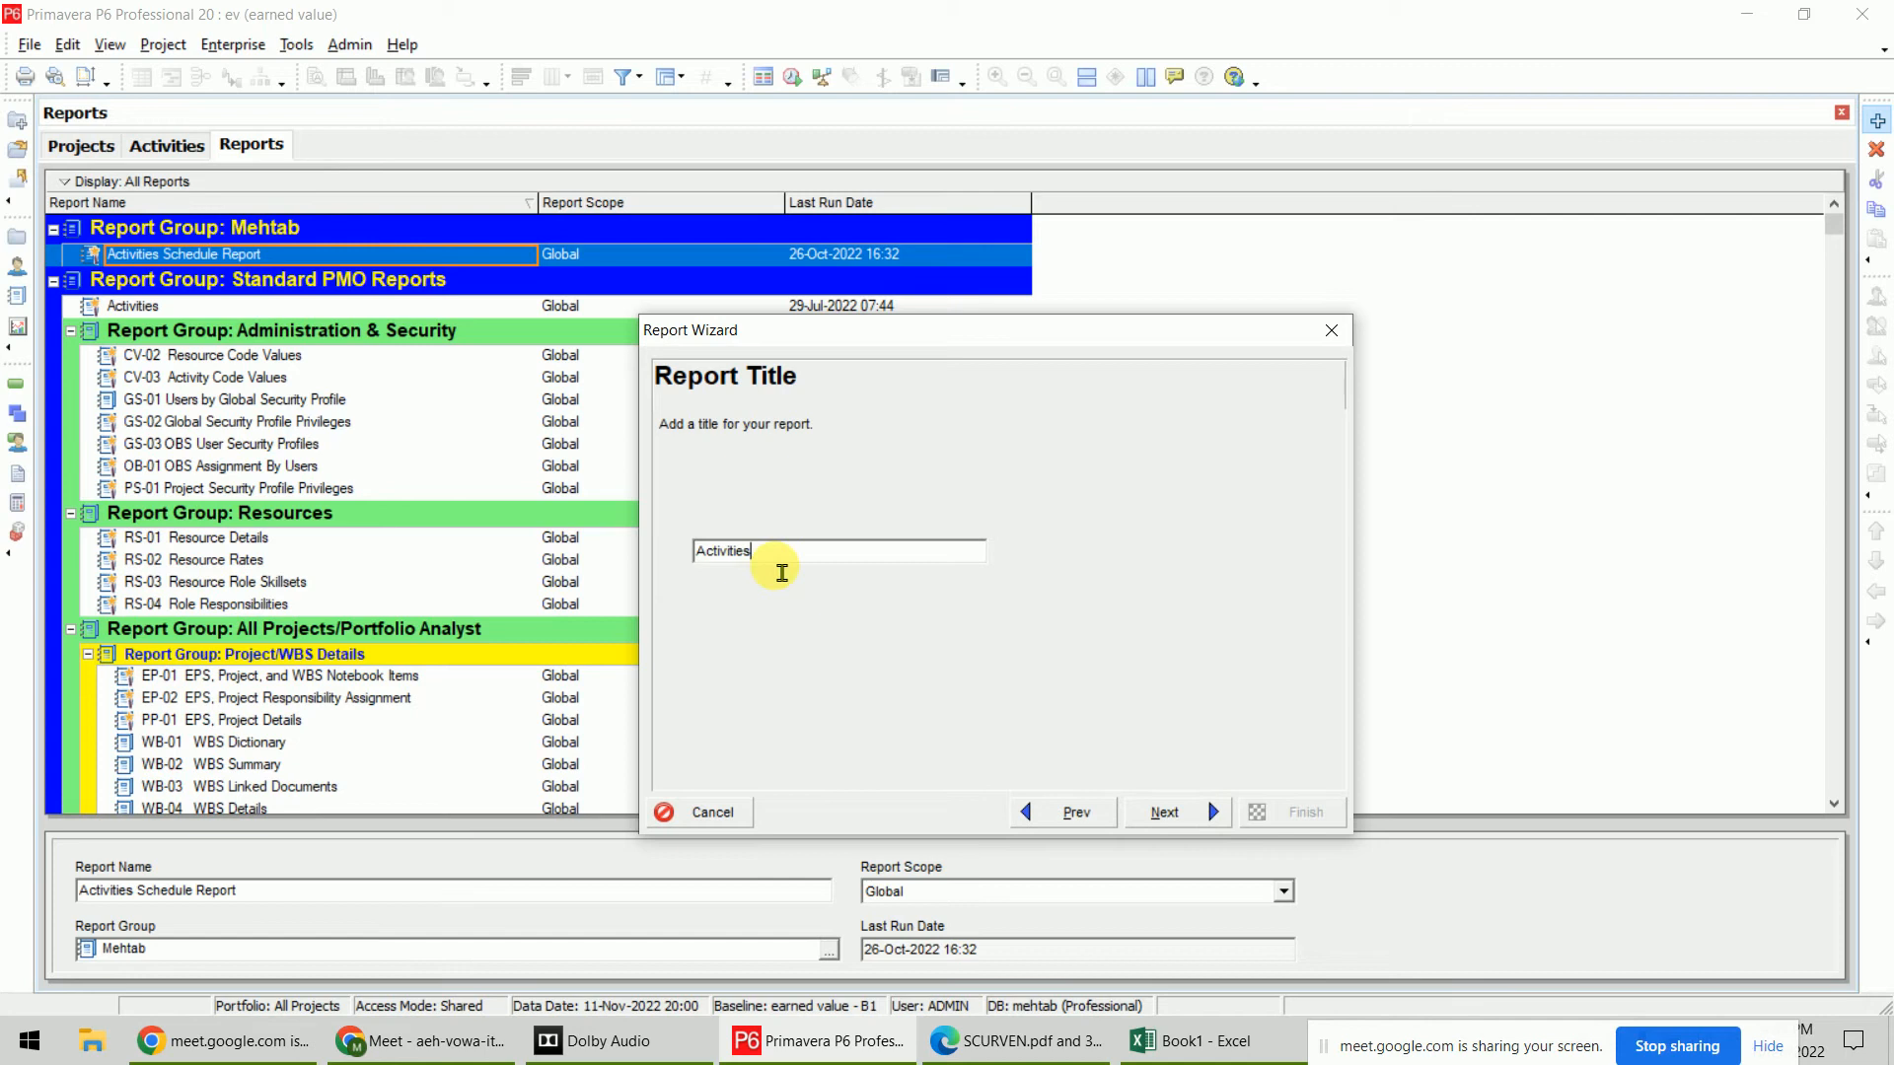
Title the new report "Activities EVF" and generate it with number formatting kept on
type("Ear")
key("BackSpace")
key("BackSpace")
type("VA")
key("BackSpace")
type("F")
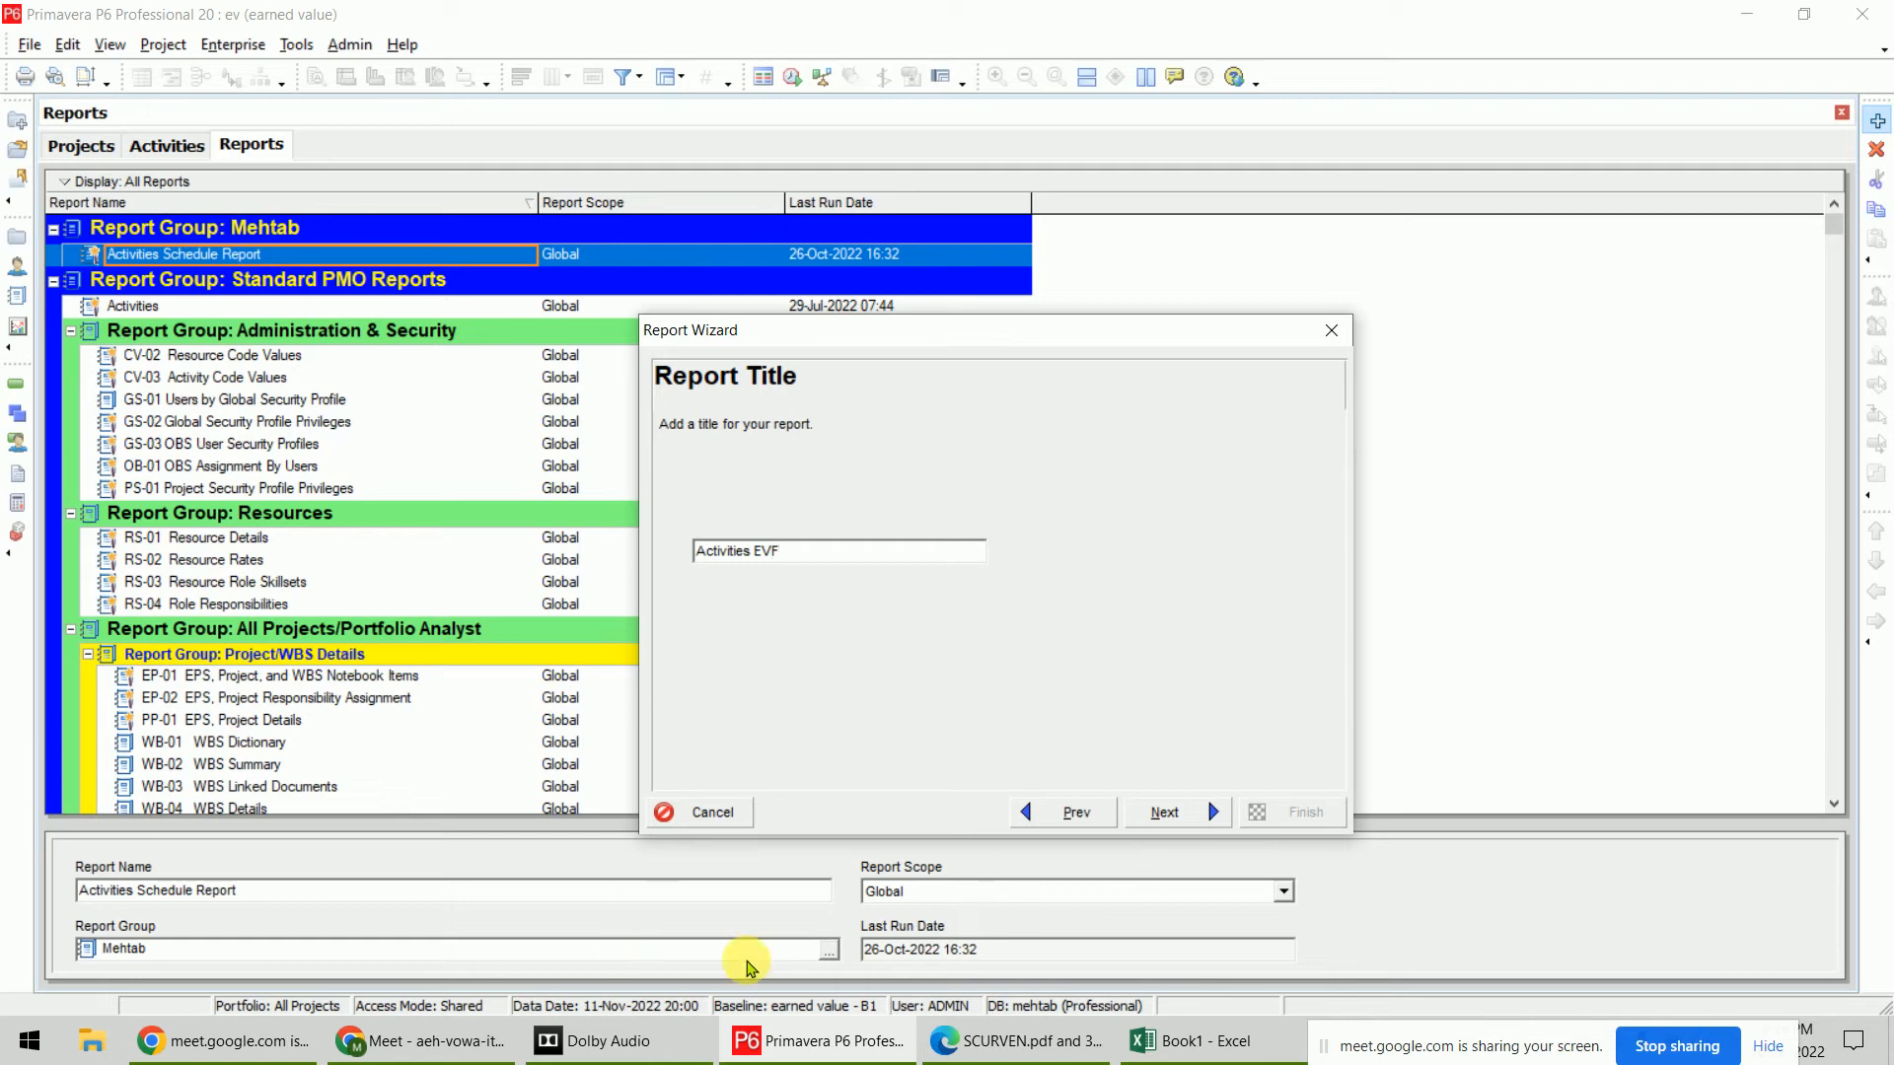
left_click(1204, 812)
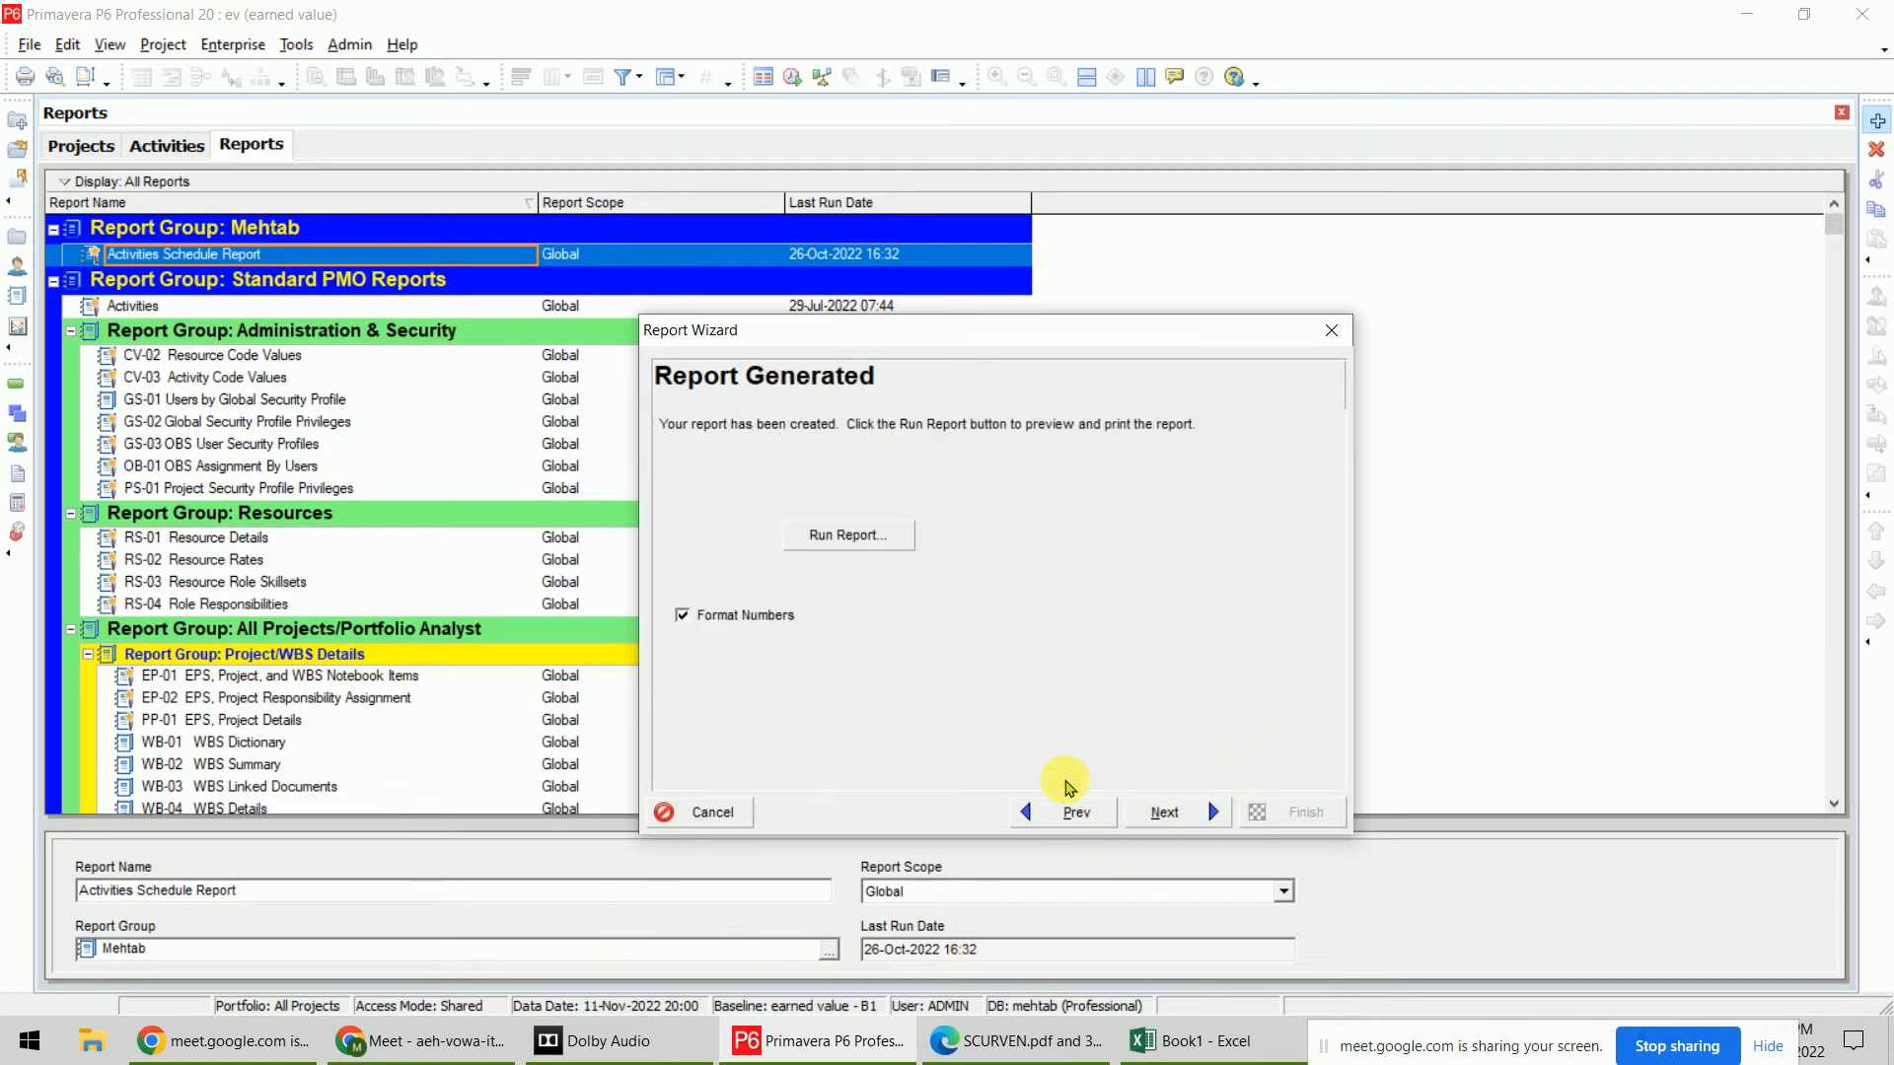
Save the Activities EVF report and finish the report wizard
left_click(1172, 817)
left_click(852, 540)
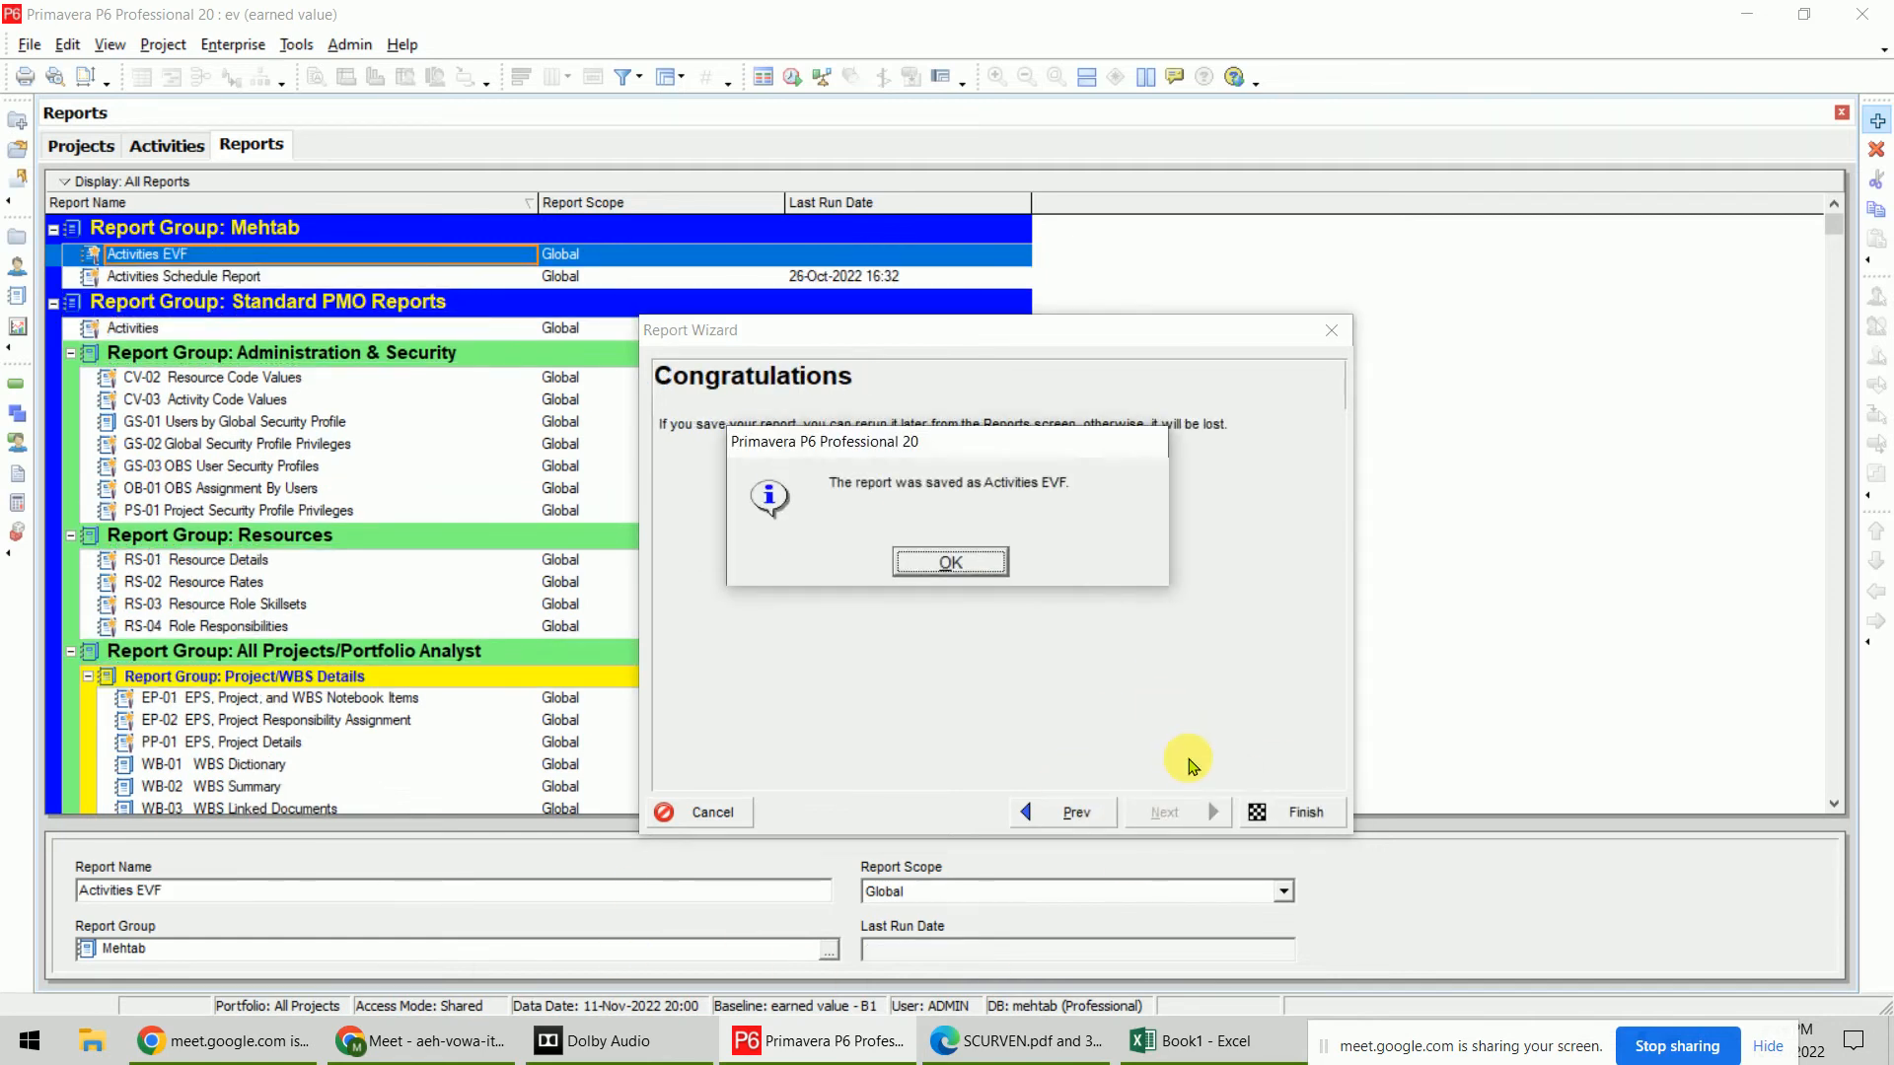
left_click(944, 562)
left_click(1281, 808)
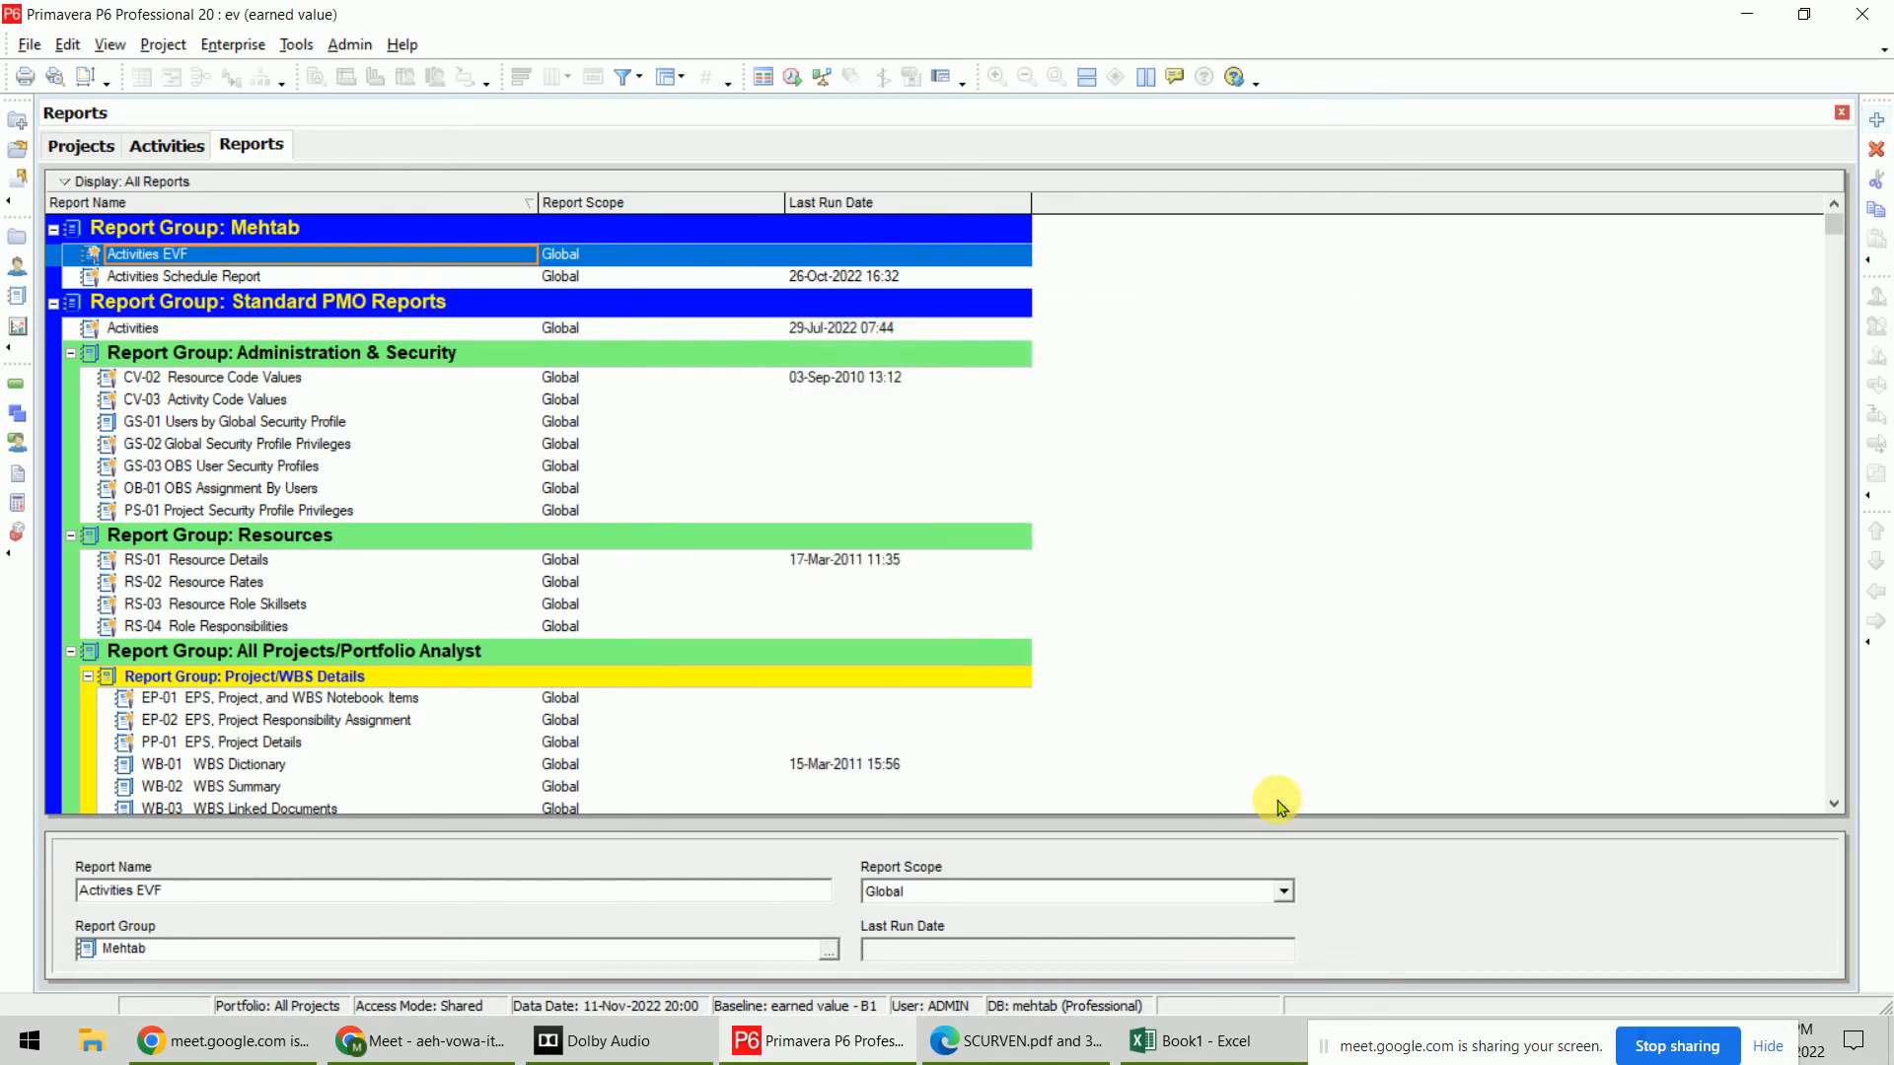
Run the saved Activities EVF report to a print preview and view its variance and performance index columns
right_click(171, 259)
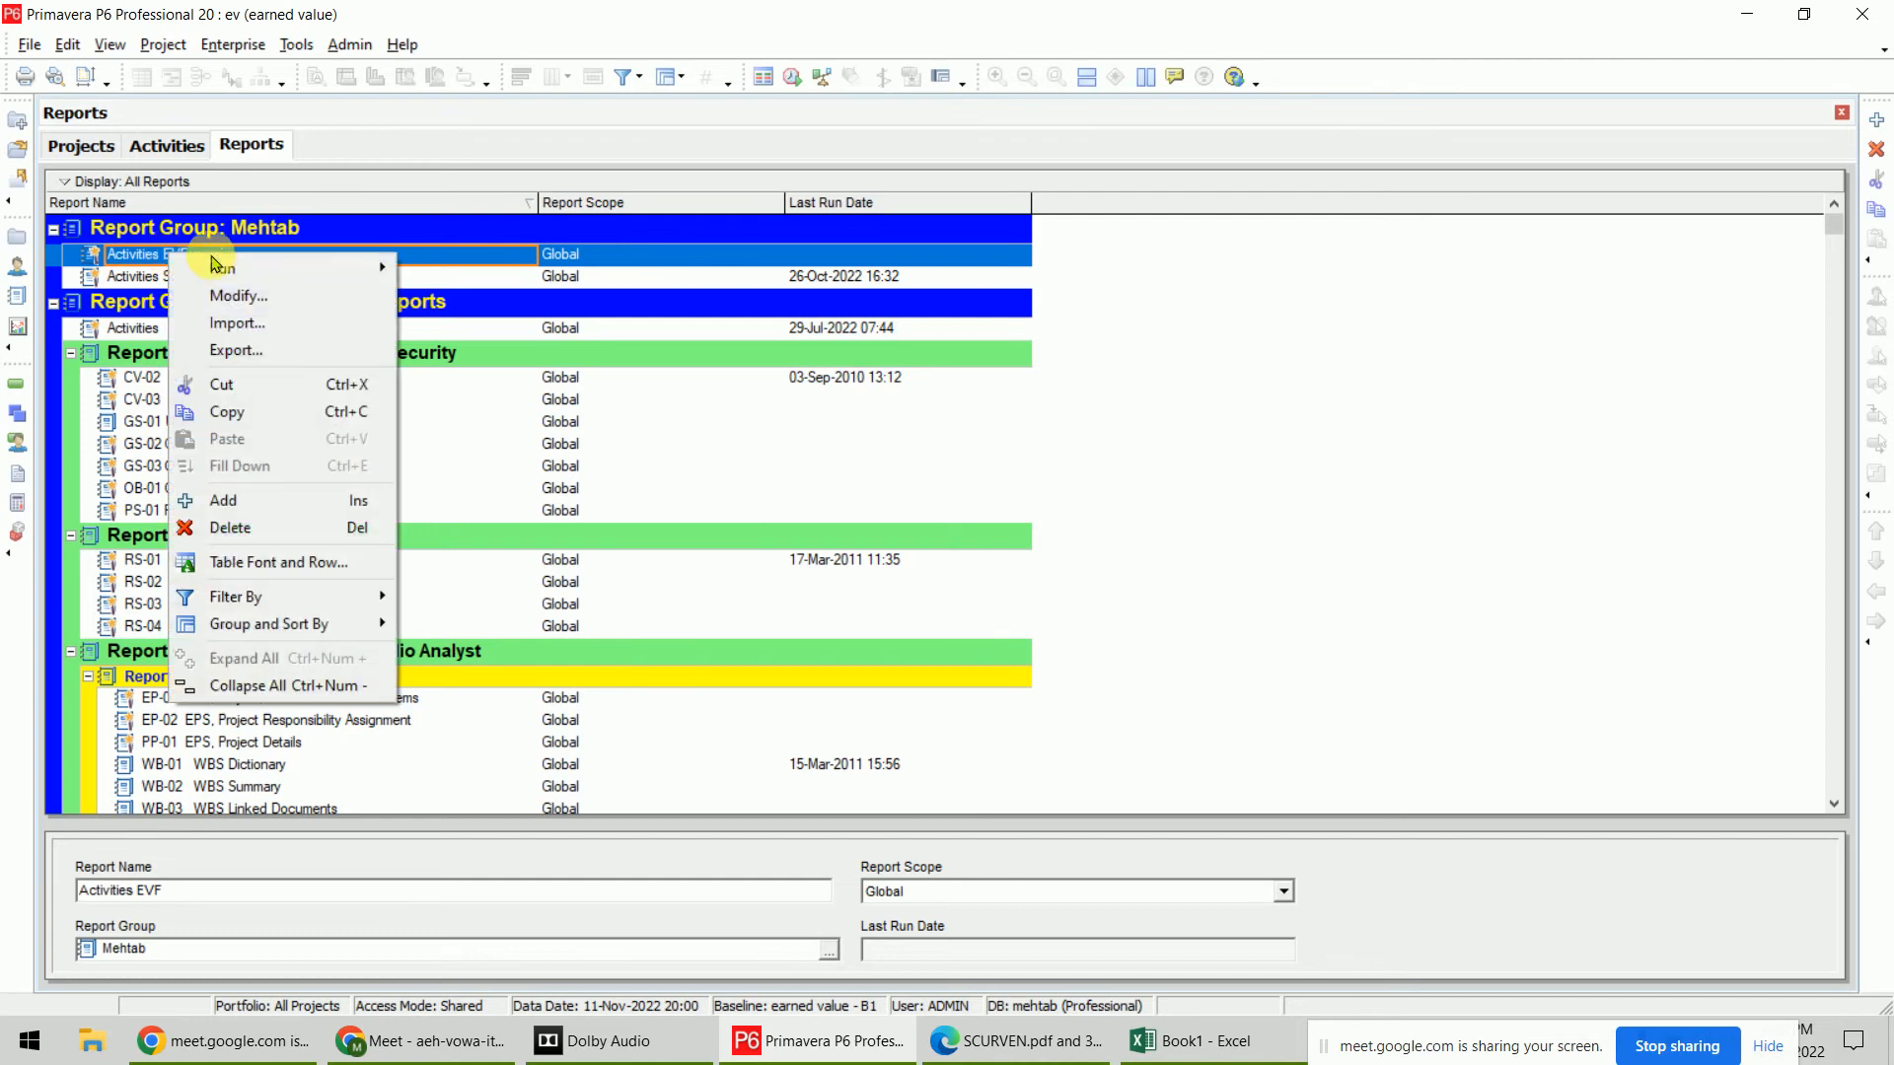
mouse_move(333, 269)
left_click(451, 276)
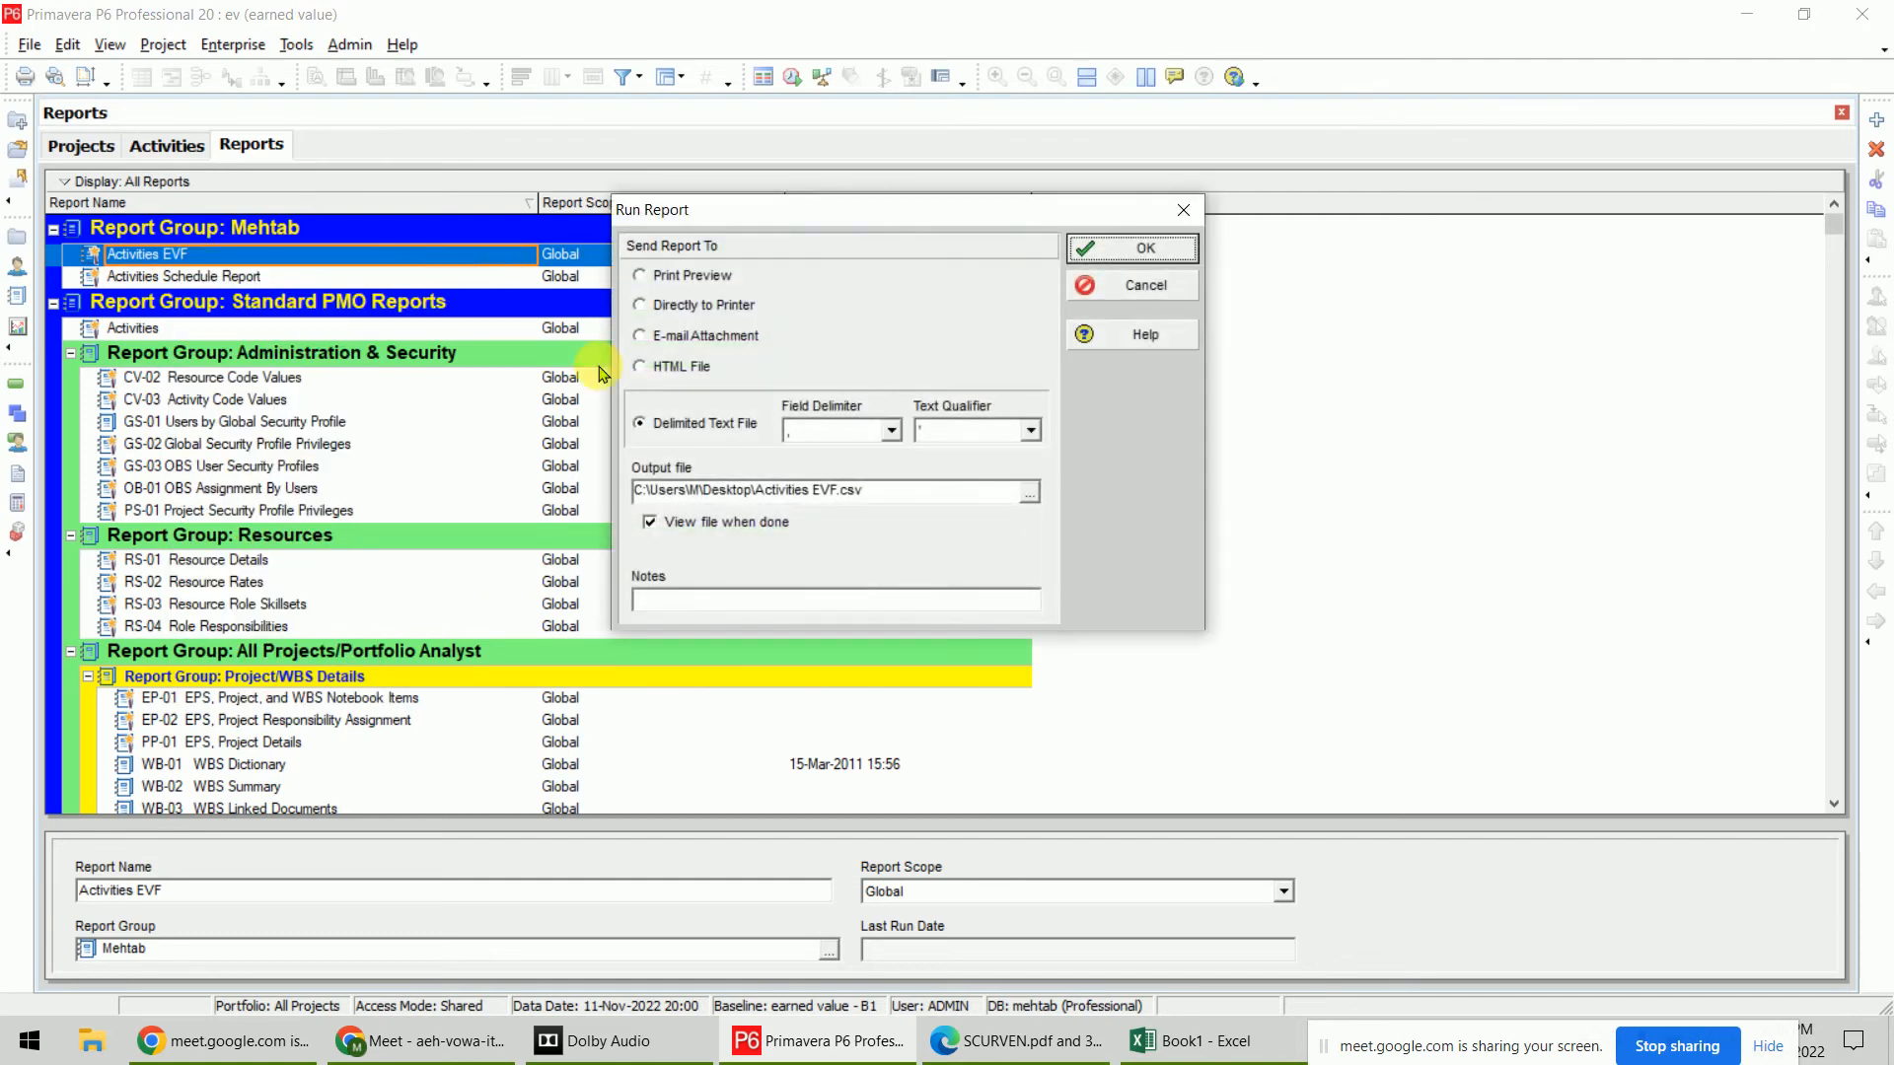
left_click(703, 276)
left_click(1134, 254)
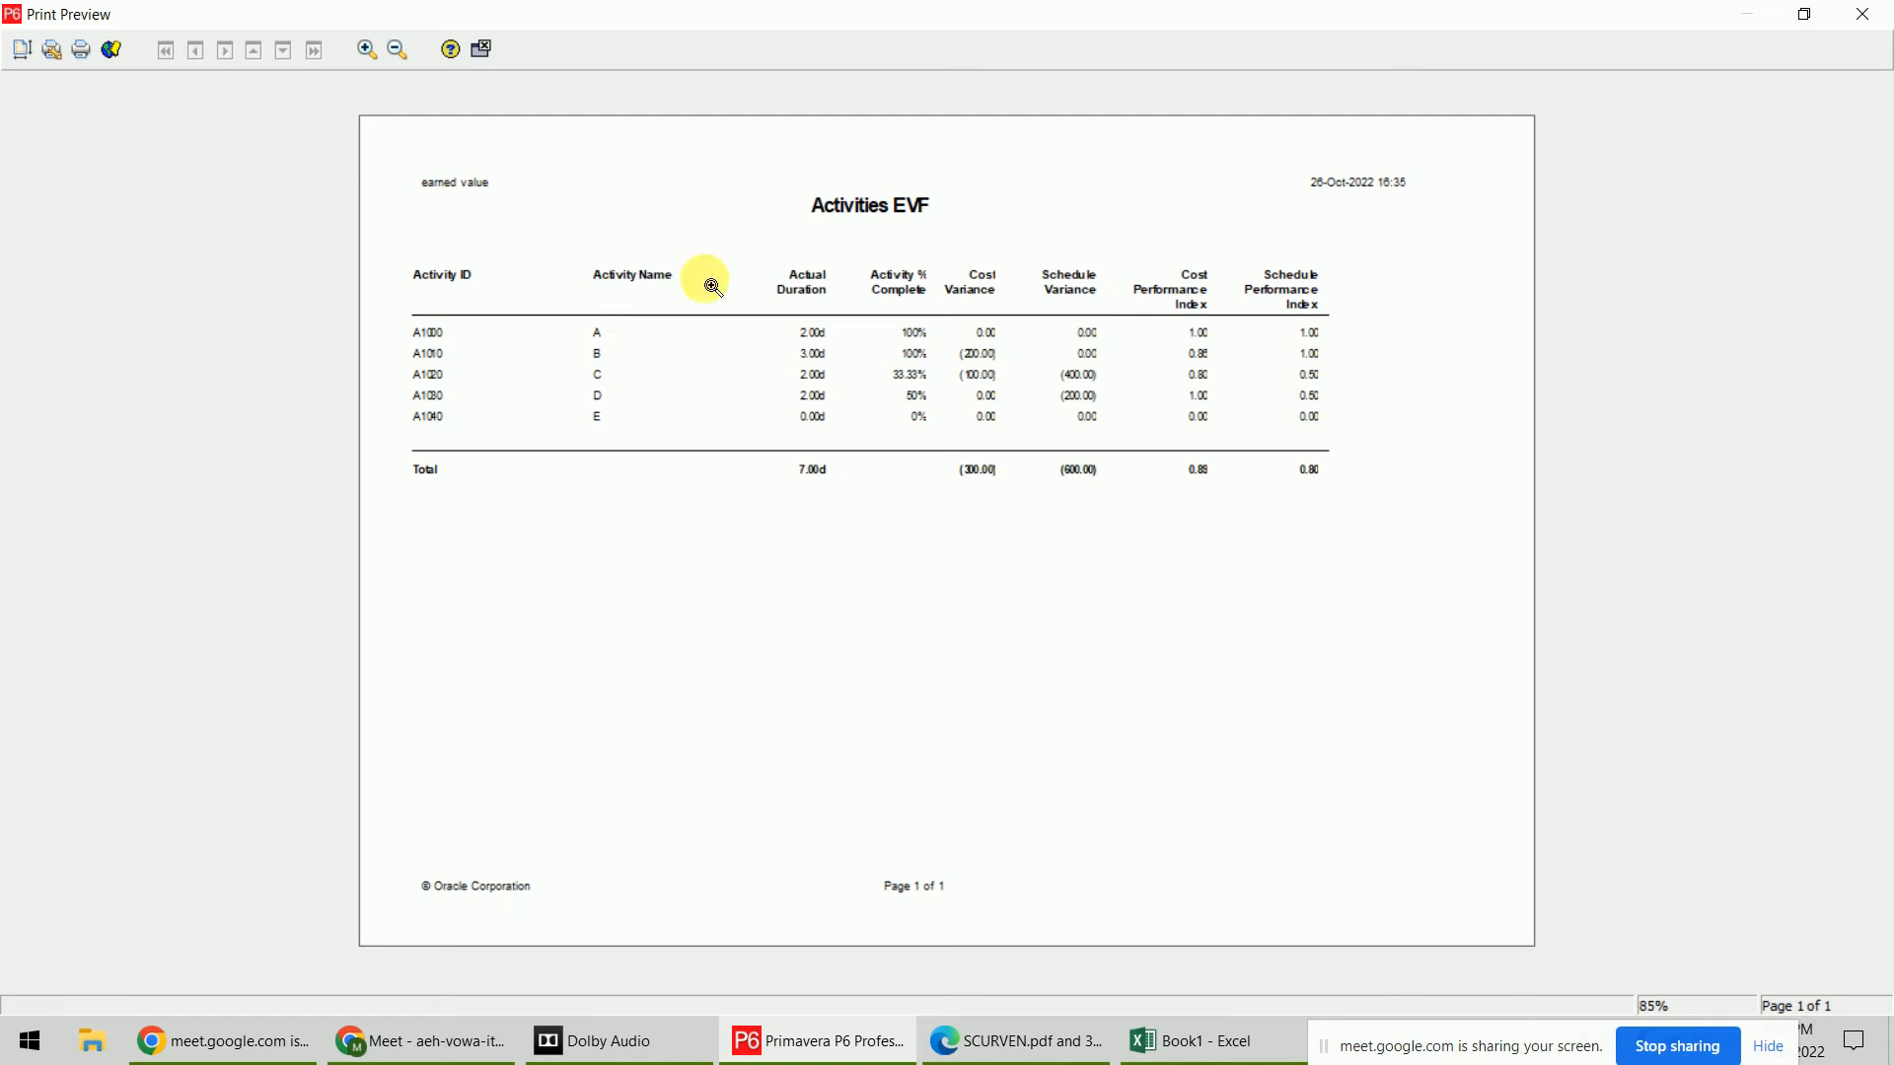
Close the print preview and set the report scope of Activities EVF and Activities Schedule Report to Current Project
left_click(483, 51)
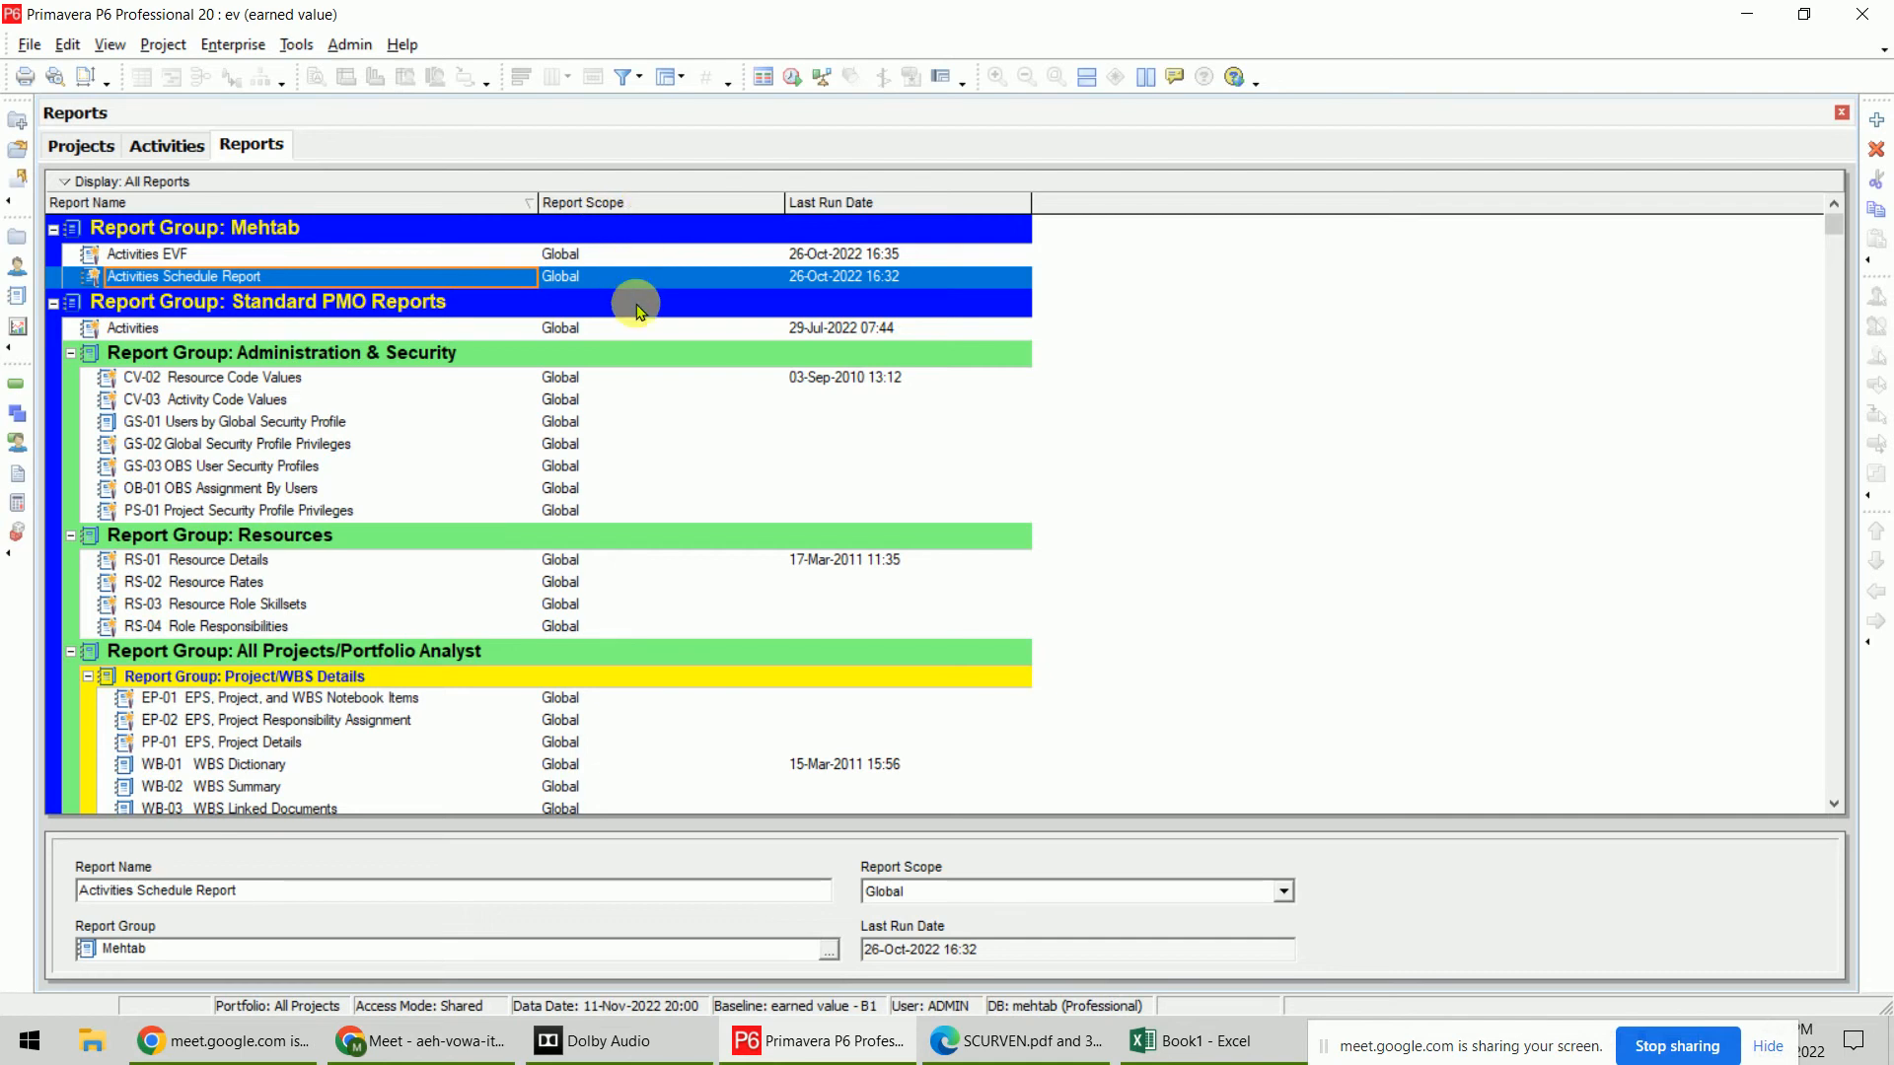
left_click(690, 254)
left_click(726, 257)
left_click(695, 280)
left_click(763, 281)
left_click(763, 284)
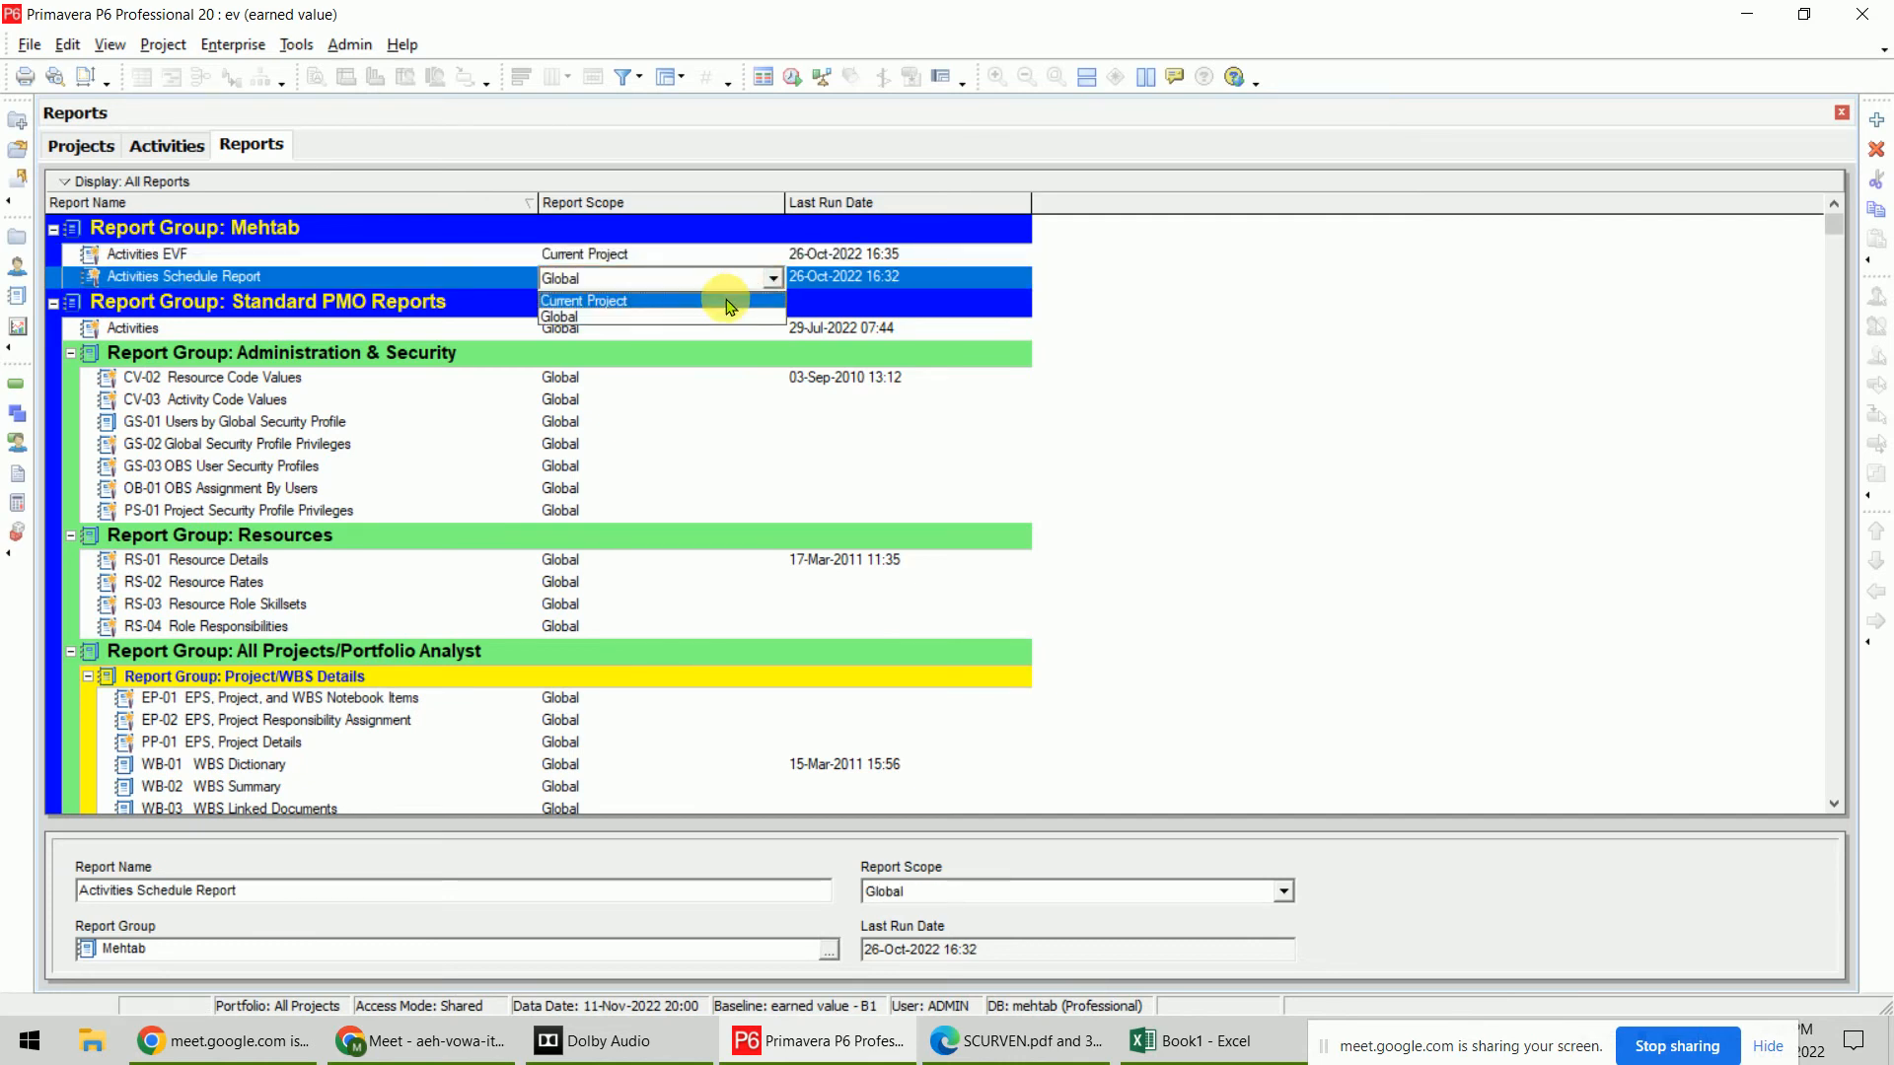
left_click(724, 299)
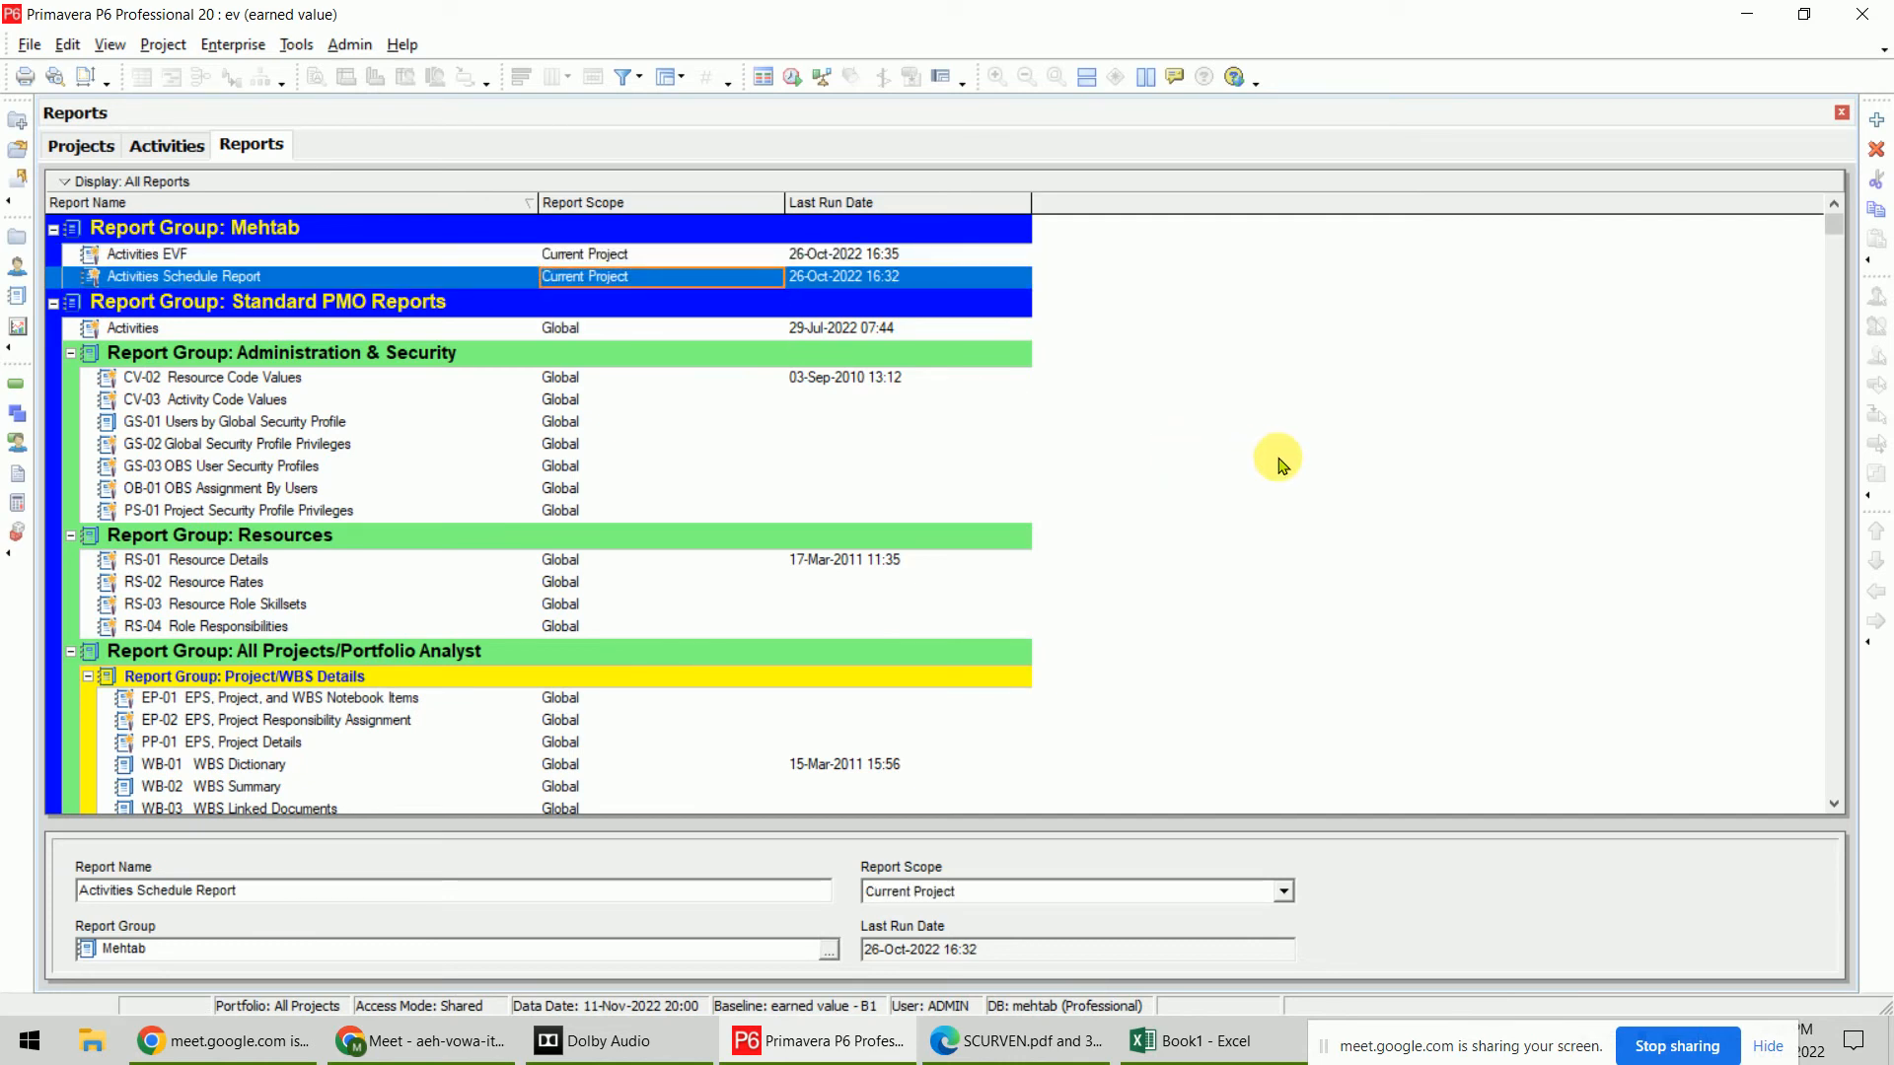
Set the report scope of Activities Schedule Report and Activities EVF back to Global
left_click(765, 280)
left_click(710, 315)
left_click(769, 255)
left_click(773, 256)
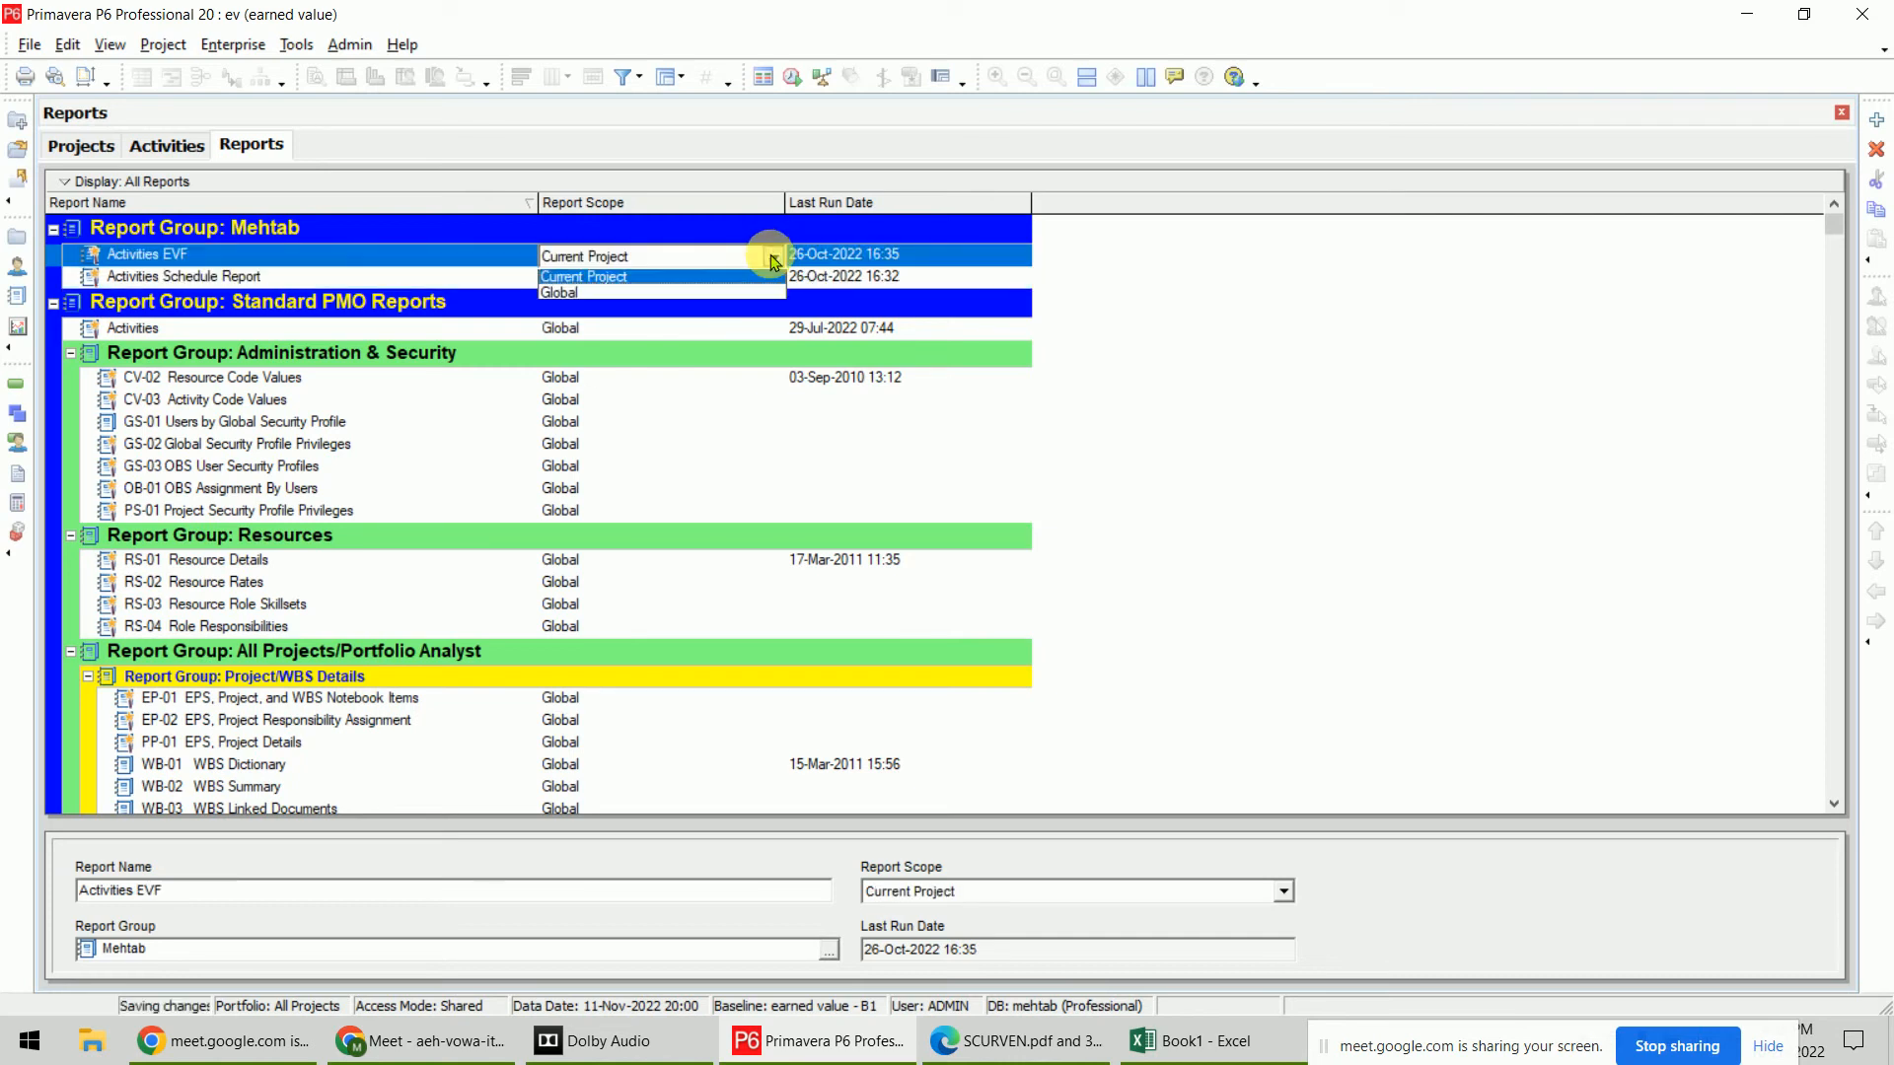
left_click(681, 296)
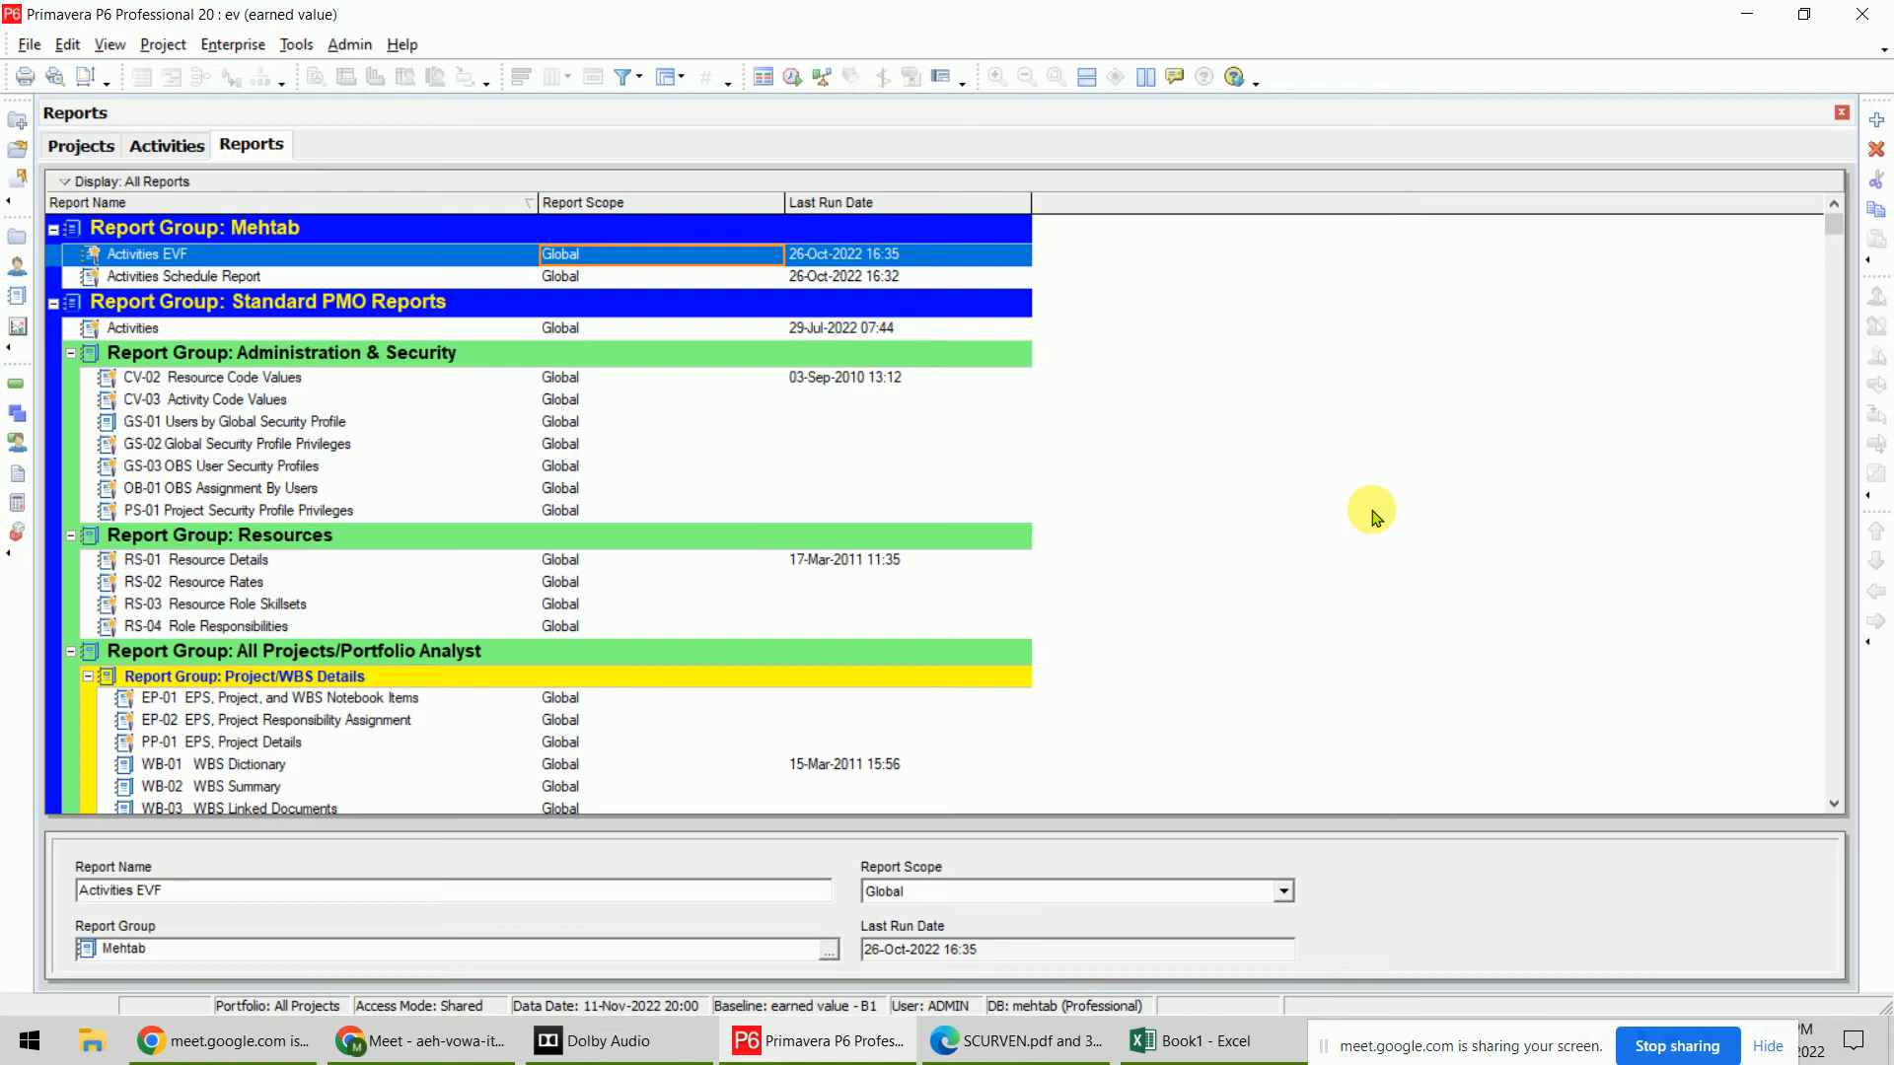
Run the batch for the custom report group, sending its reports to ASCII text files in the Documents folder
left_click(310, 50)
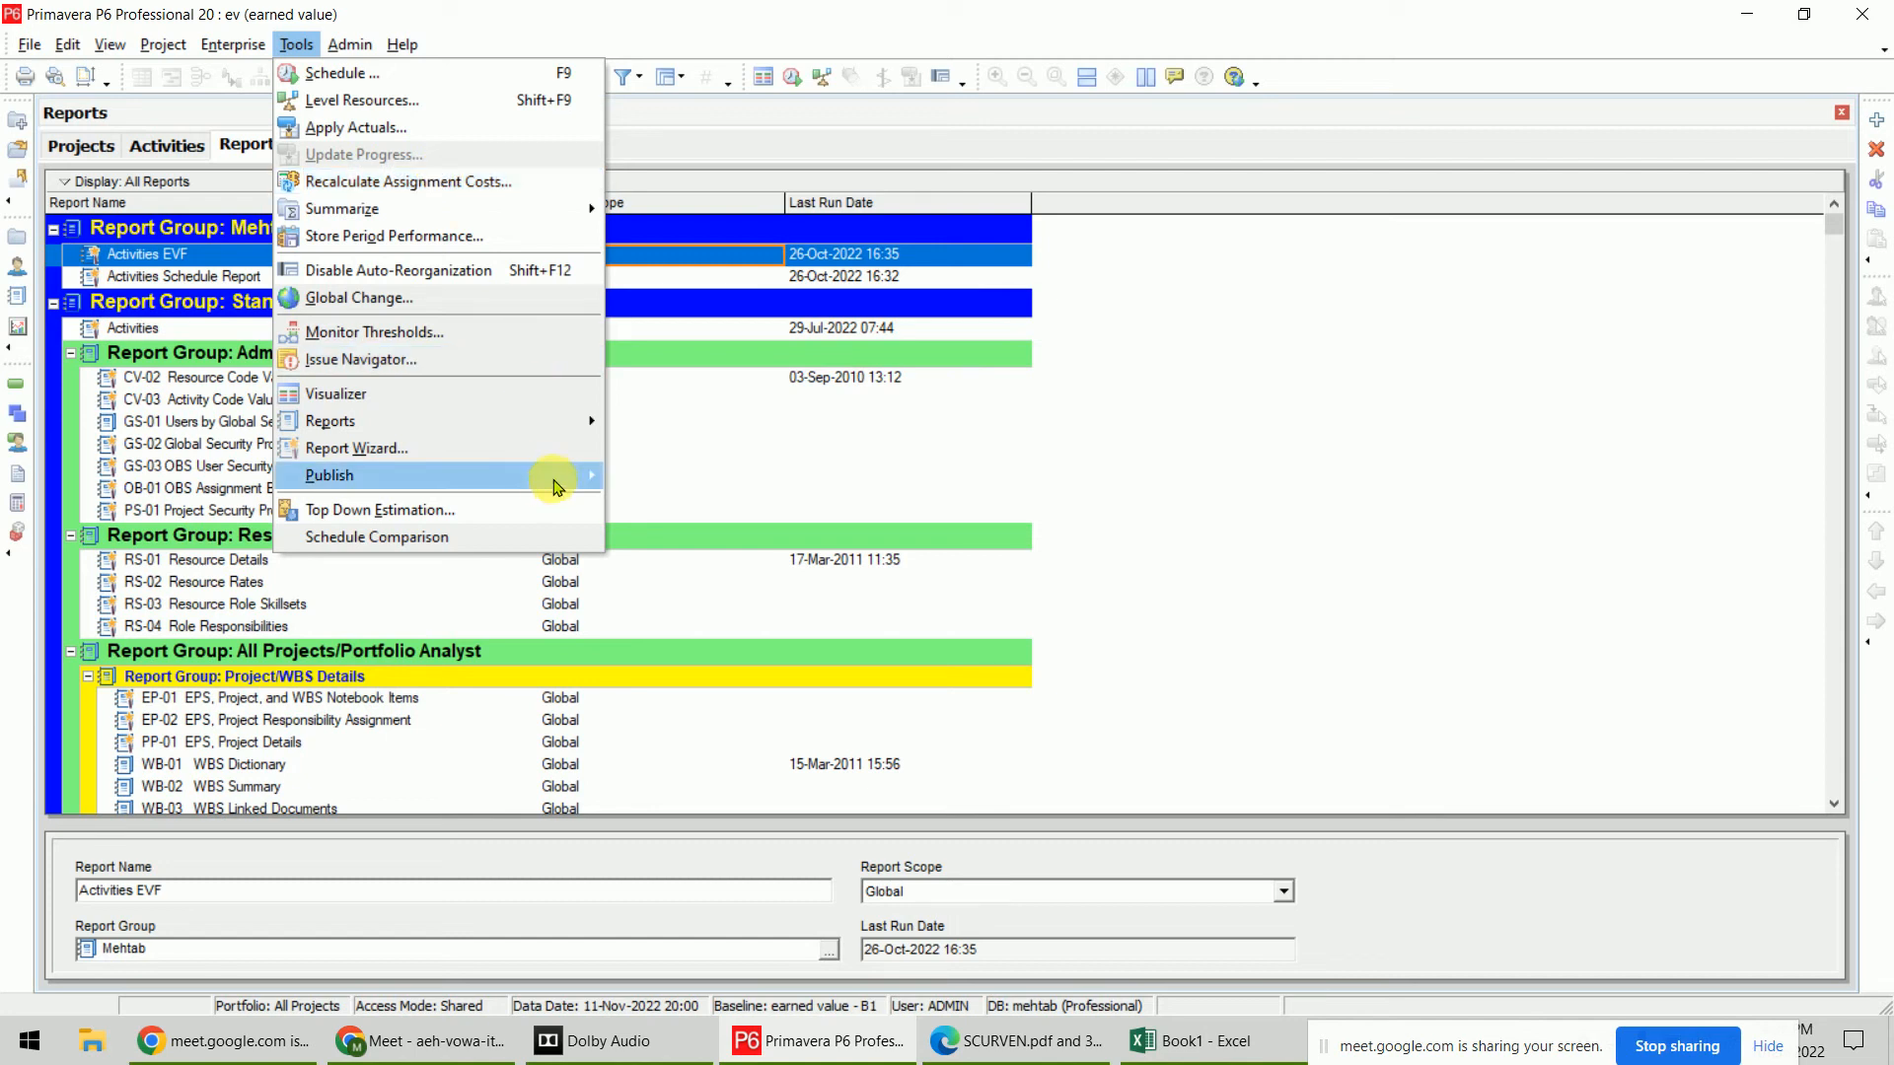
mouse_move(560, 485)
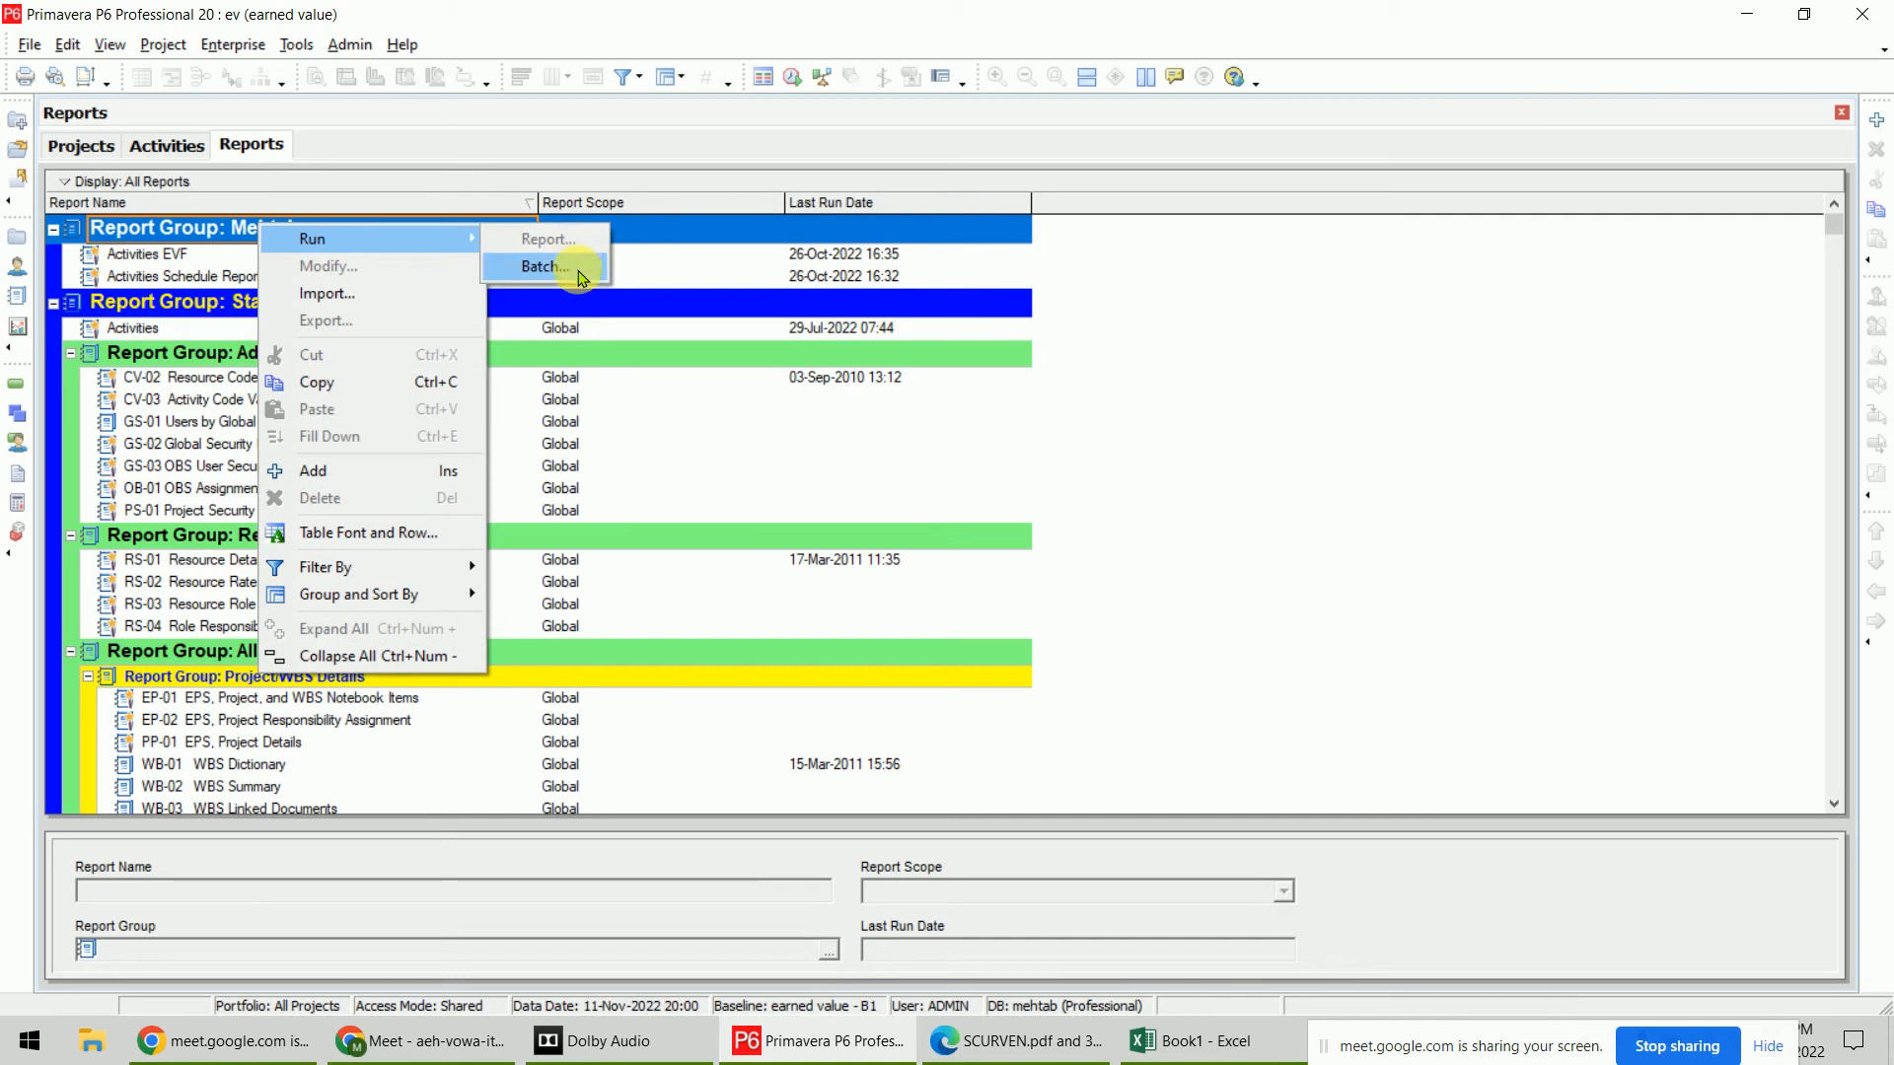
left_click(578, 273)
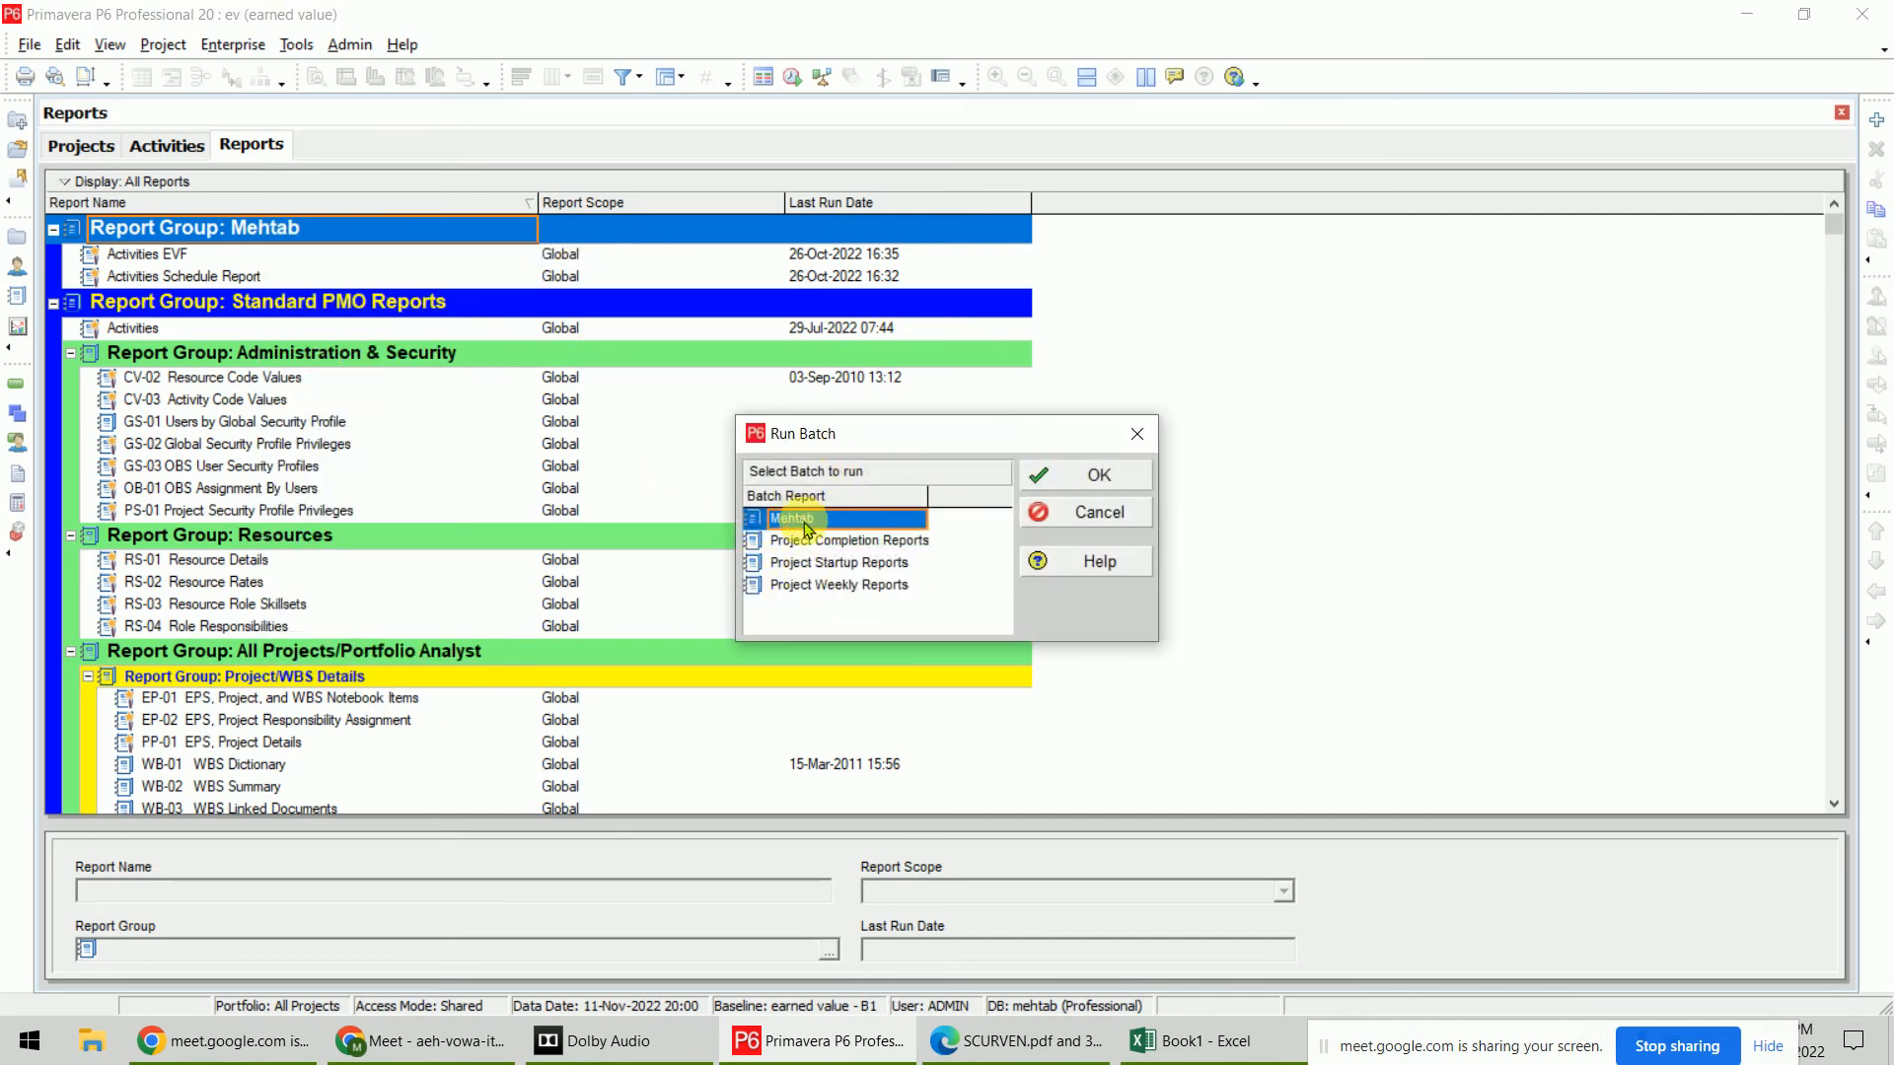
left_click(1091, 483)
left_click(746, 512)
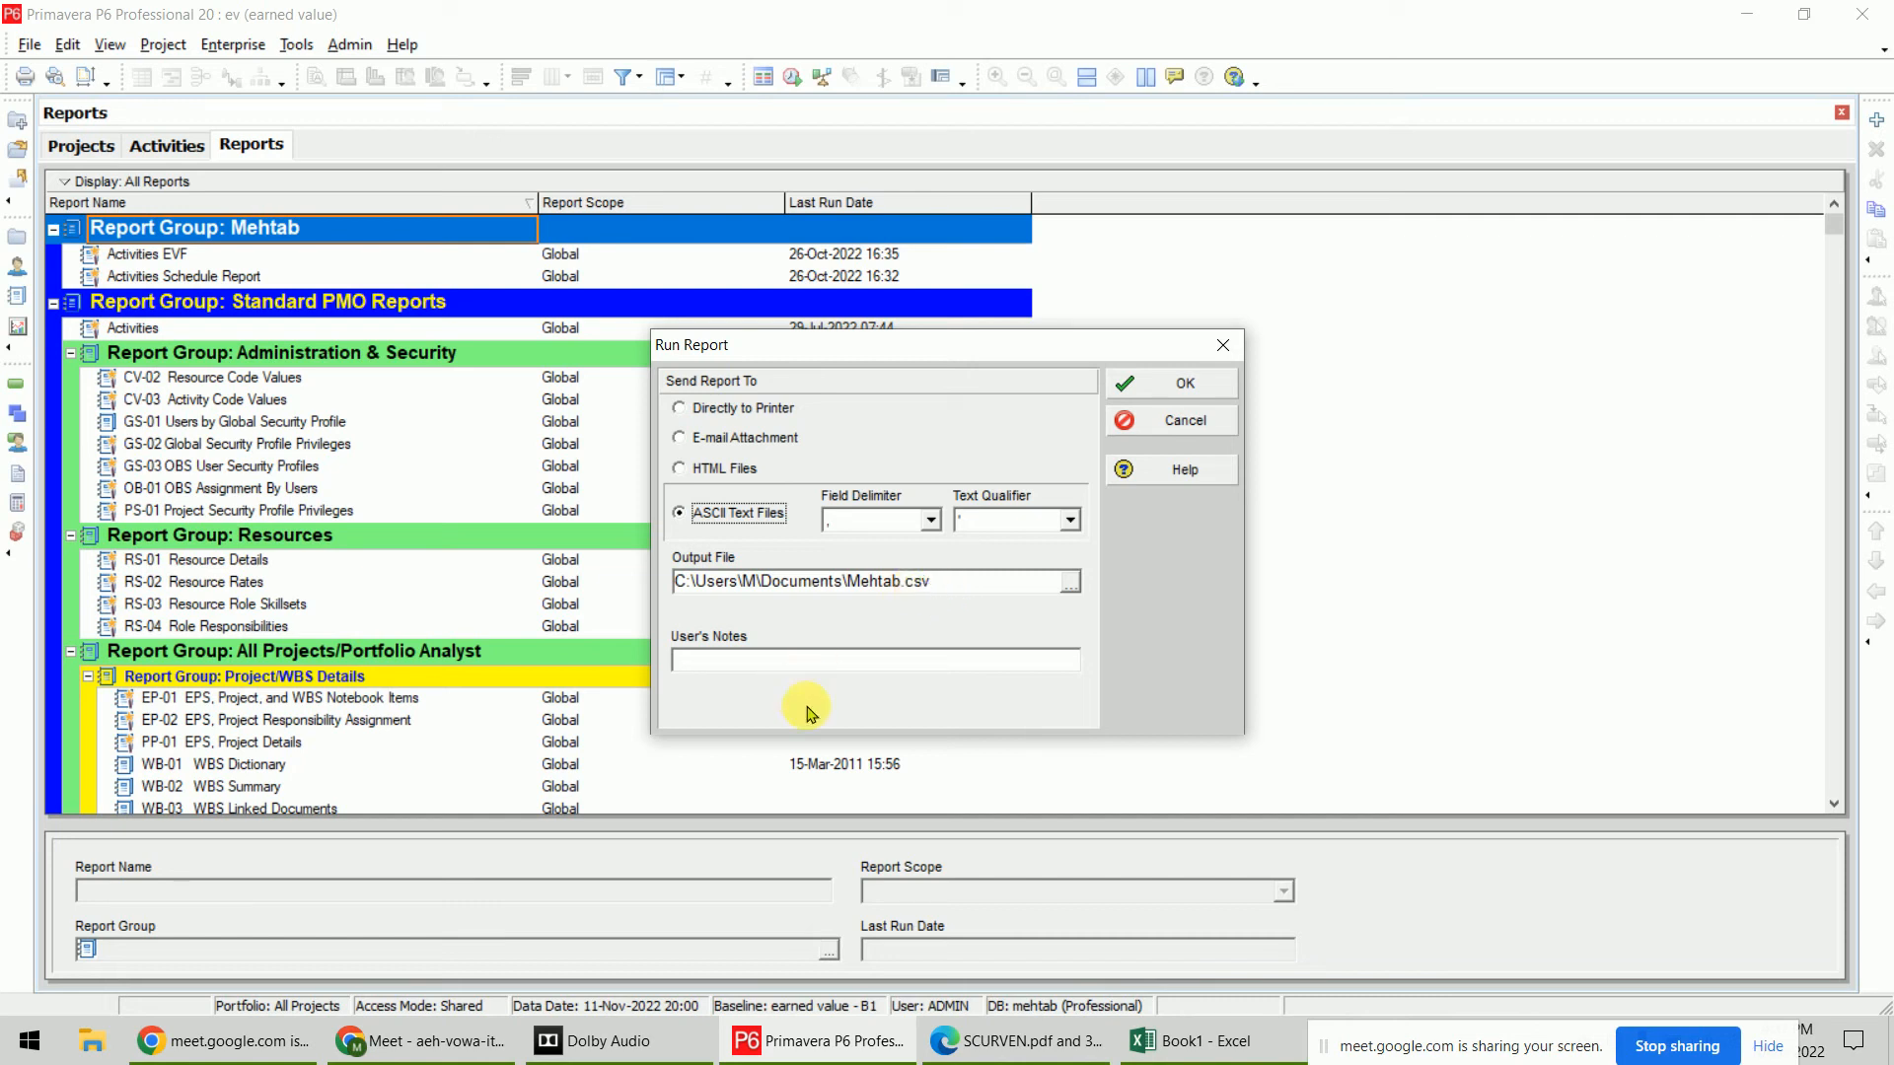
left_click(815, 663)
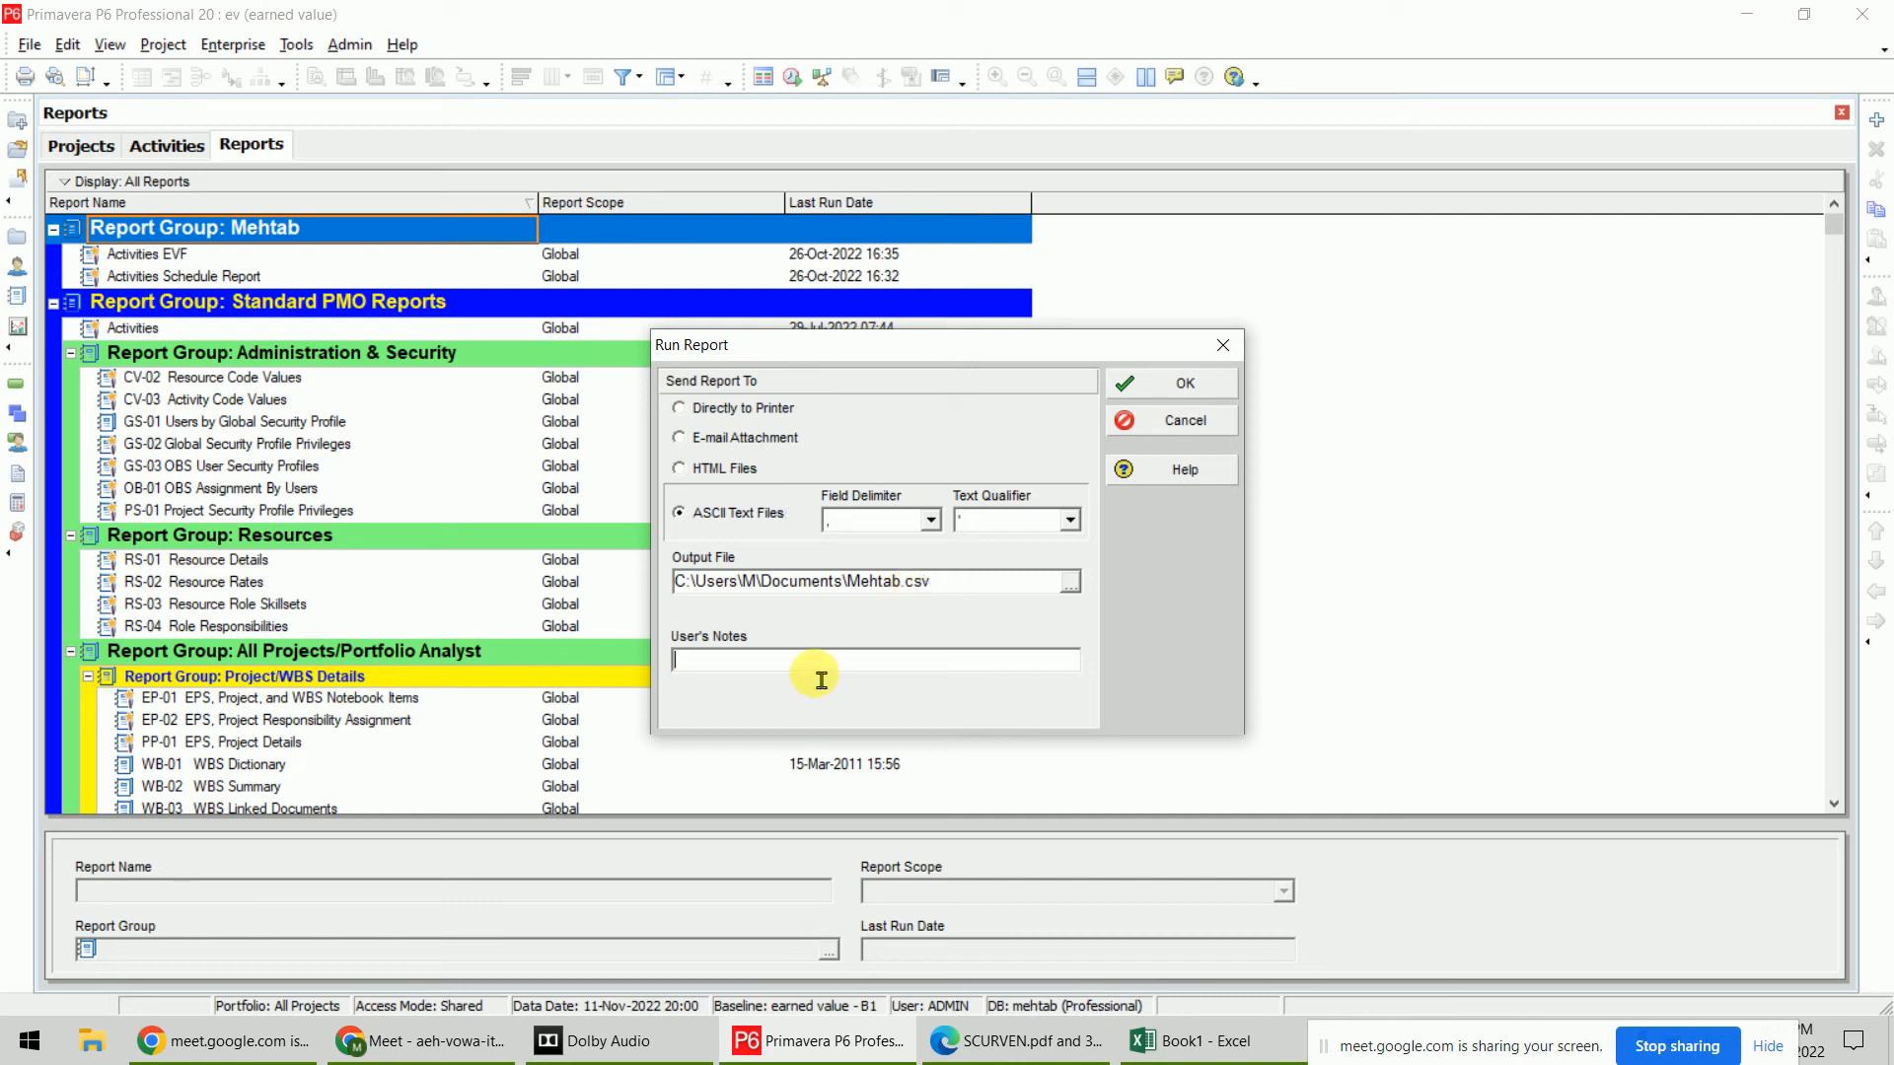
left_click(1154, 385)
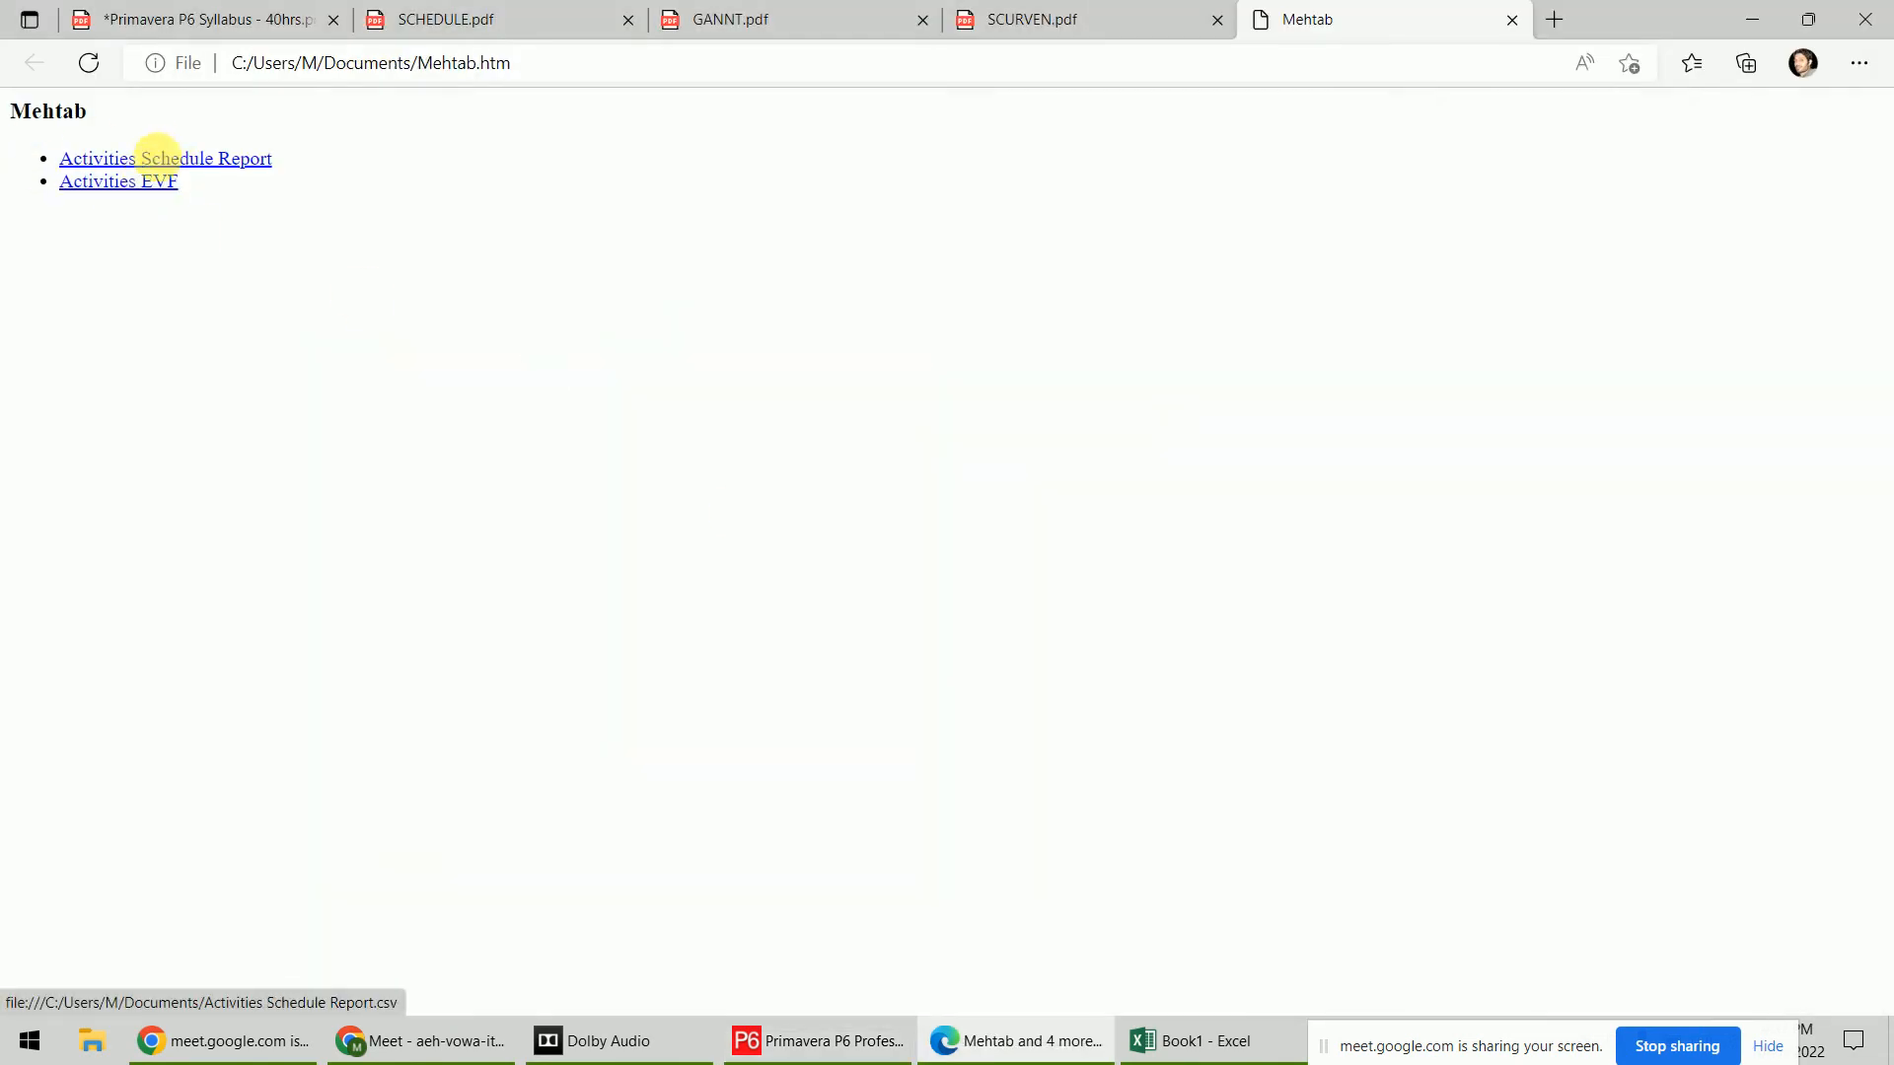
Download the Activities Schedule Report and Activities EVF files from the batch output page and close the page
left_click(160, 156)
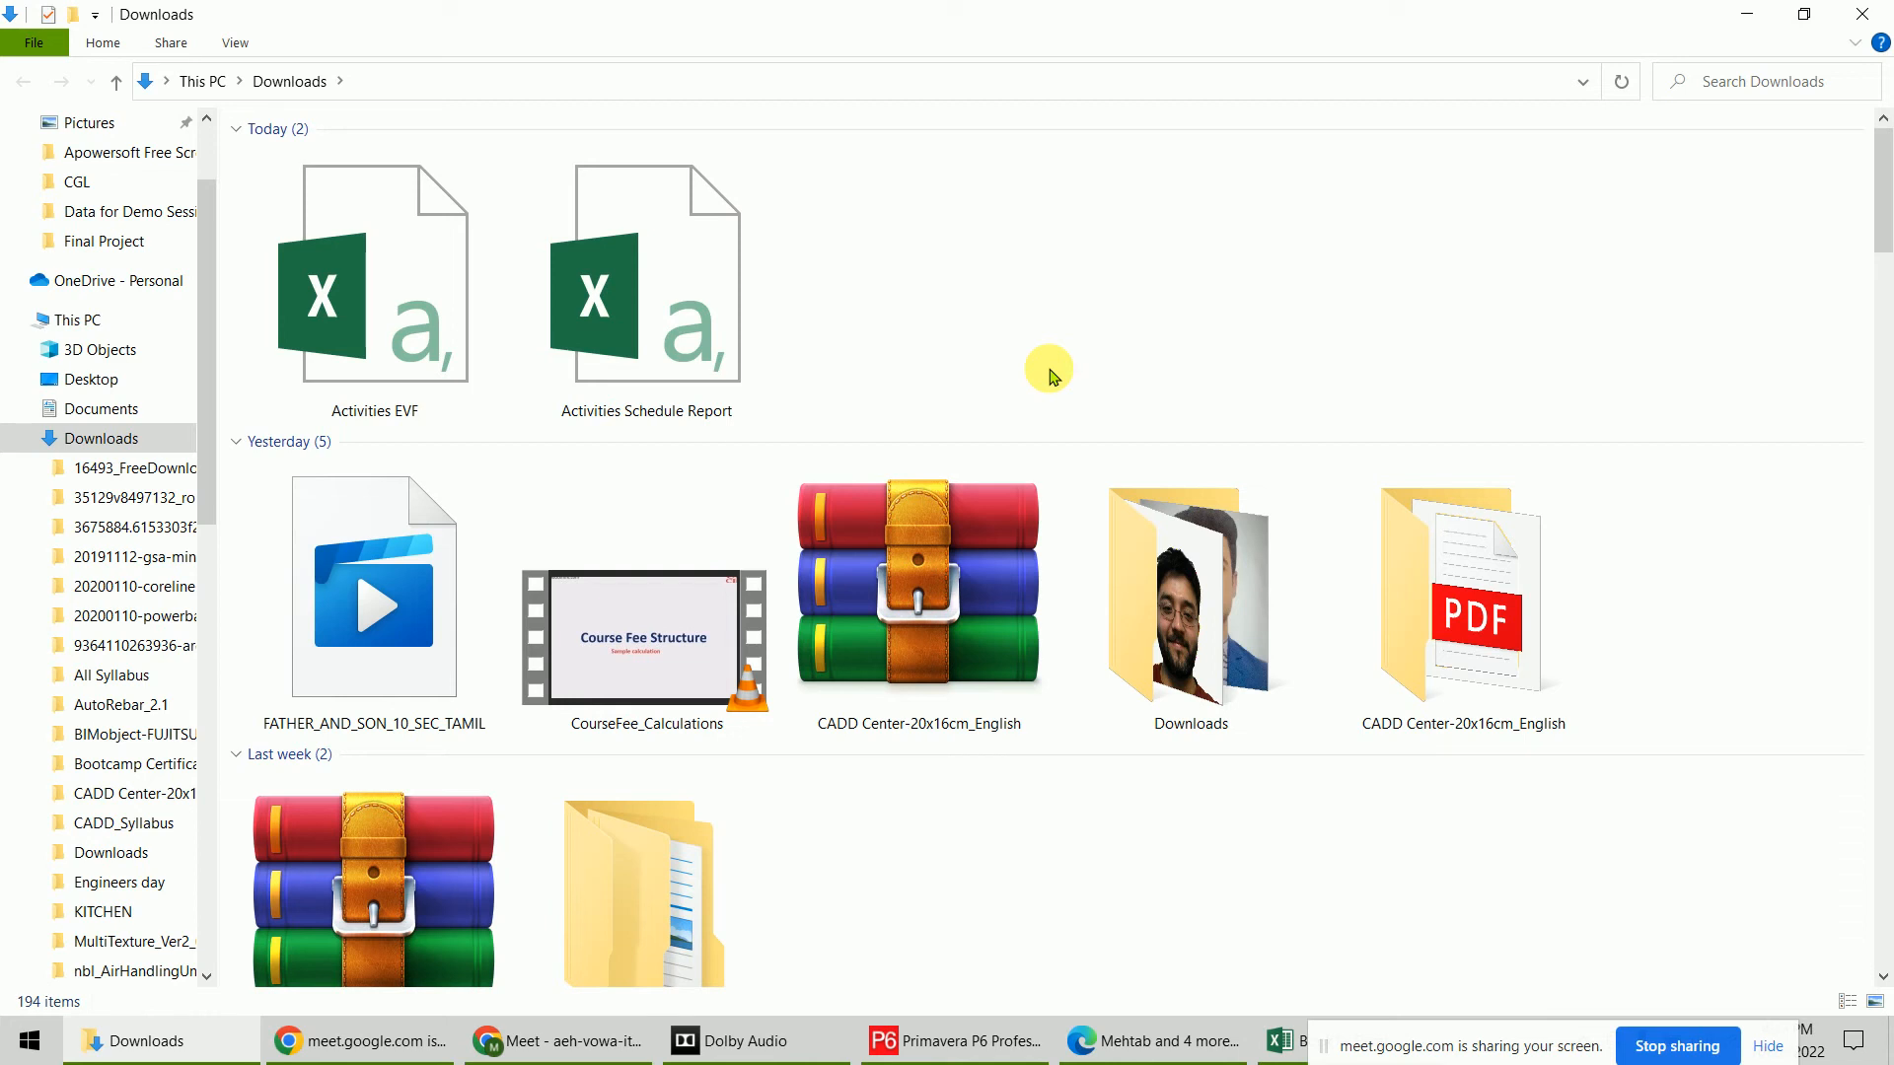
left_click(1862, 13)
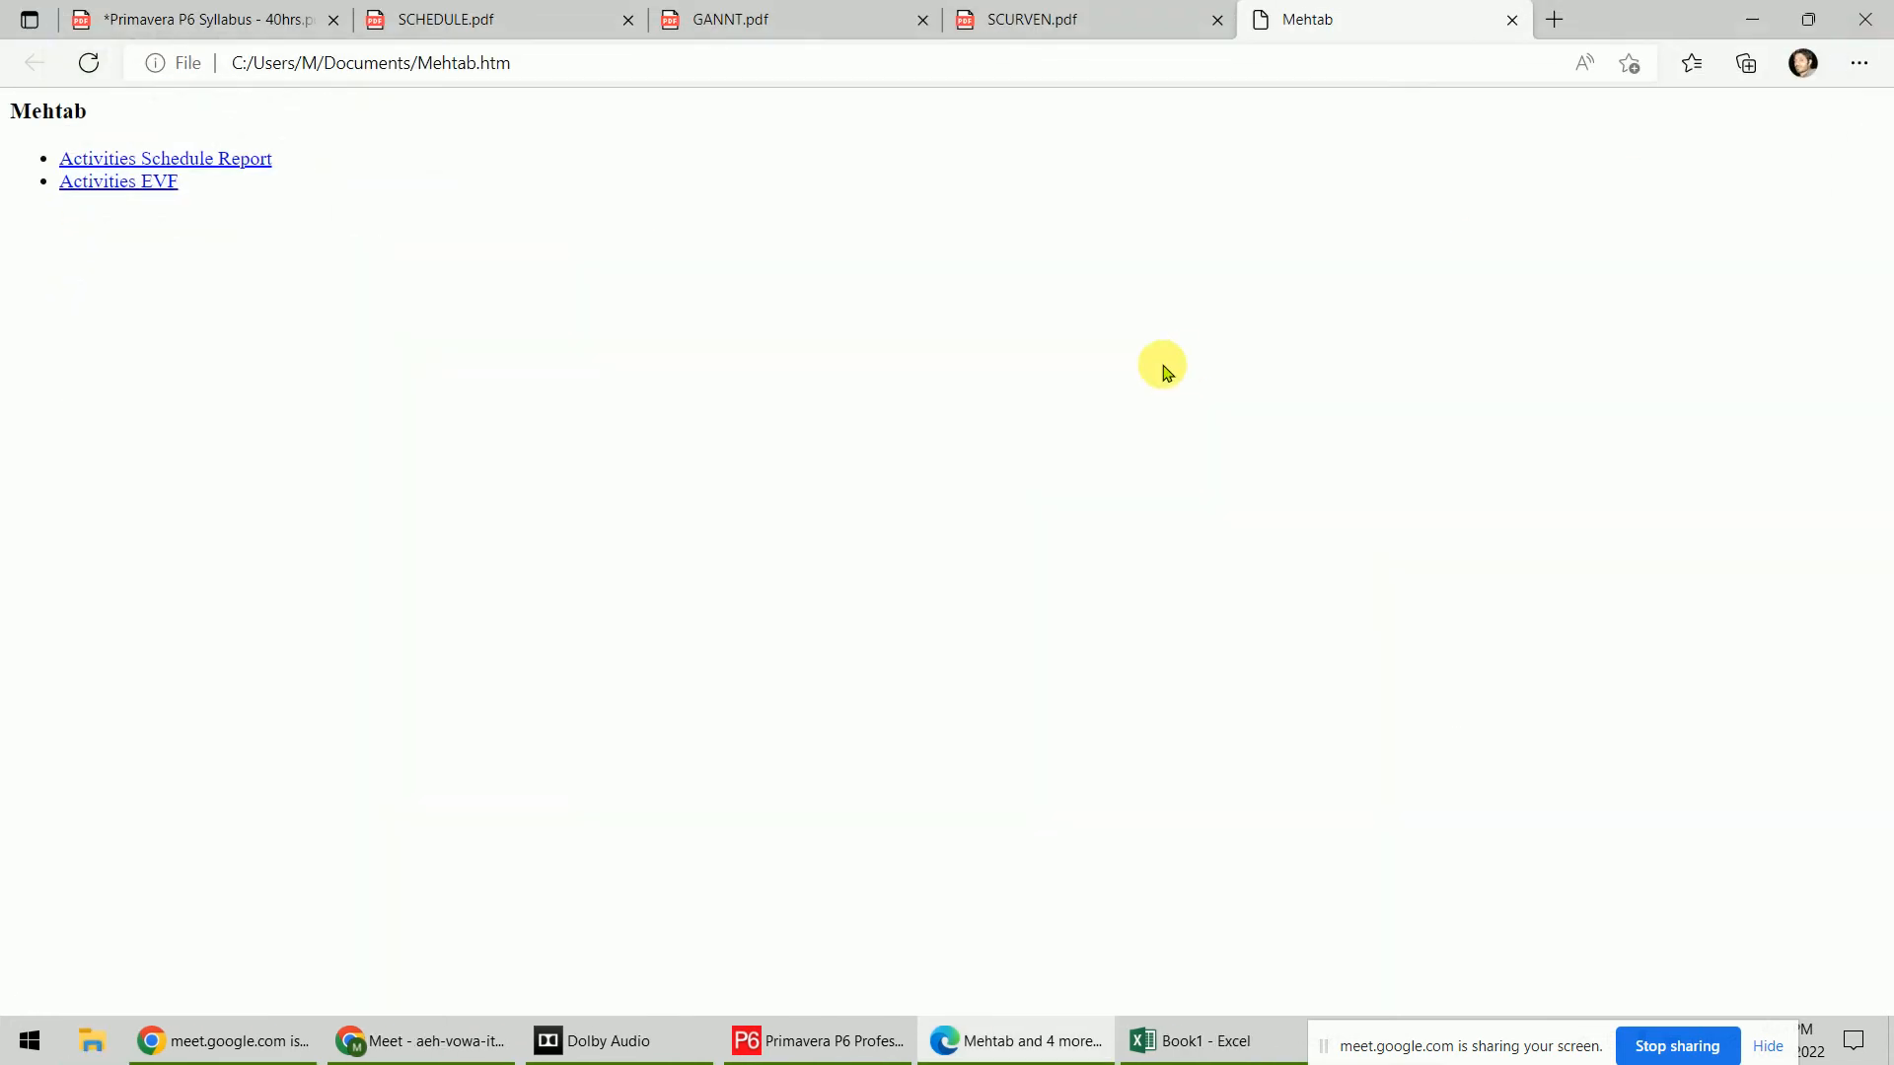
left_click(1511, 20)
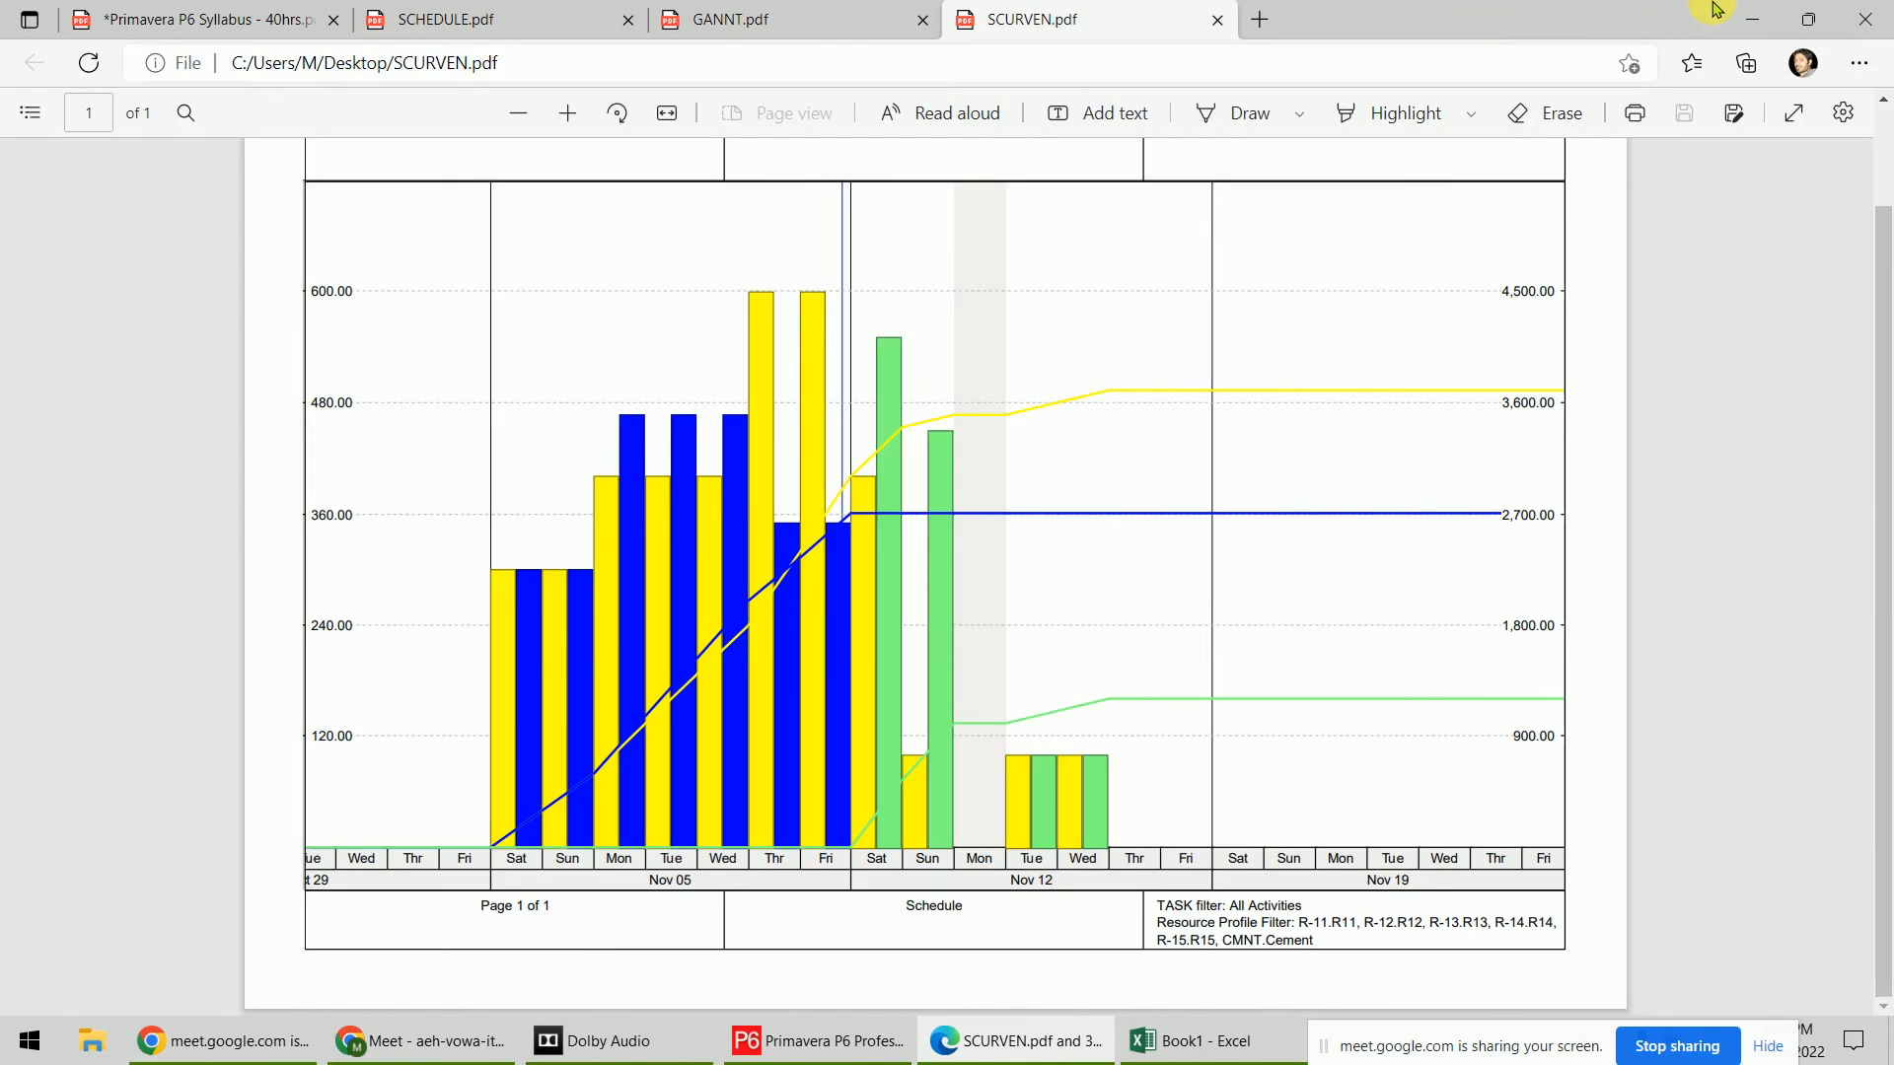
left_click(1751, 19)
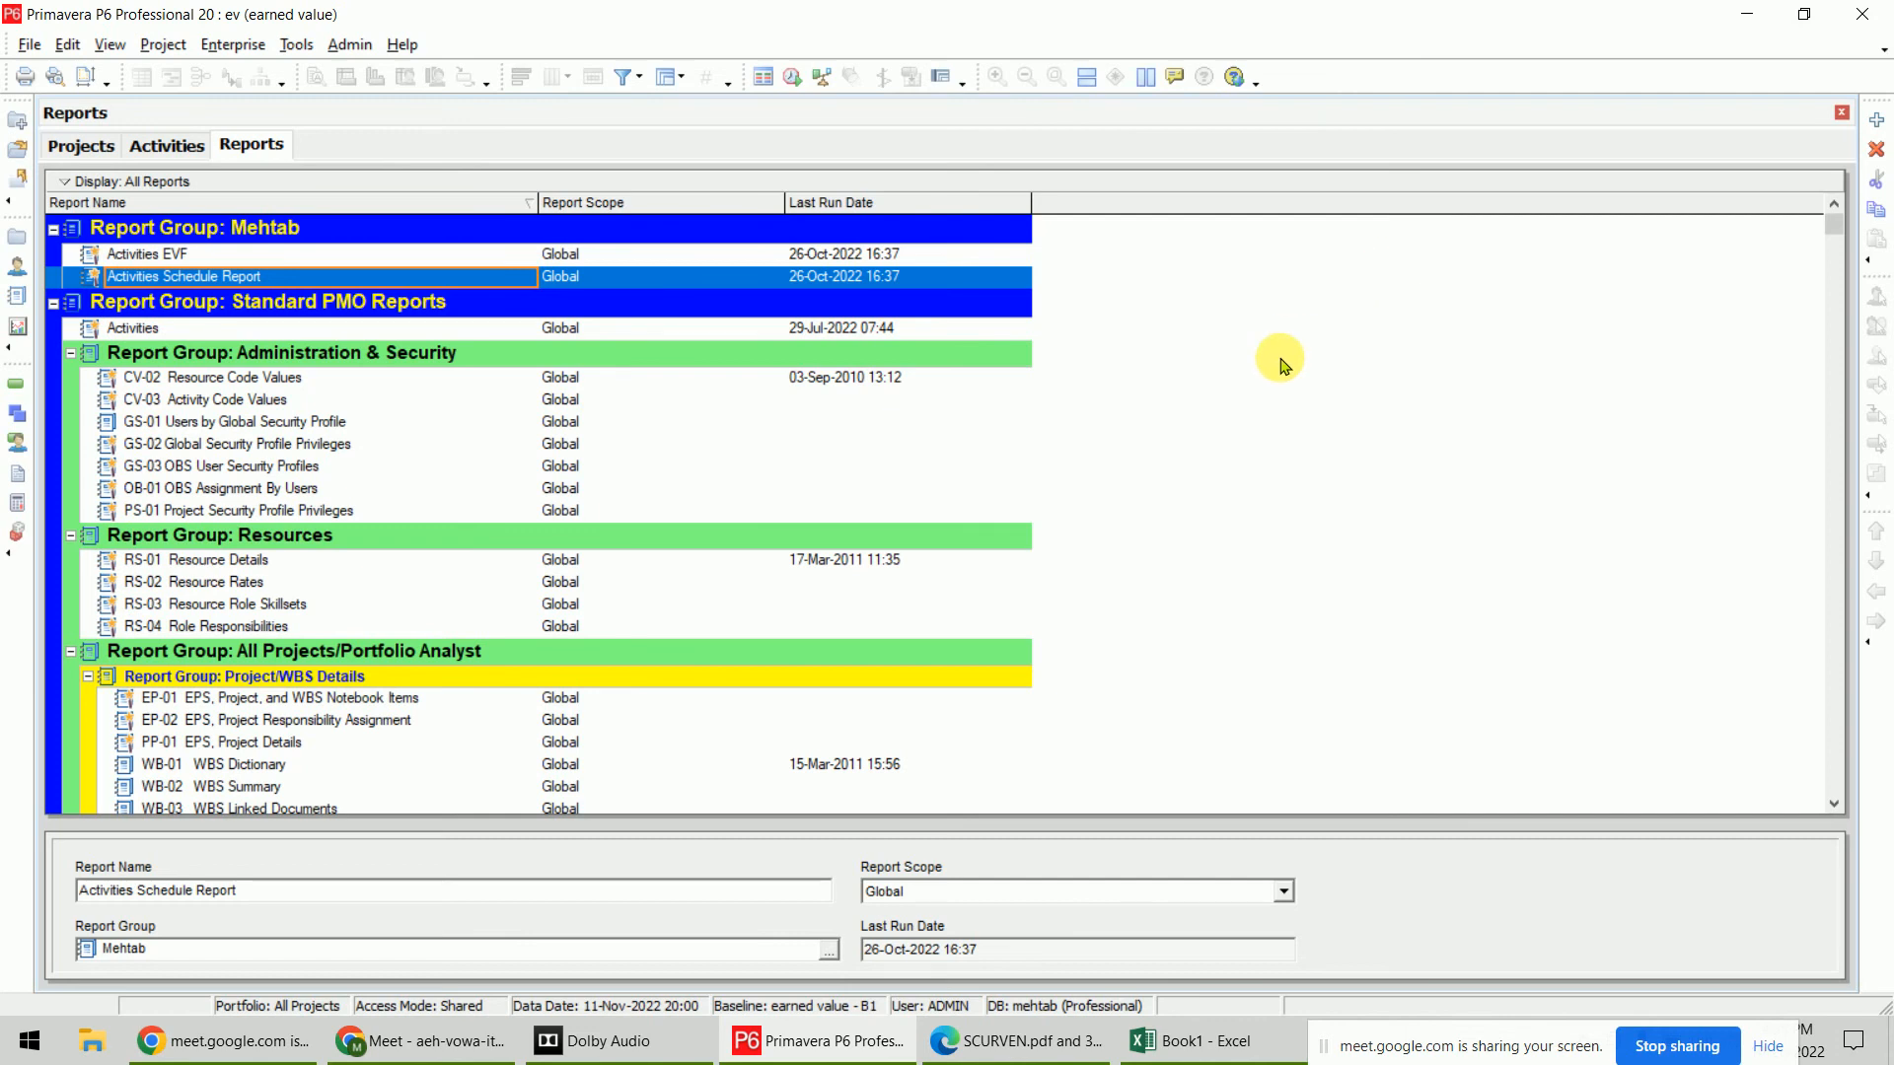
Open Page Setup for the Activities view and examine the header and footer layout of SCHEDULE.pdf in Edge
left_click(171, 148)
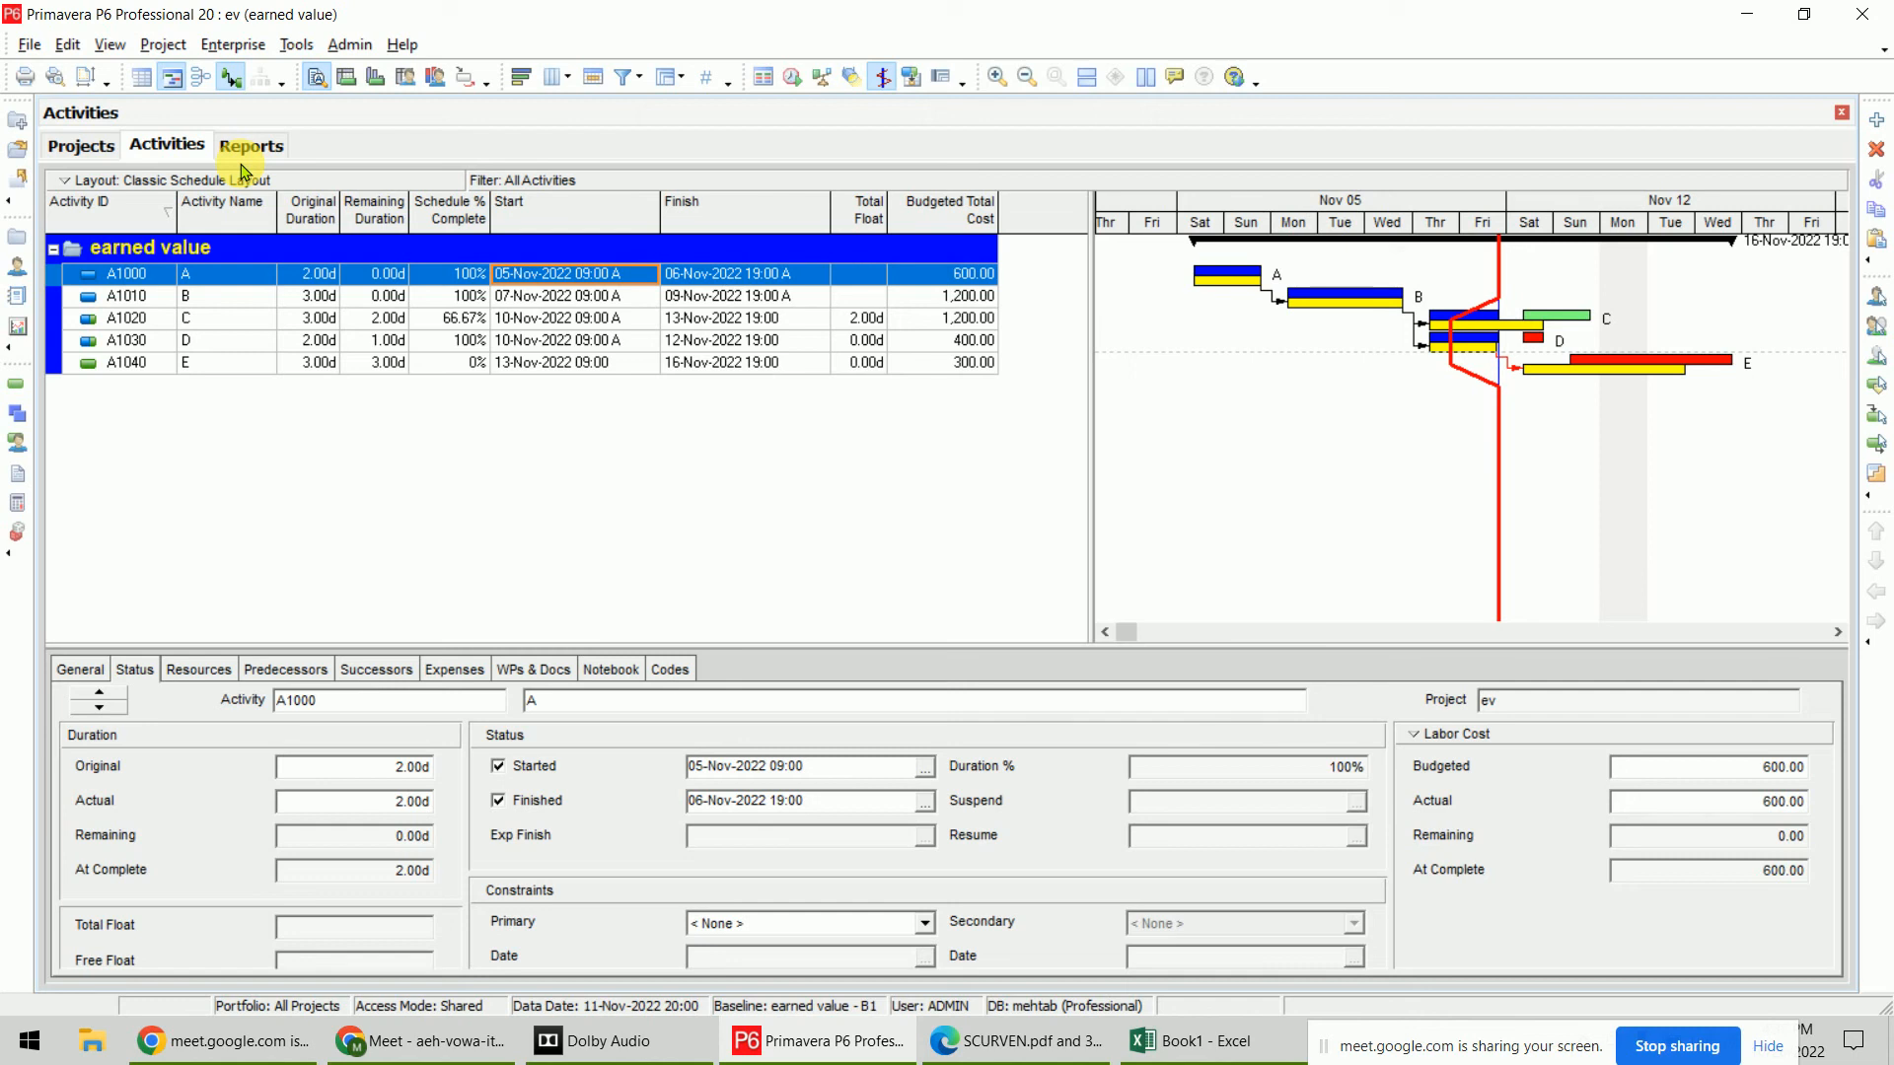
left_click(88, 79)
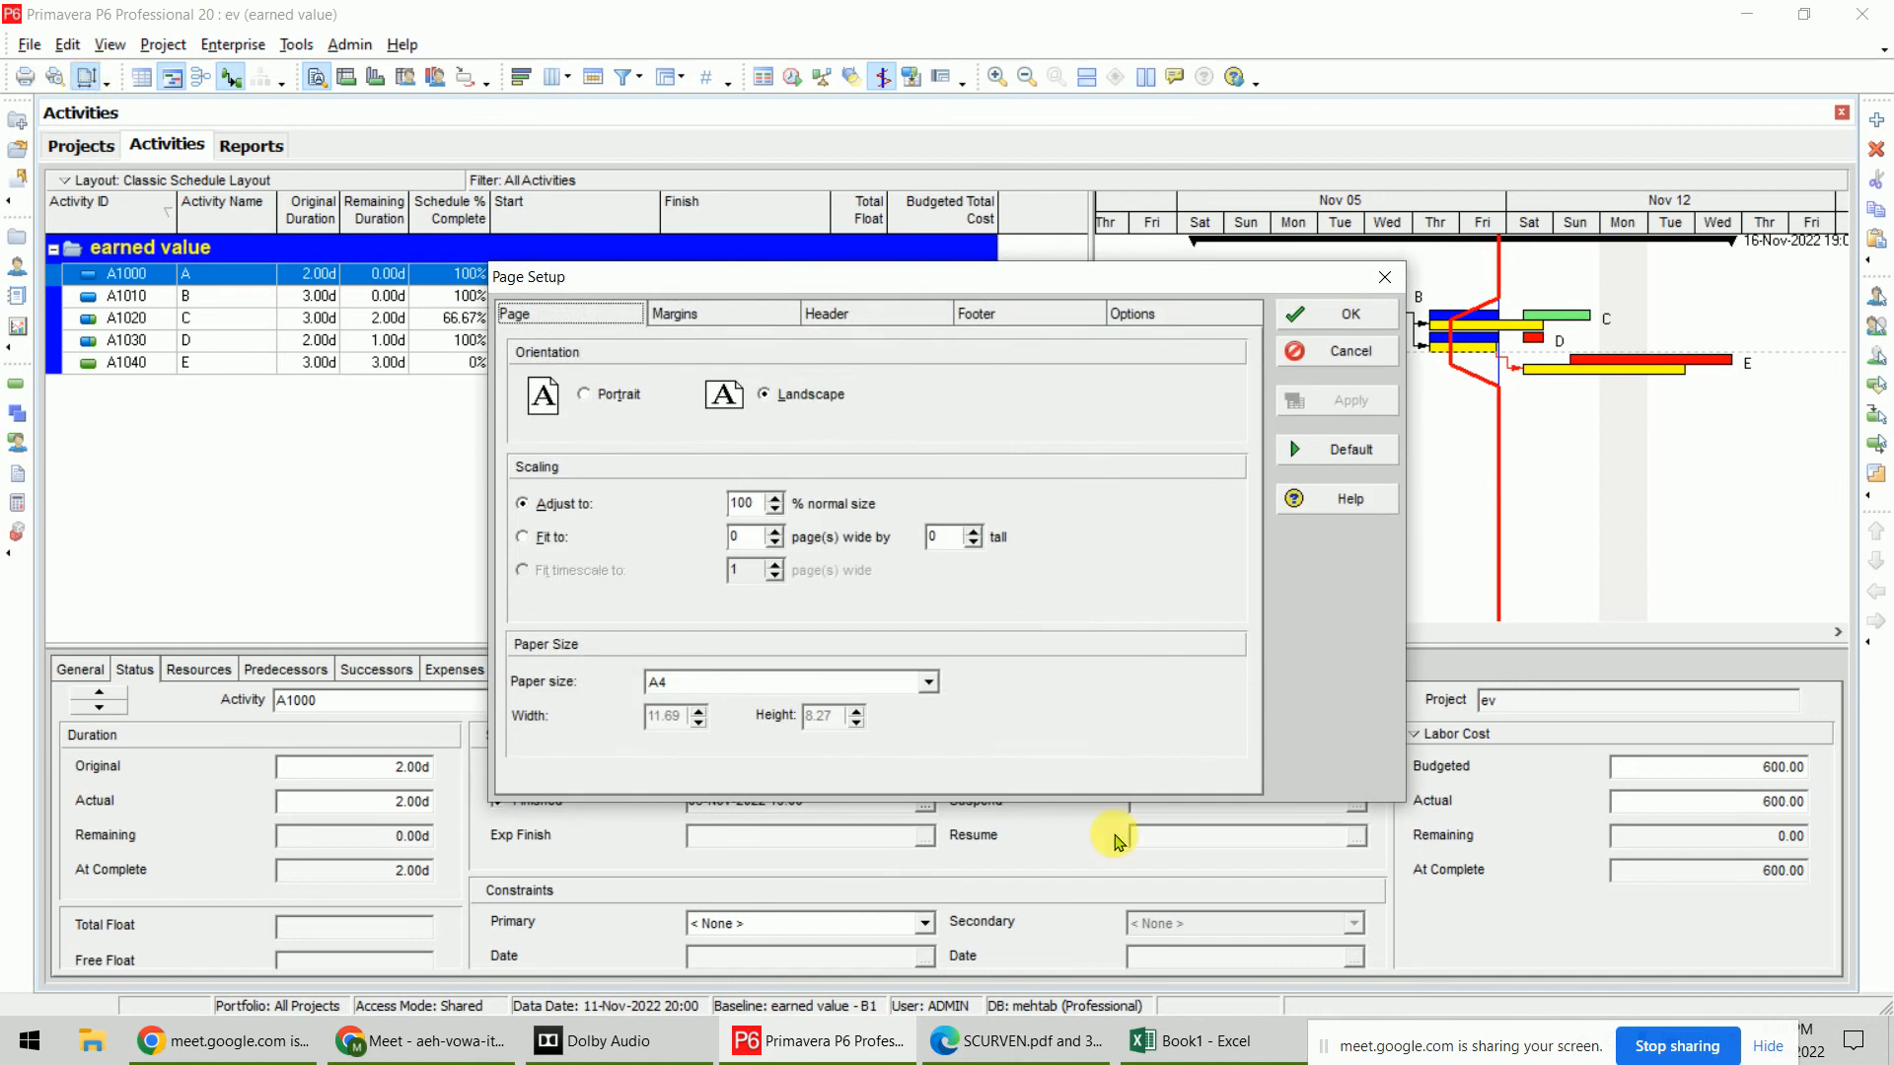
left_click(1042, 1054)
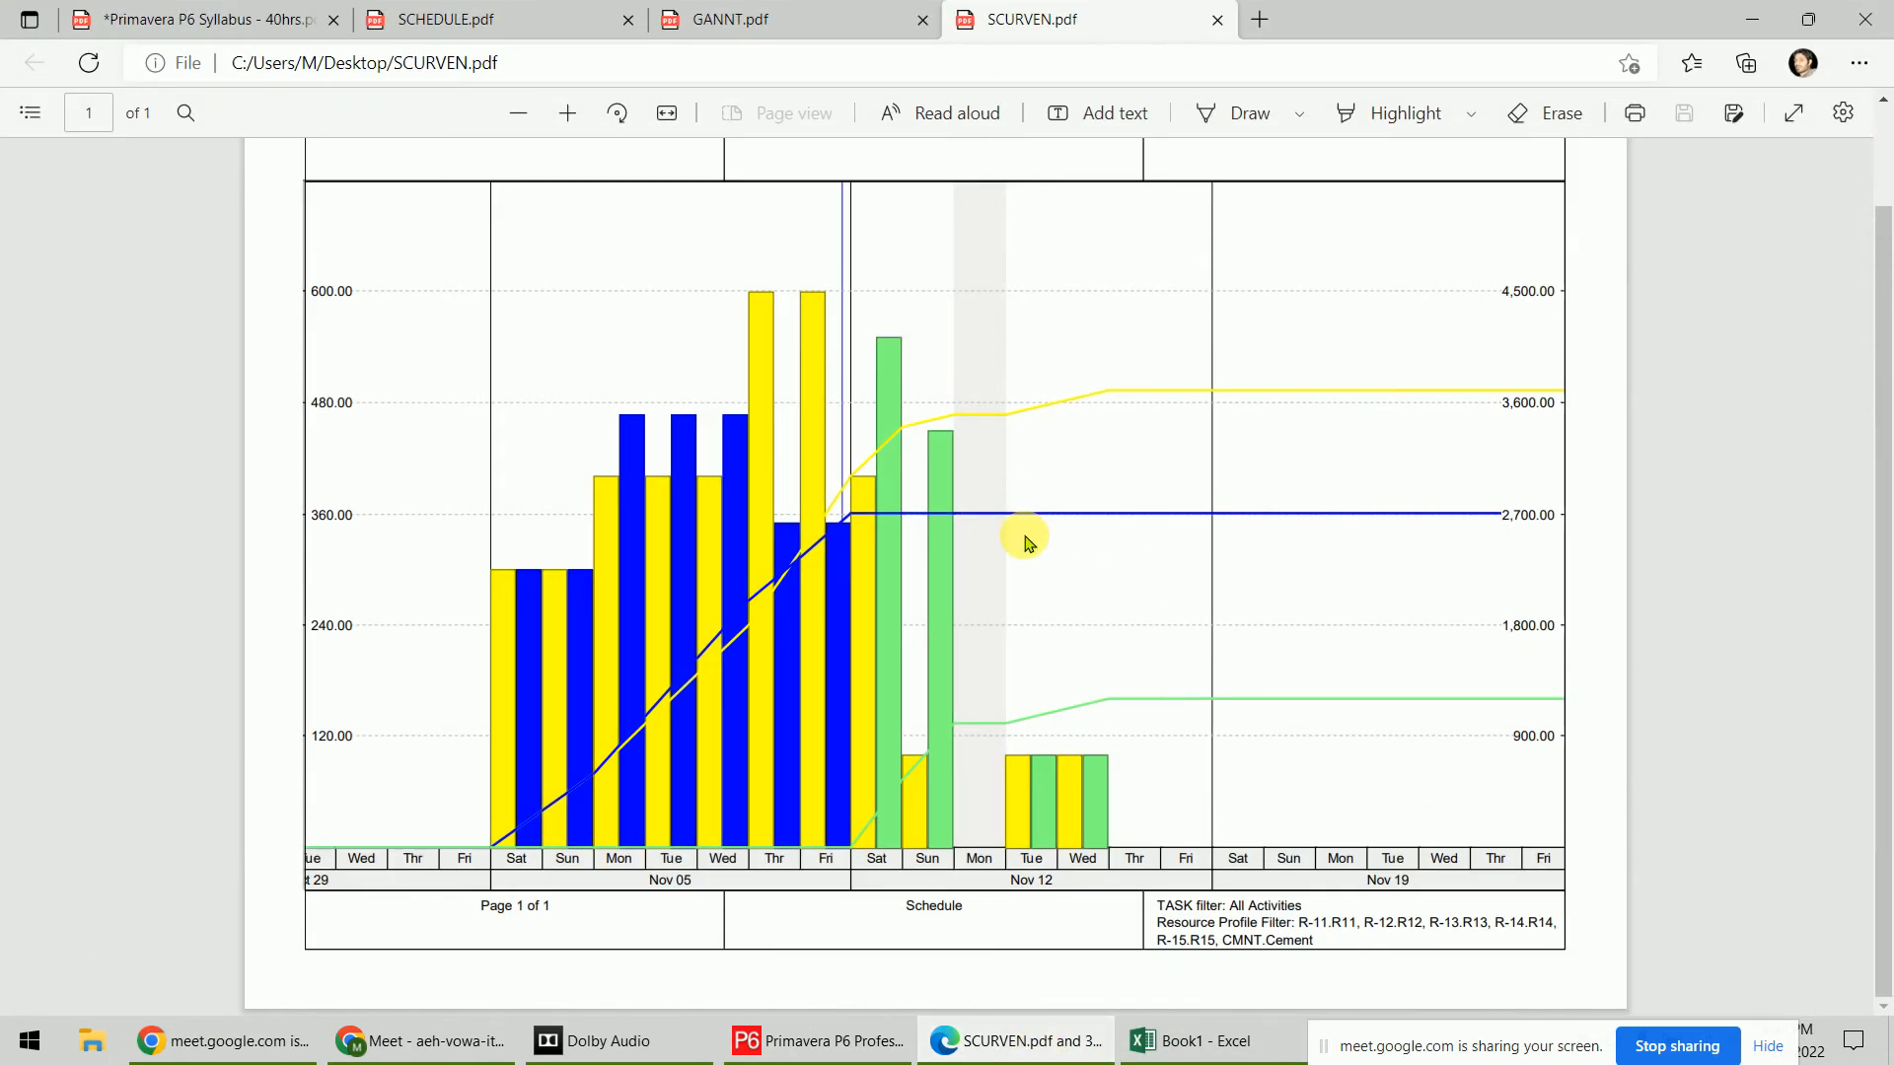
scroll(1076, 498, "up", 1)
left_click(473, 20)
scroll(1128, 703, "down", 2)
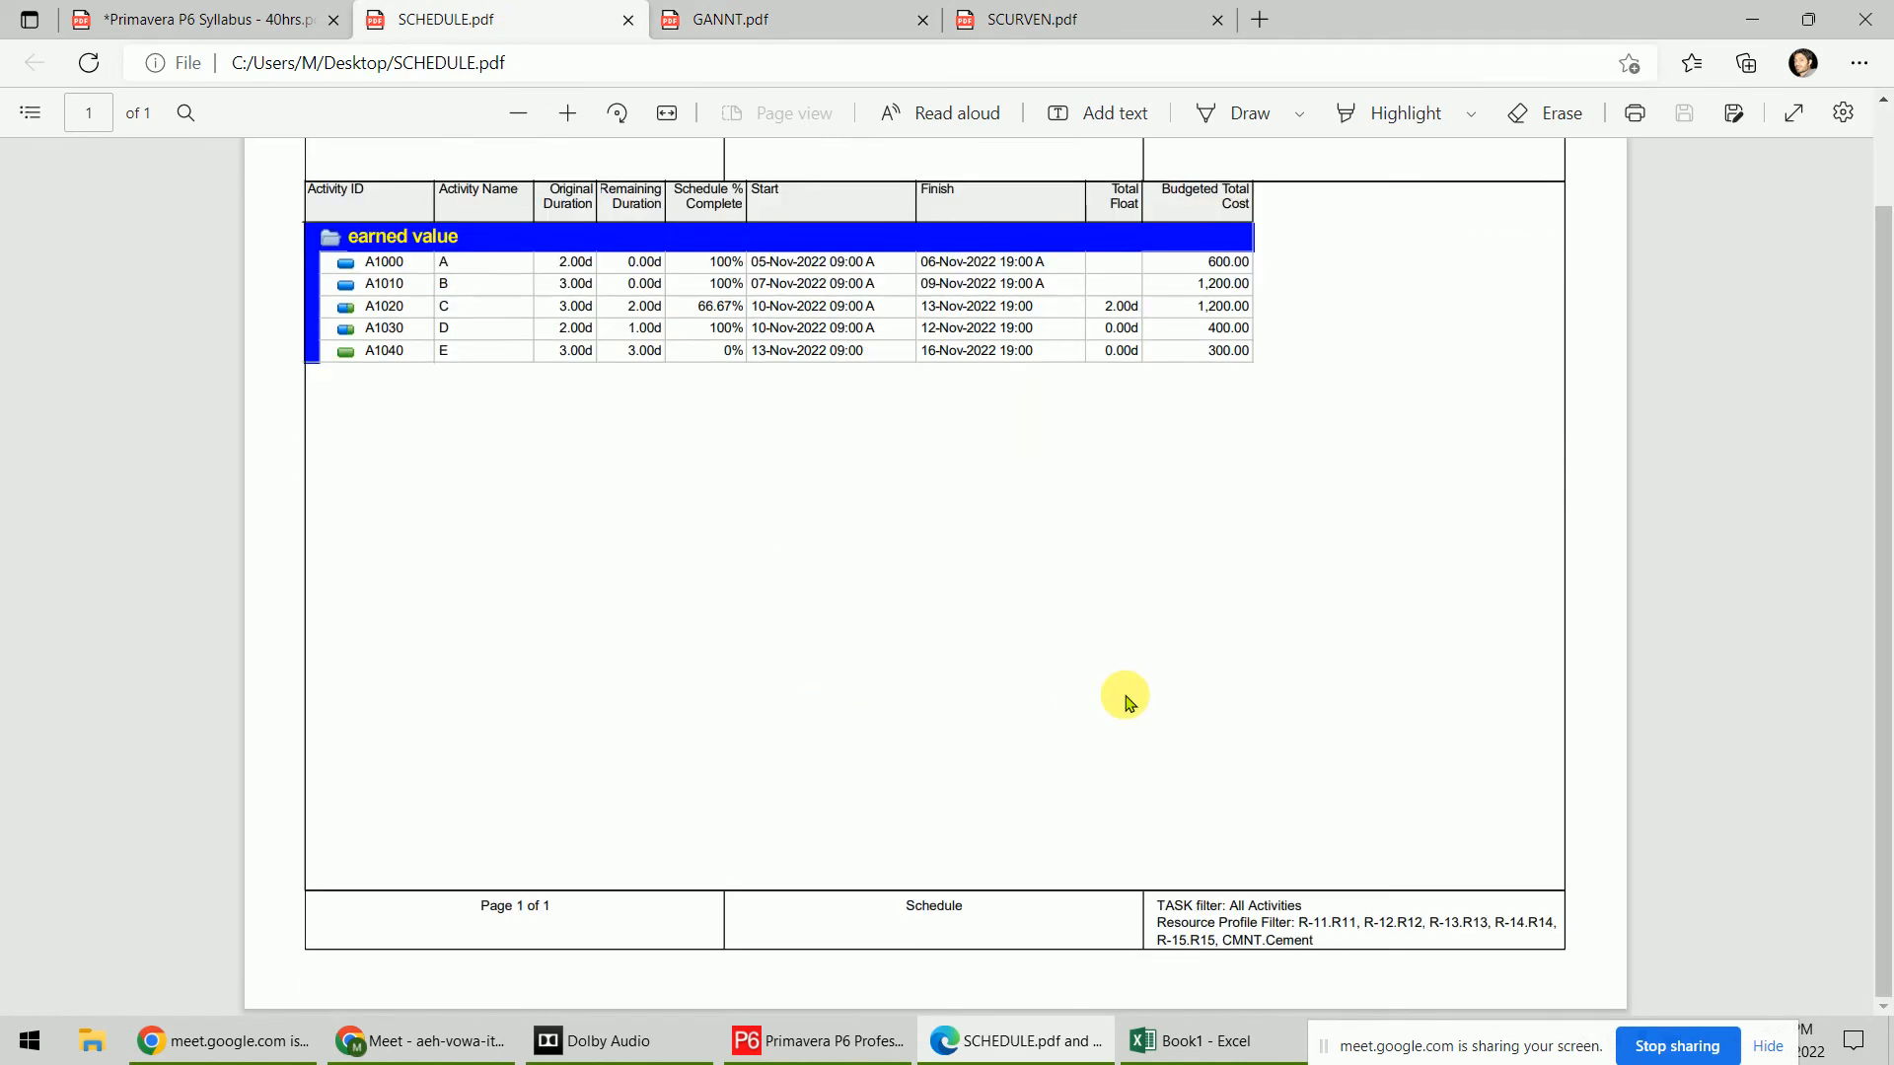
scroll(1127, 703, "up", 1)
scroll(968, 727, "down", 1)
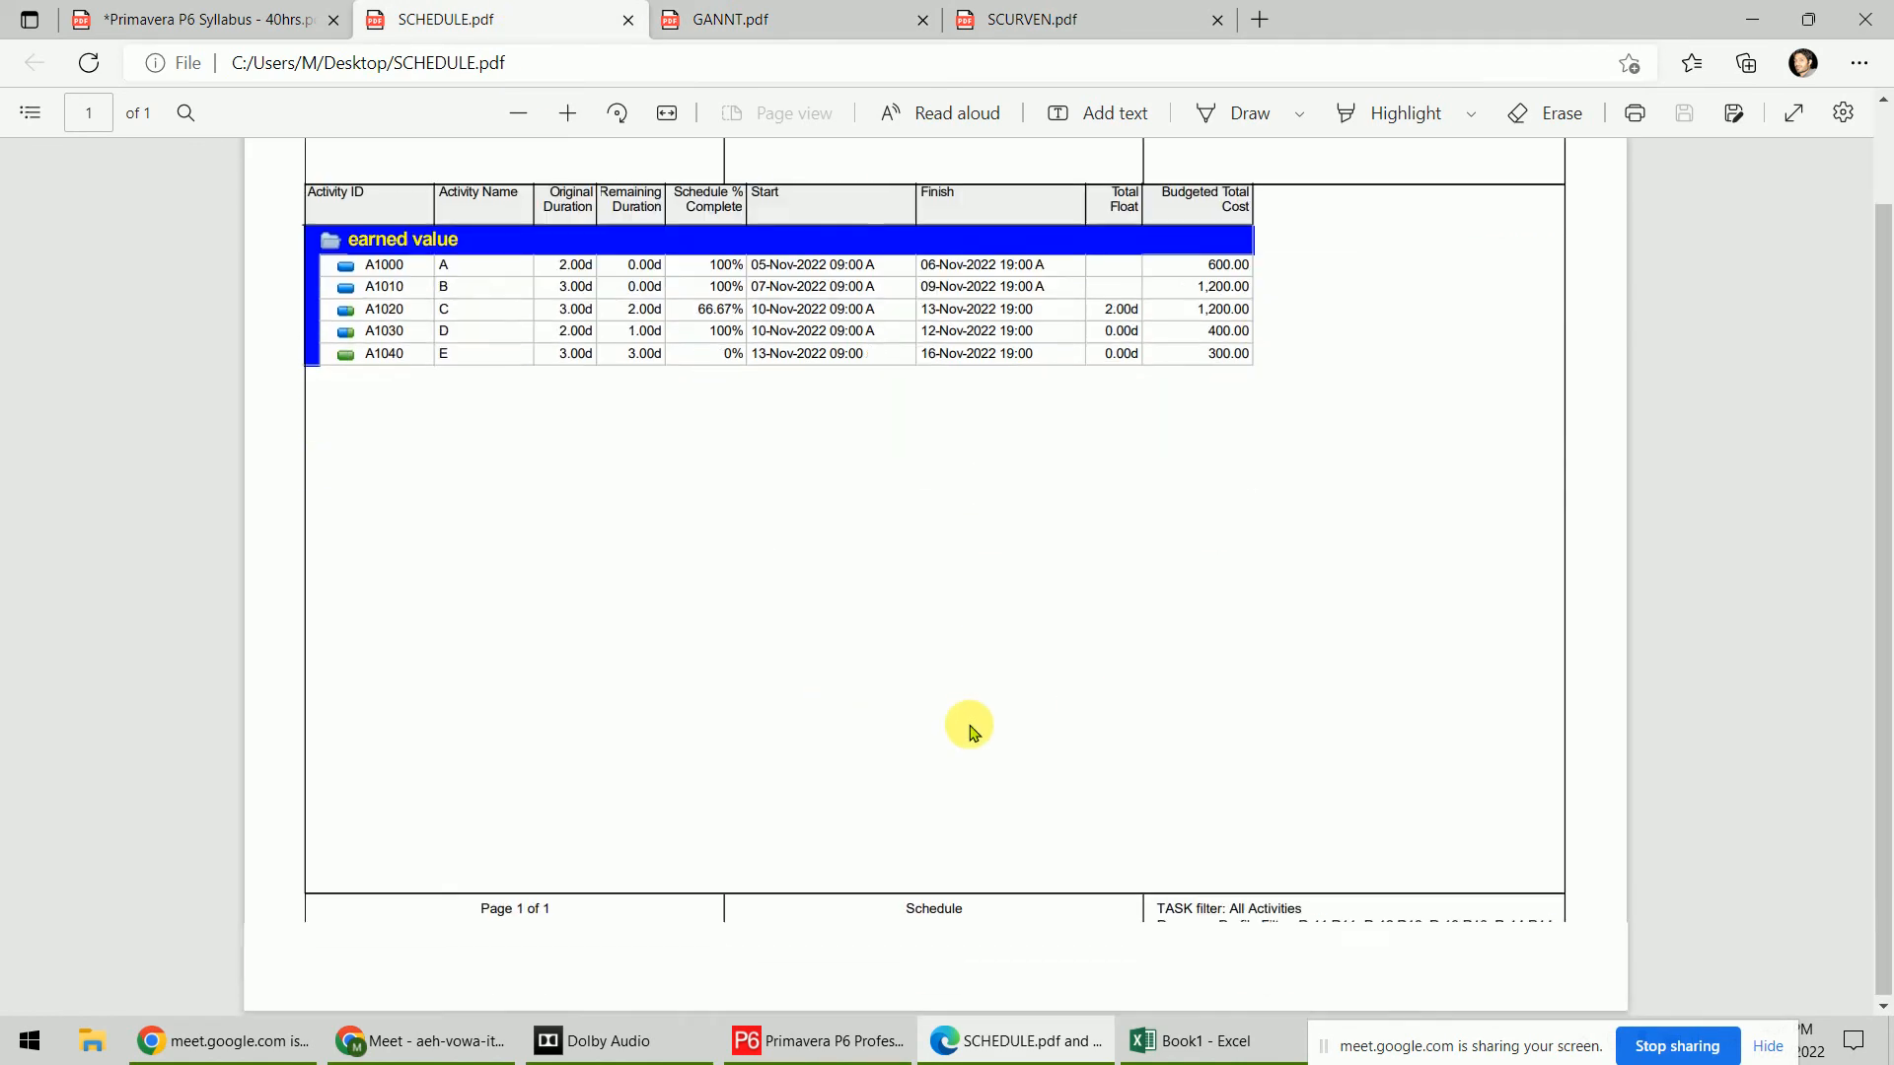
scroll(1312, 595, "up", 1)
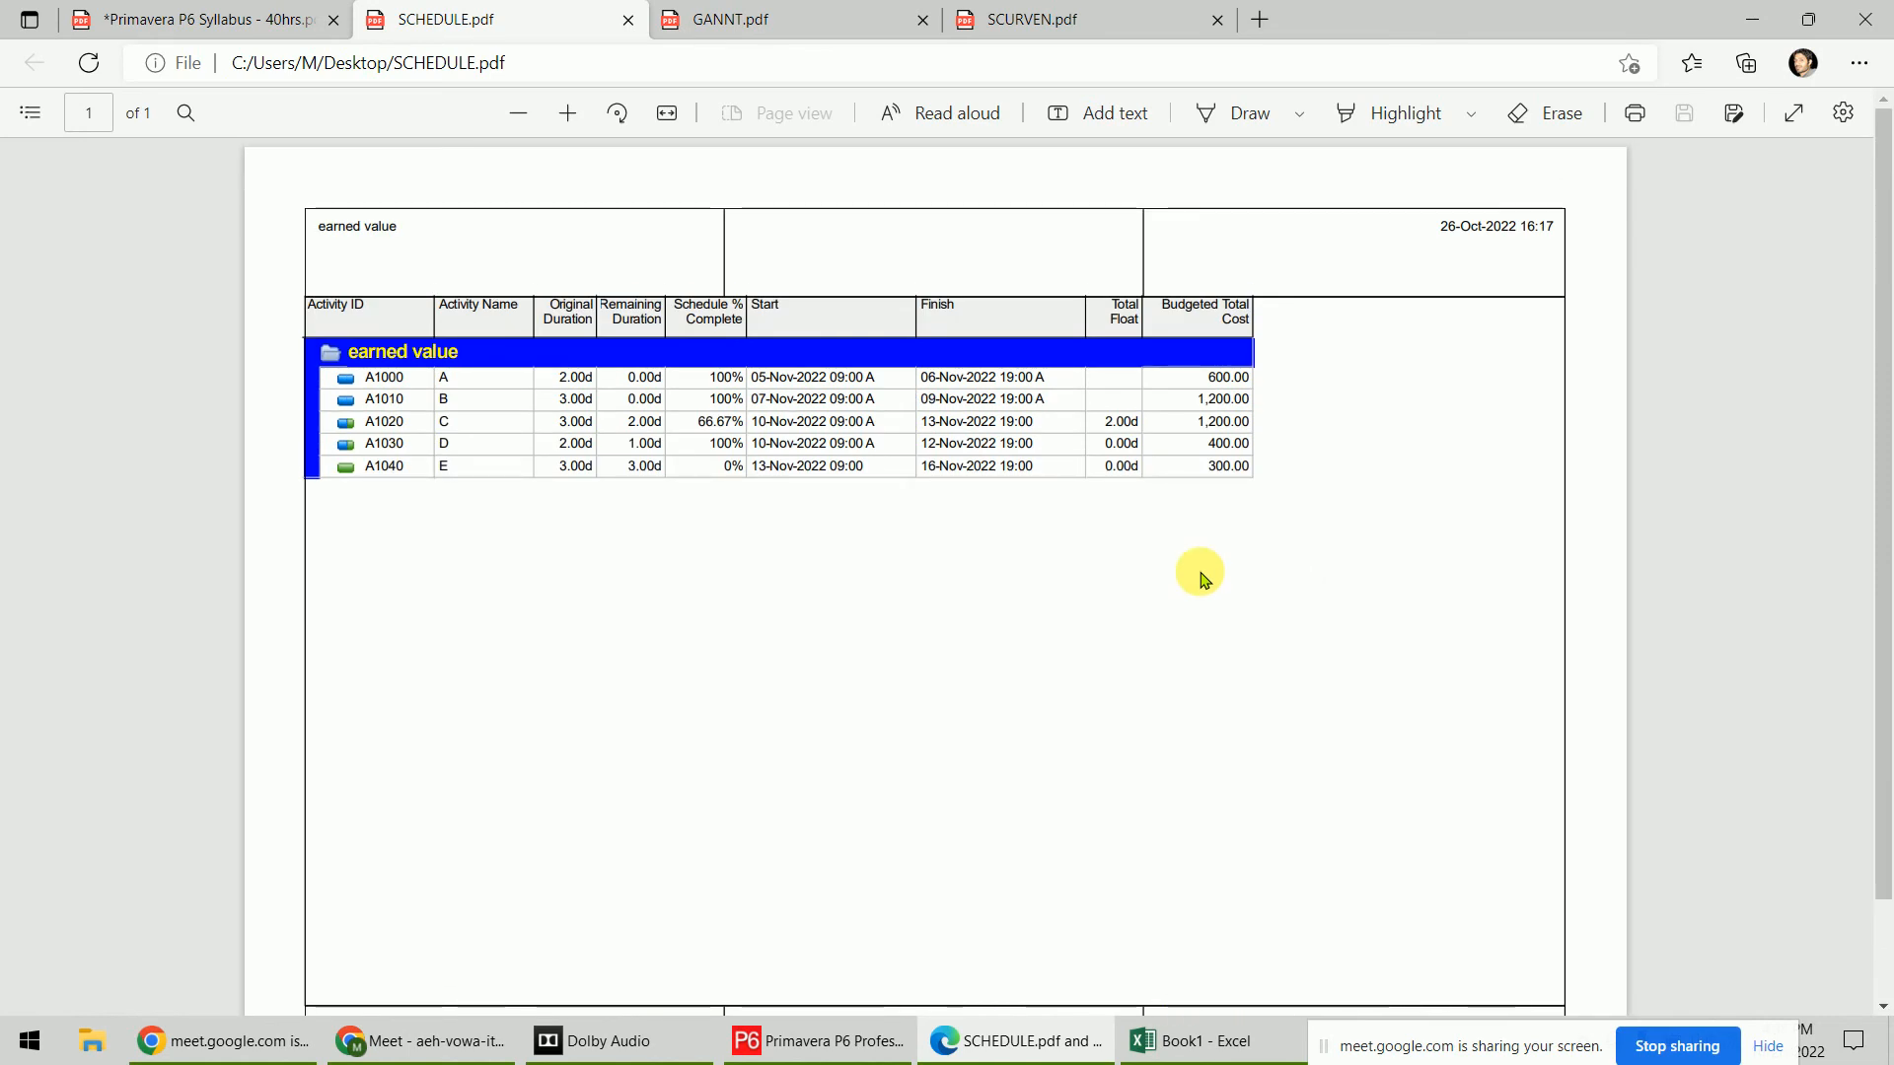
scroll(1371, 572, "down", 1)
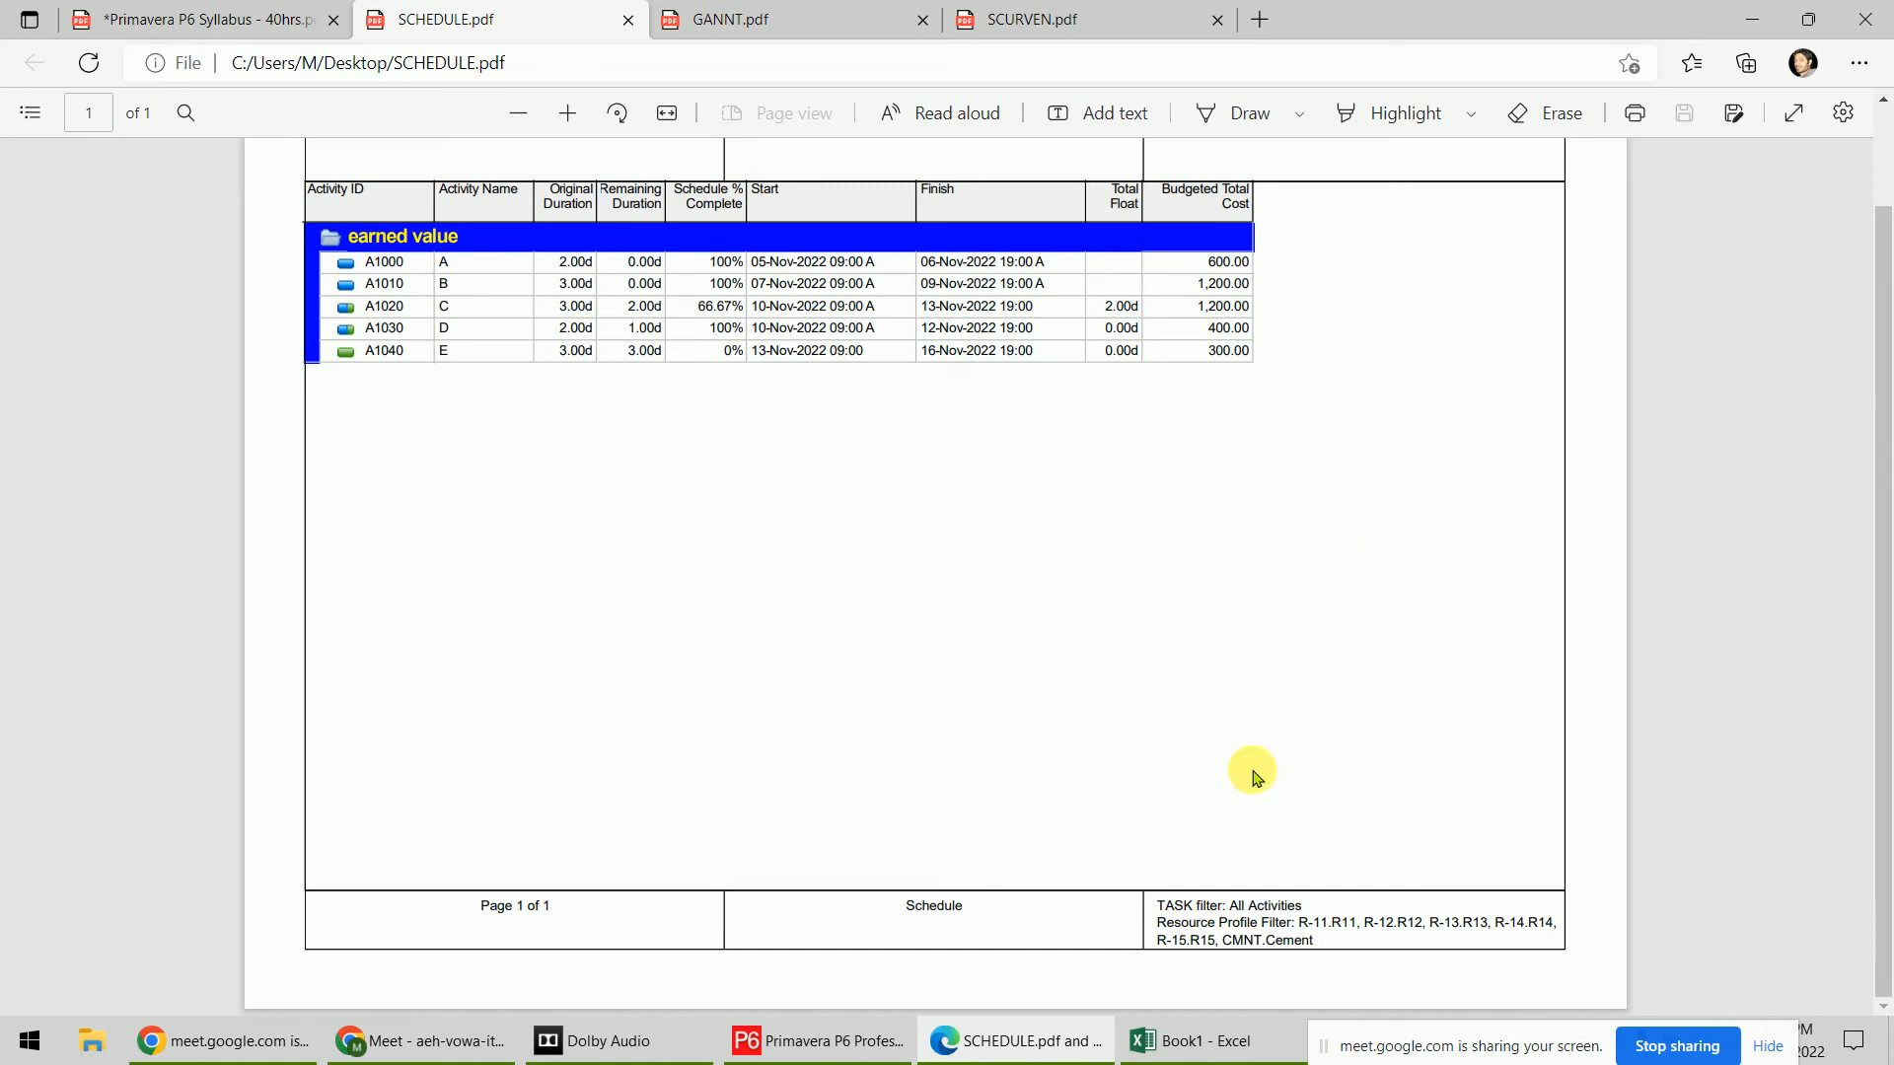
Switch back to Primavera P6 and apply an image in the middle header section and "CADD CENTRE" in the middle footer section
left_click(817, 1040)
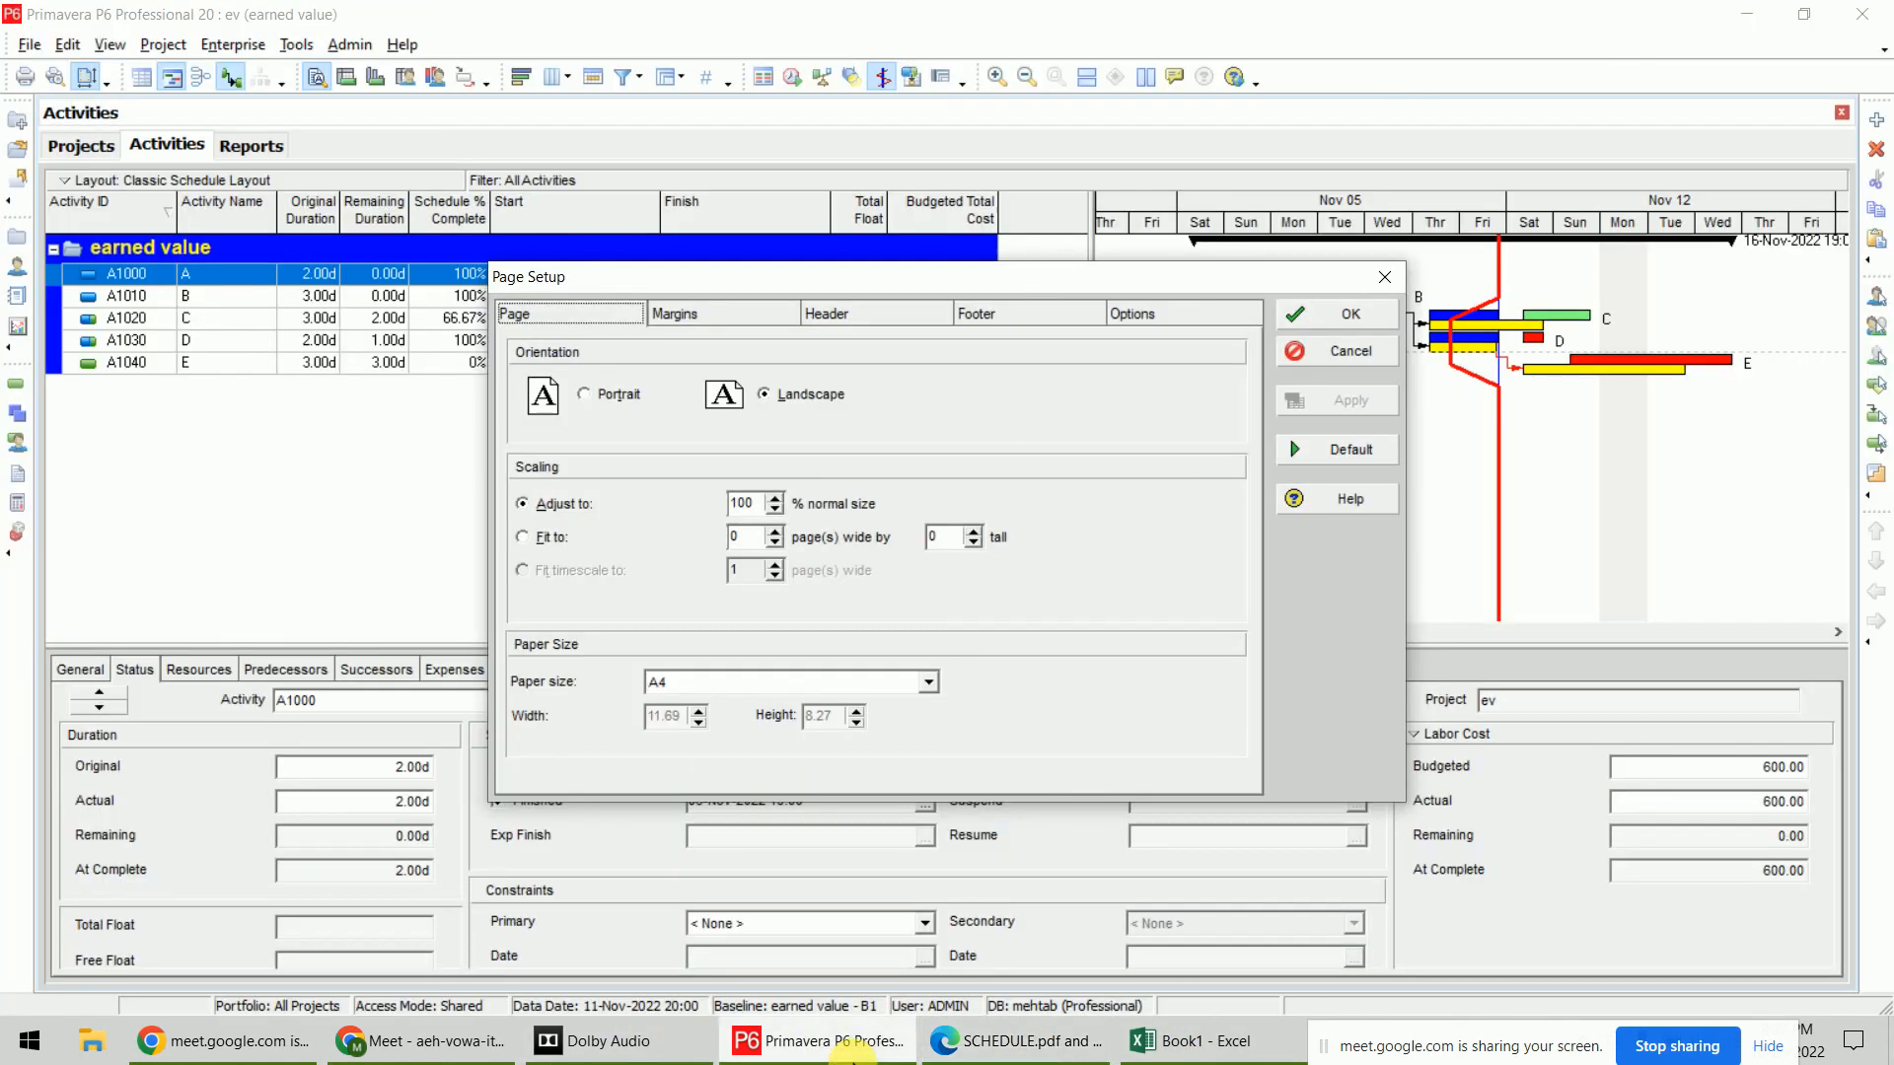
left_click_drag(803, 281, 707, 155)
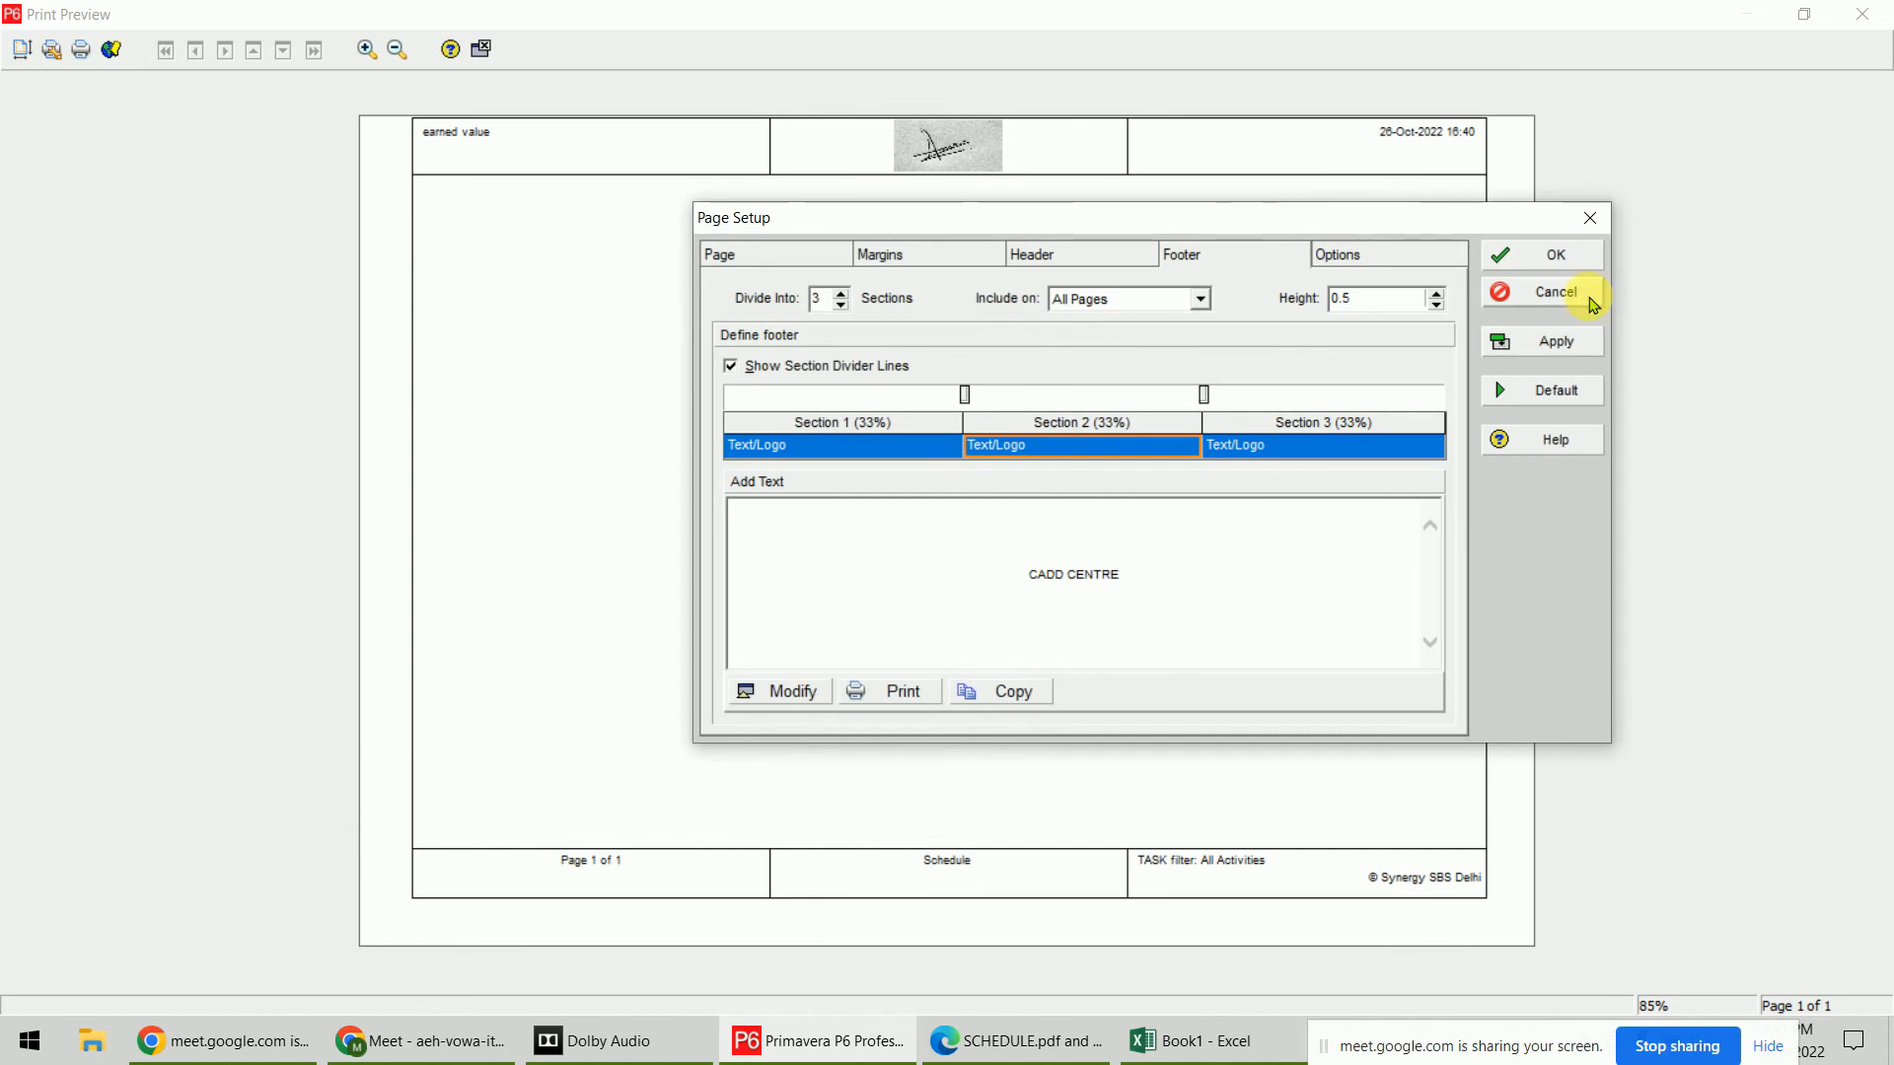
left_click(1538, 347)
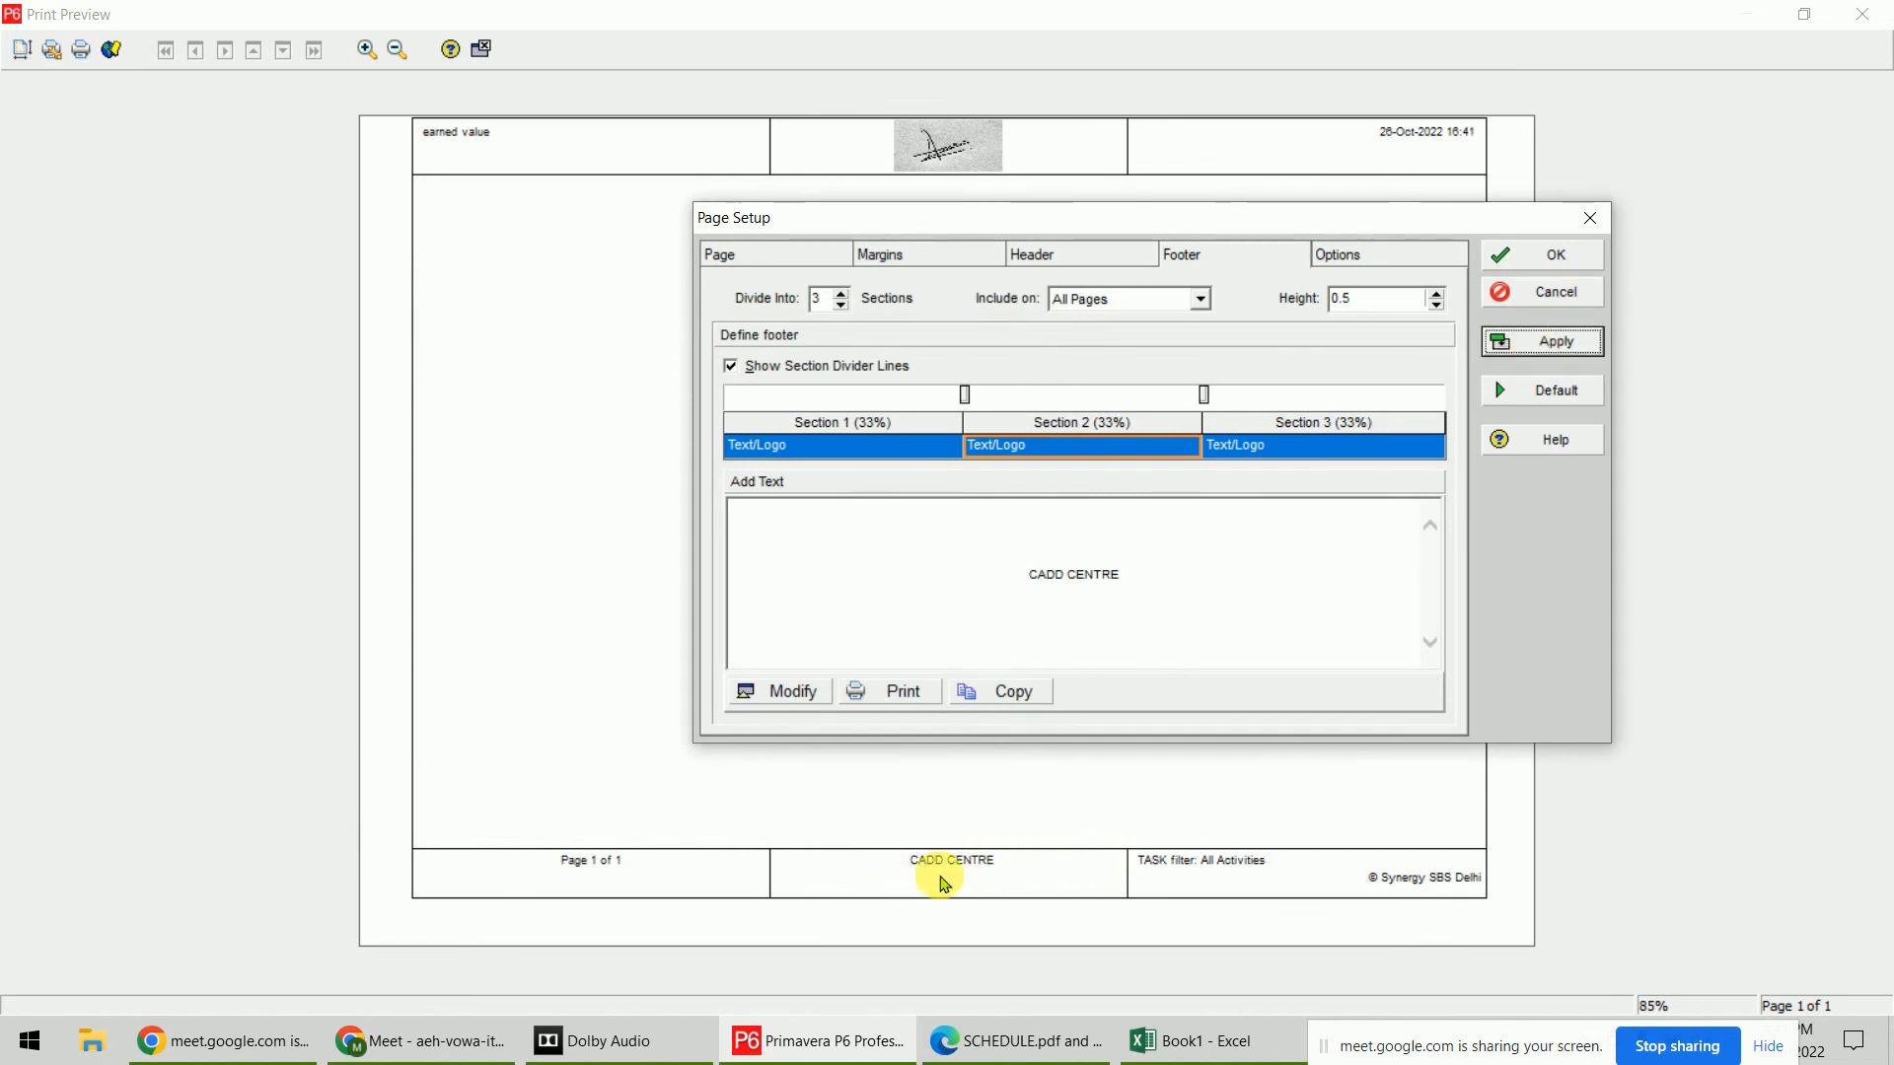
Set the Microsoft Print to PDF paper size to A3, leave the print dialog and close the print preview
left_click(1284, 456)
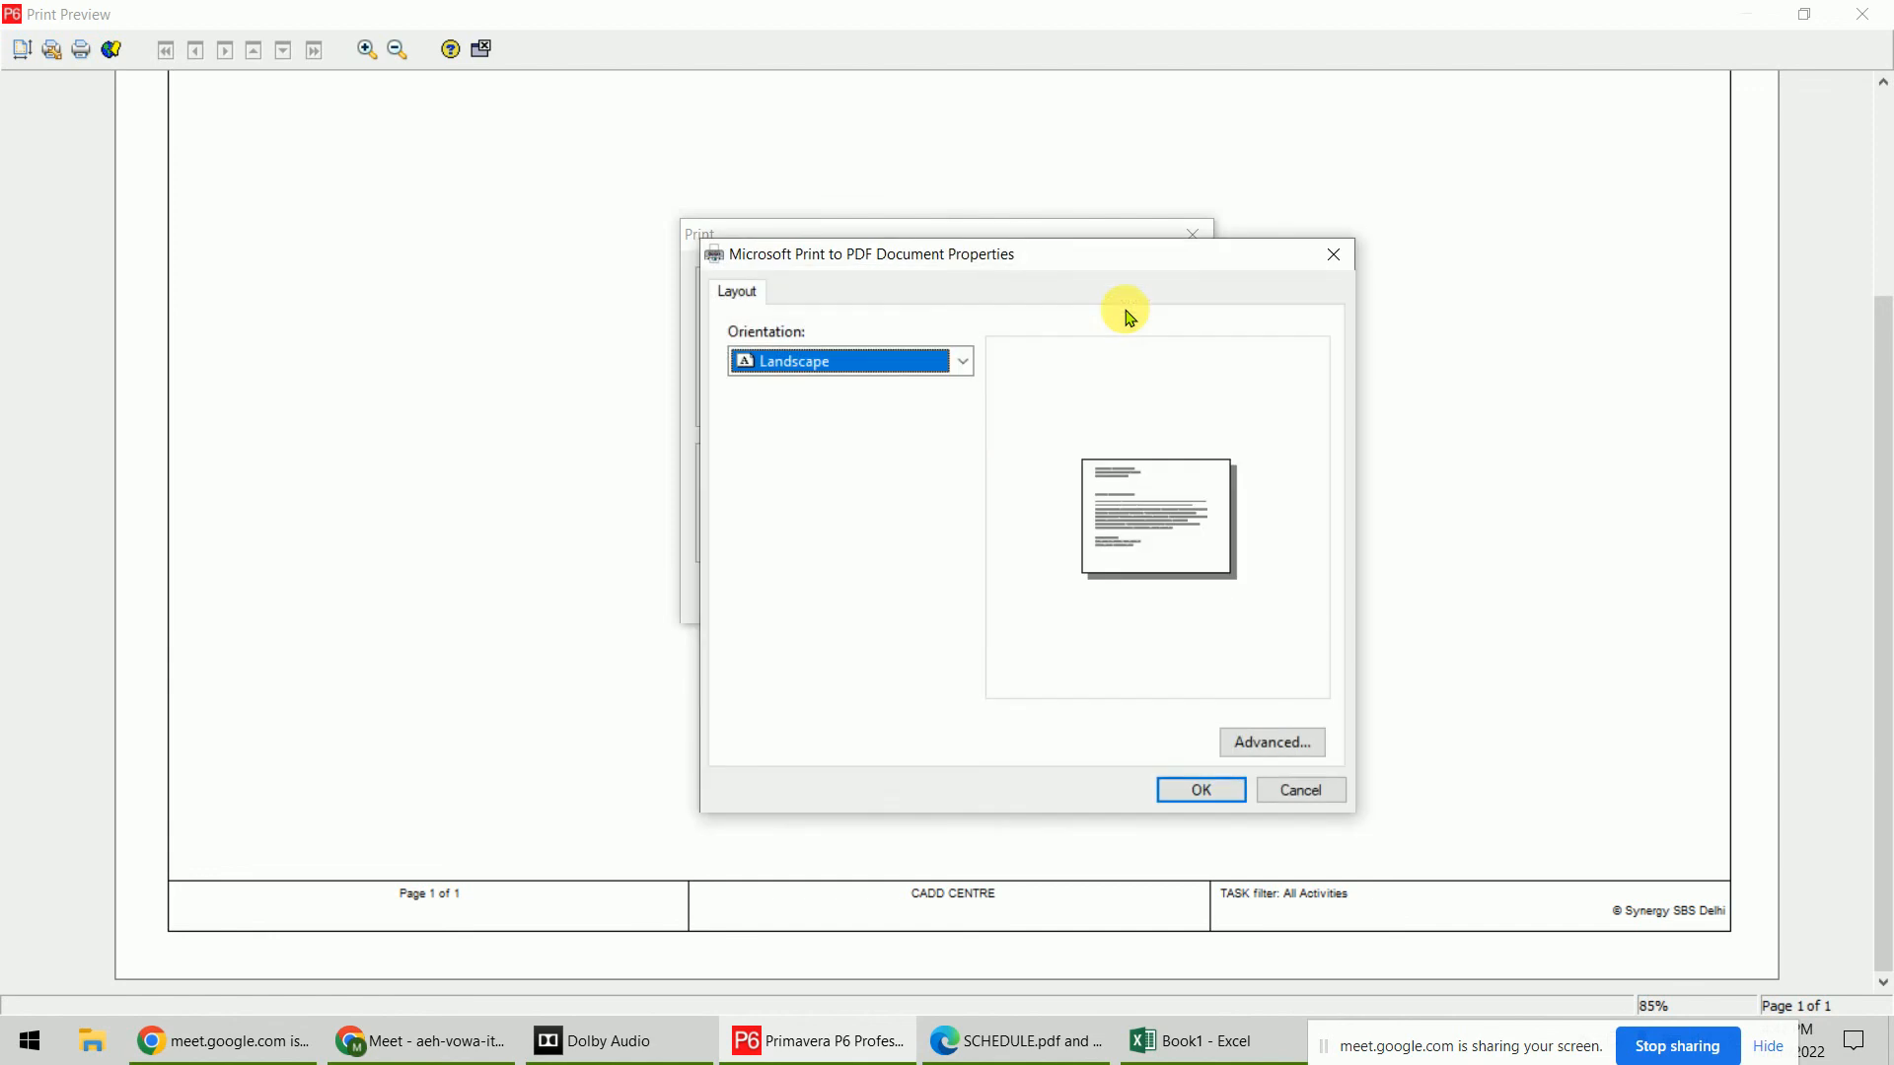
left_click(1248, 750)
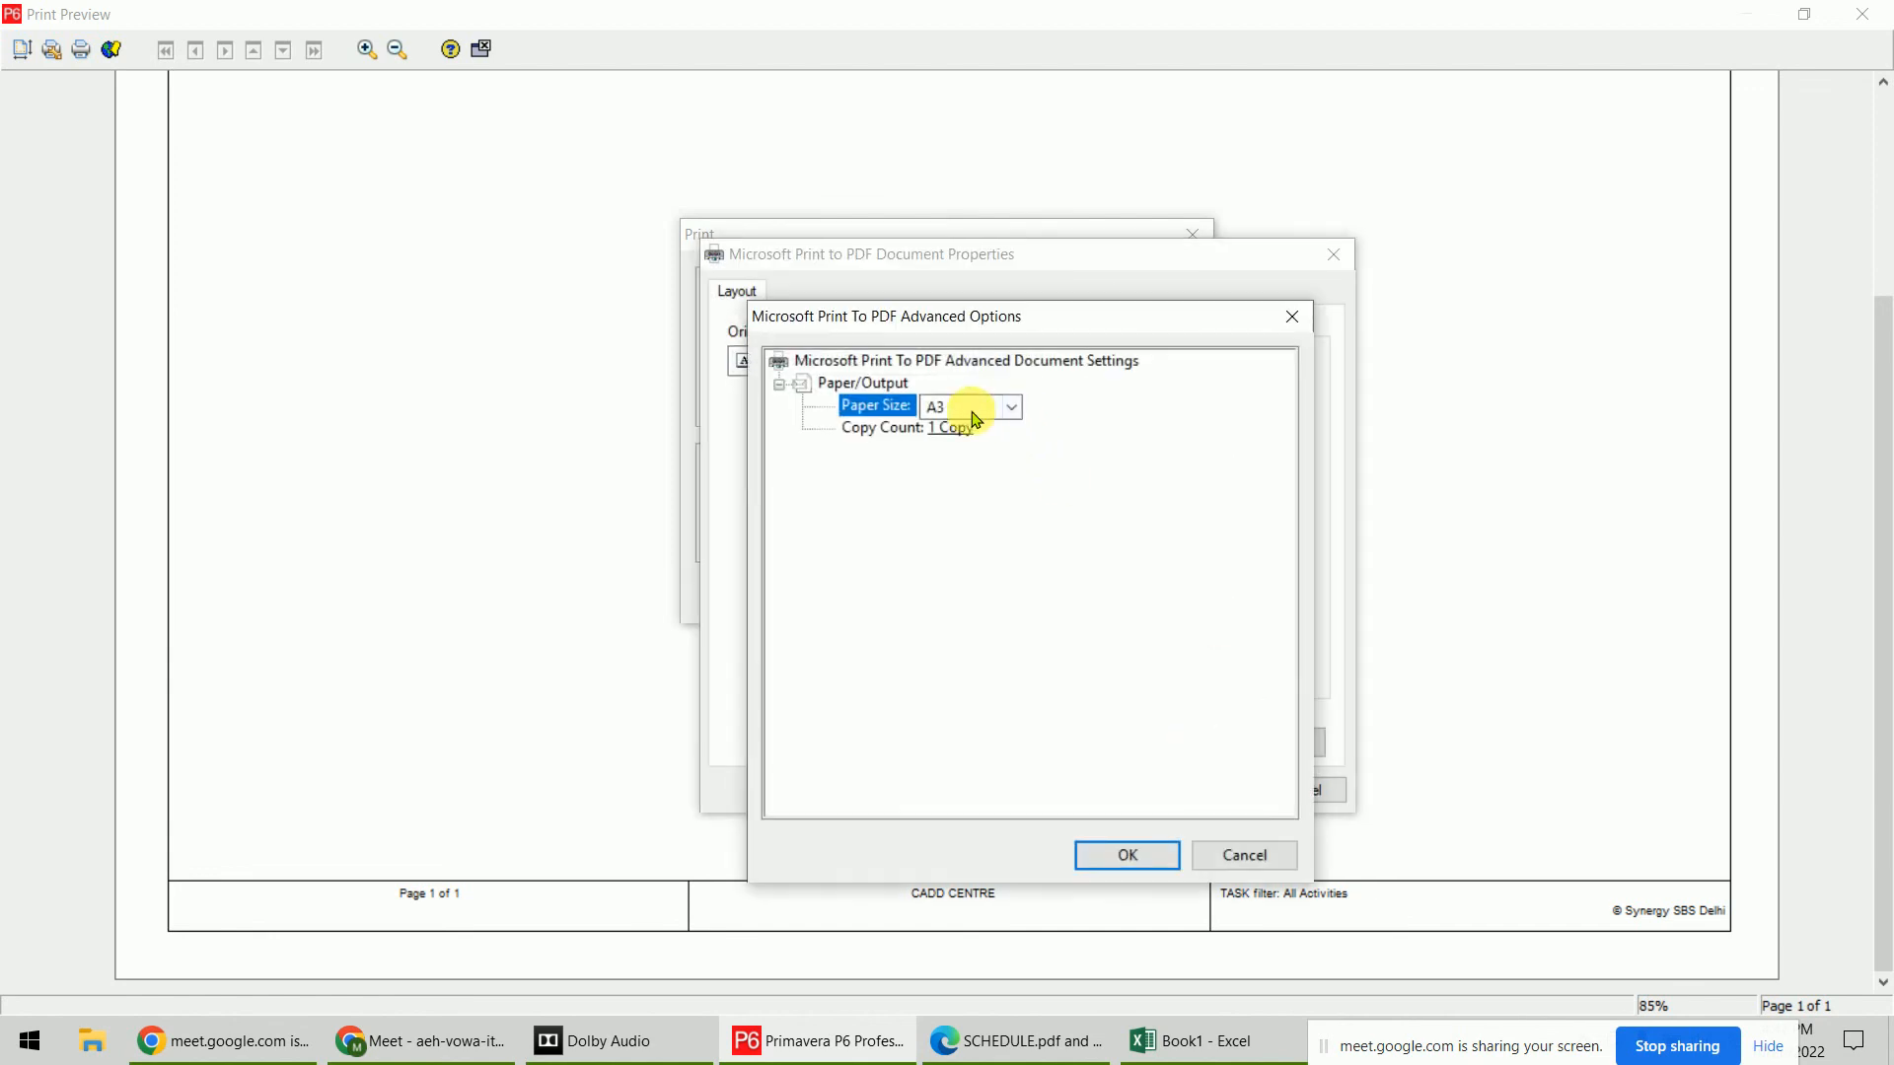
left_click(1126, 859)
left_click(1167, 792)
left_click(858, 577)
left_click(946, 571)
left_click(480, 50)
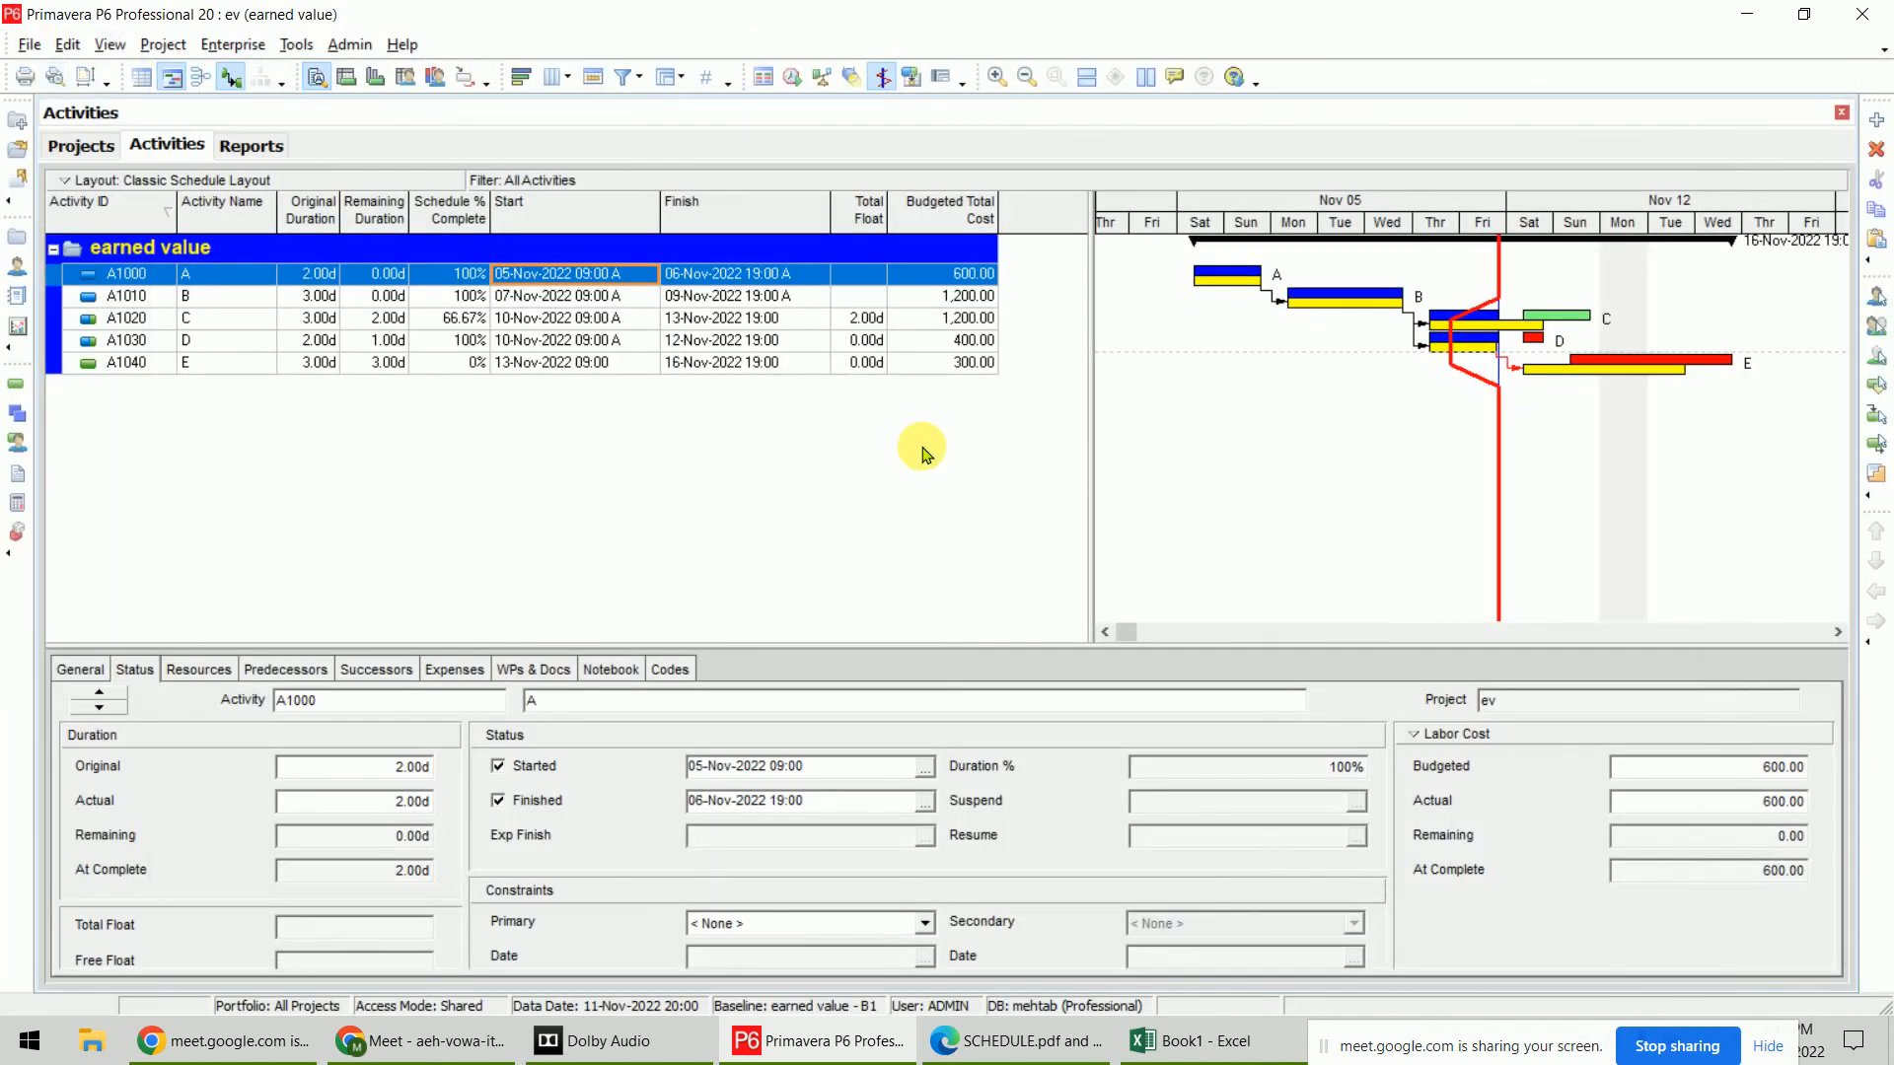
left_click(1746, 14)
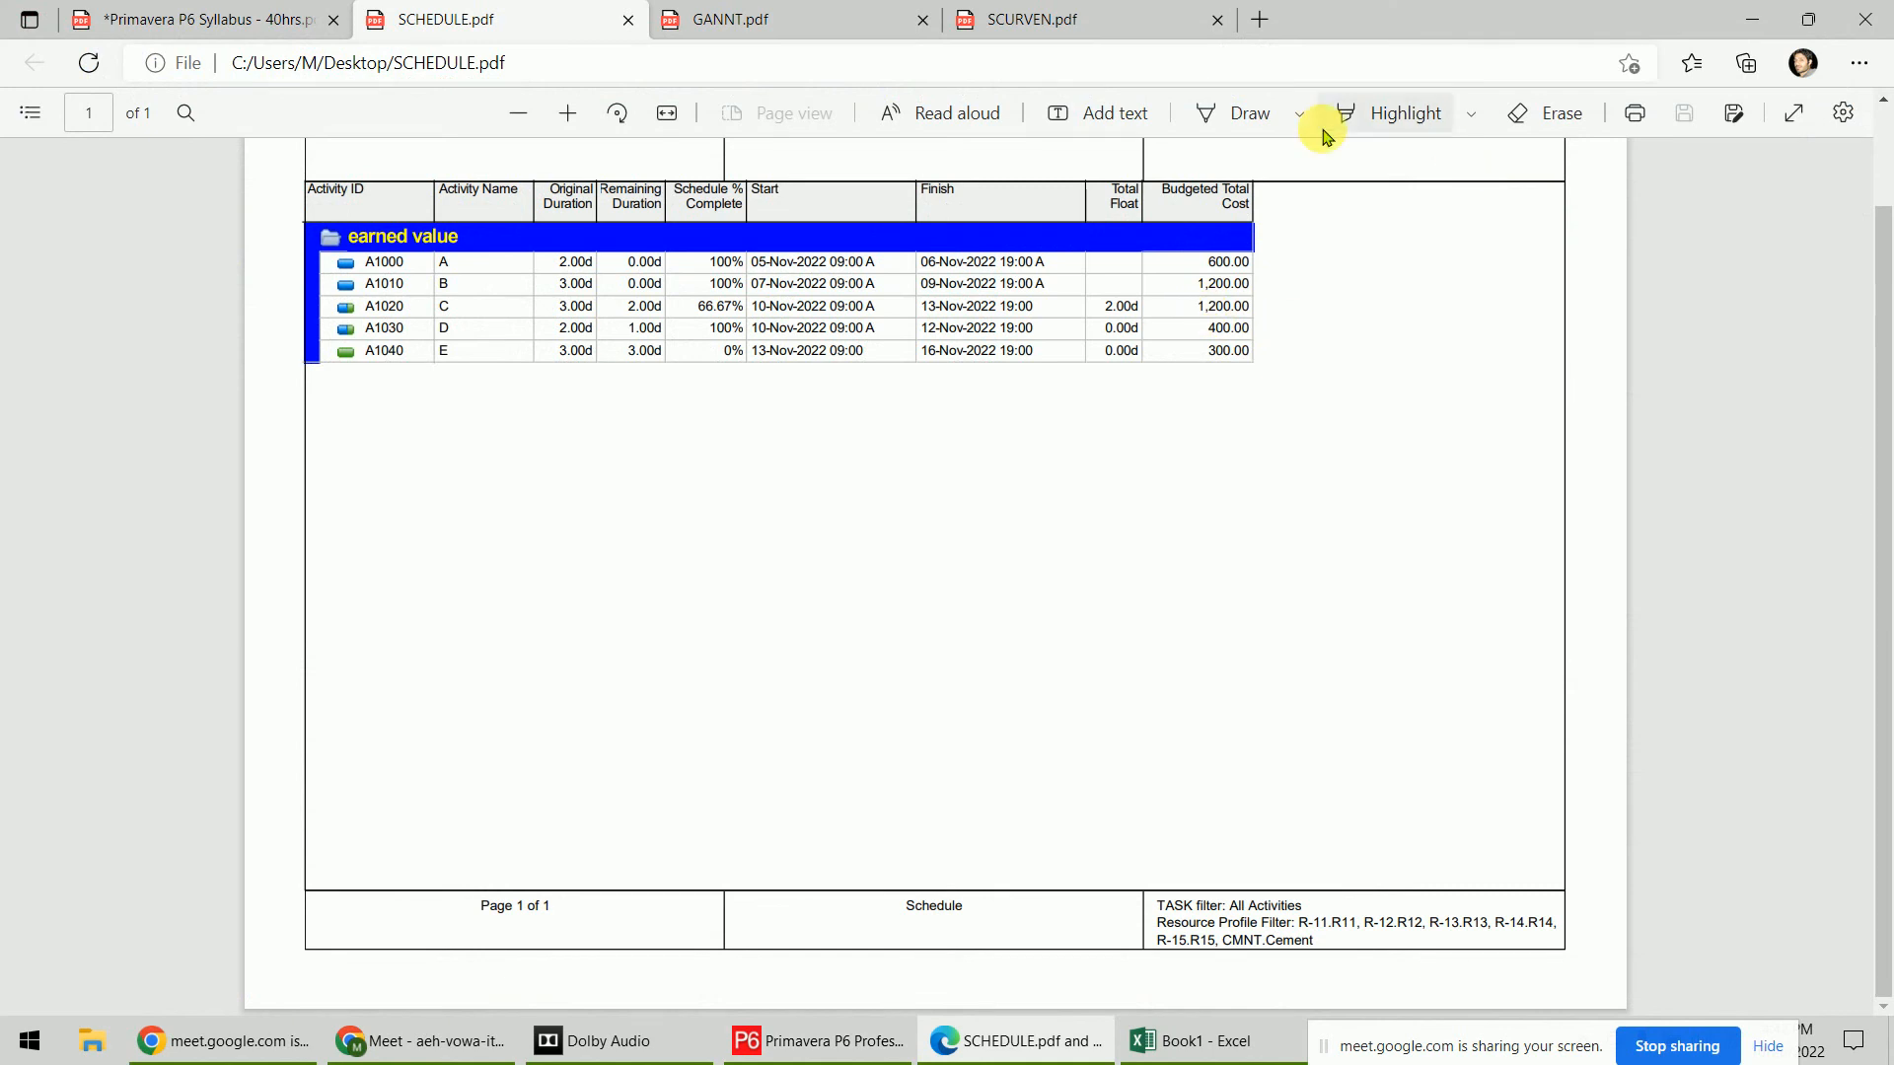
left_click(1750, 14)
right_click(1037, 277)
left_click(1082, 361)
left_click(1154, 1036)
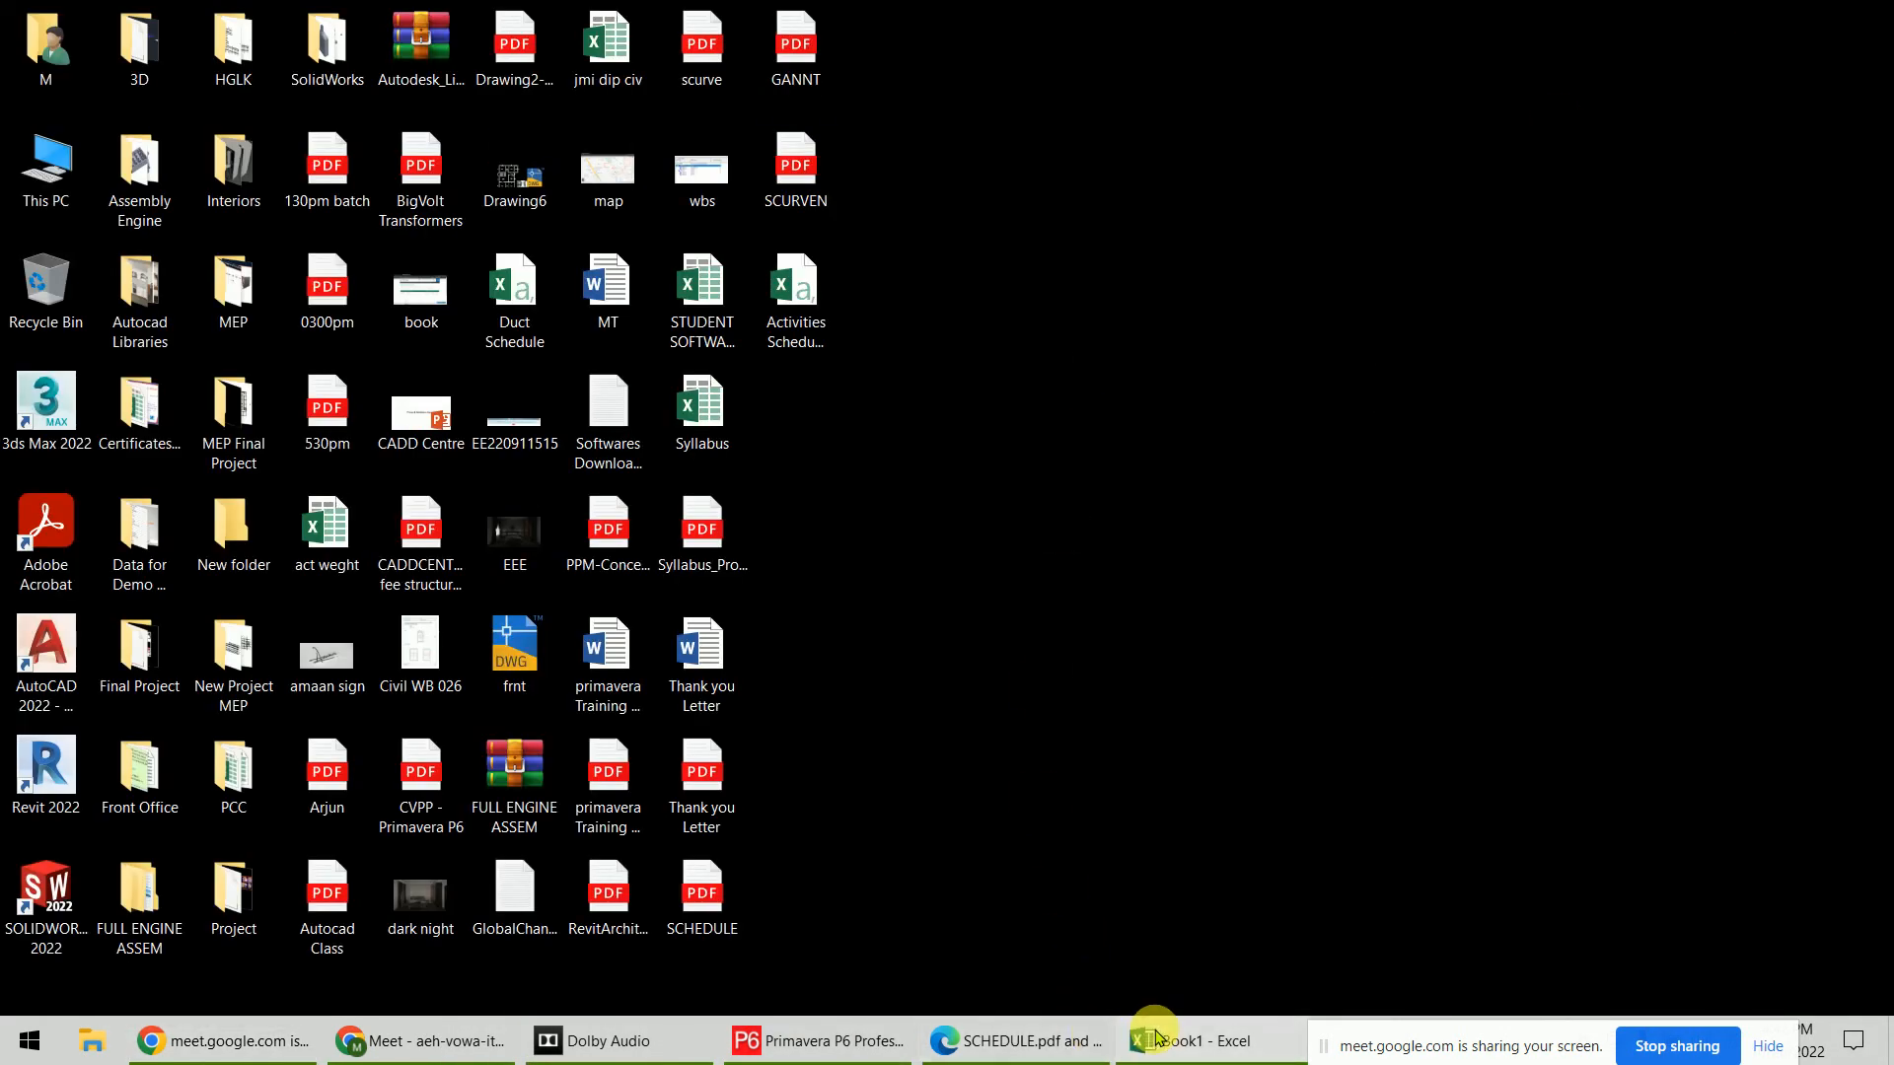
Switch to the Primavera P6 syllabus PDF in Edge and mark the Report Group and Batch Report topics with pen strokes
left_click(1075, 1038)
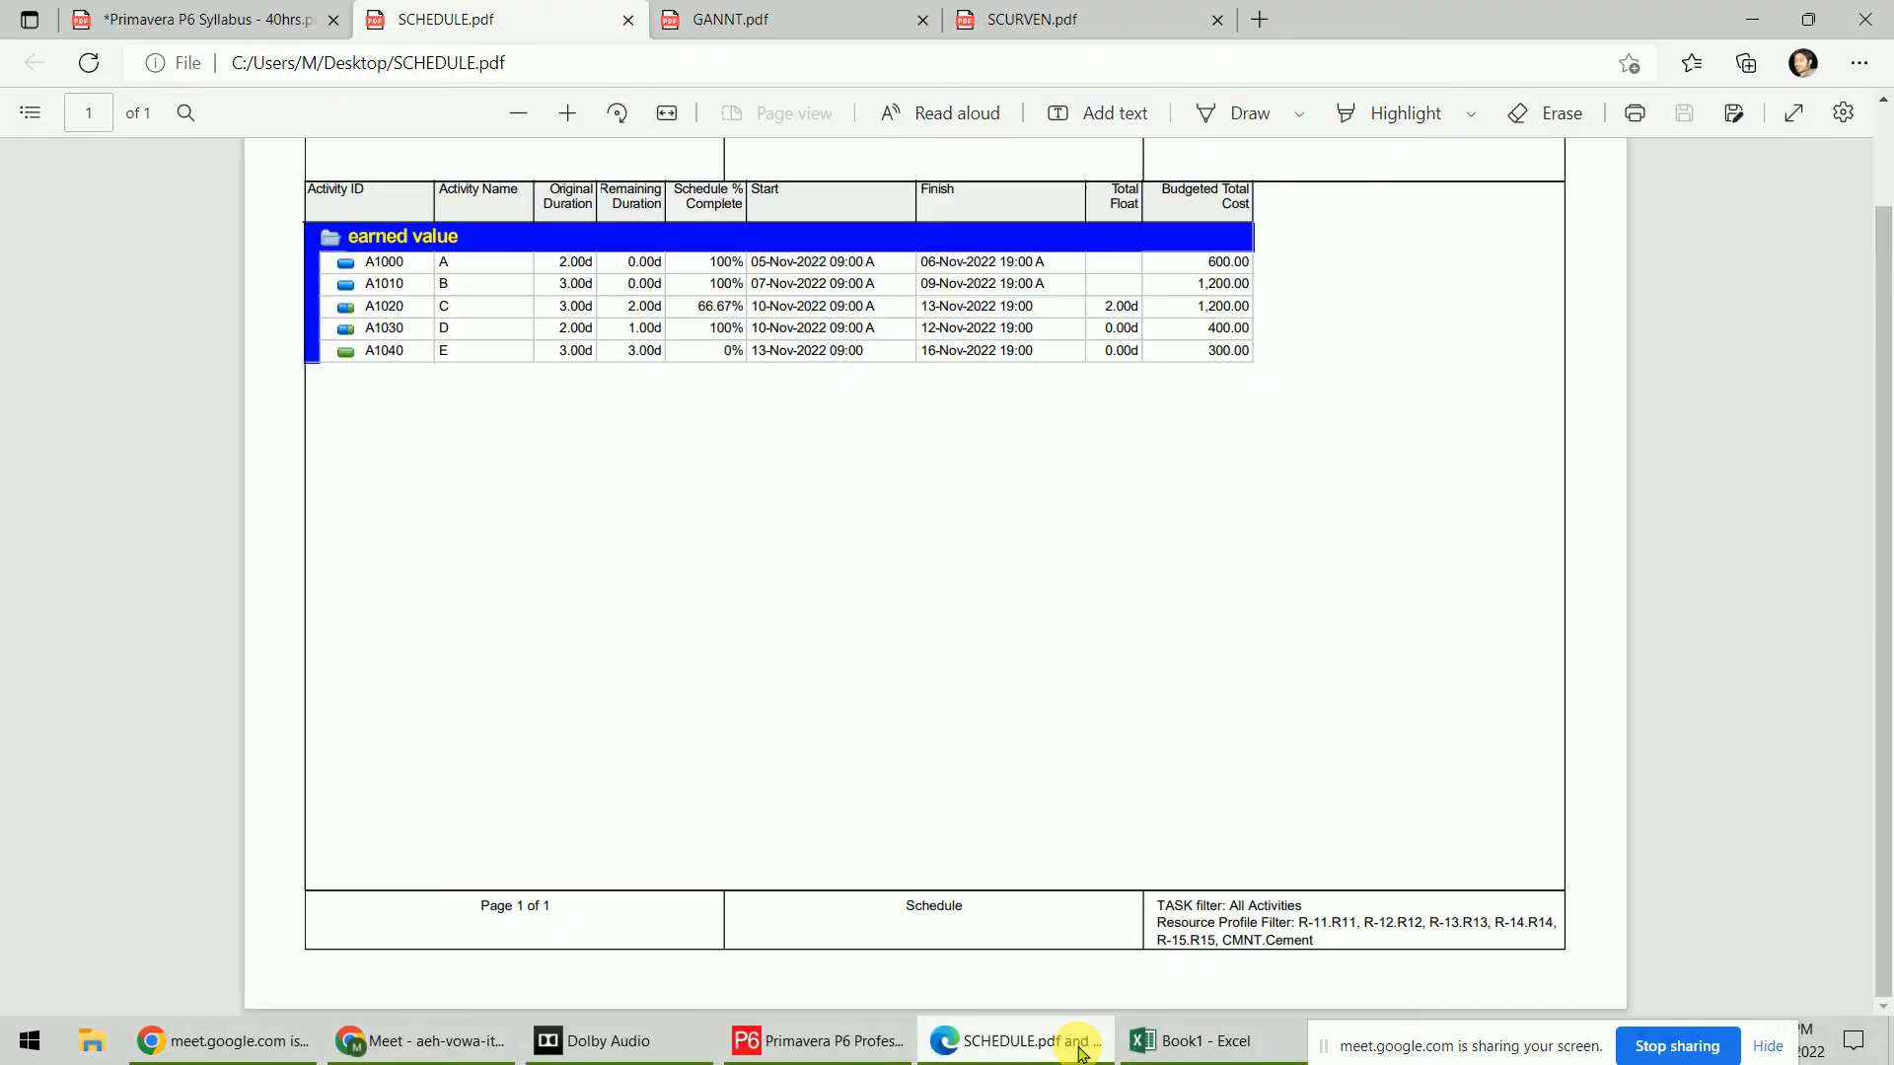
left_click(210, 20)
left_click_drag(683, 554, 735, 531)
left_click_drag(689, 618, 755, 601)
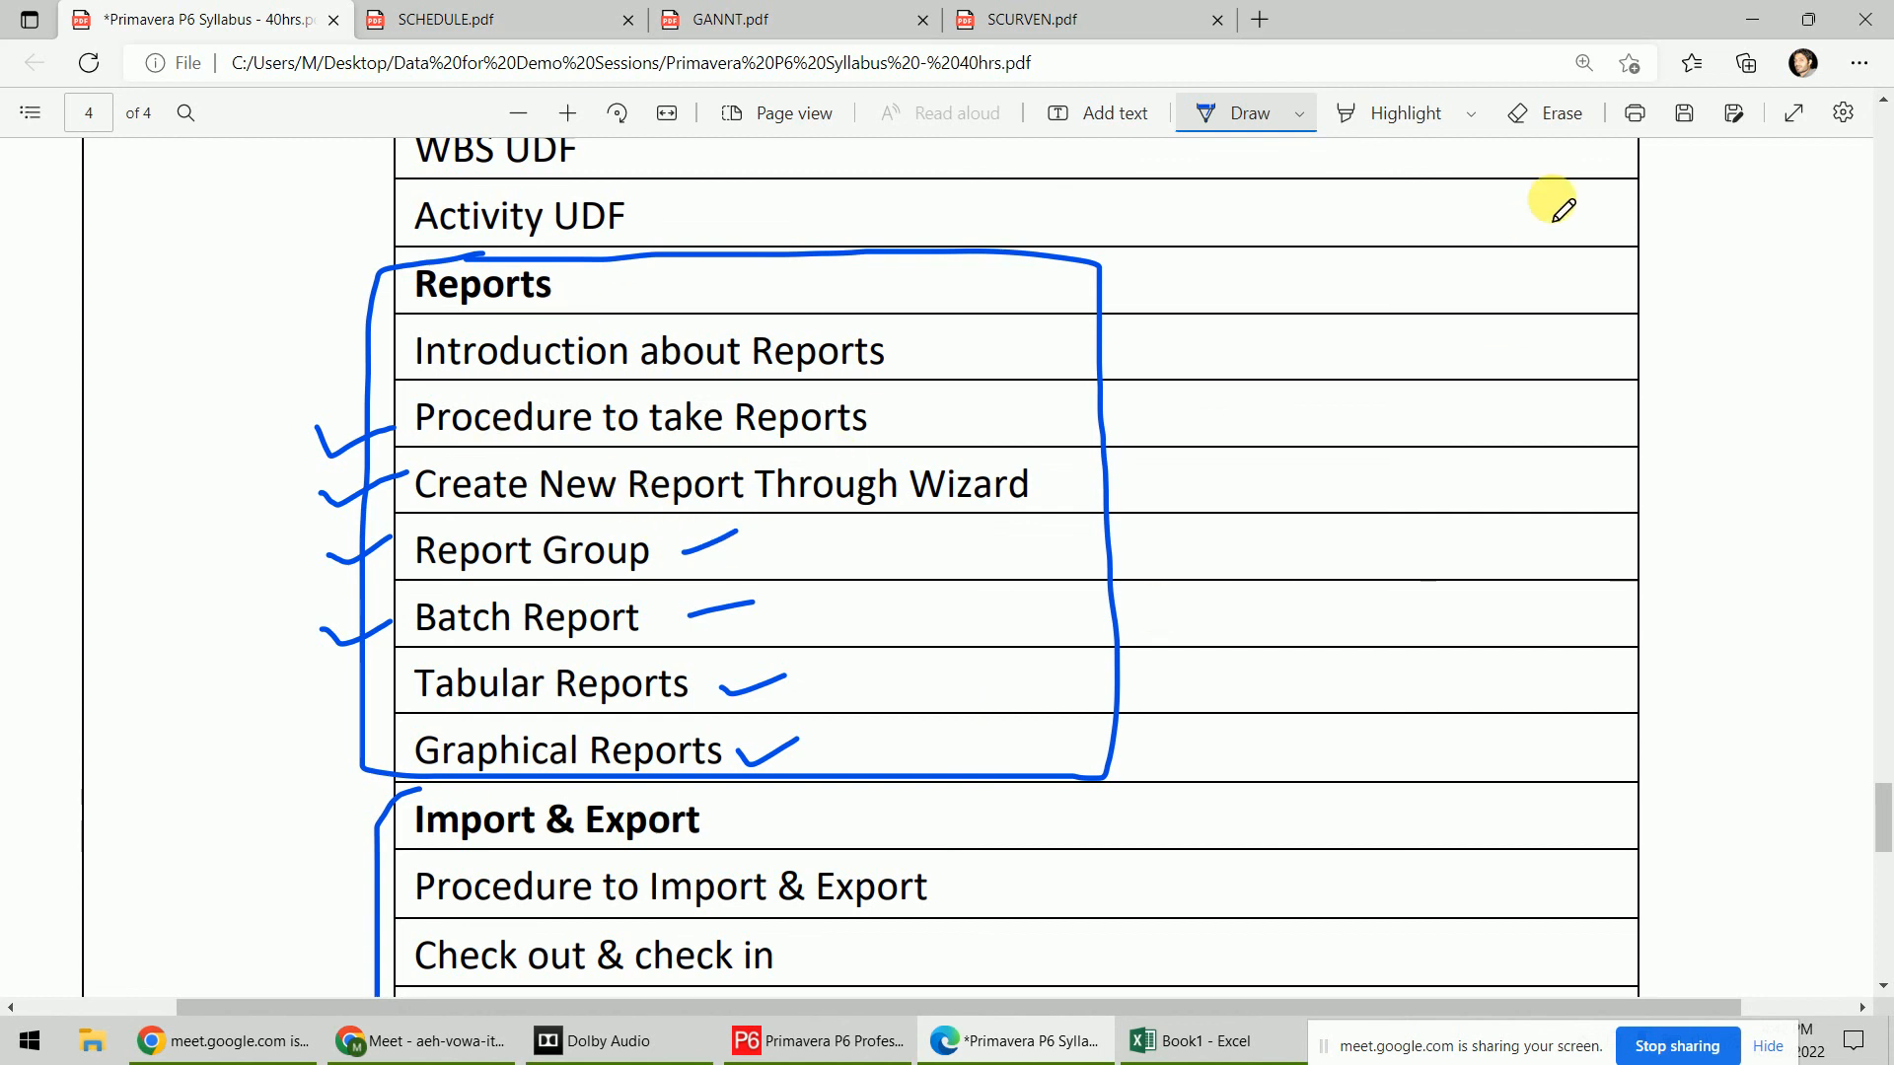
key("Home")
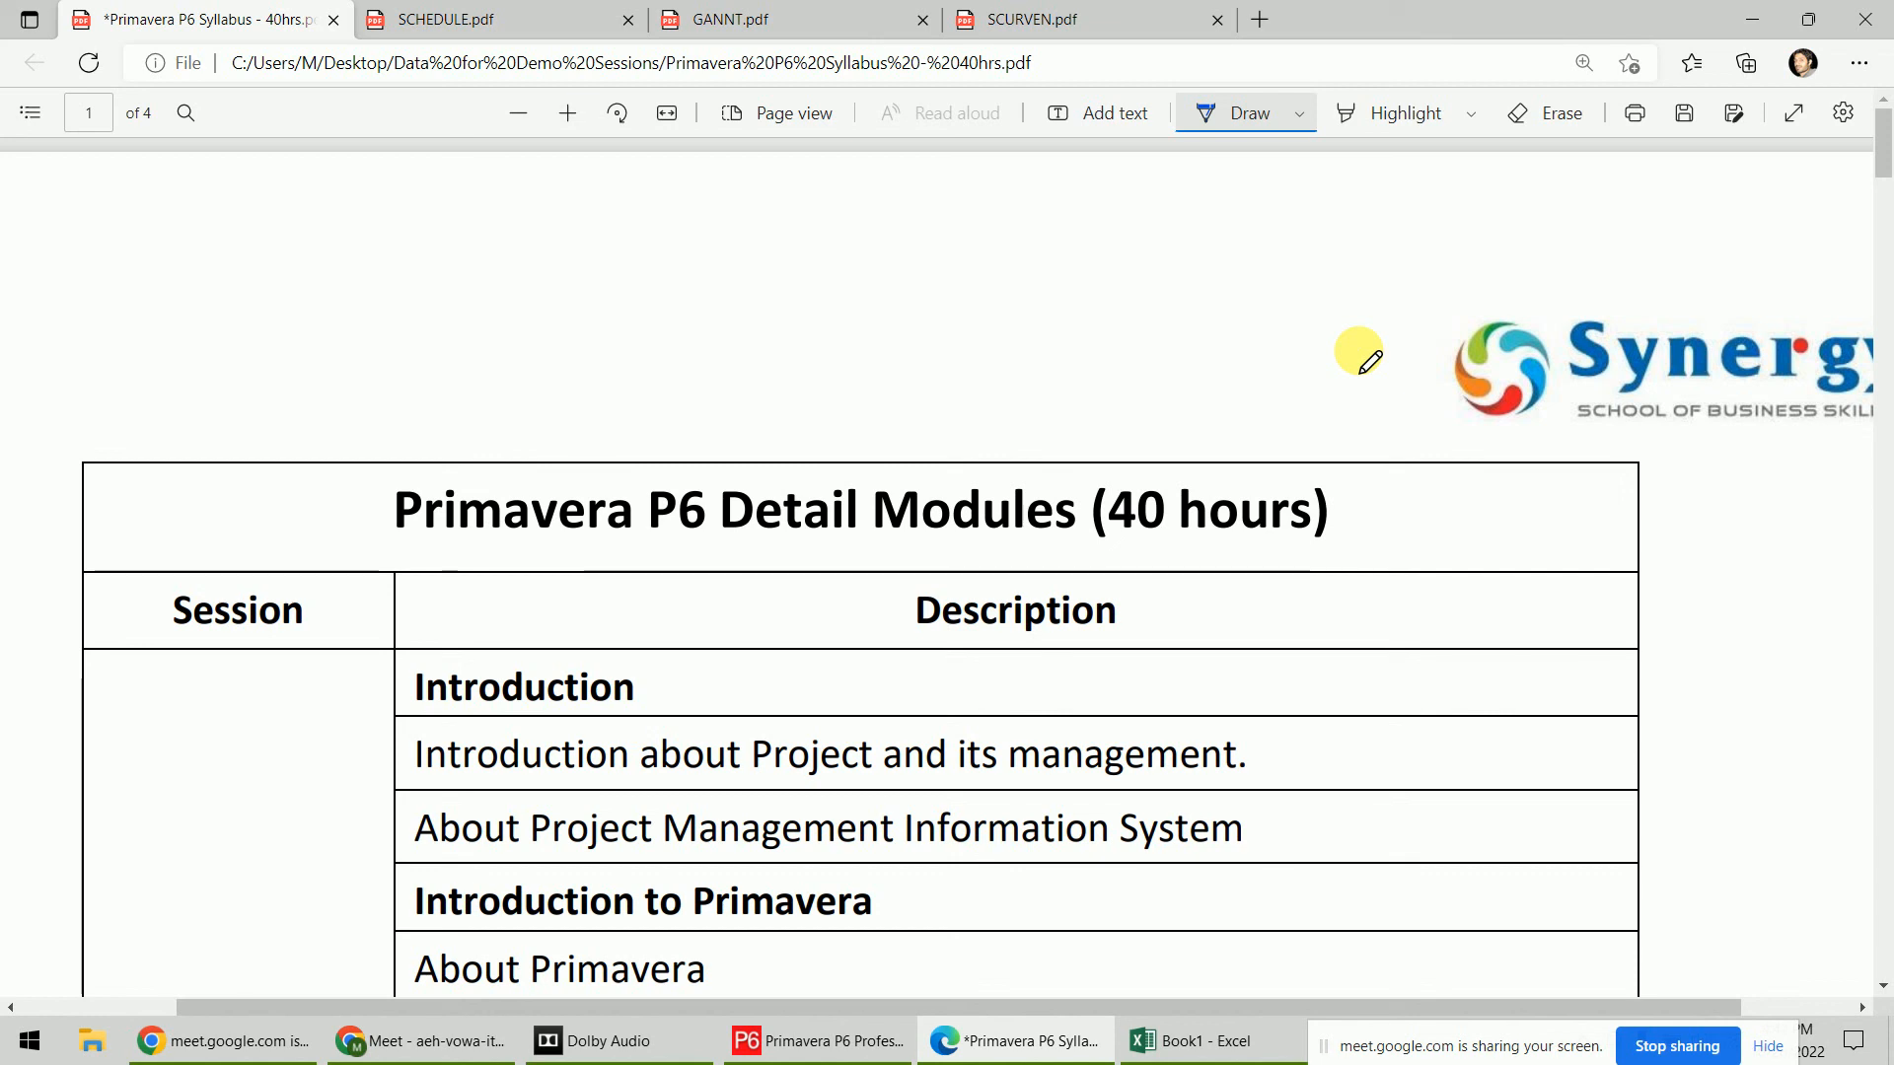